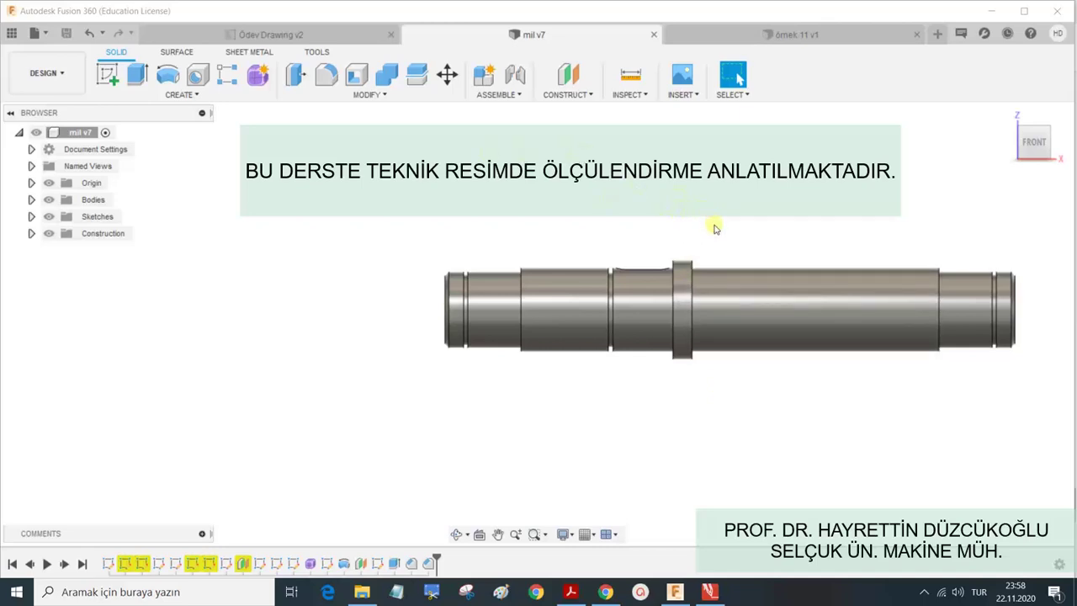
Orbit and zoom in on the shaft's keyway, looking down at it from slightly above.
middle_click_drag(716, 230, 713, 281, "shift")
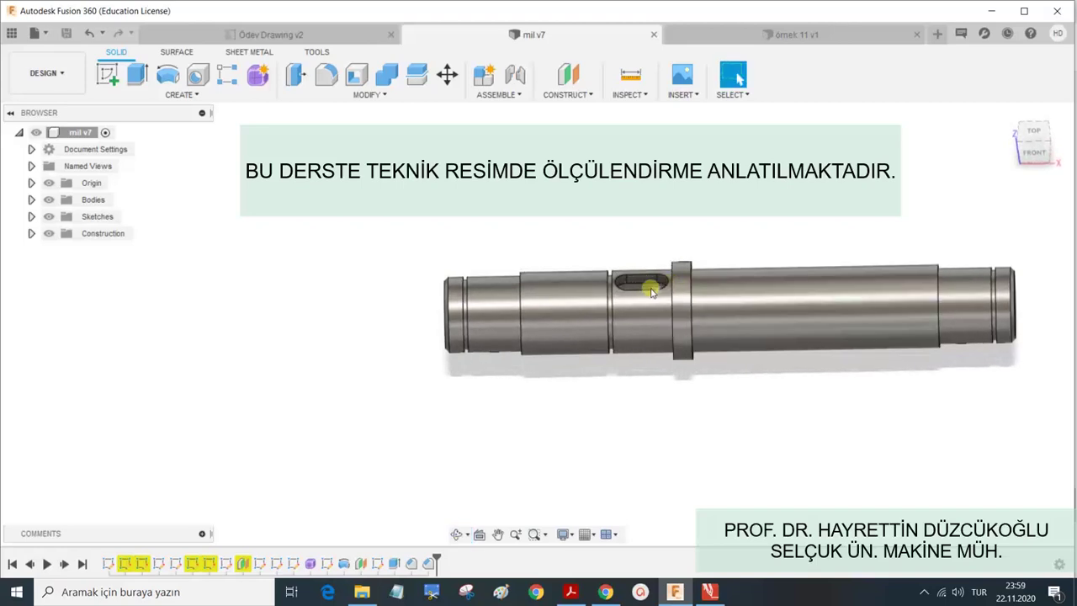
middle_click_drag(705, 269, 714, 221, "shift")
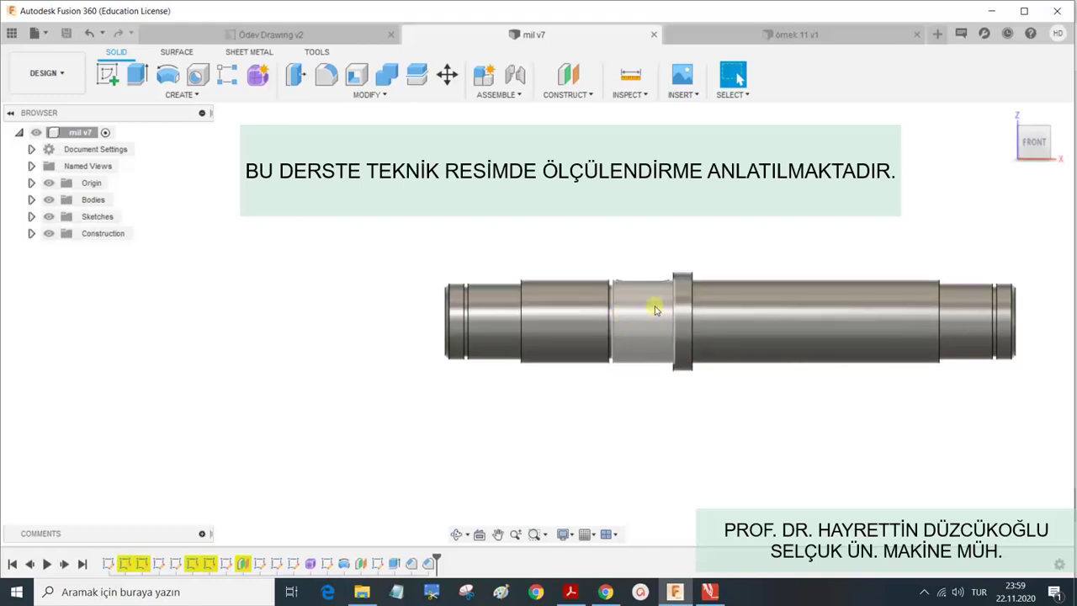
middle_click_drag(652, 312, 642, 320, "shift")
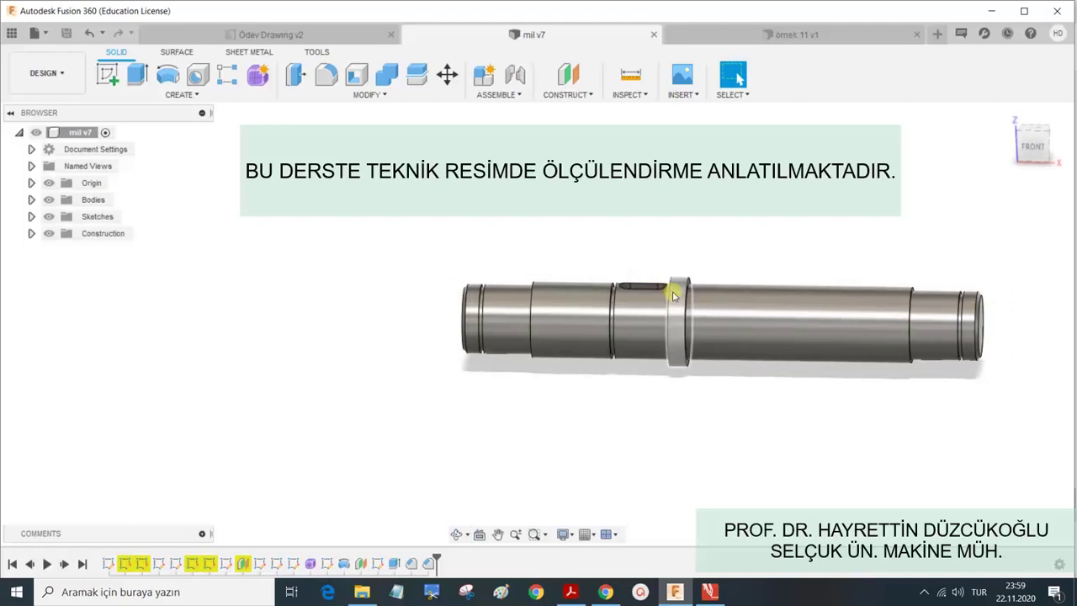
scroll(620, 289, "up", 1)
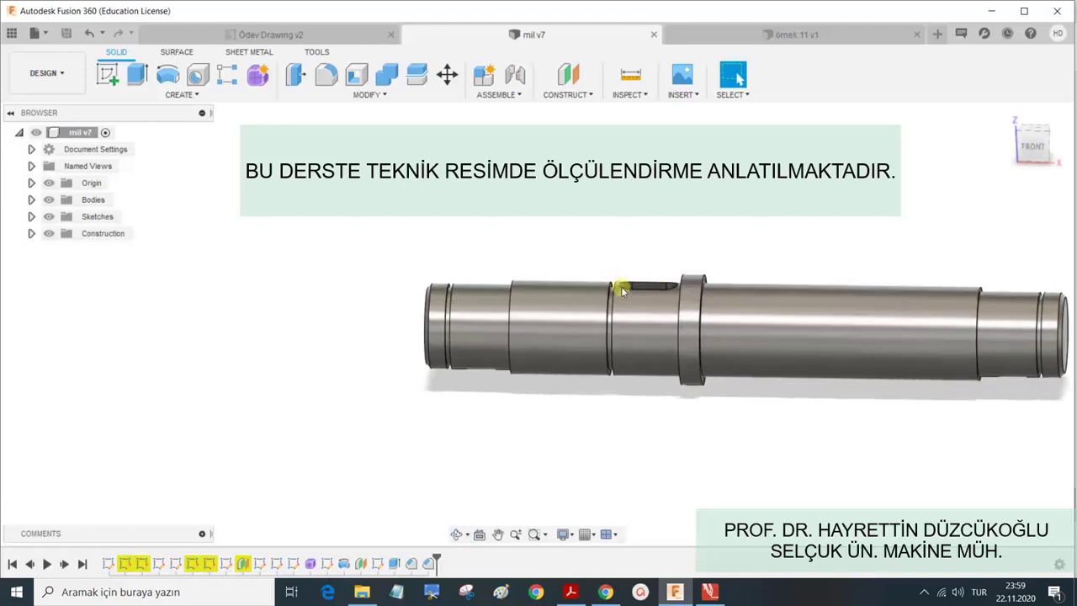
scroll(620, 282, "up", 1)
scroll(621, 268, "up", 1)
scroll(625, 272, "up", 2)
middle_click_drag(625, 272, 623, 303, "shift")
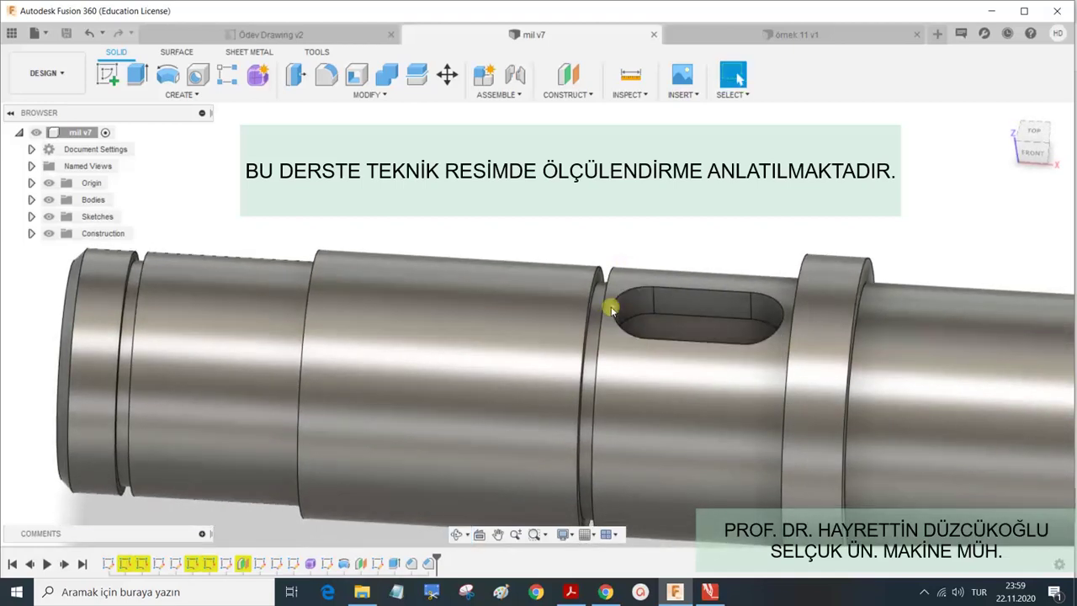
scroll(619, 316, "down", 1)
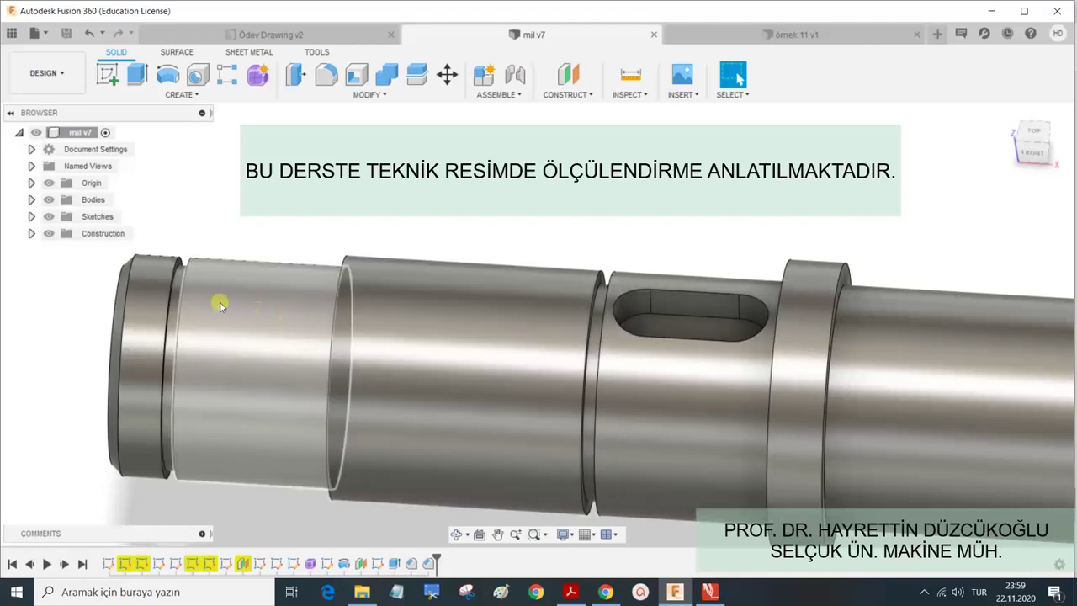
mouse_move(252, 299)
middle_mouse_down("shift")
mouse_move(289, 300)
mouse_move(310, 273)
middle_mouse_up("shift")
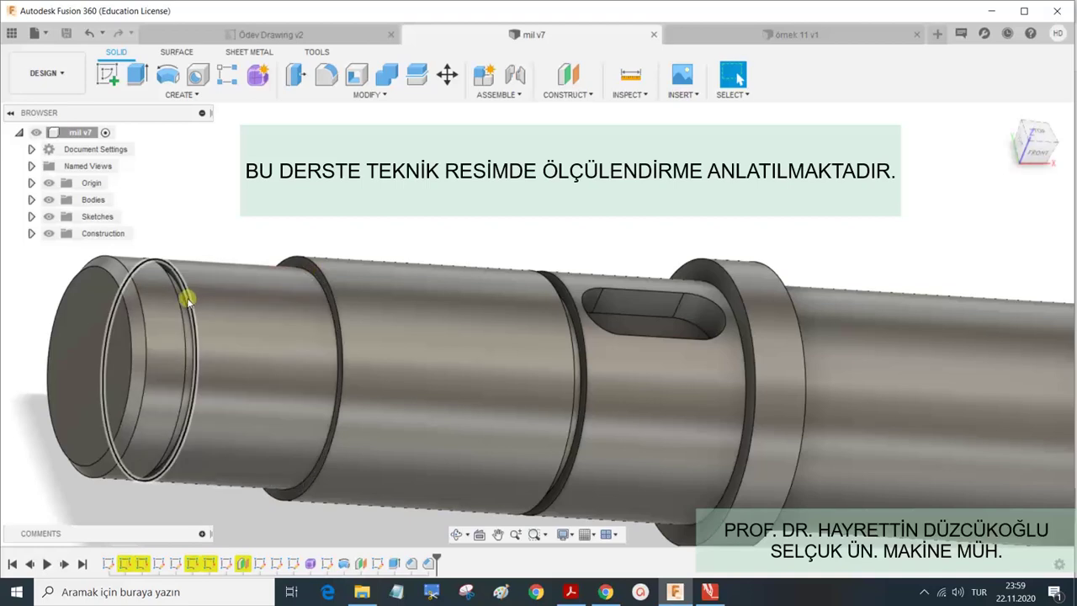
scroll(227, 300, "down", 3)
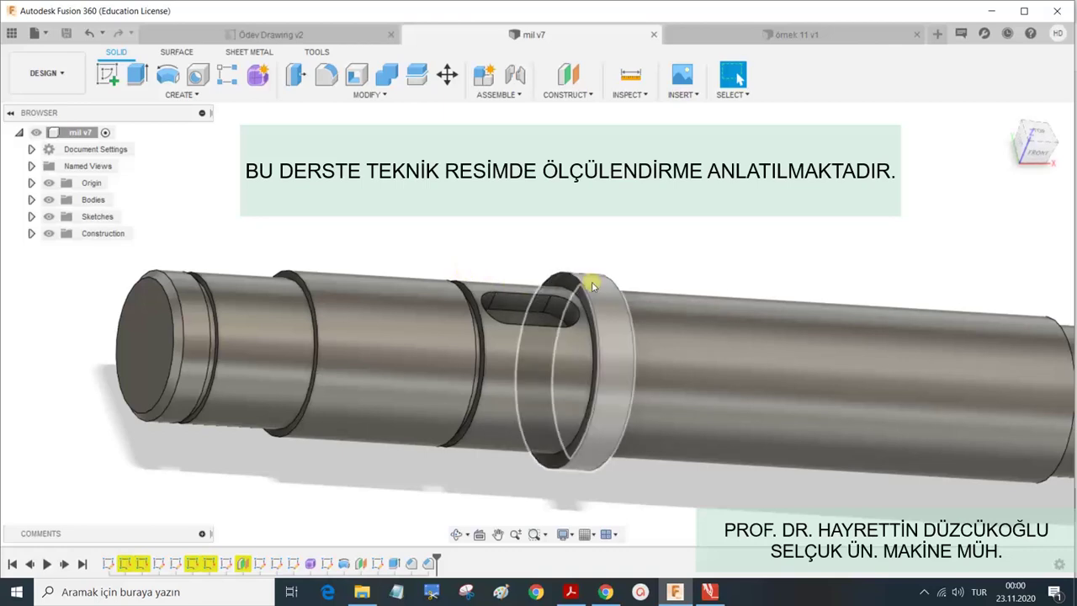
scroll(601, 296, "up", 1)
mouse_move(594, 280)
middle_mouse_down("shift")
mouse_move(428, 250)
mouse_move(421, 281)
middle_mouse_up("shift")
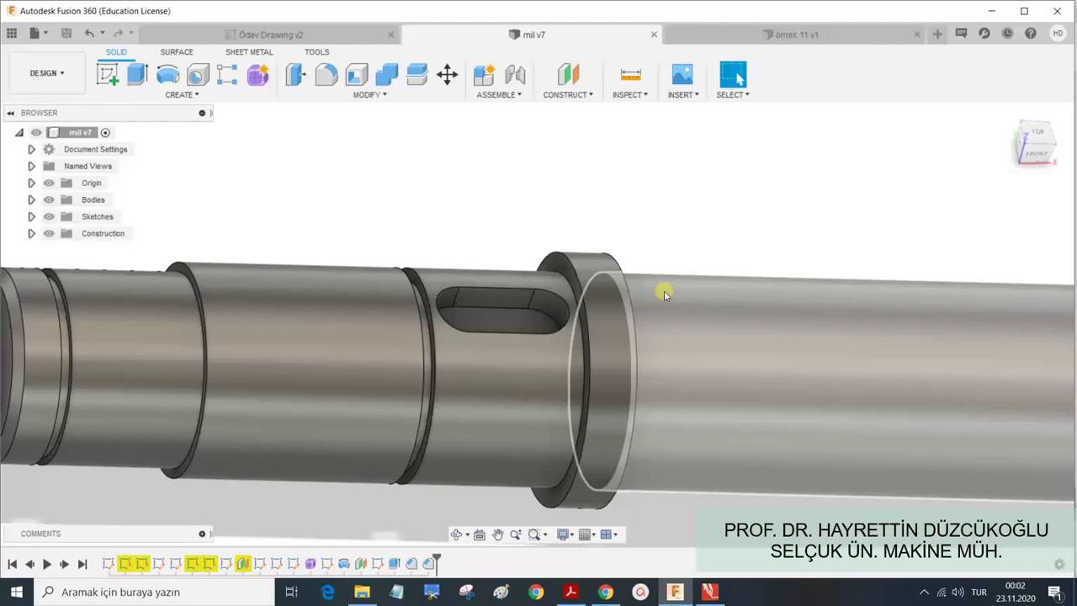
Zoom out to the shaft end, then zoom in close on the keyway slot beside the collar.
scroll(664, 292, "down", 3)
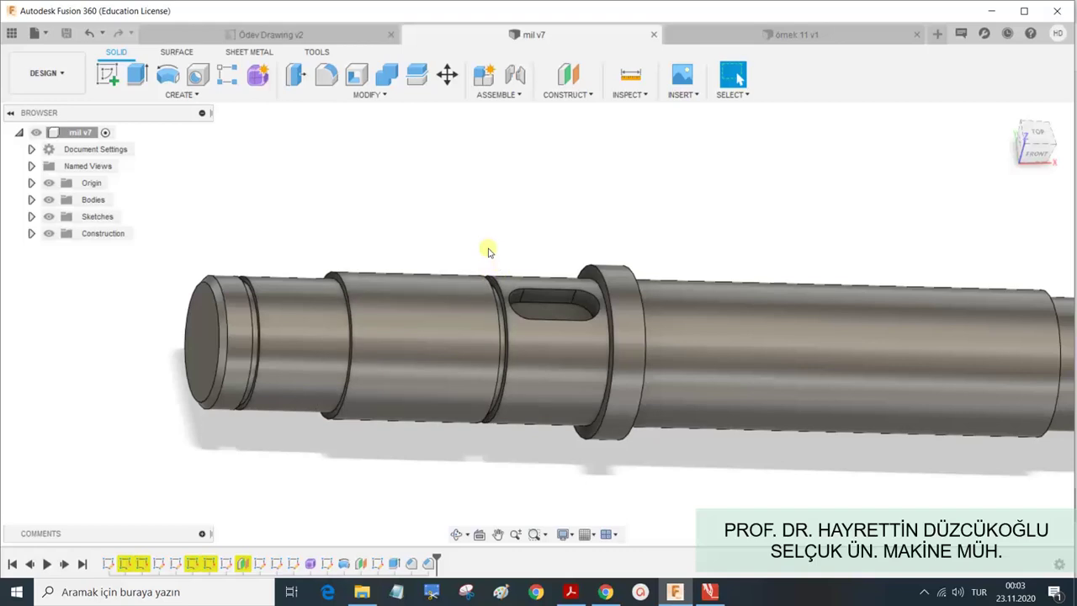
scroll(578, 265, "up", 2)
scroll(589, 326, "up", 3)
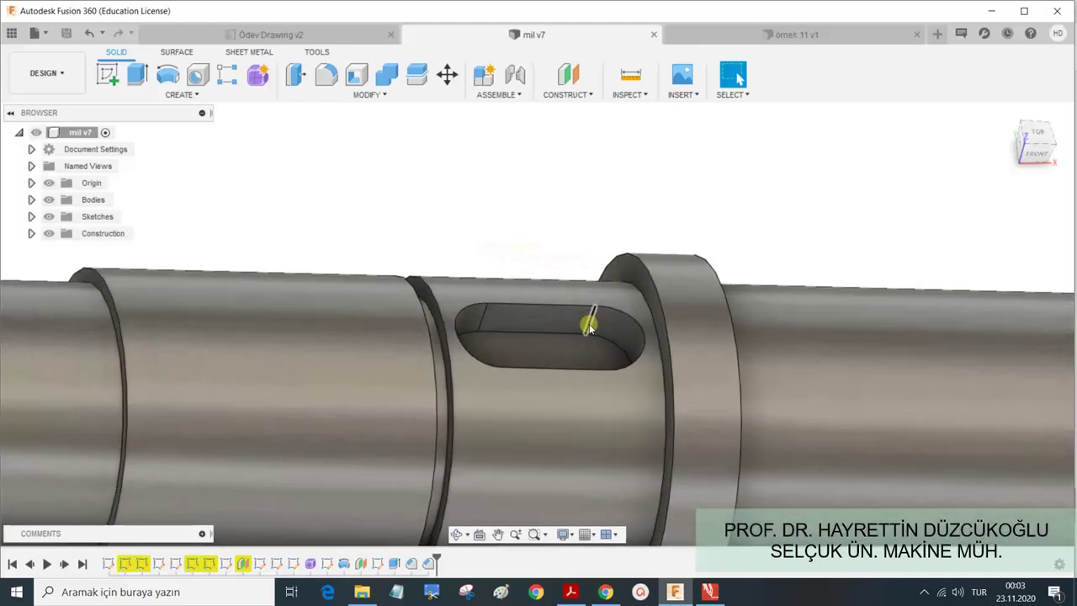
scroll(589, 326, "up", 2)
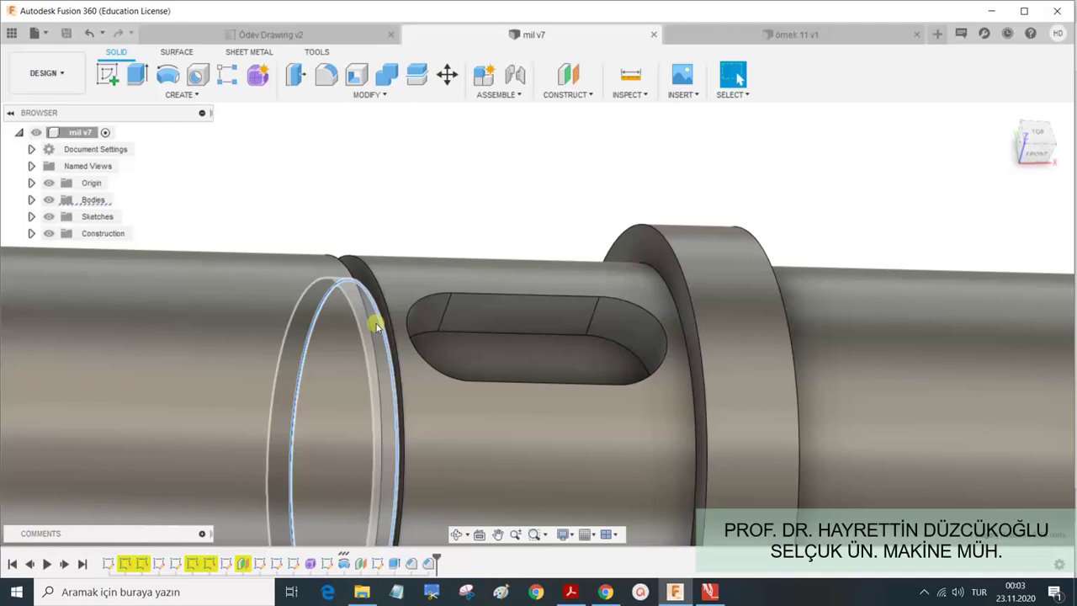
left_click(376, 327)
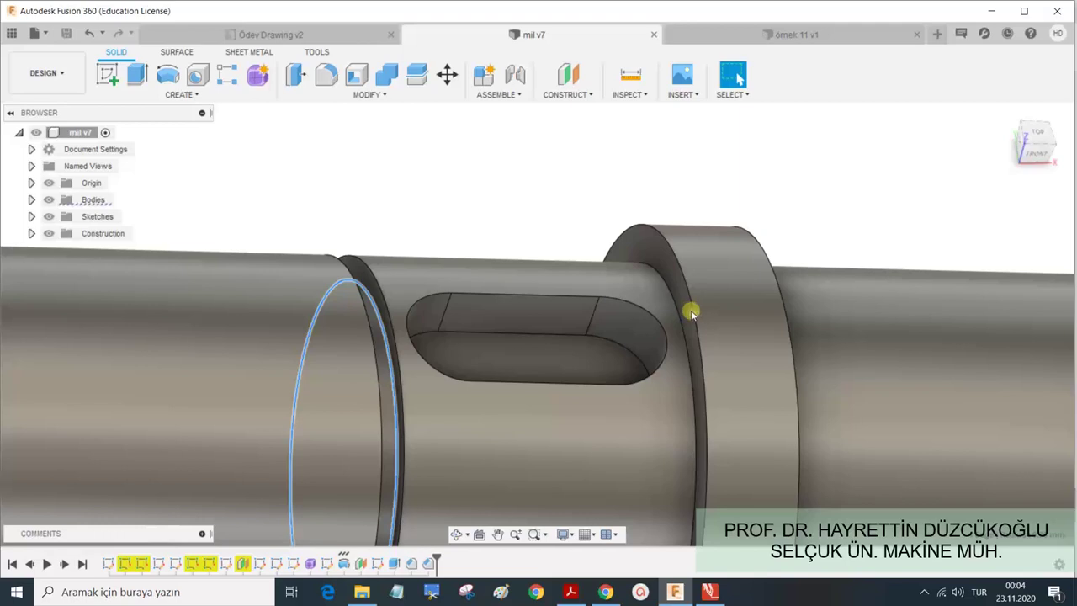
left_click(645, 334)
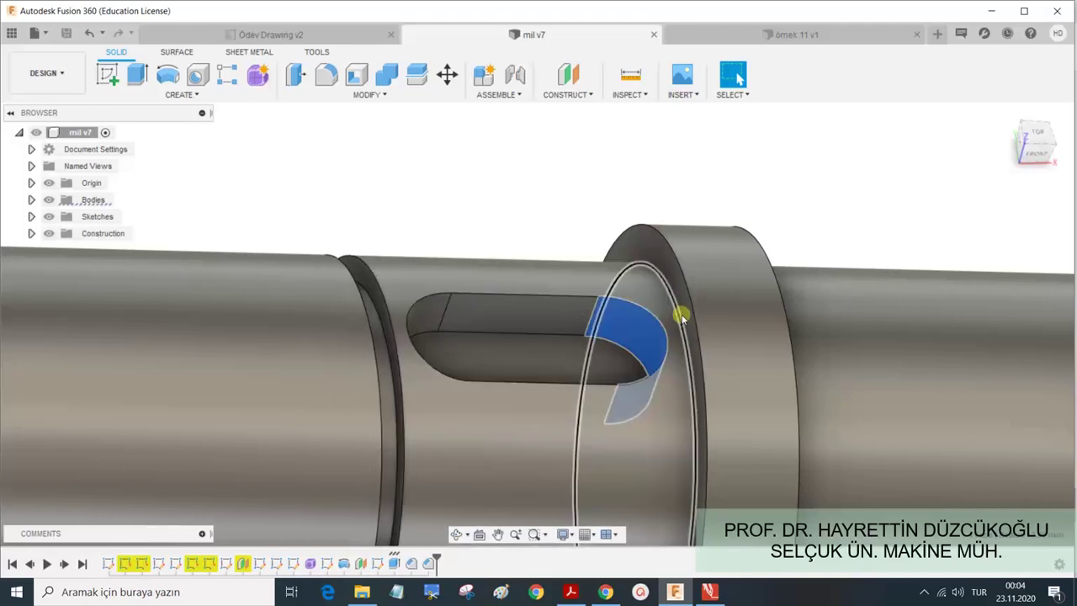
scroll(680, 316, "down", 1)
scroll(681, 315, "down", 1)
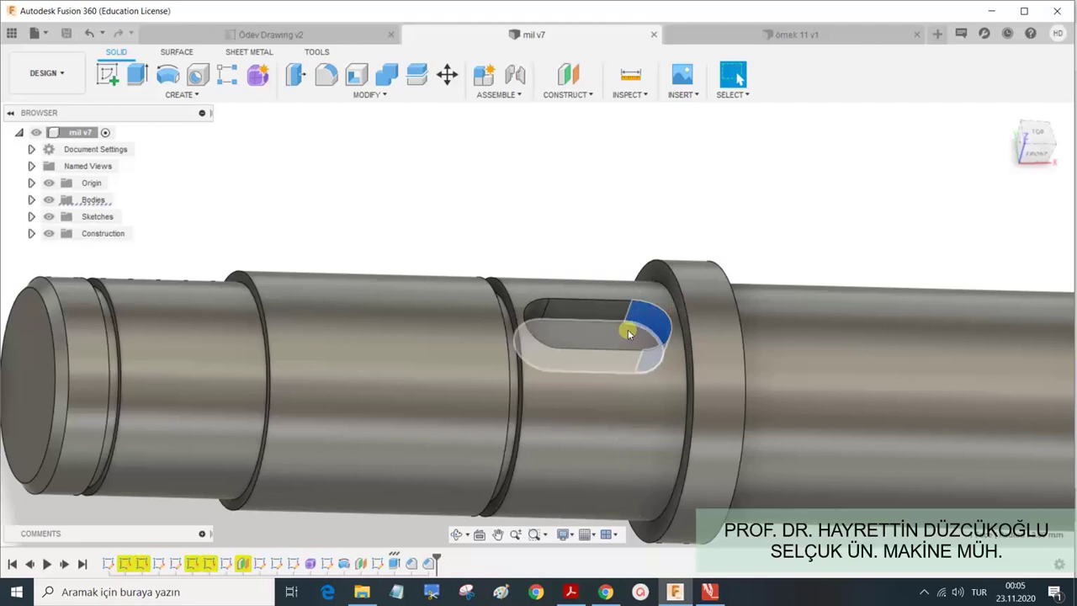
scroll(626, 313, "down", 2)
scroll(610, 306, "down", 2)
scroll(735, 270, "down", 1)
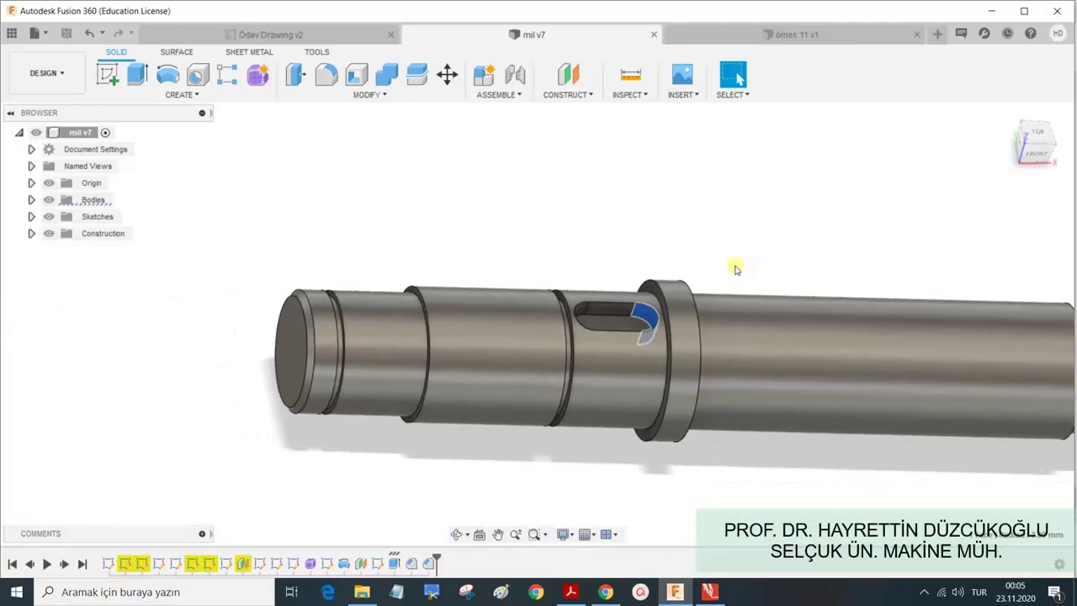
middle_click_drag(752, 243, 673, 233, "shift")
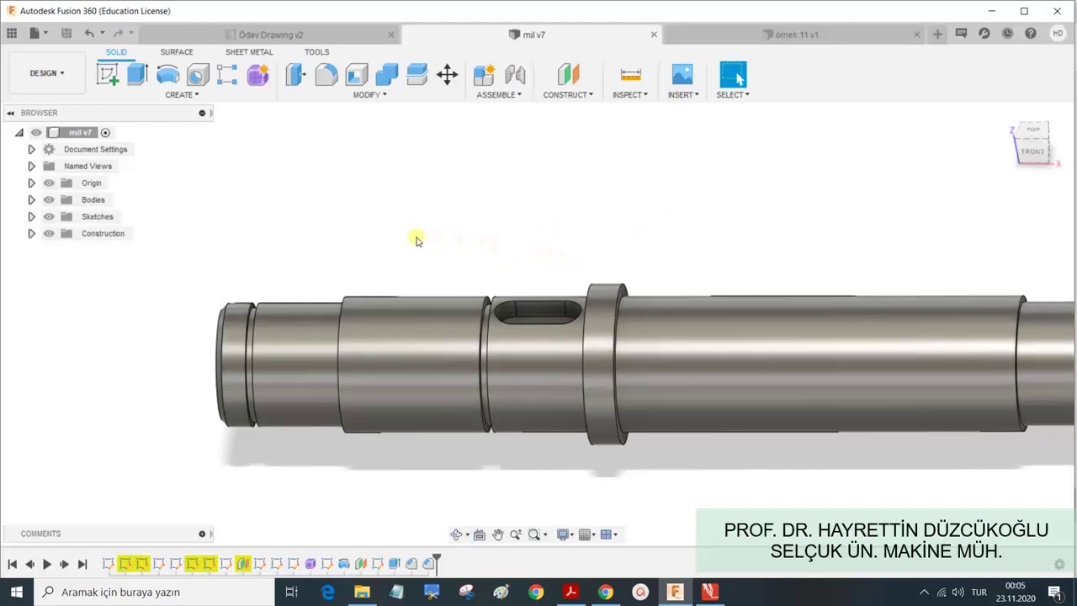
middle_click_drag(416, 240, 445, 233, "shift")
scroll(298, 331, "up", 2)
Finish the profile sketch and orbit to an angled 3D view of the shaft's left end.
scroll(294, 317, "up", 2)
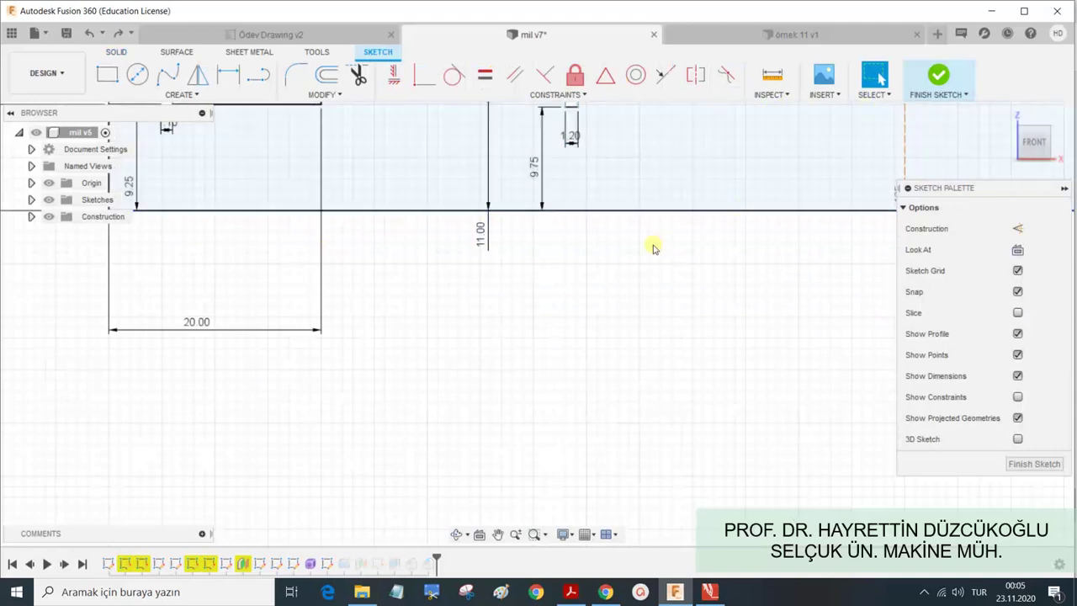
scroll(654, 248, "down", 2)
scroll(603, 239, "down", 2)
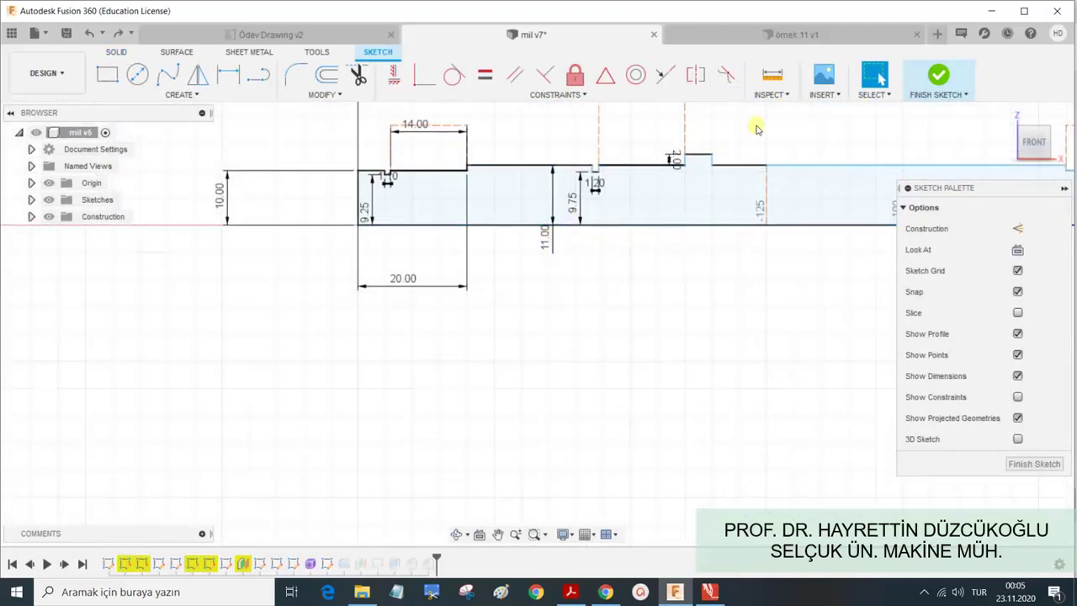
left_click(938, 77)
scroll(376, 192, "up", 1)
scroll(323, 168, "up", 1)
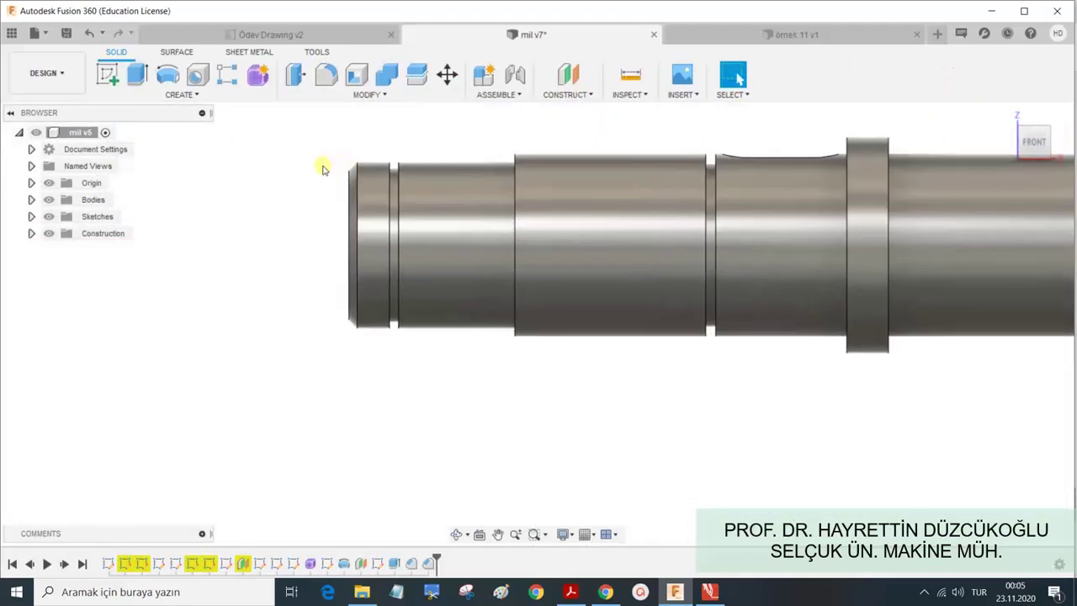
middle_click_drag(317, 182, 343, 173, "shift")
scroll(332, 159, "up", 2)
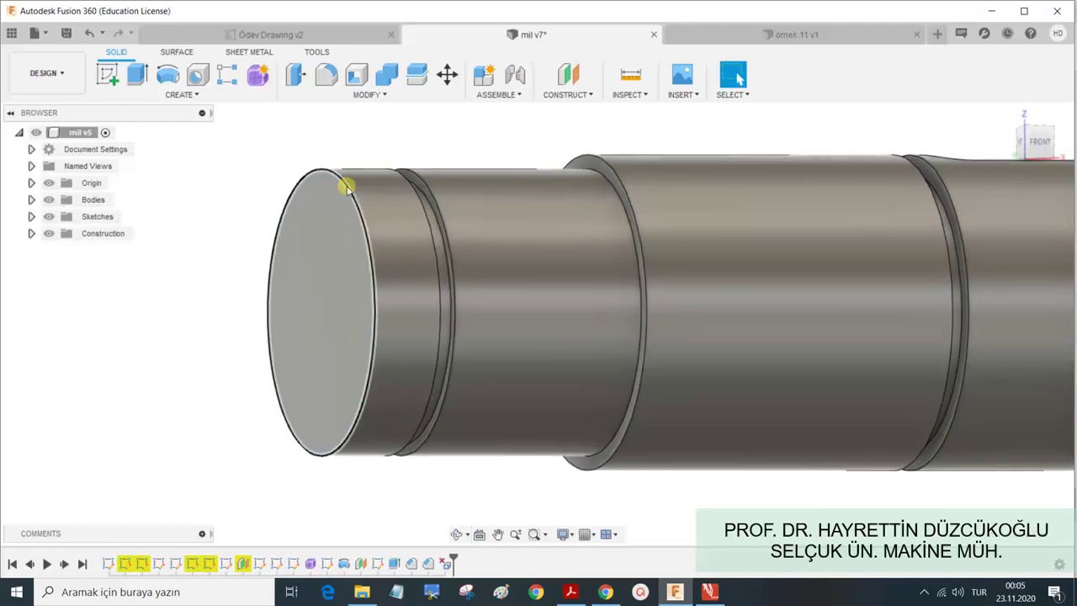
Chamfer the outer edge of the shaft's left end face by 1 mm.
left_click(393, 94)
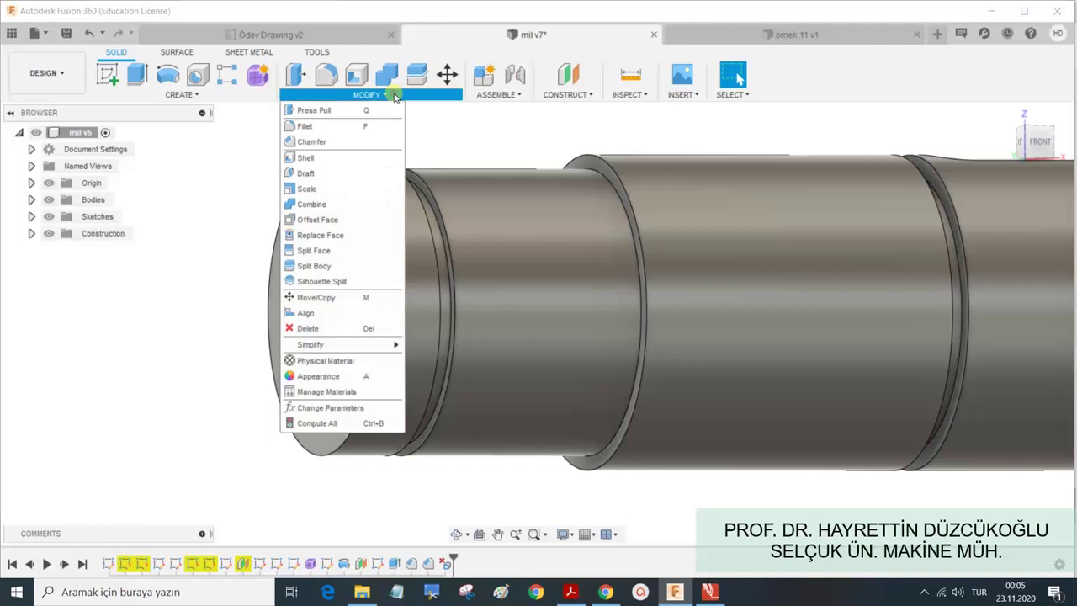
left_click(328, 142)
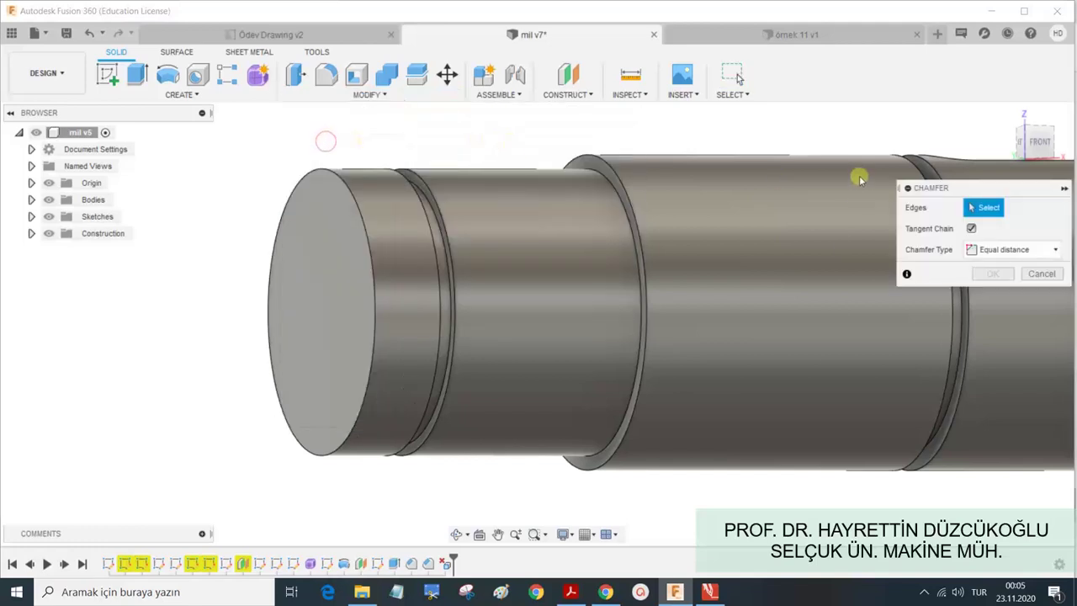
left_click(367, 266)
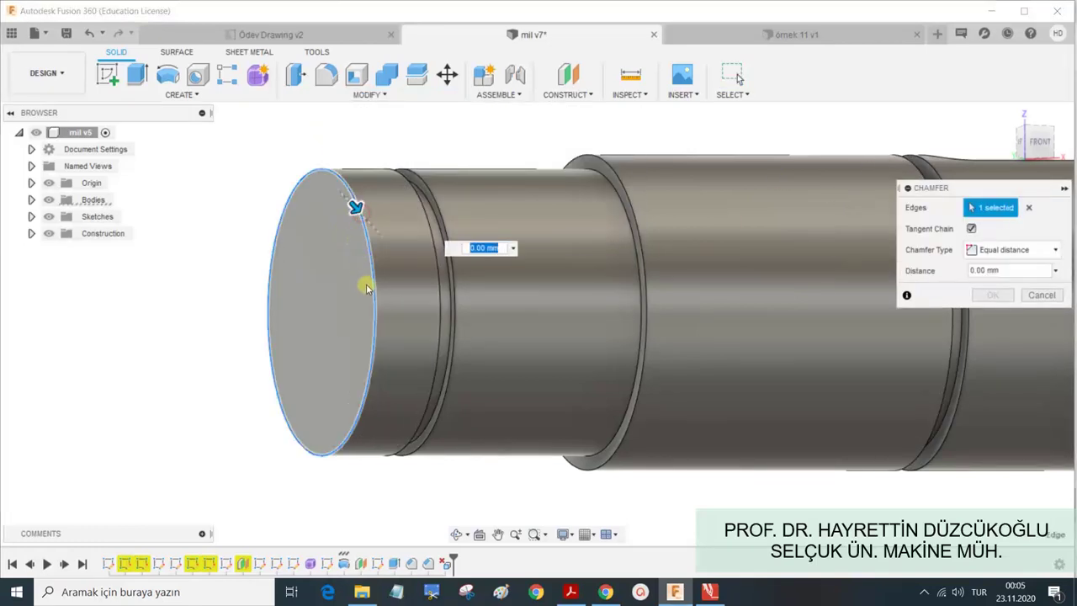
type("1")
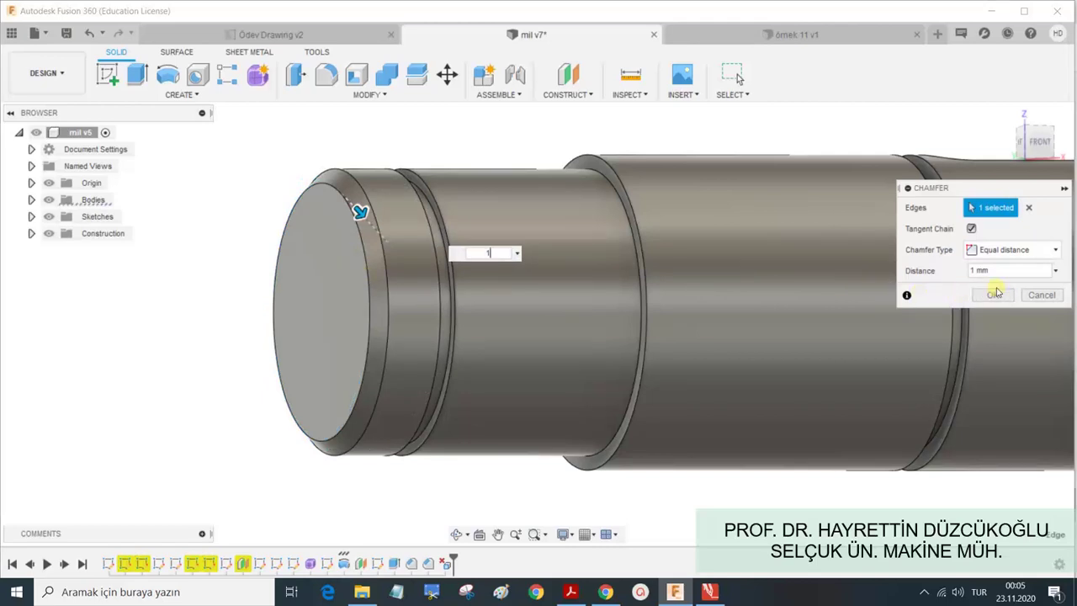
left_click(995, 293)
scroll(387, 224, "up", 2)
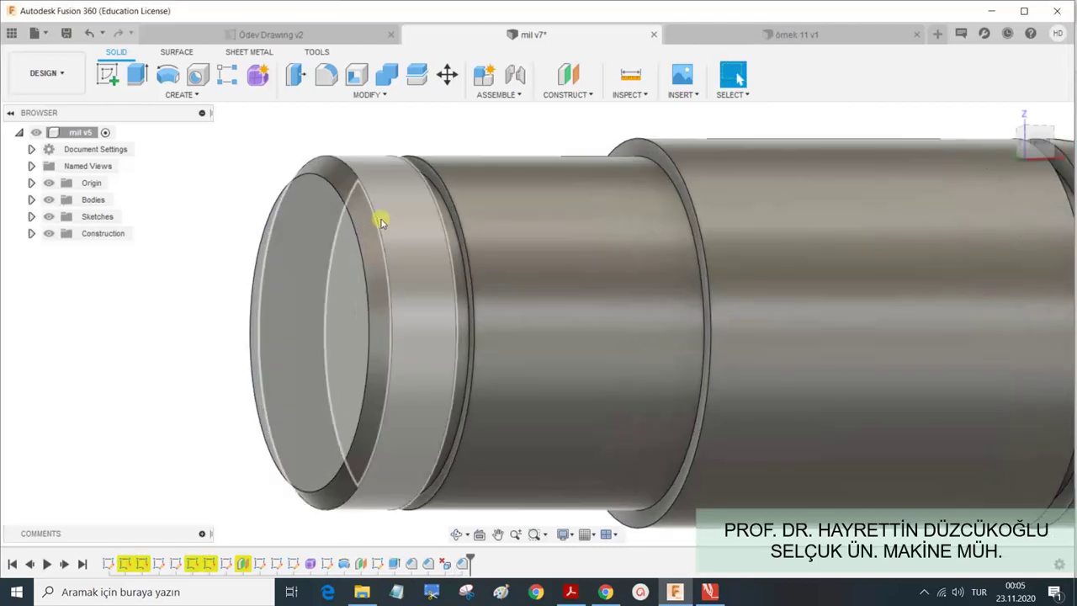
Select the groove face near the shaft end and undo the last groove feature with Ctrl+Z.
middle_click_drag(380, 222, 462, 224, "shift")
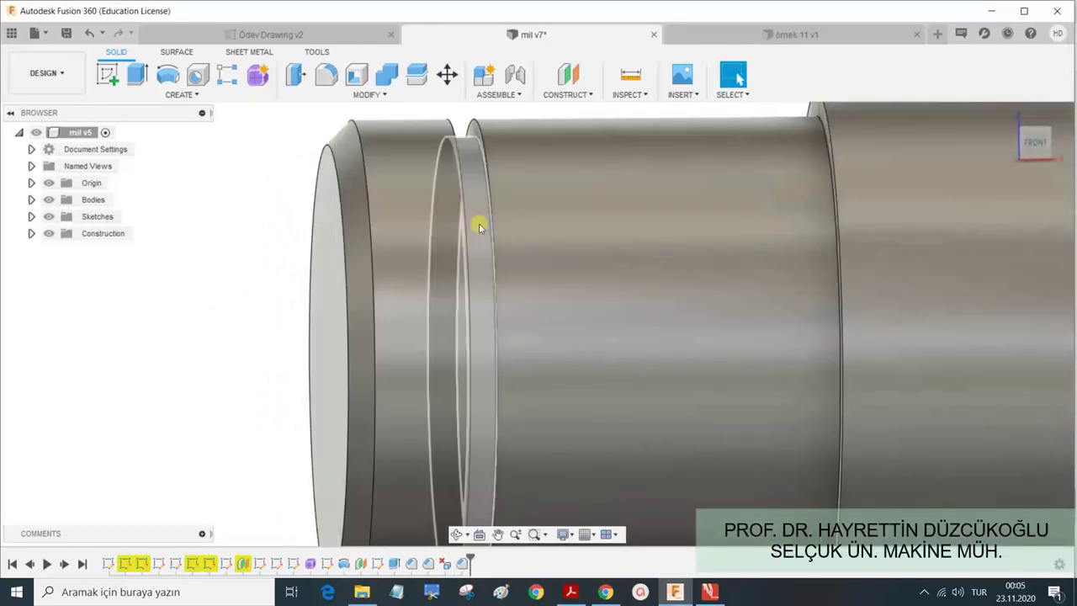
left_click(480, 227)
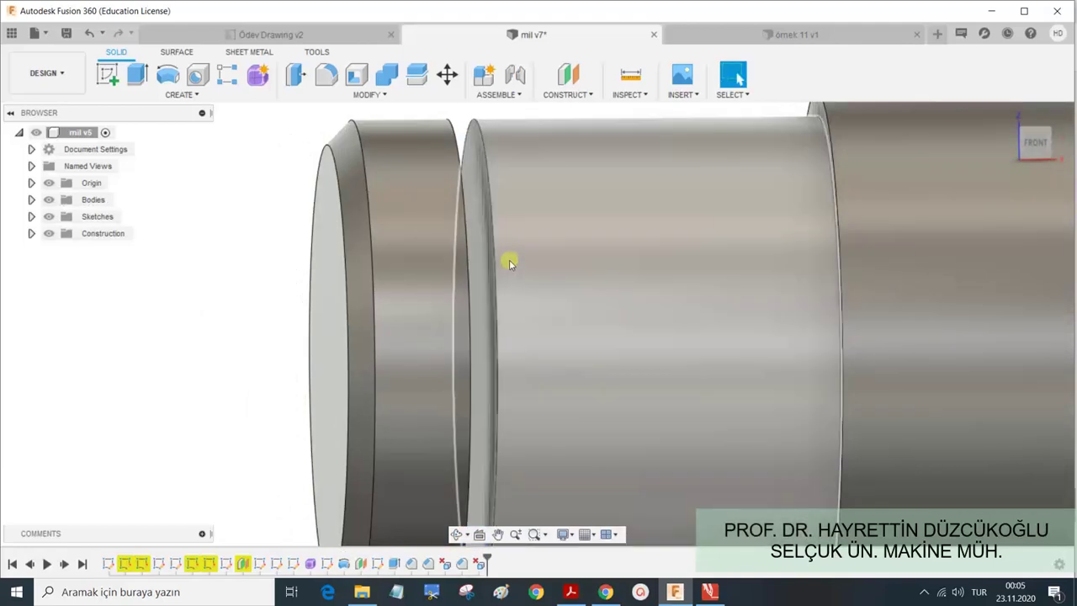
mouse_move(510, 260)
middle_mouse_down("shift")
mouse_move(495, 263)
mouse_move(529, 260)
mouse_move(509, 267)
middle_mouse_up("shift")
key("ctrl+z")
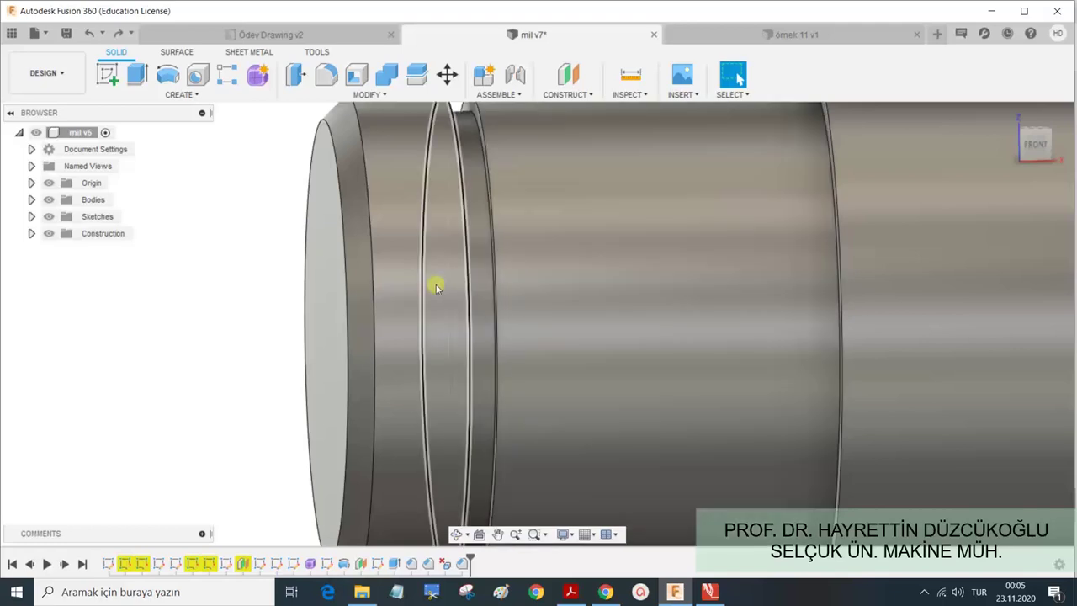
scroll(257, 295, "down", 3)
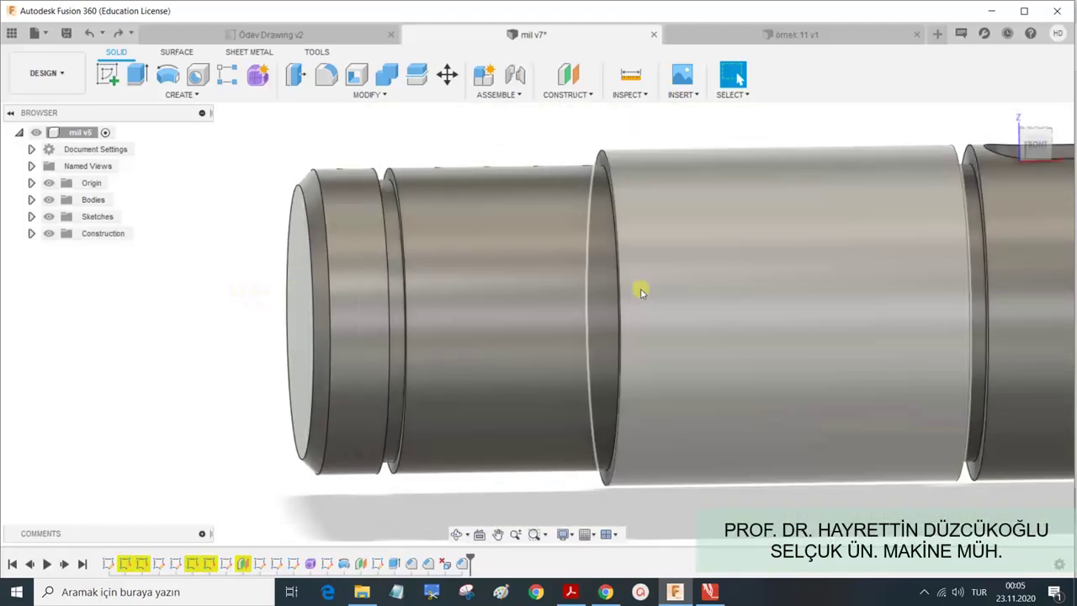
Try deleting the shaft's large cylindrical face, then select and inspect the keyway face.
left_click(711, 290)
key("Delete")
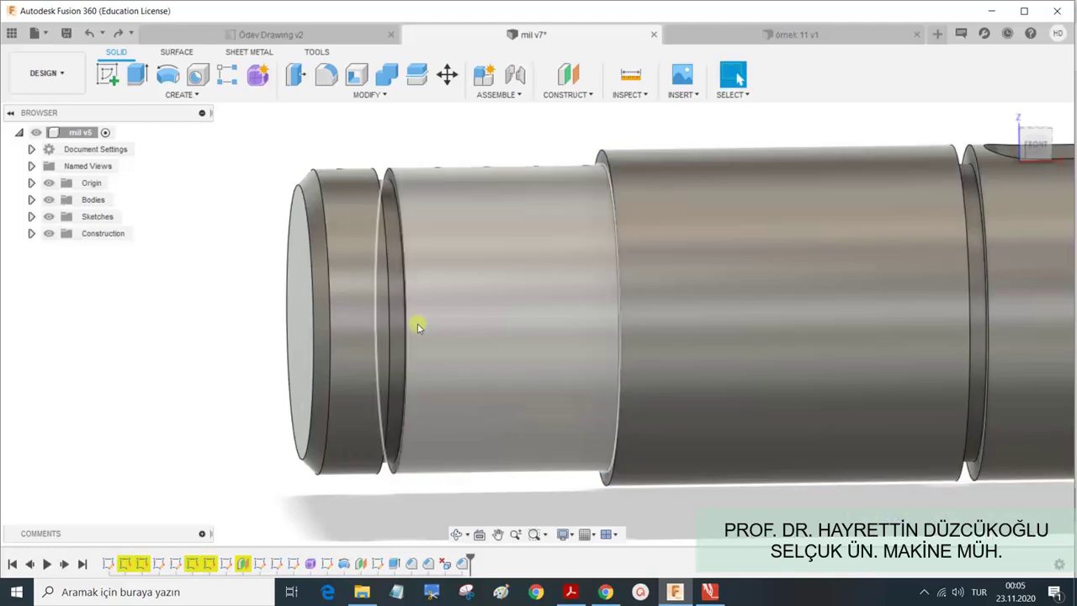
mouse_move(223, 313)
middle_mouse_down("shift")
mouse_move(237, 296)
mouse_move(361, 272)
mouse_move(652, 245)
mouse_move(680, 217)
middle_mouse_up("shift")
left_click(680, 217)
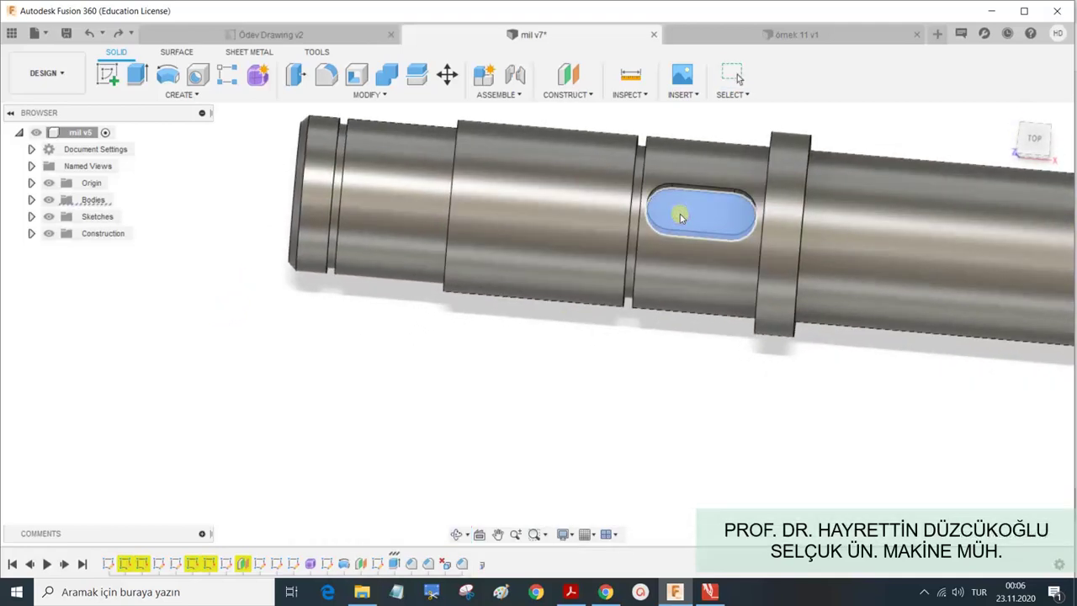
mouse_move(676, 381)
middle_mouse_down("shift")
mouse_move(666, 404)
mouse_move(668, 240)
mouse_move(672, 368)
middle_mouse_up("shift")
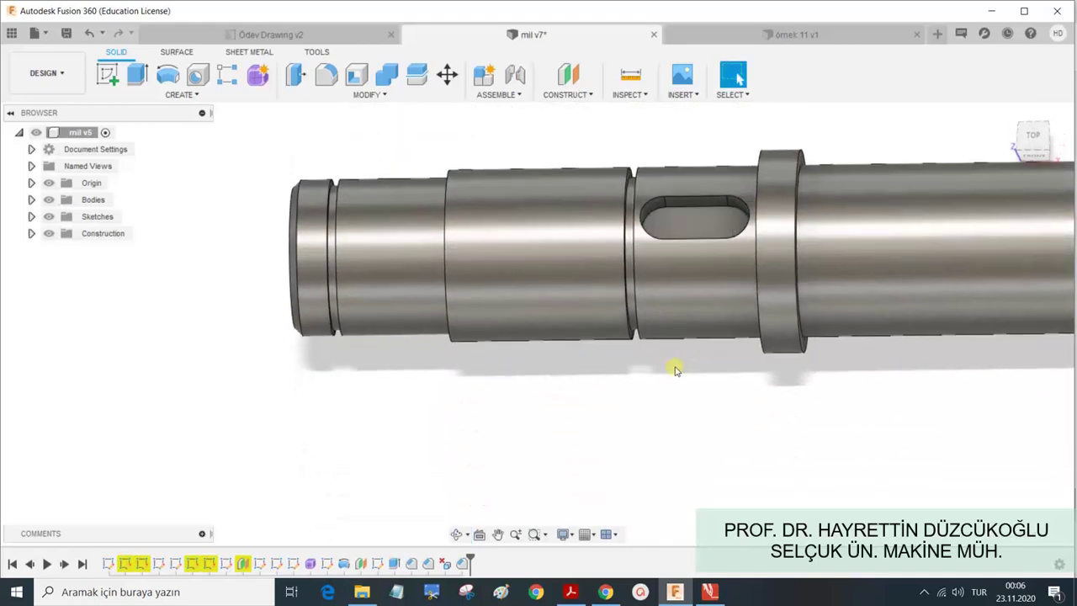
Zoom out, snap to the FRONT view, and pan the whole shaft to the centre.
scroll(747, 404, "down", 2)
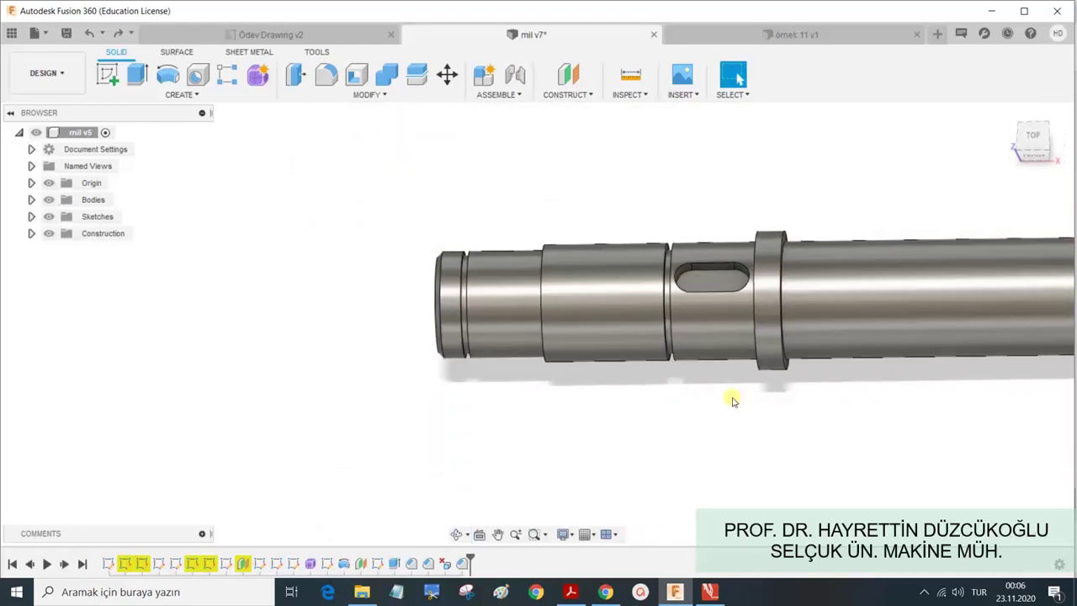
scroll(728, 402, "down", 1)
scroll(749, 400, "down", 2)
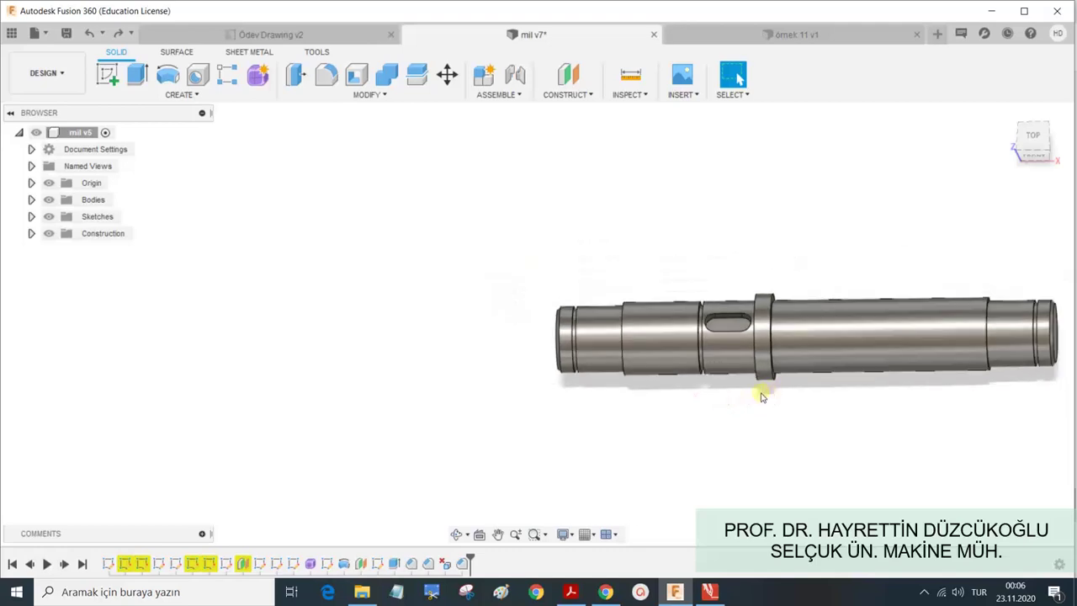
middle_click_drag(789, 345, 793, 314, "shift")
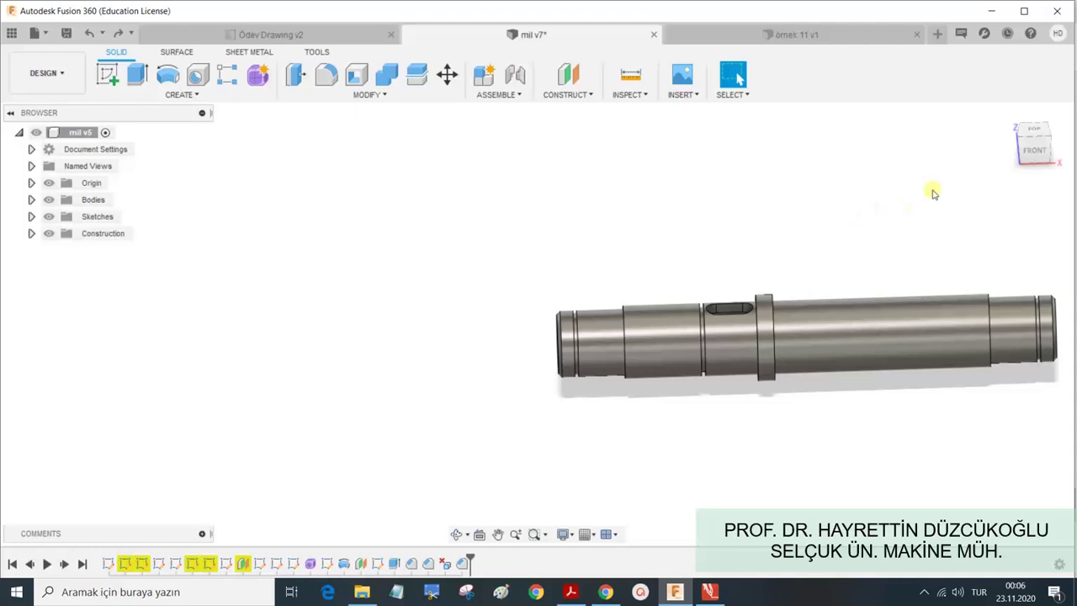
left_click(1039, 154)
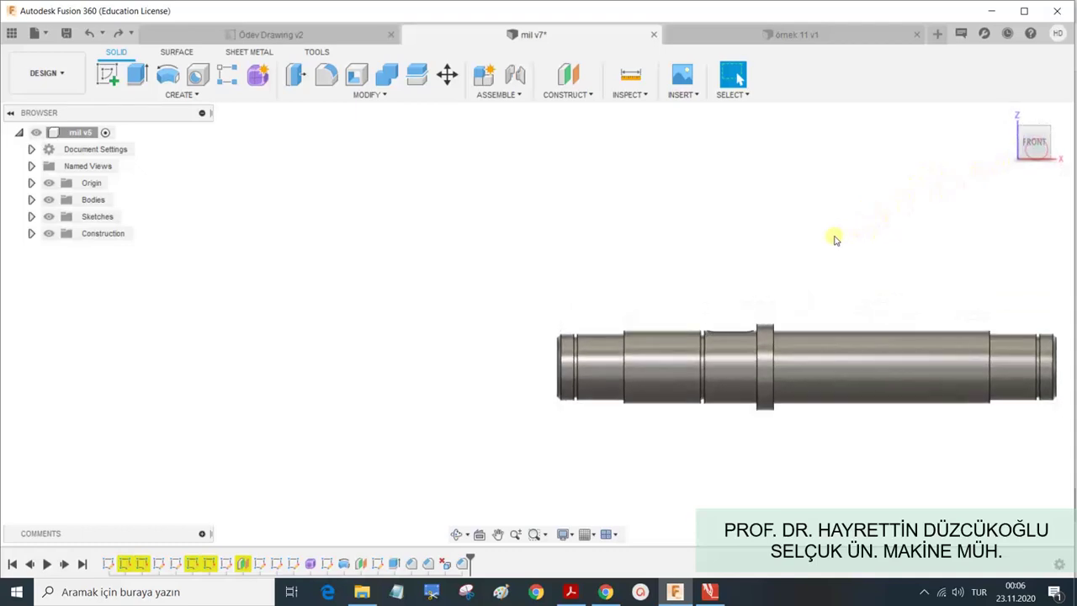
mouse_move(831, 236)
middle_mouse_down()
mouse_move(702, 216)
mouse_move(653, 187)
middle_mouse_up()
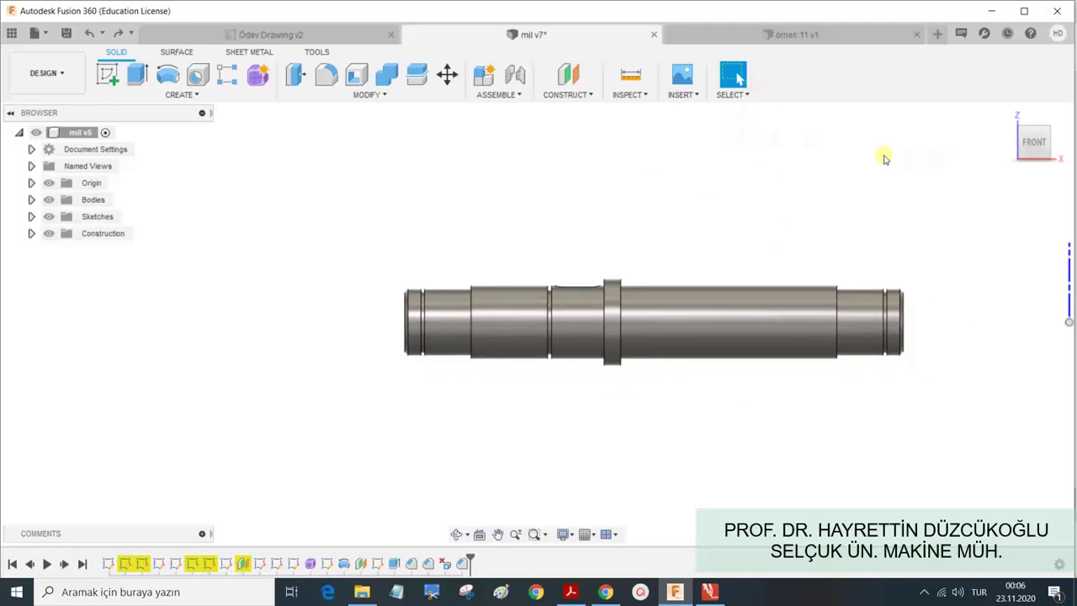
Create an ISO, mm, A3 drawing from the design, then switch to örnek 11 v1 and back to mil v7.
left_click(59, 73)
mouse_move(36, 254)
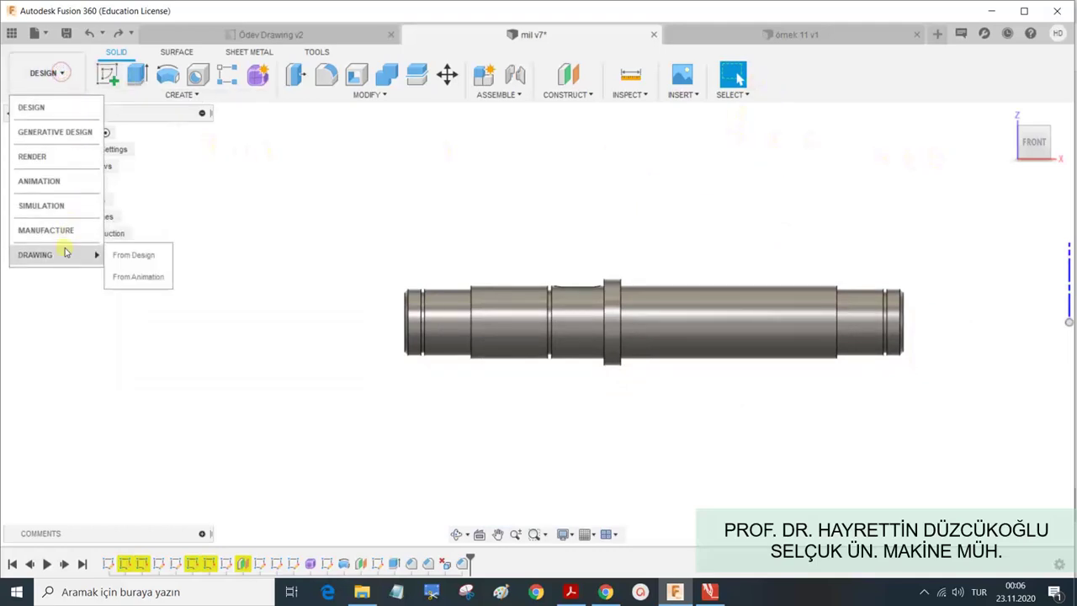
left_click(38, 34)
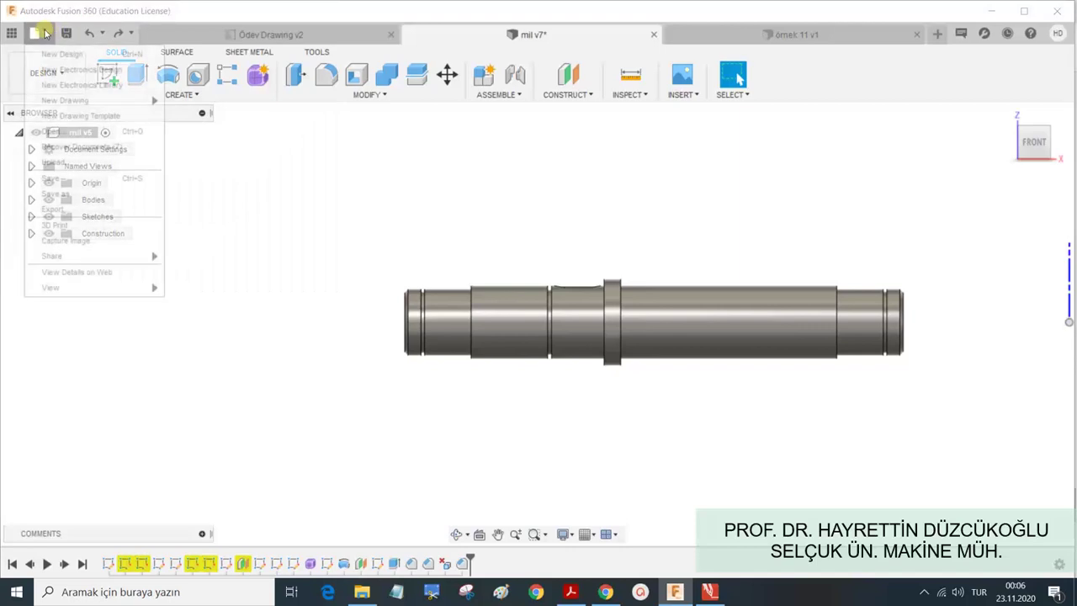
mouse_move(65, 100)
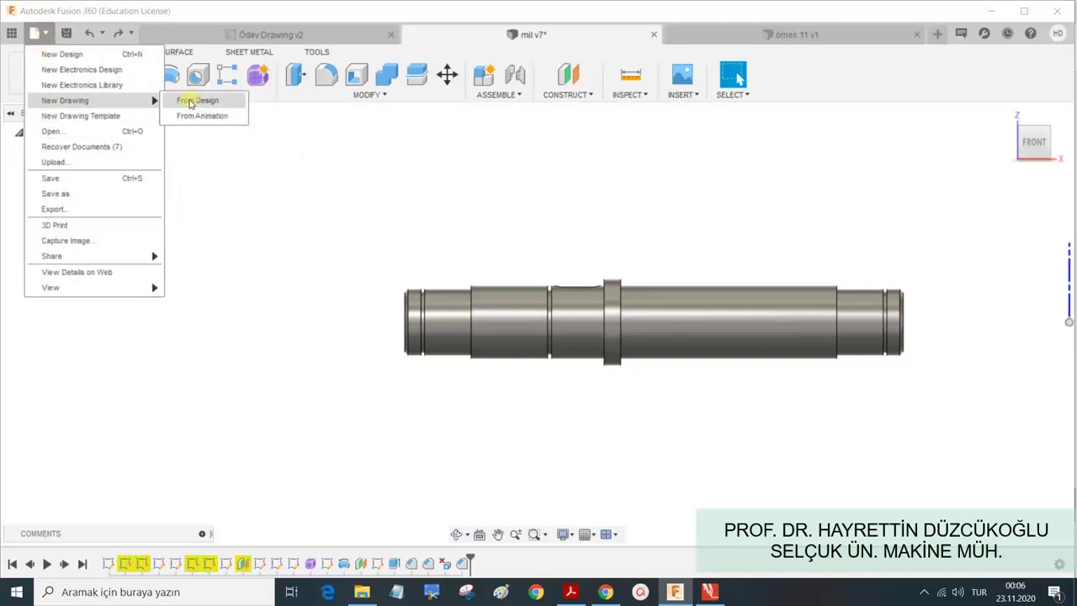
left_click(190, 103)
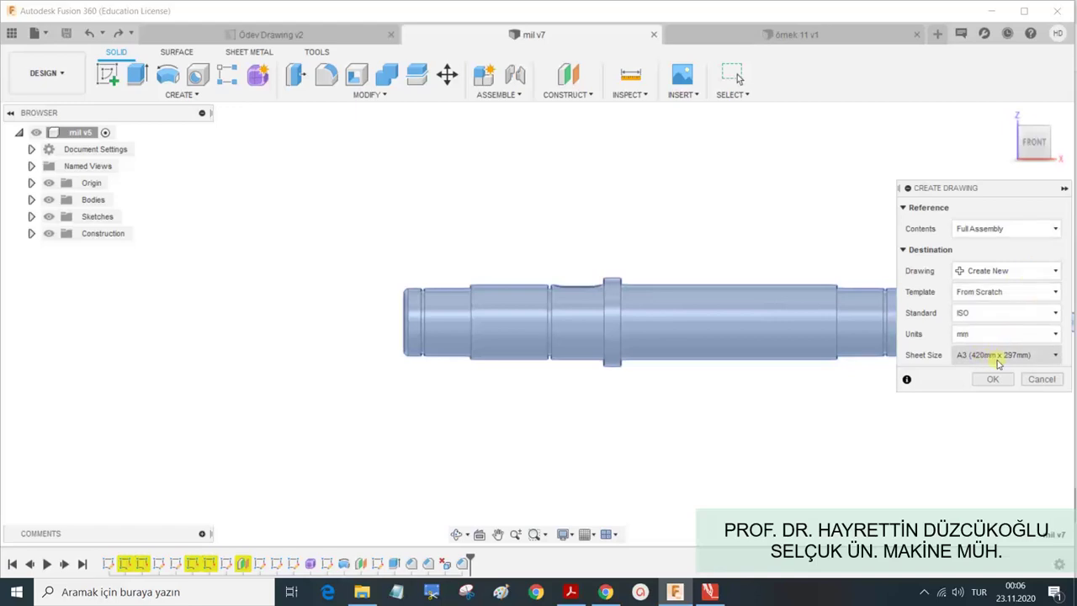
left_click(993, 378)
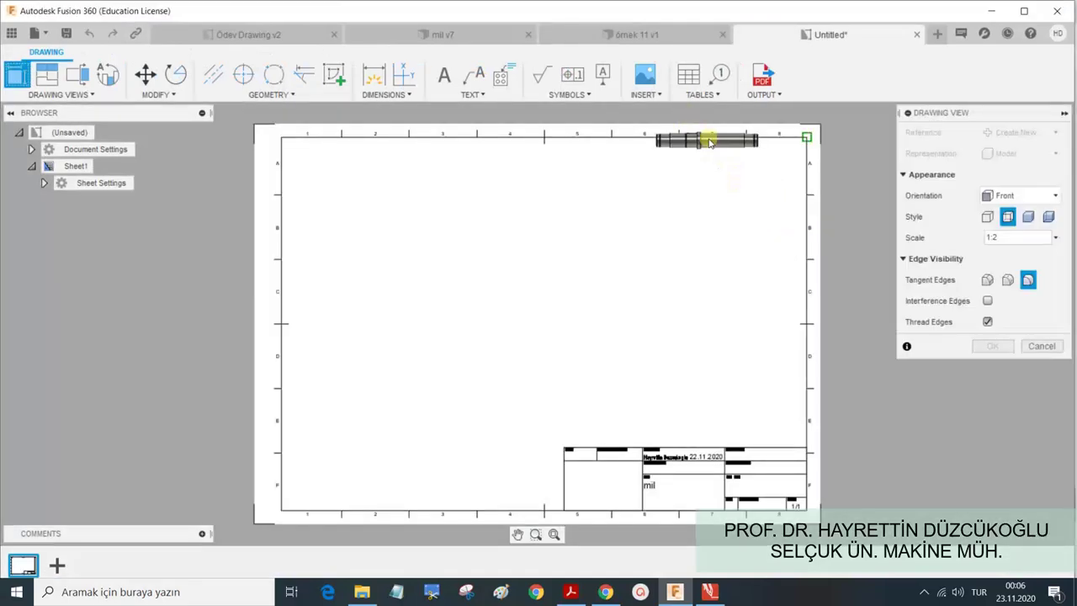
left_click(665, 38)
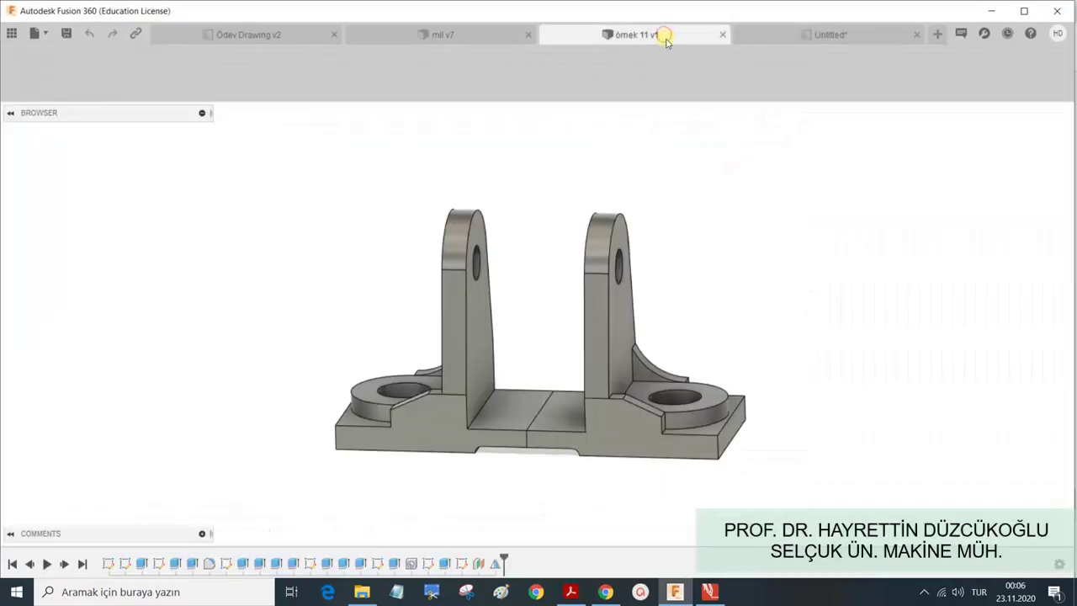
left_click(427, 40)
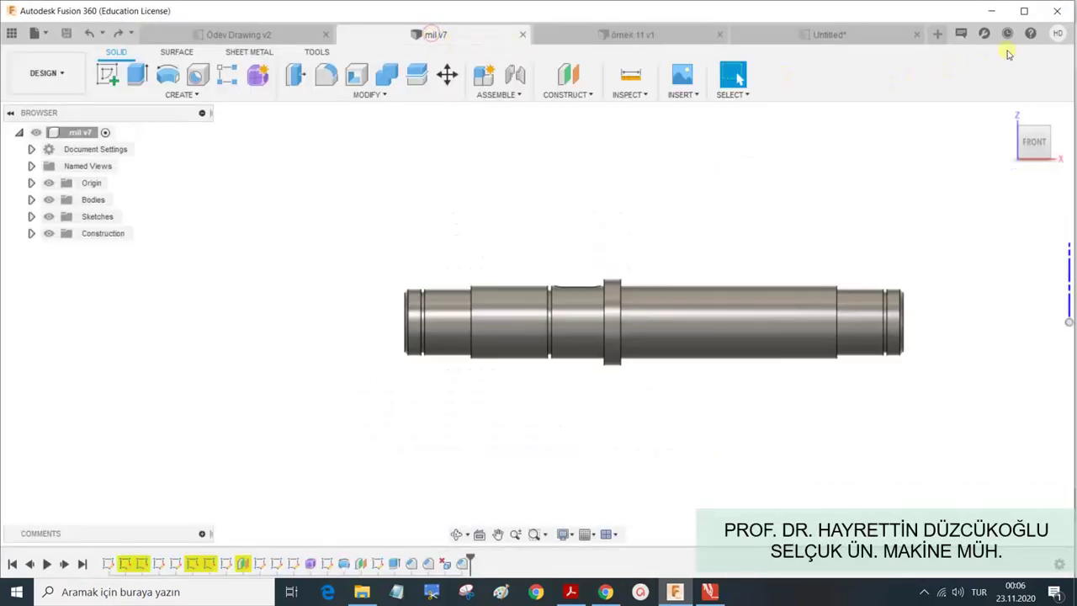
Review the Drawing defaults in Preferences and close them with OK.
left_click(1058, 33)
left_click(1015, 71)
left_click(240, 220)
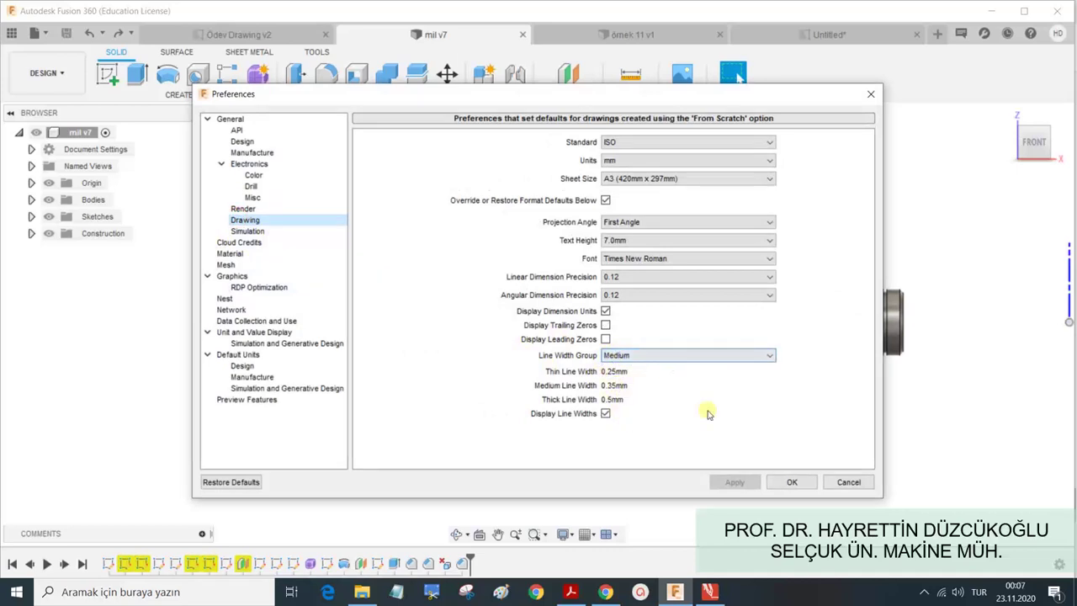
left_click(792, 484)
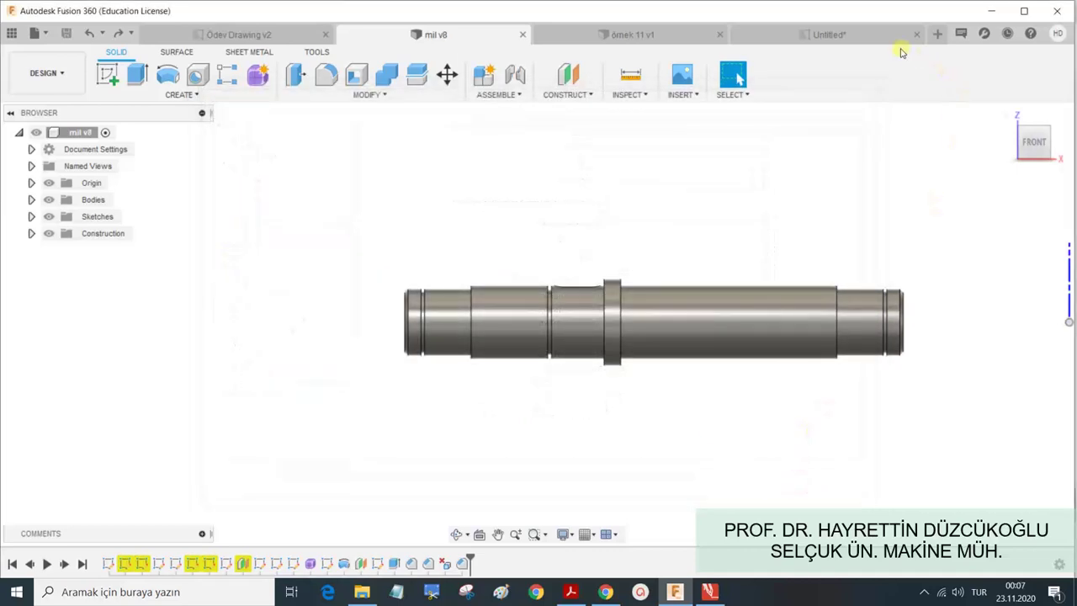
Close the Untitled drawing without saving and return to the mil v8 shaft design.
left_click(827, 39)
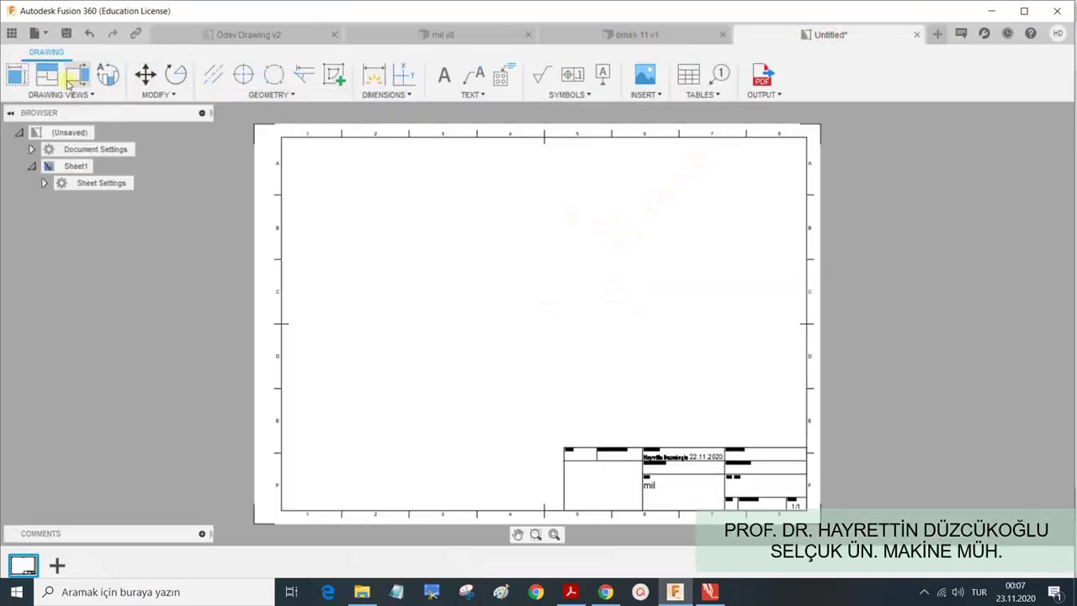
left_click(46, 74)
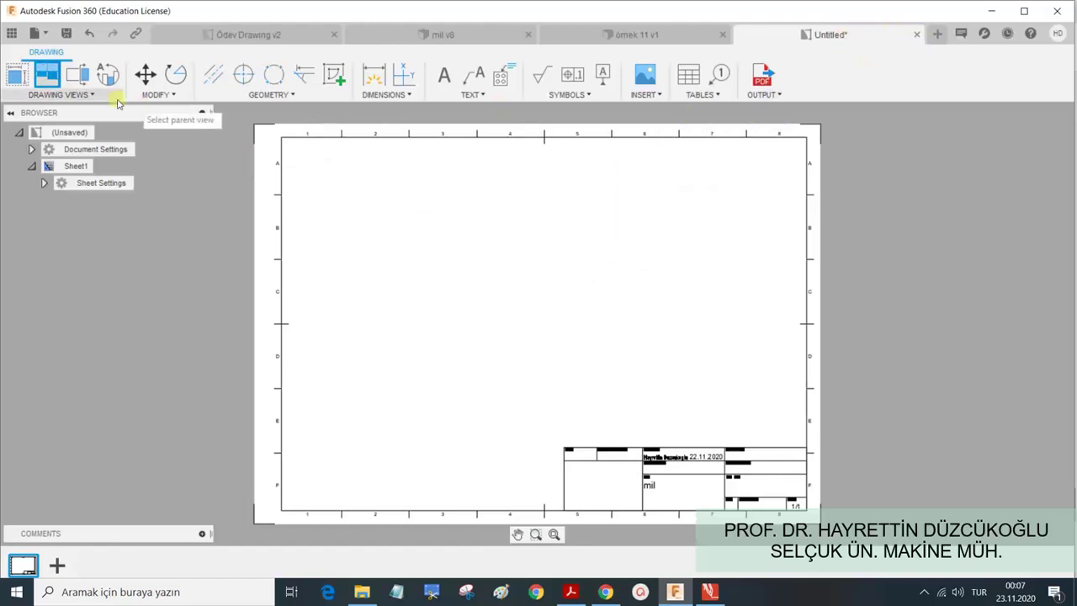
left_click(42, 74)
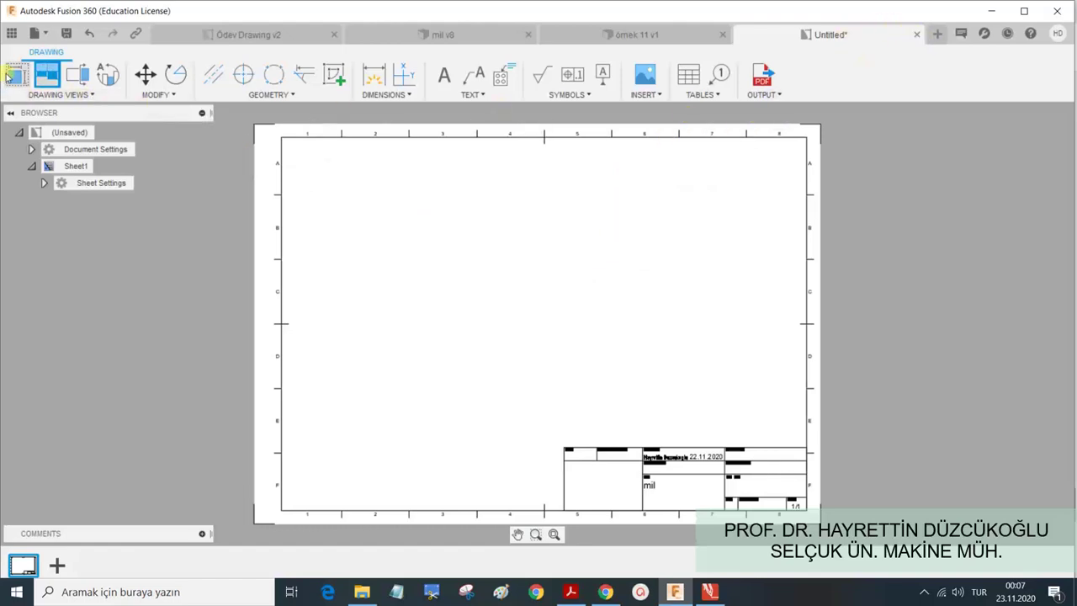
left_click(918, 34)
left_click(536, 318)
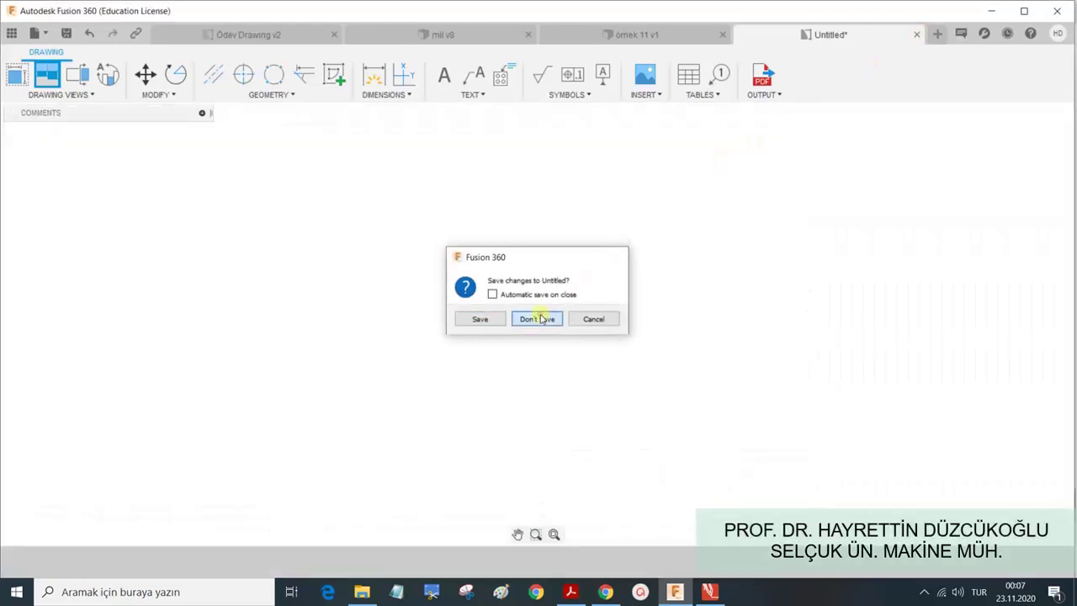
left_click(533, 34)
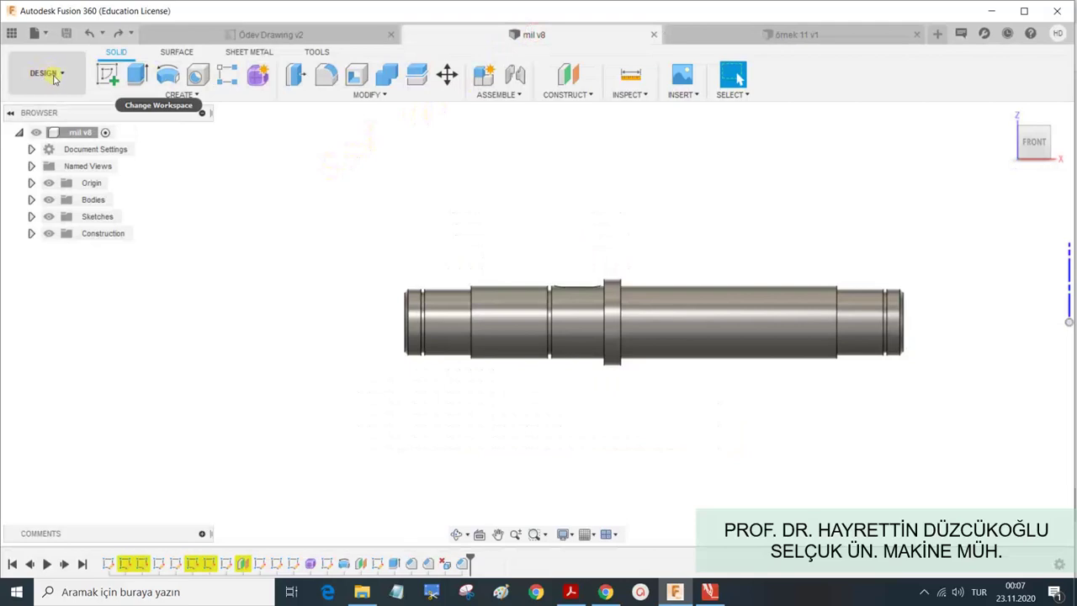
Create a new drawing from mil v8 and place a Front base view at 2:1 scale.
left_click(46, 73)
left_click(130, 255)
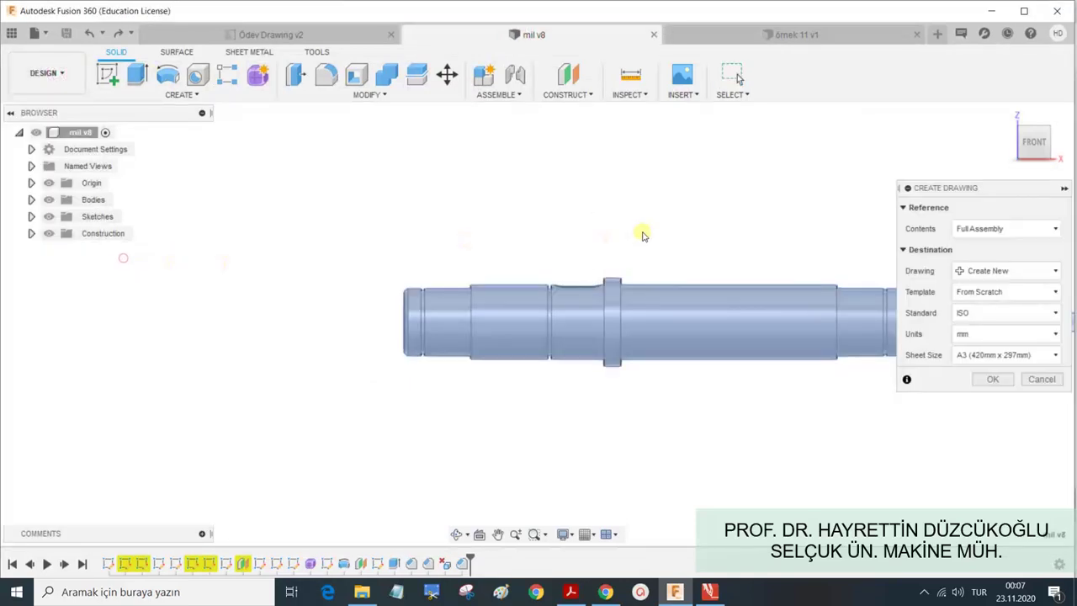
left_click(996, 380)
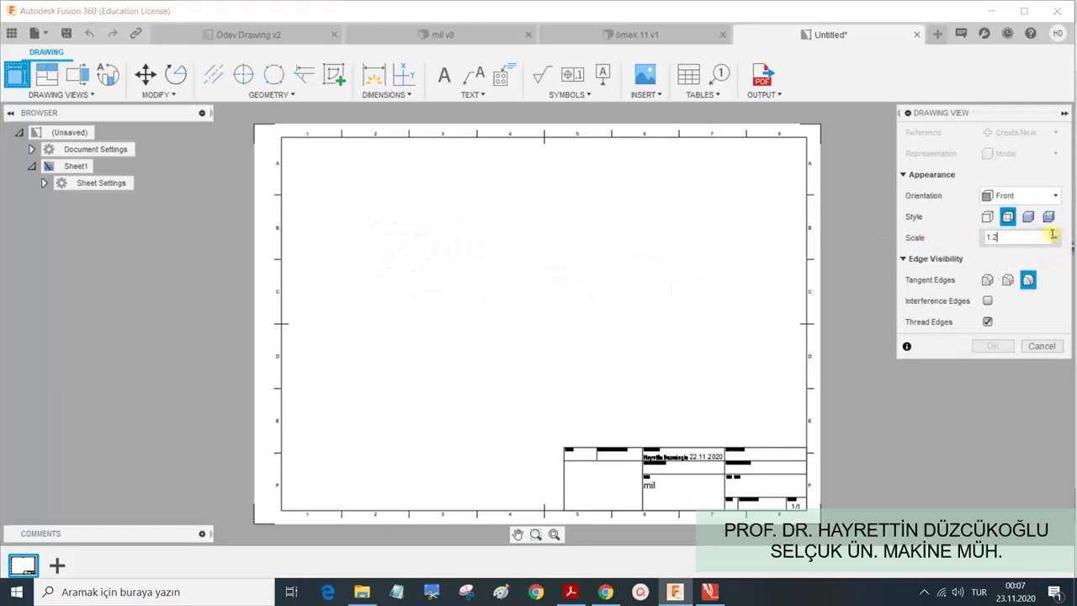
left_click(1057, 239)
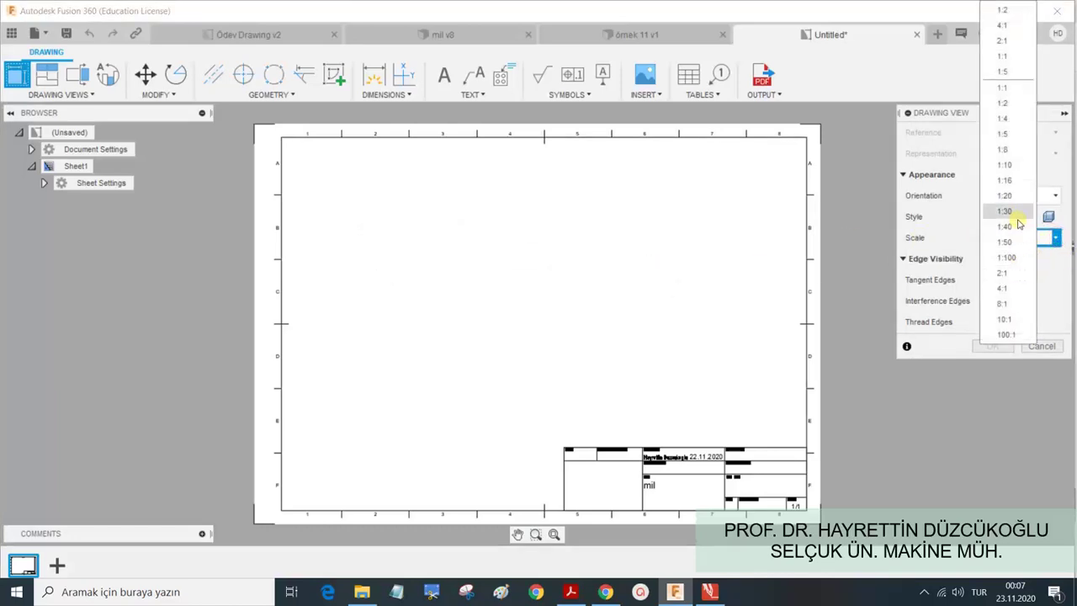
left_click(1011, 88)
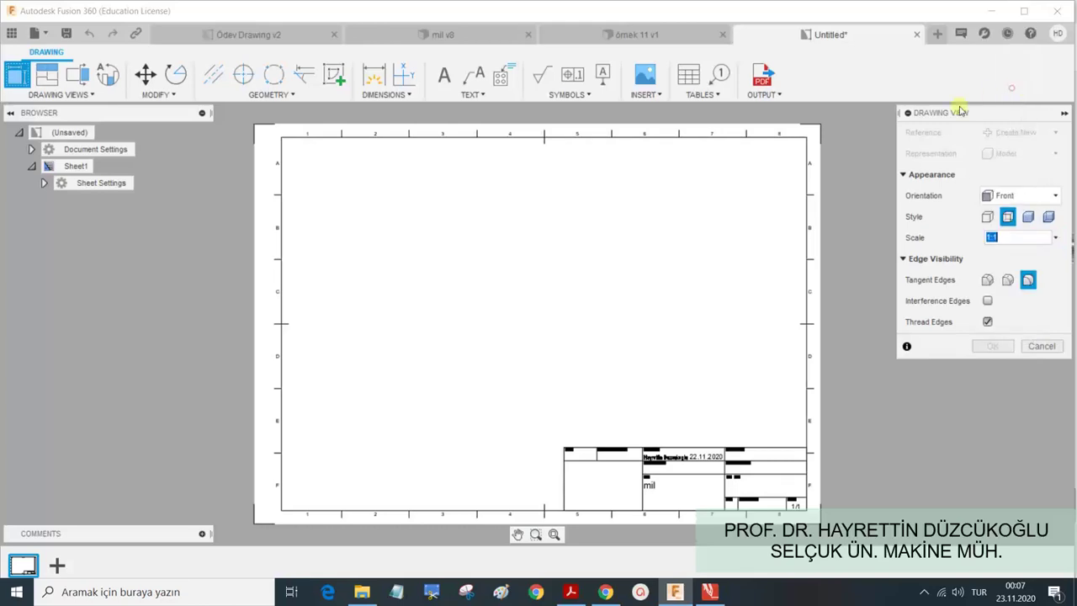
left_click(1058, 241)
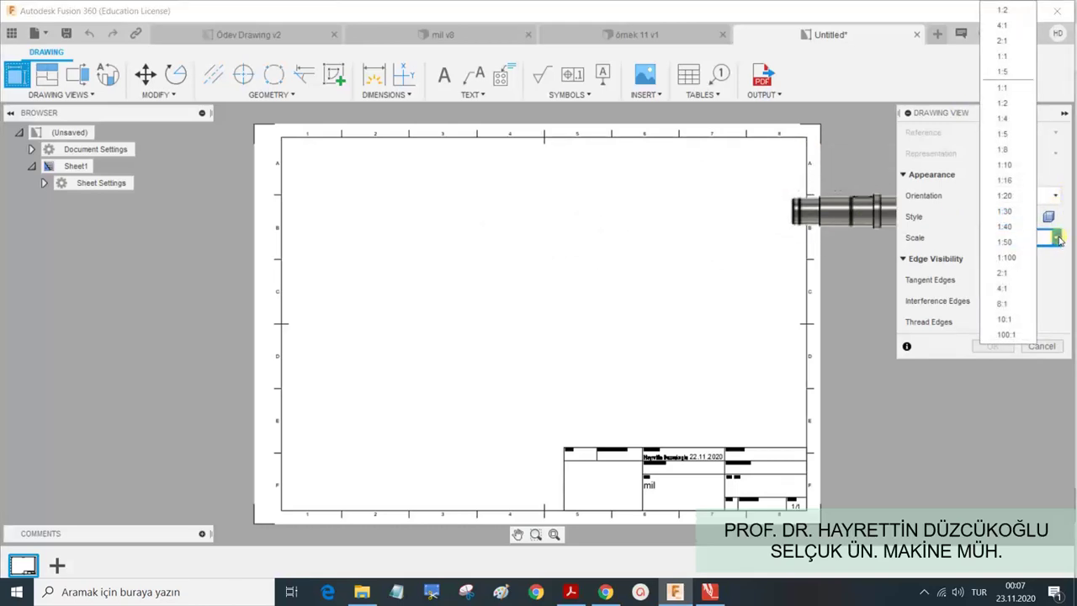
left_click(1020, 274)
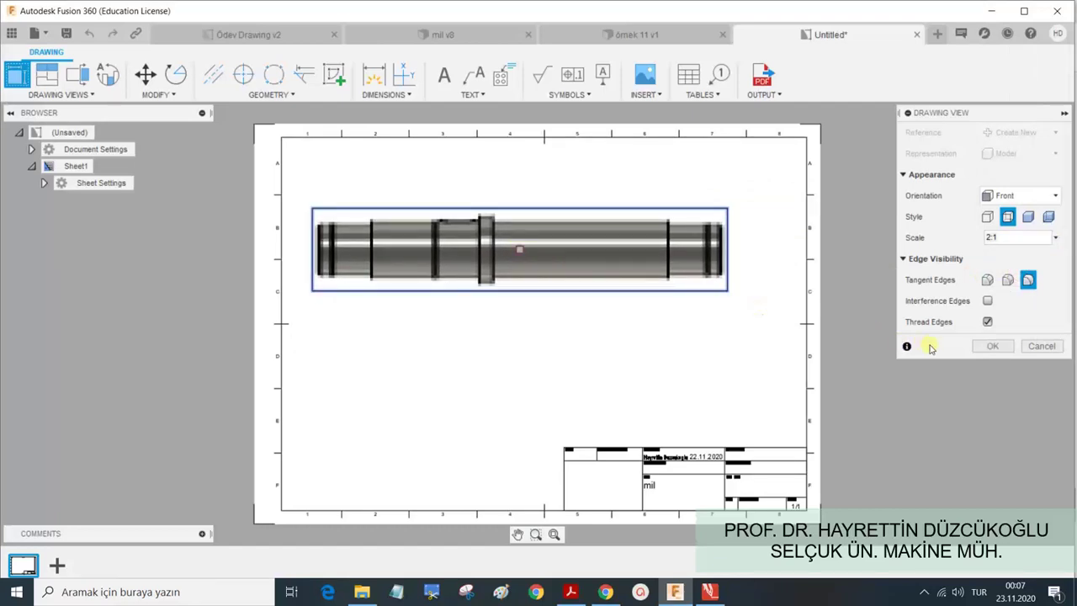
left_click(993, 346)
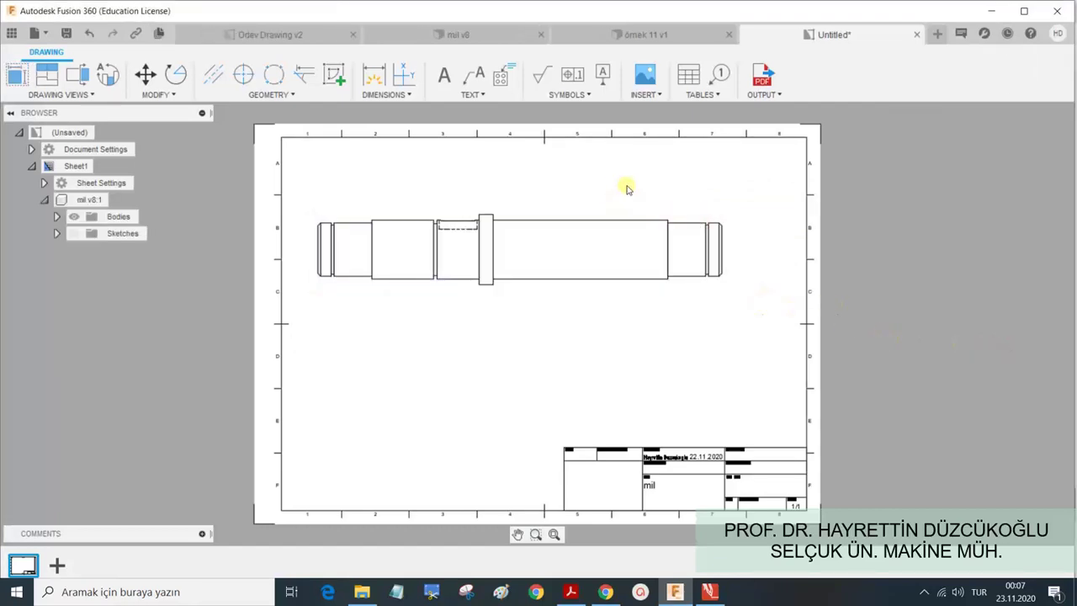
scroll(631, 184, "up", 2)
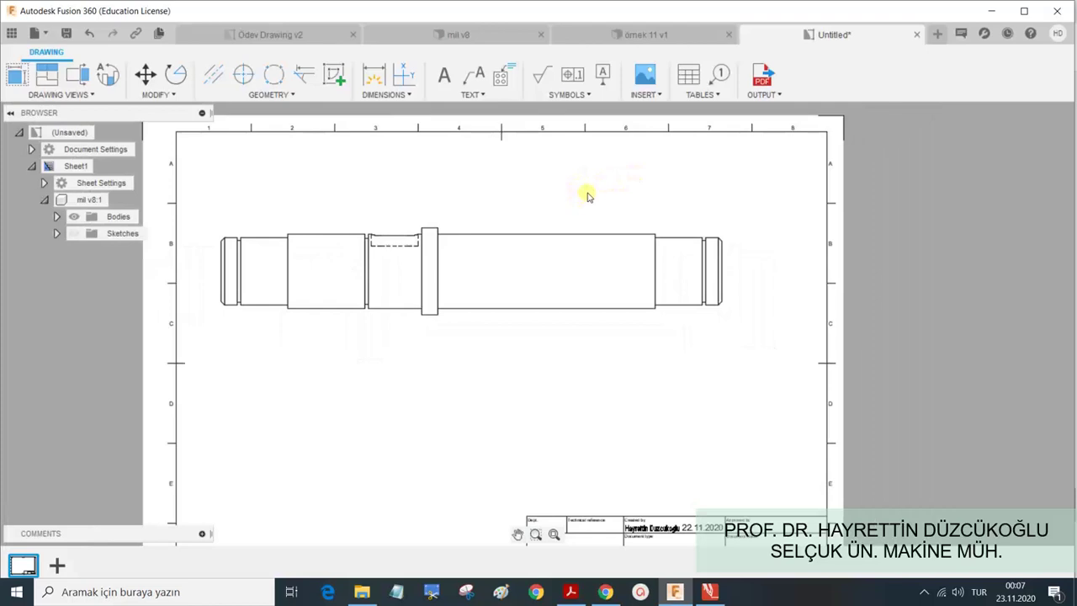
scroll(597, 202, "up", 2)
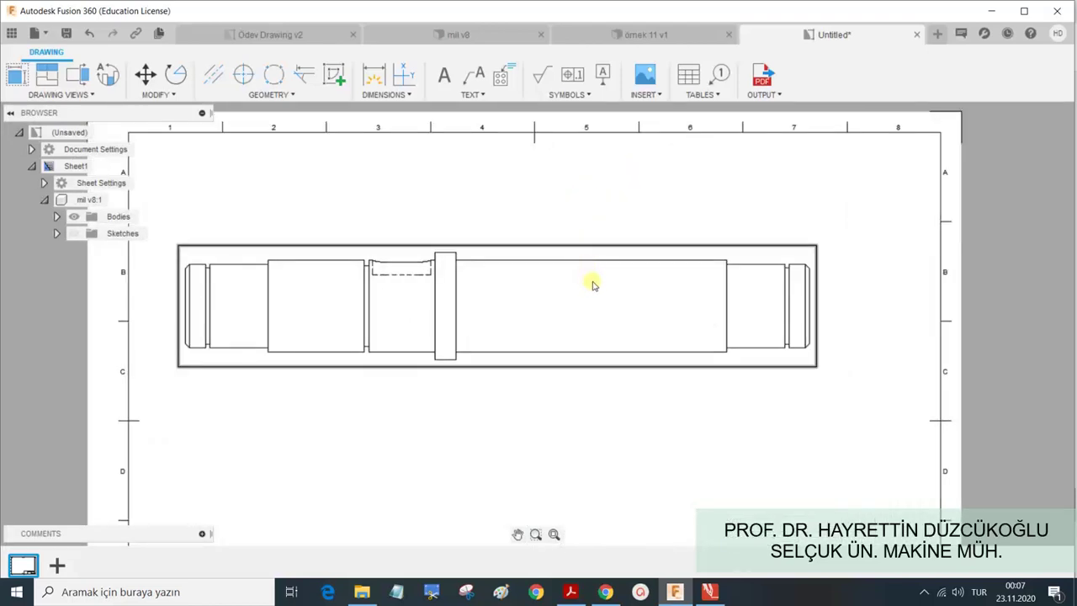
scroll(593, 286, "up", 2)
scroll(597, 287, "down", 1)
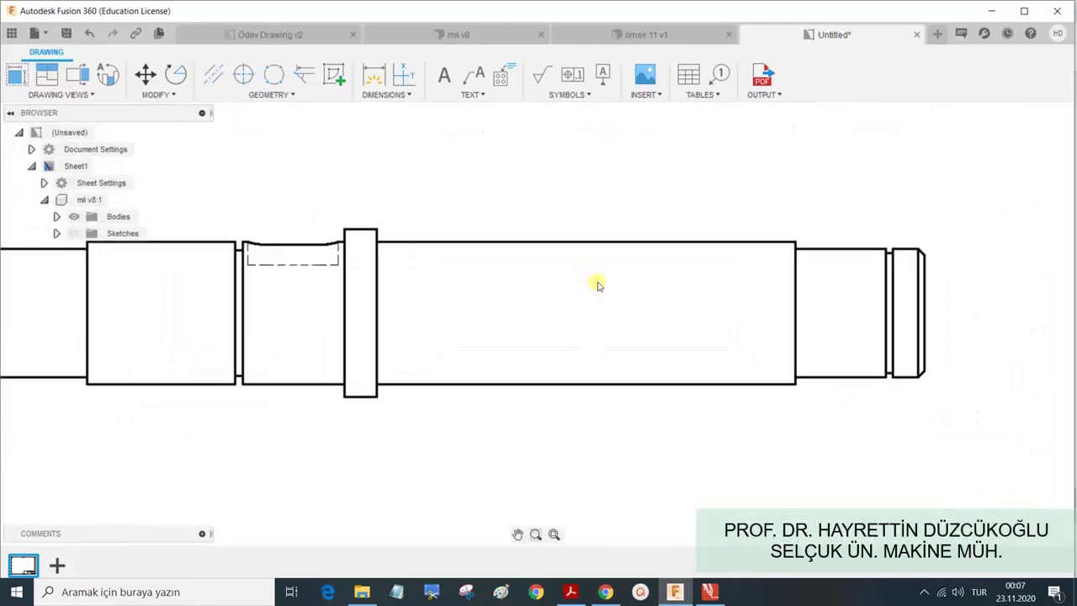
scroll(597, 284, "down", 1)
scroll(597, 284, "down", 2)
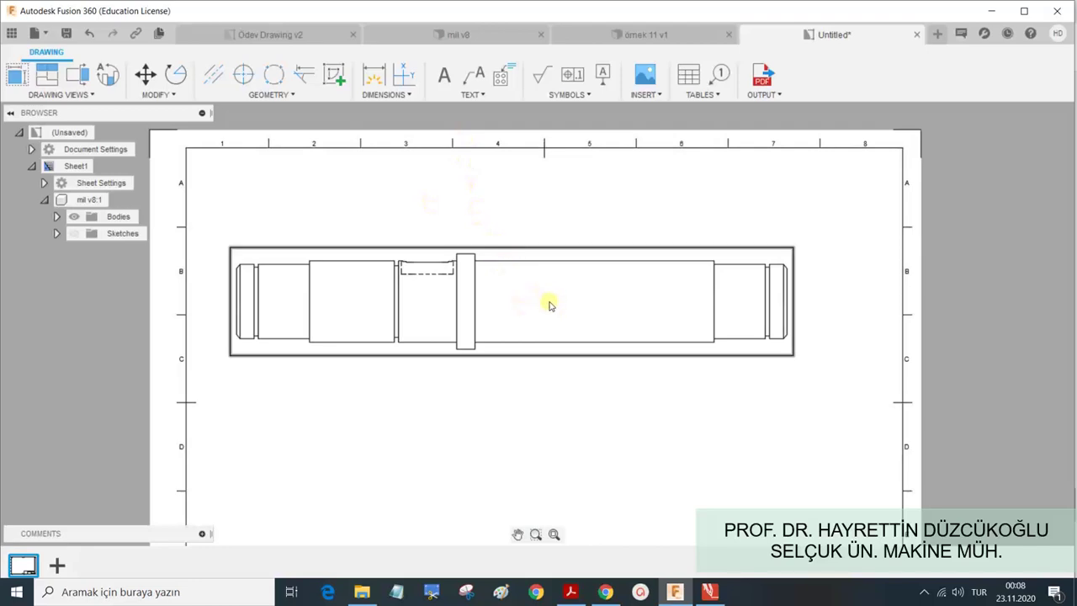
Add a centerline between the shaft's top and bottom edges.
left_click(213, 74)
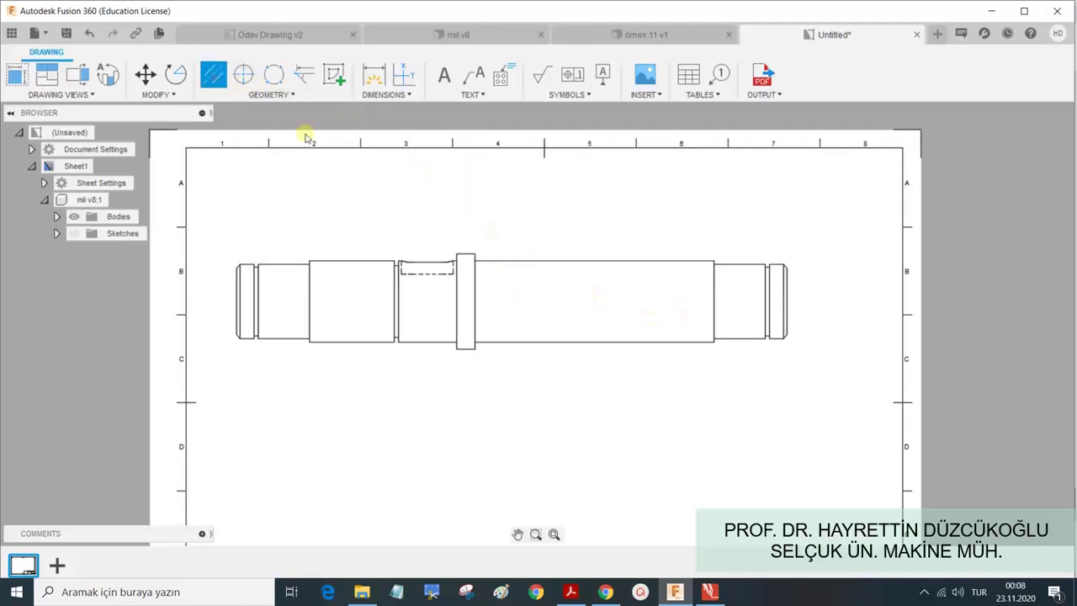
left_click(577, 260)
left_click(579, 340)
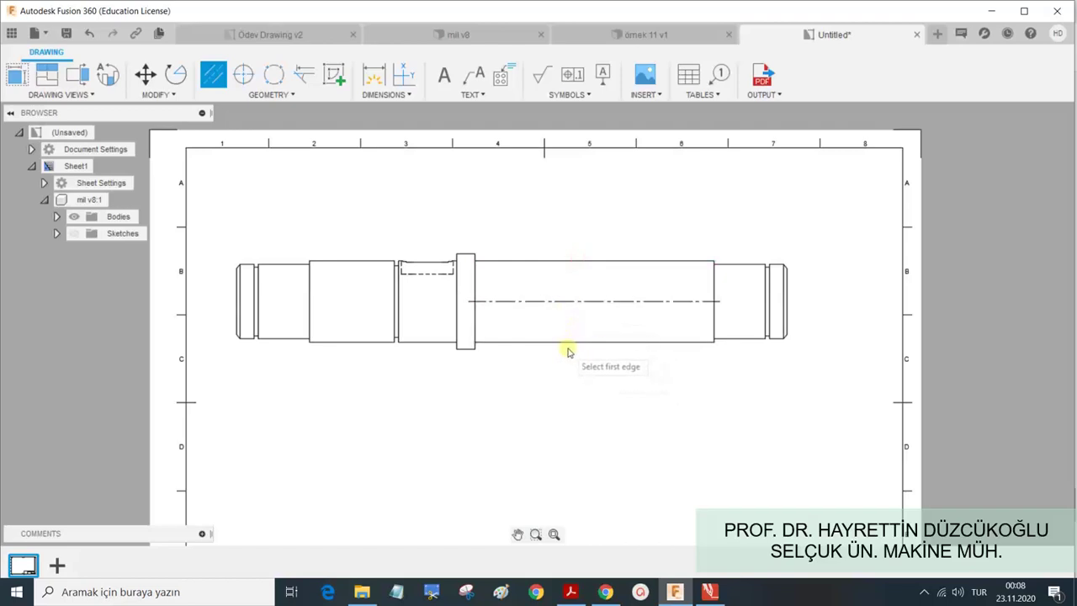
left_click(558, 300)
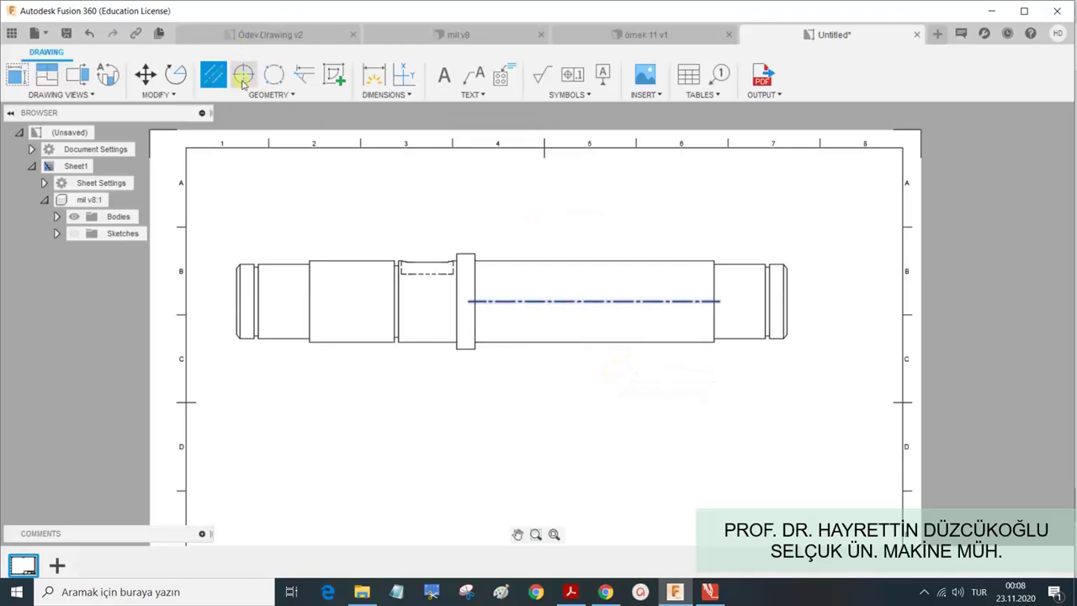
key("Escape")
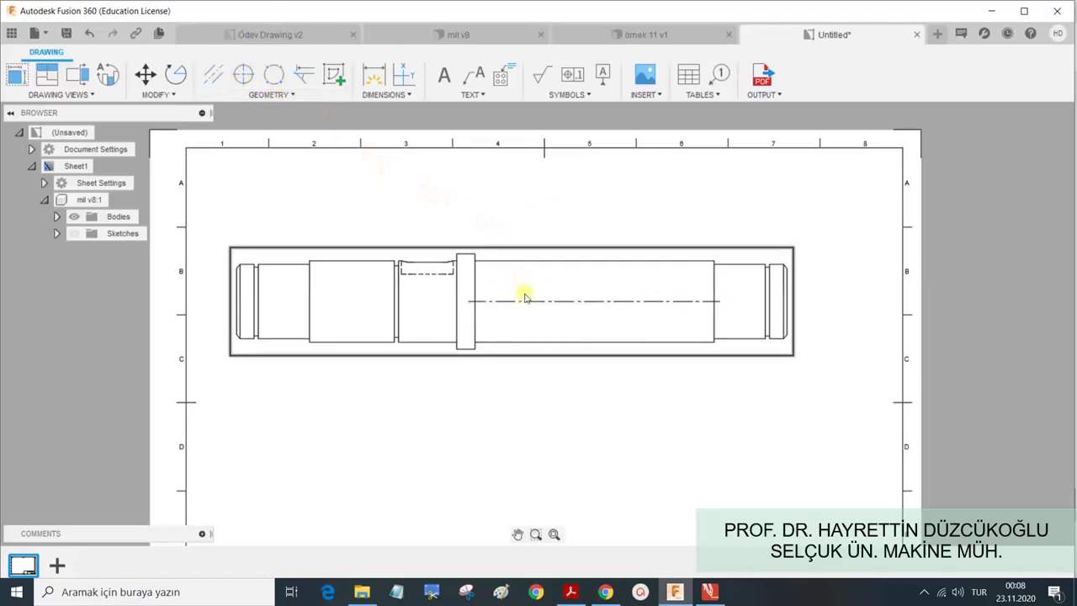
Drag the centerline's left and right endpoints out beyond both shaft ends.
left_click(497, 303)
left_click(467, 302)
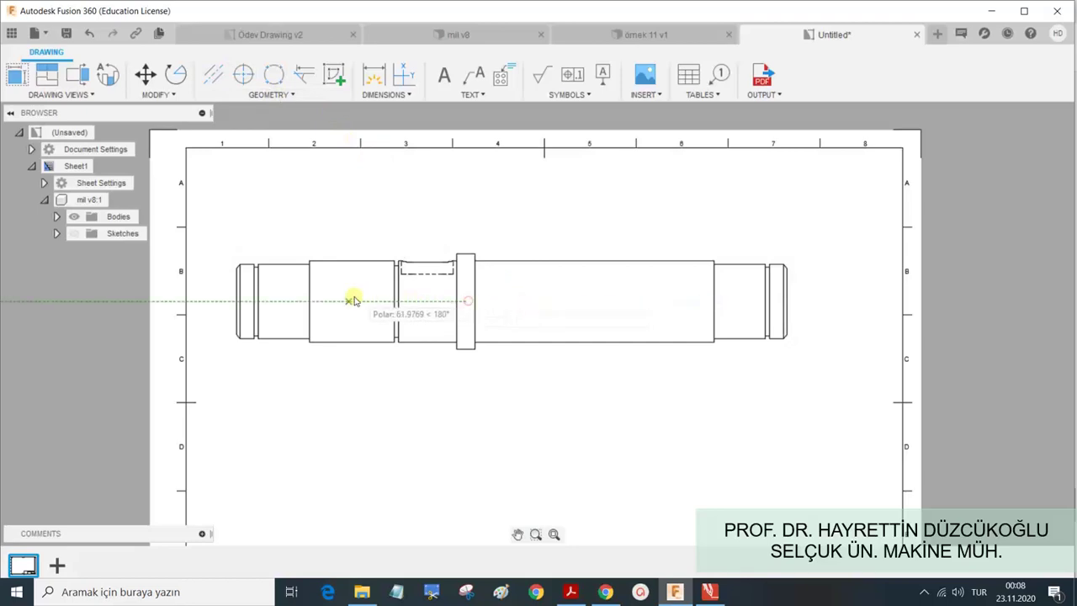
left_click(211, 301)
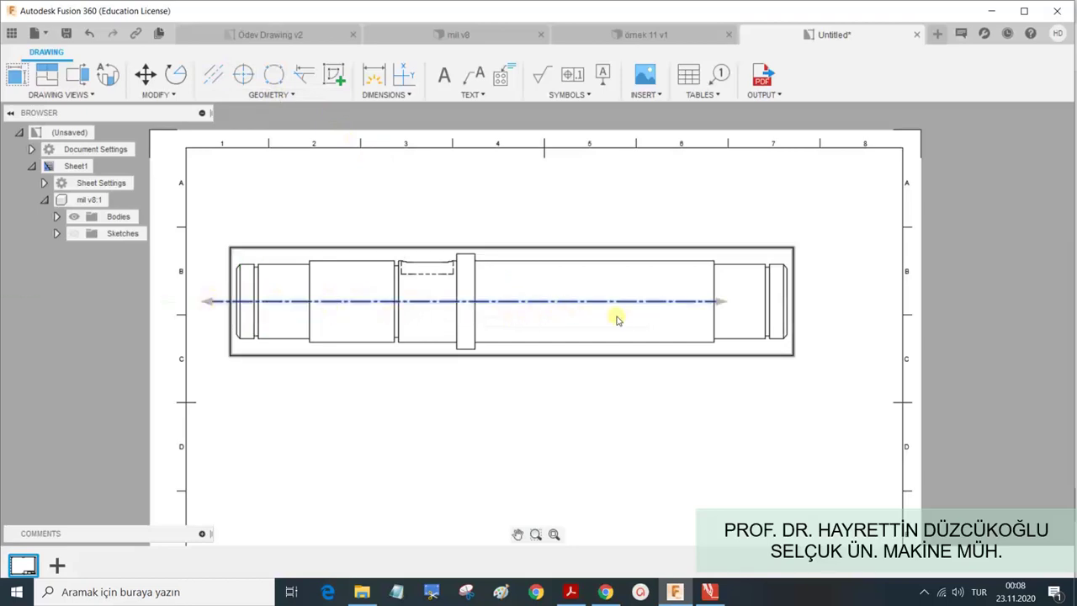
left_click(724, 301)
left_click(813, 301)
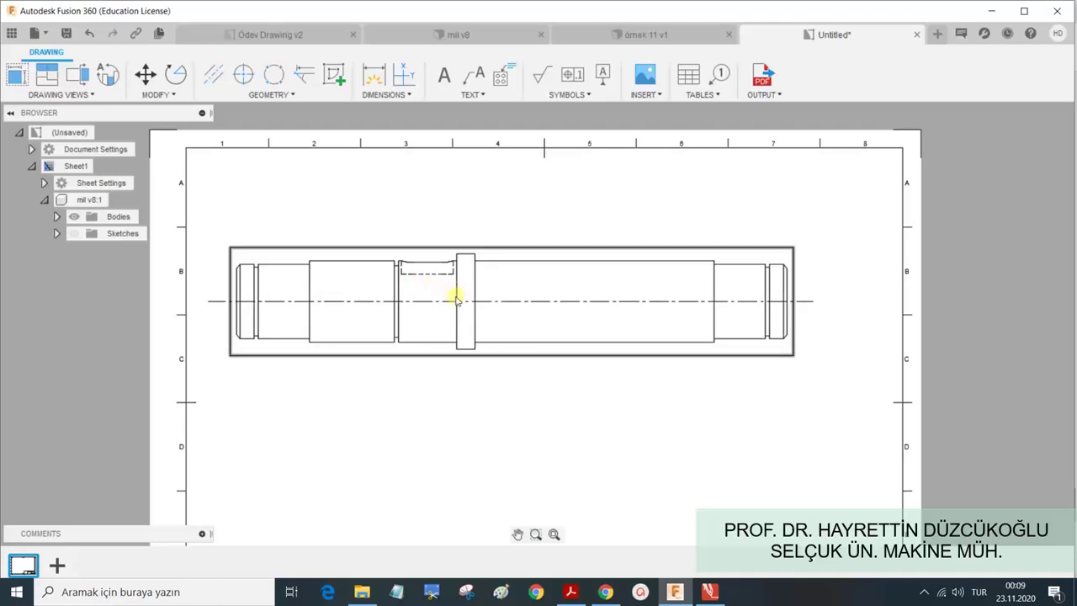
Move the front view slightly right, undo the overshoot, and settle it near the sheet centre.
left_click(455, 298)
left_click(512, 301)
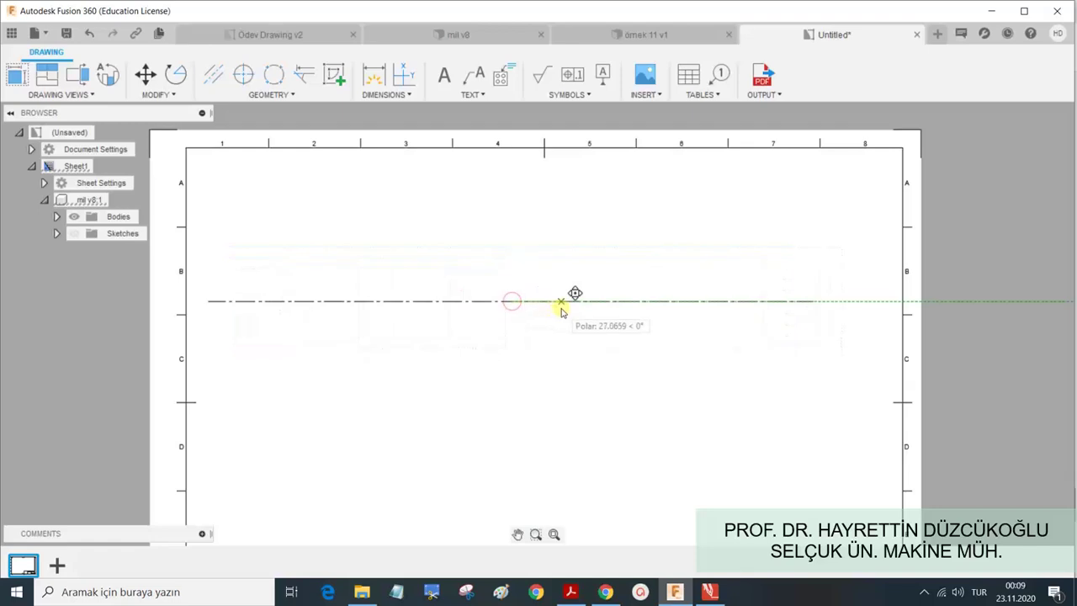
left_click(561, 308)
left_click(564, 301)
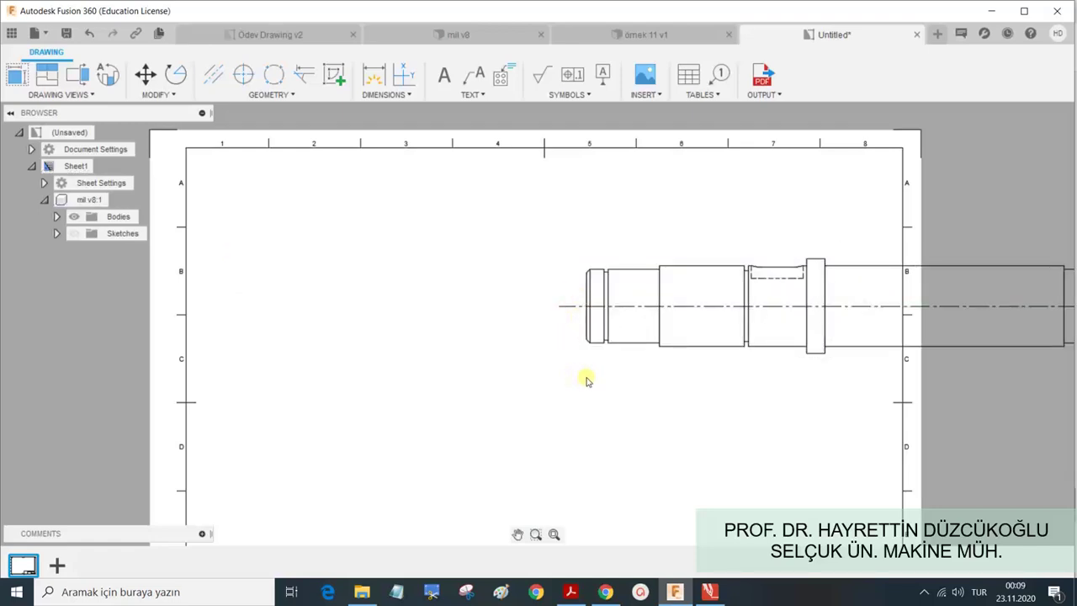
key("ctrl+z")
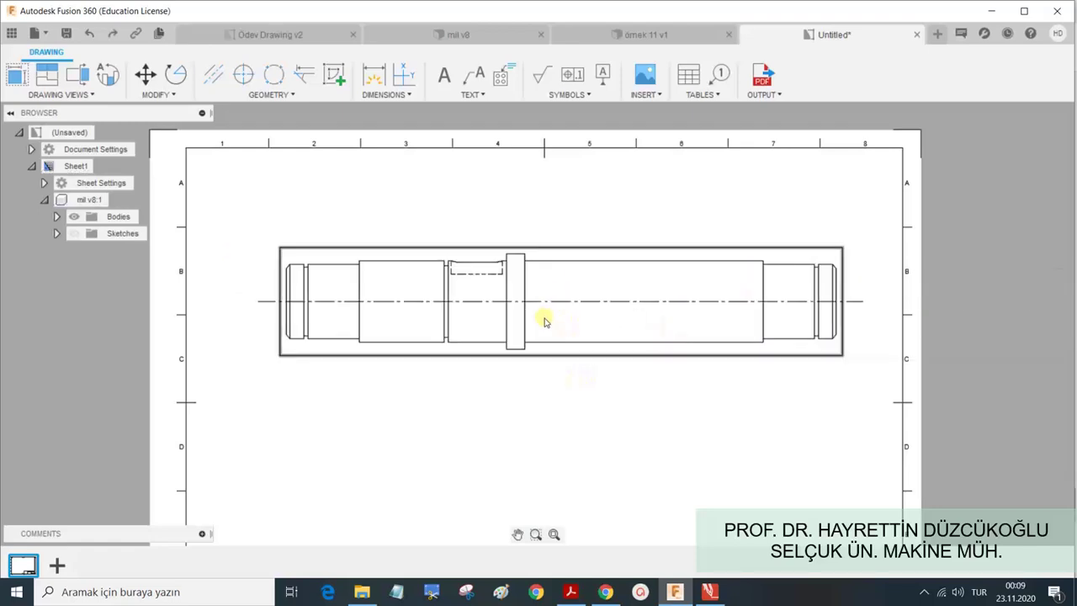
left_click(555, 283)
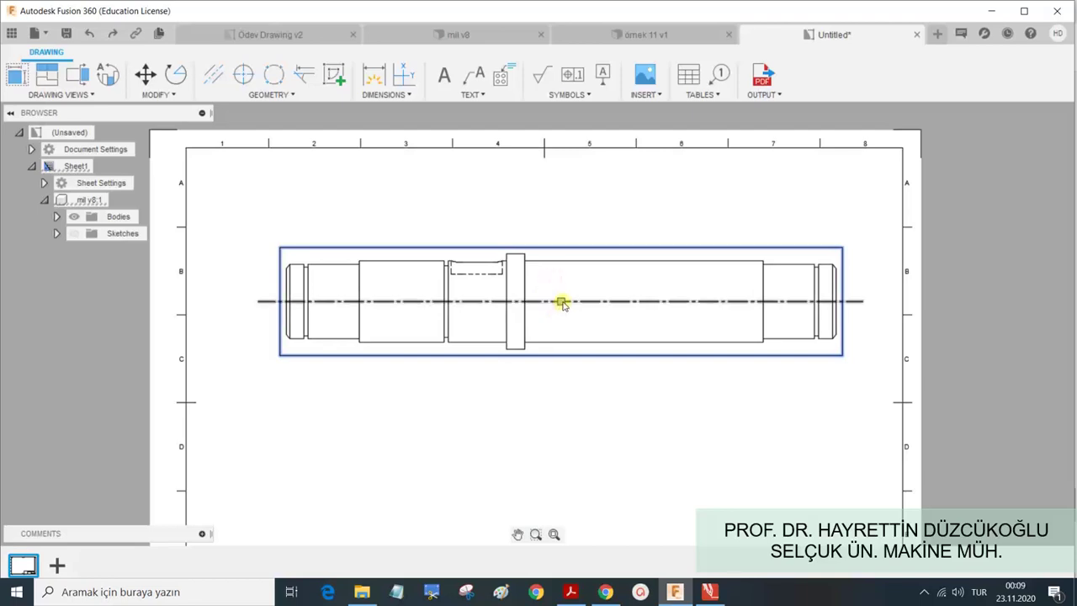
left_click(561, 303)
left_click(553, 303)
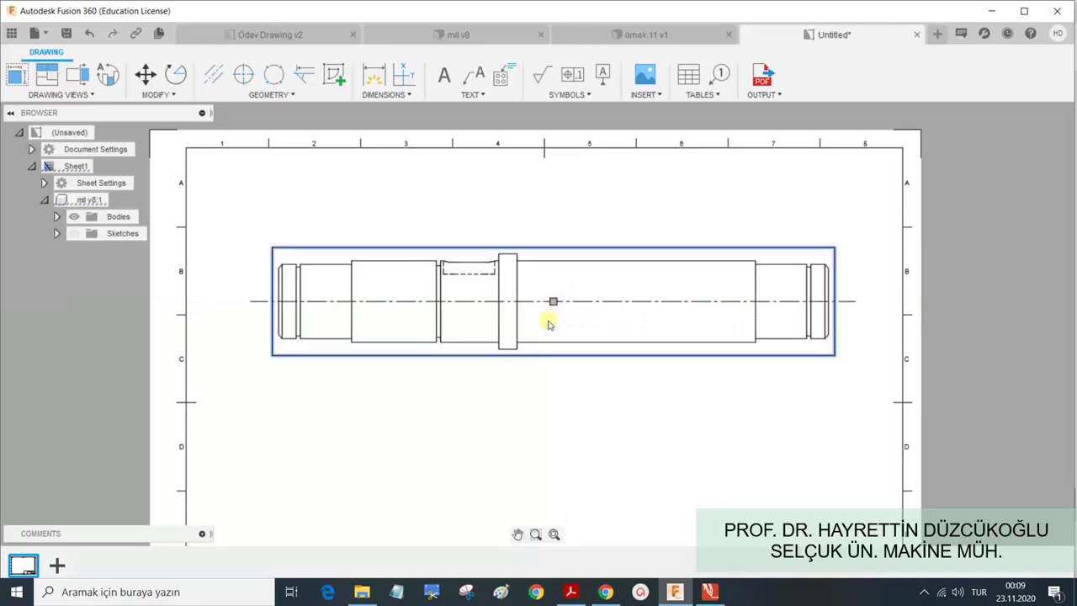
left_click(551, 377)
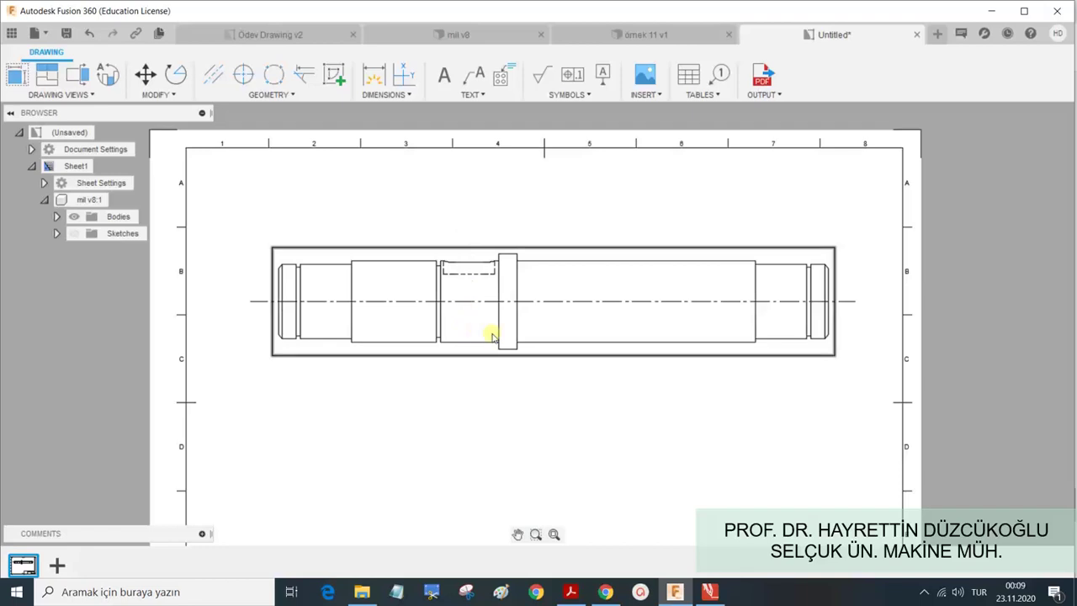
Place a projected top view below the front view and begin a section view on it.
scroll(474, 324, "down", 2)
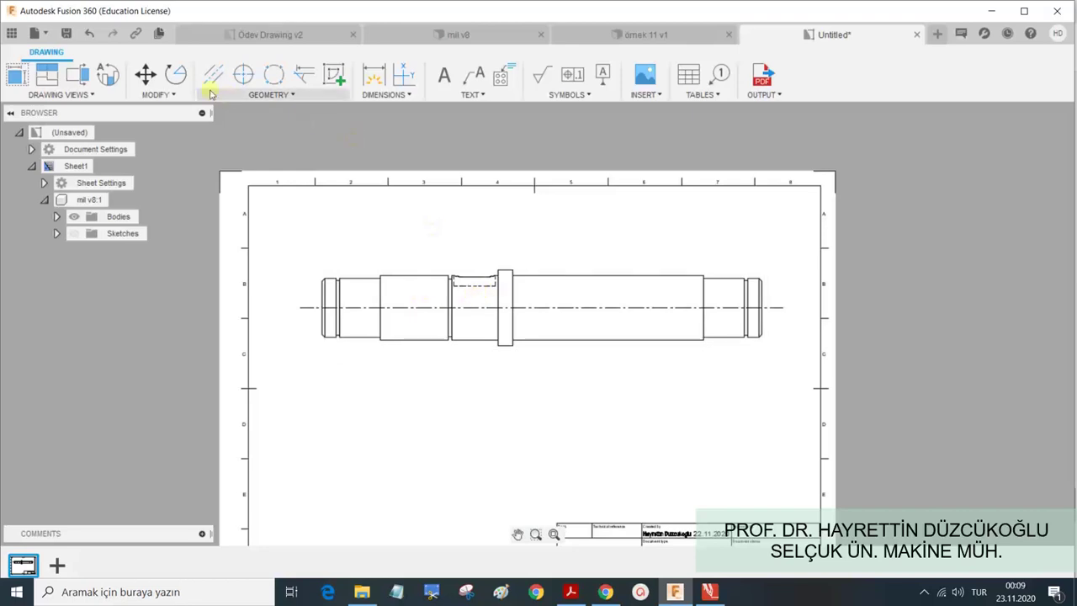
left_click(48, 75)
left_click(414, 305)
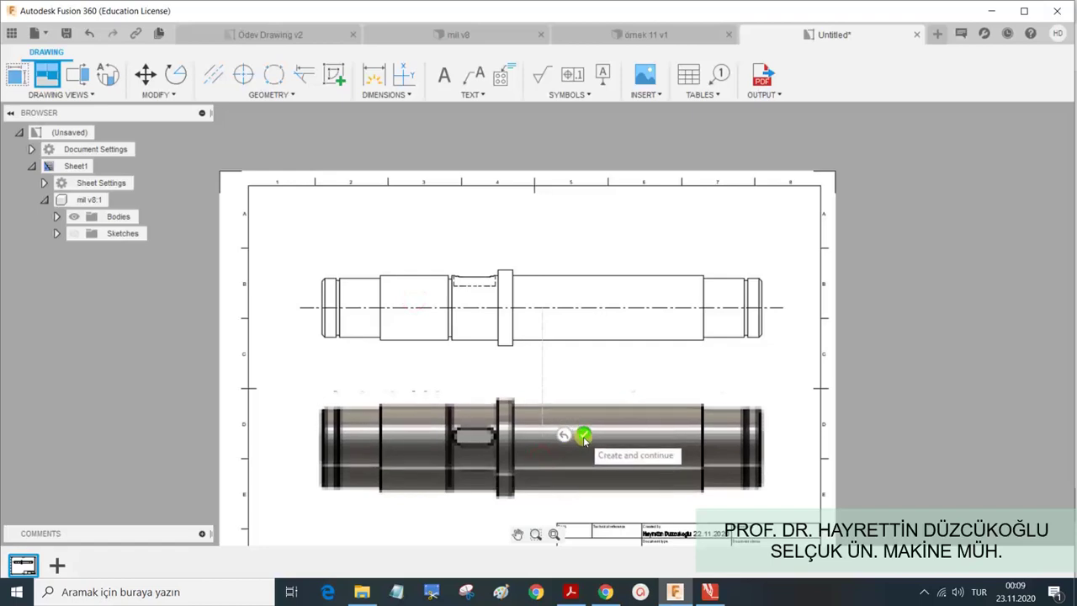
left_click(585, 434)
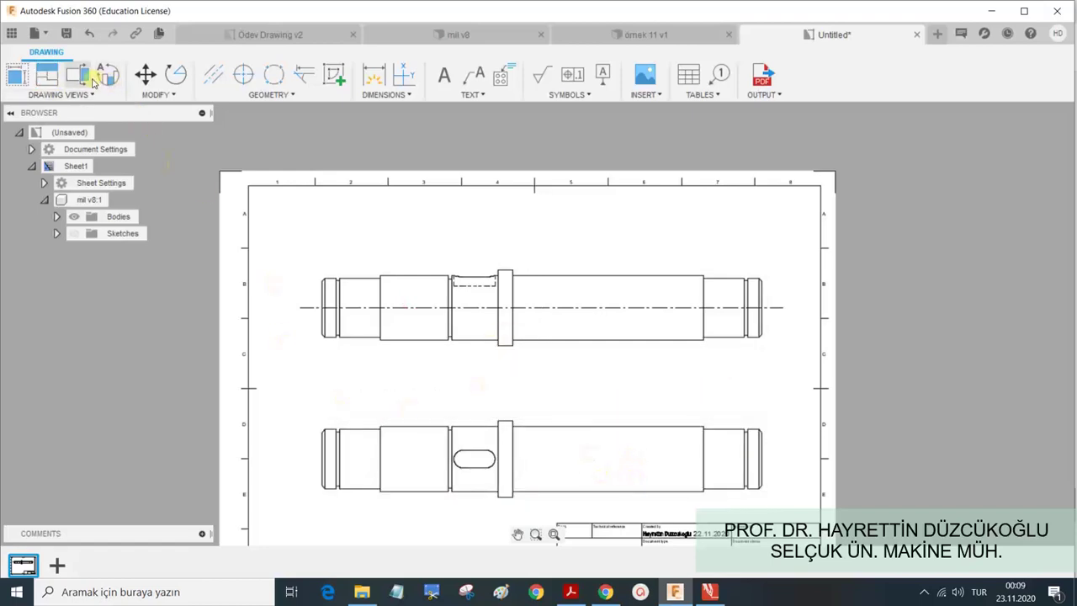
left_click(76, 74)
left_click(360, 475)
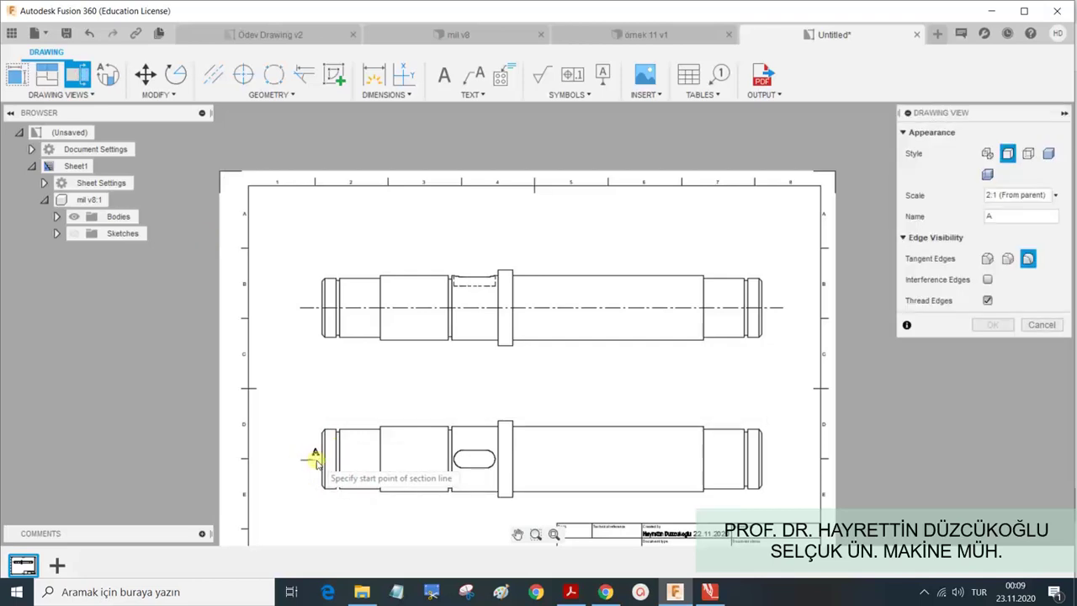
Cut a lengthwise A-A section across the lower view and place it above the shaft.
left_click(311, 460)
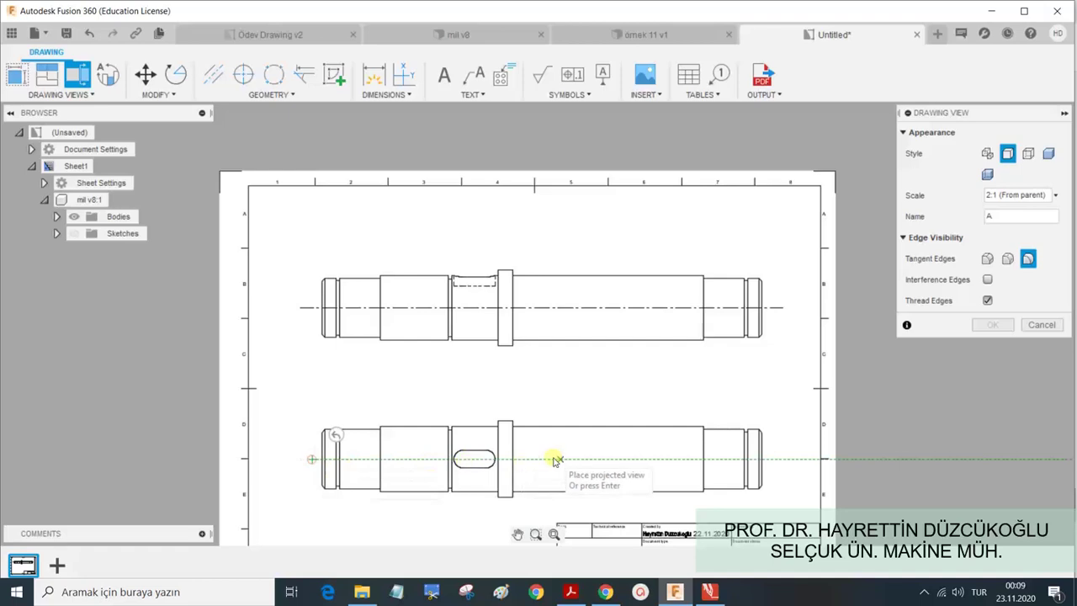
left_click(781, 461)
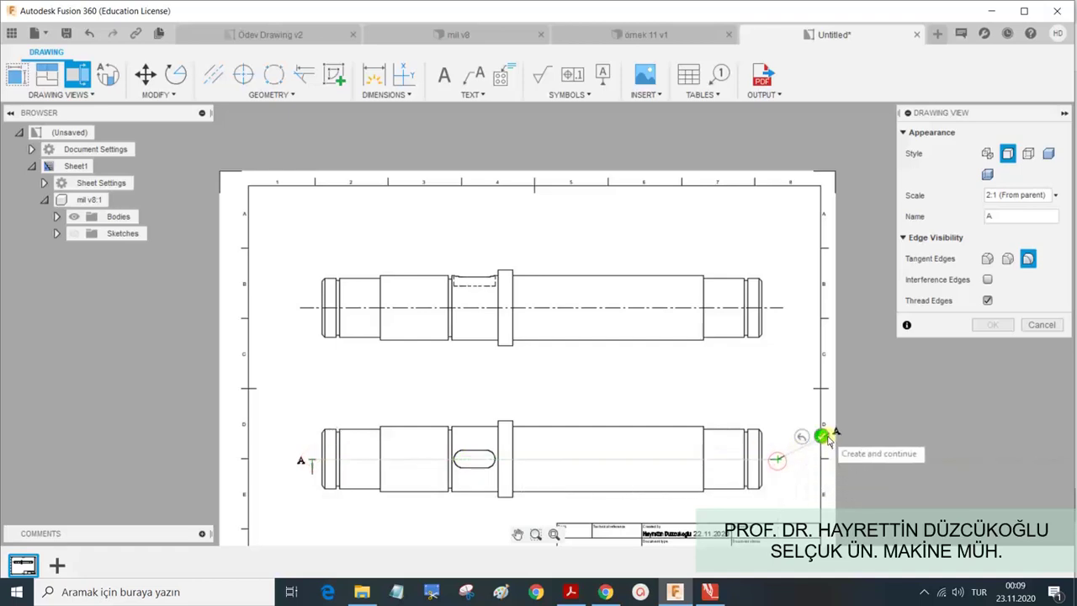
left_click(821, 436)
left_click(727, 225)
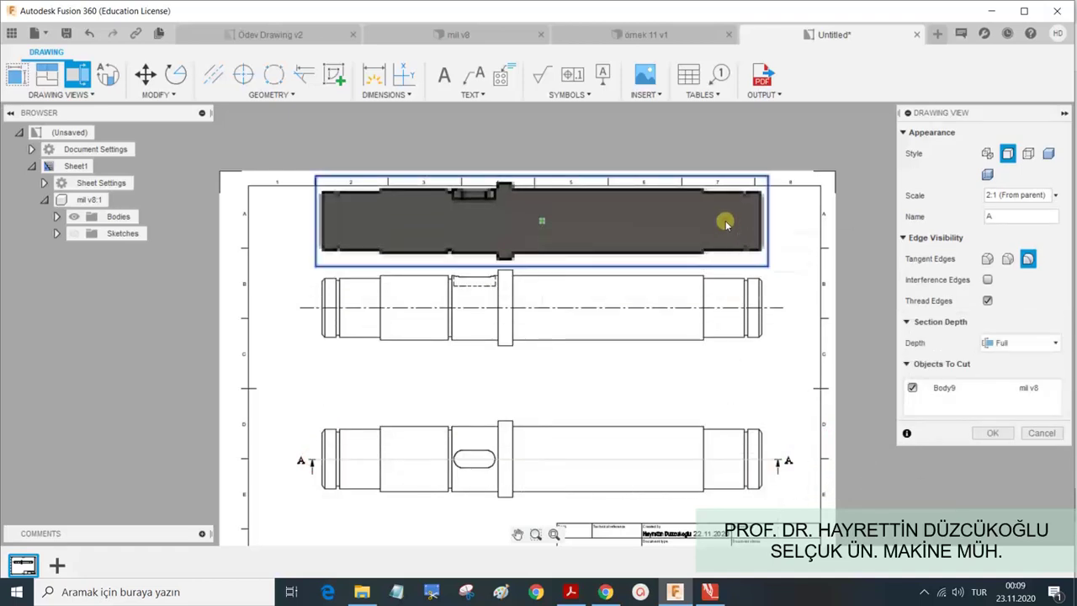
left_click(995, 434)
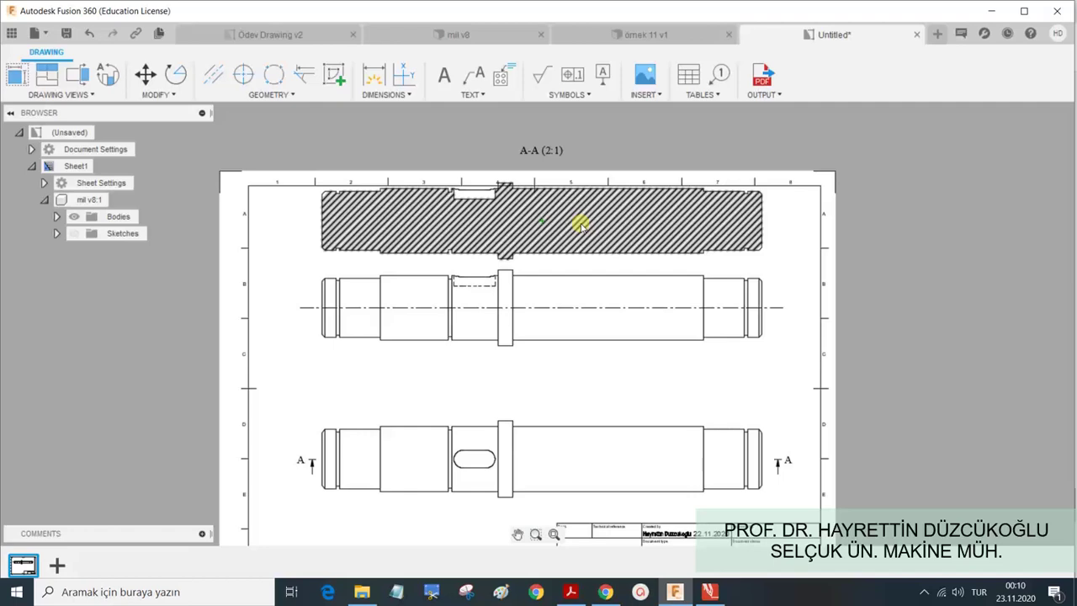
Delete the A-A section view and the lower projected view from the sheet.
left_click(581, 225)
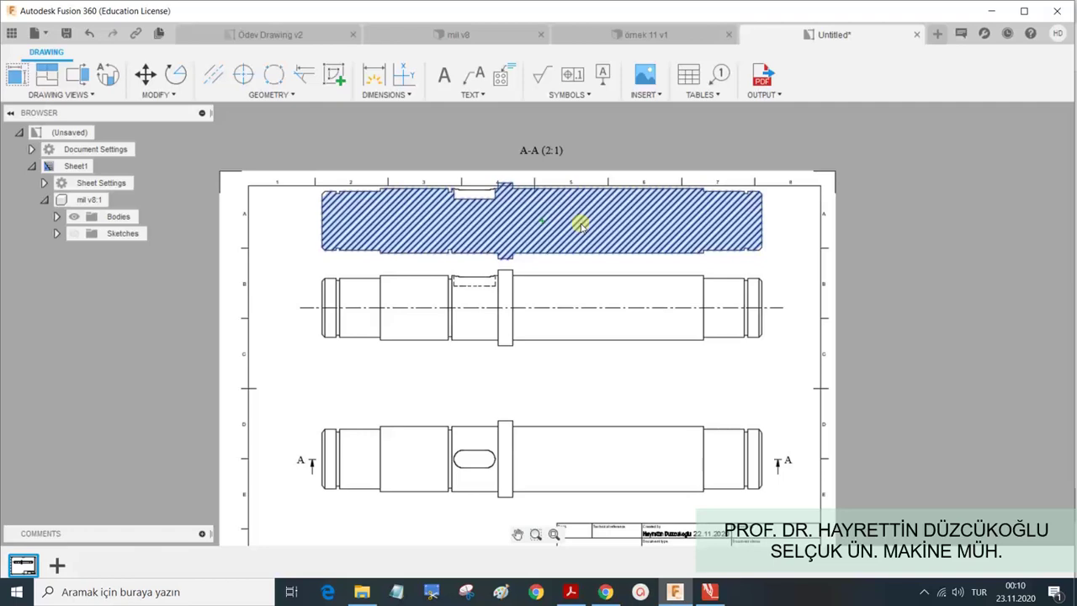
key("m")
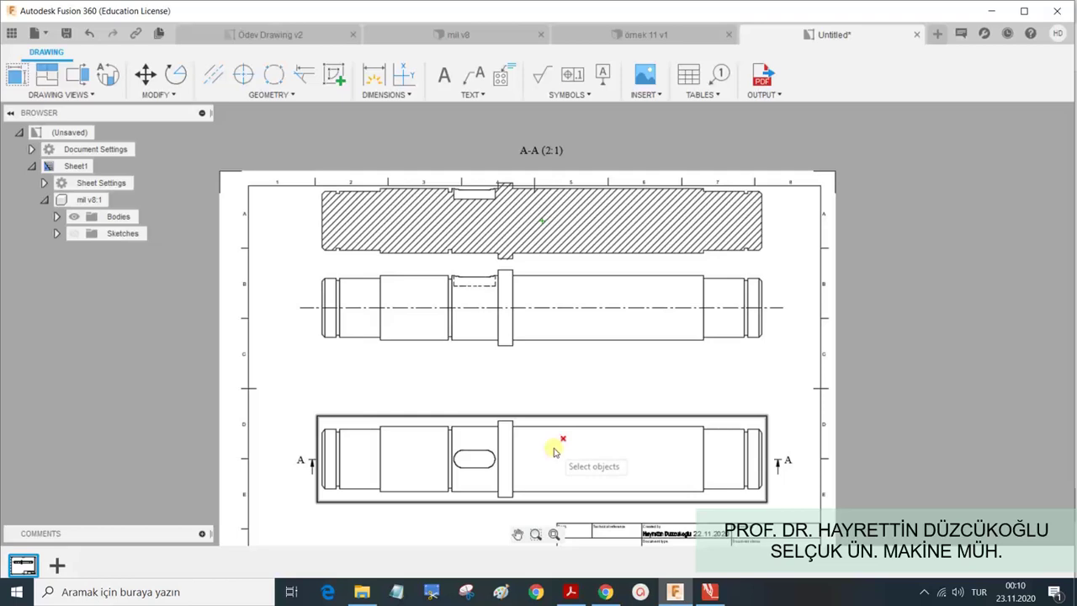
left_click(554, 452)
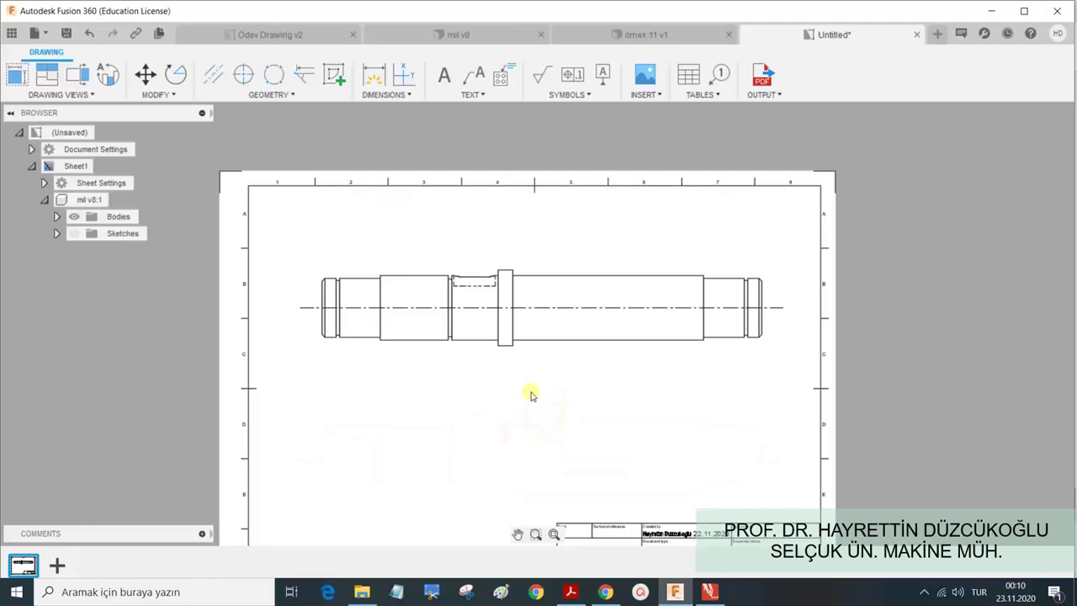
Section the main shaft view vertically through the keyway and place the A-A (2:1) view to its left.
left_click(76, 74)
left_click(459, 301)
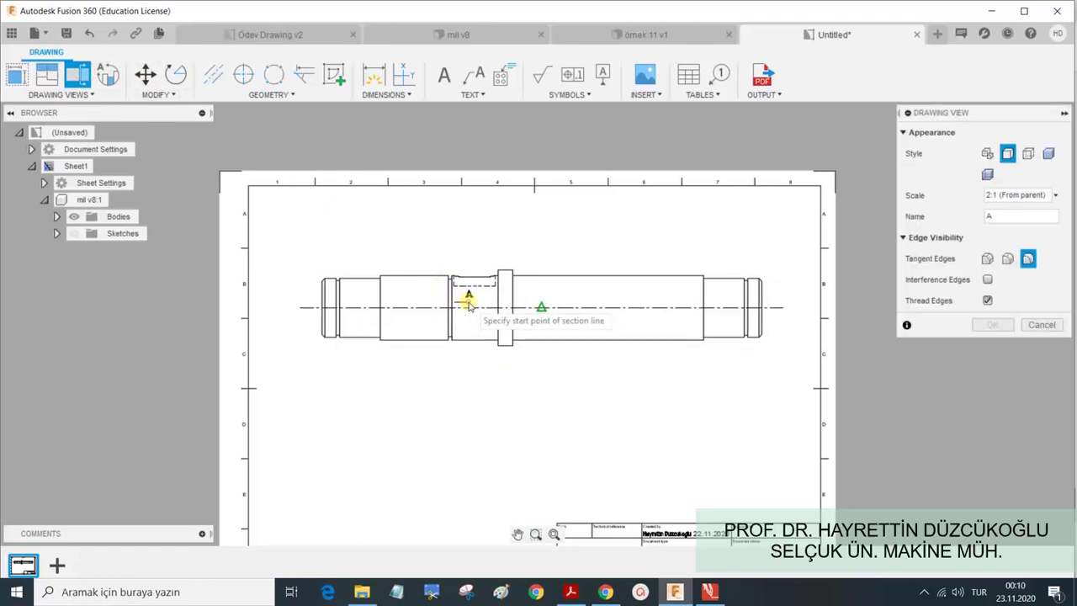
left_click(472, 246)
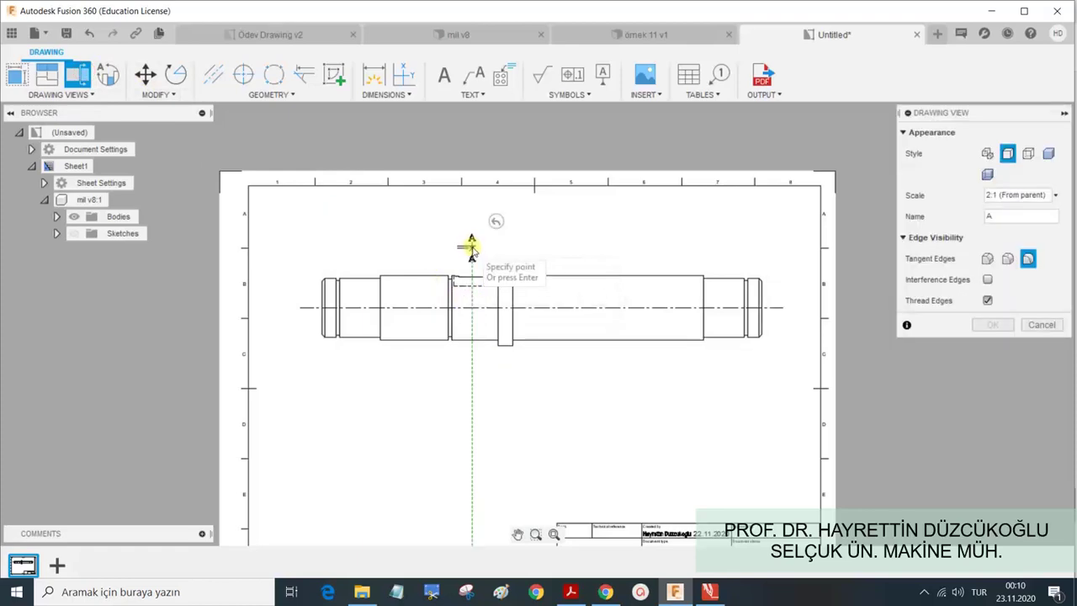
left_click(472, 364)
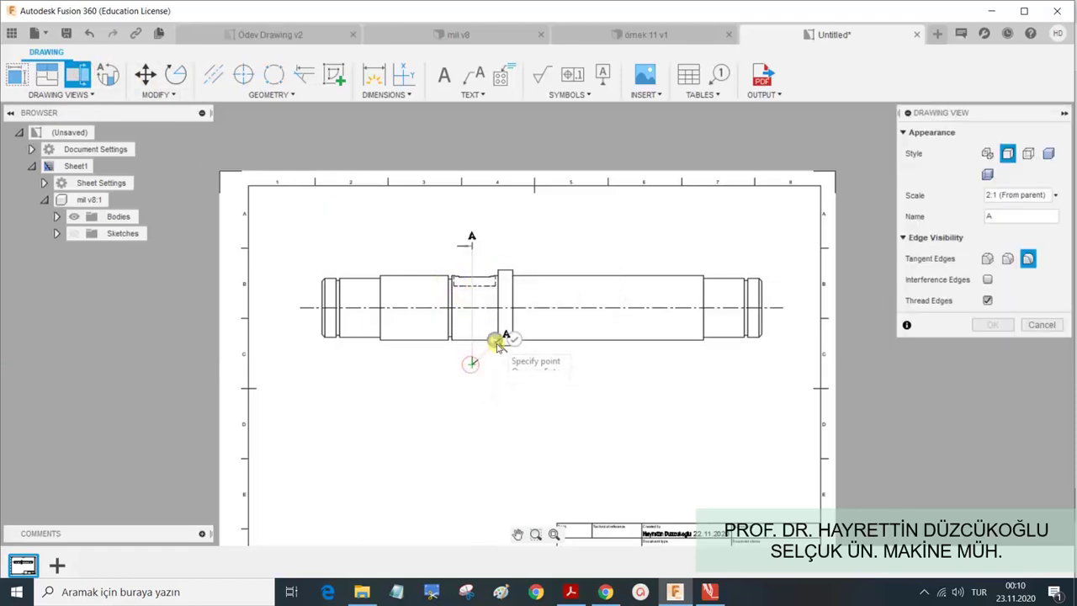
key("Return")
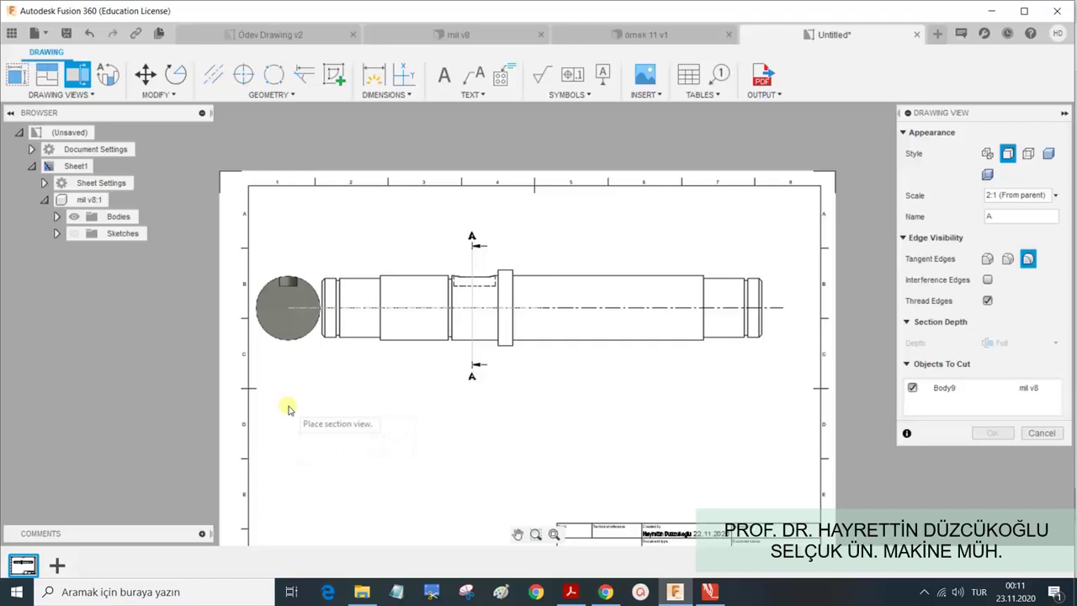
left_click(286, 408)
left_click(990, 434)
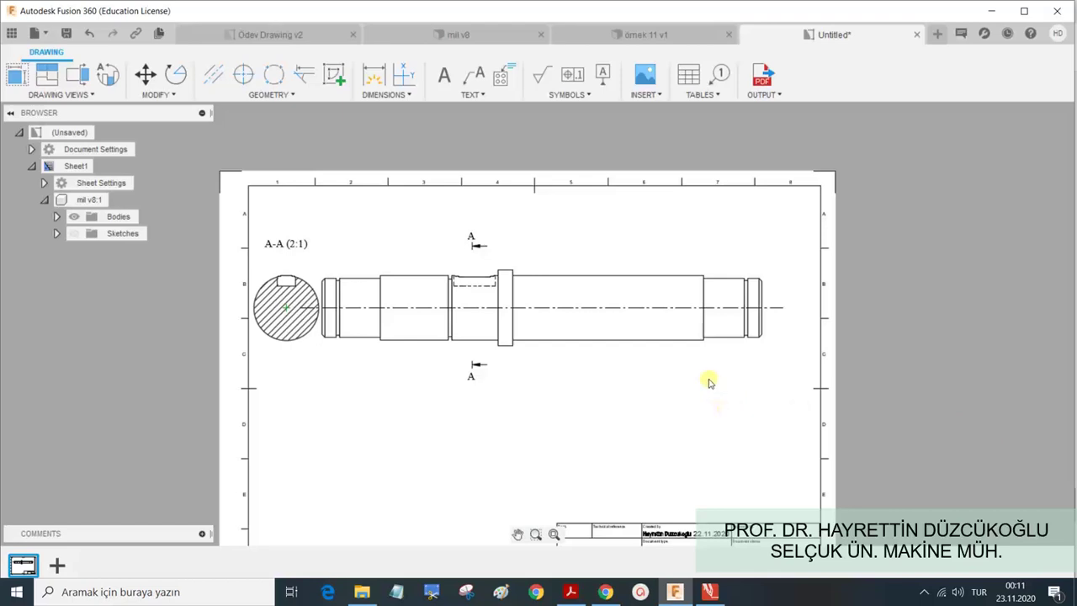
left_click(47, 74)
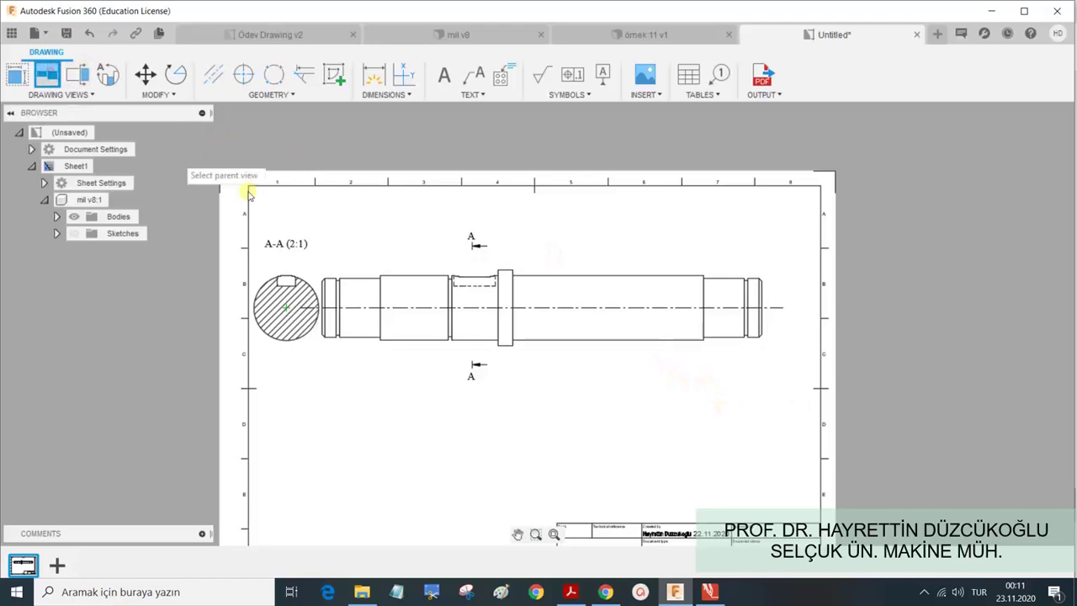
left_click(547, 313)
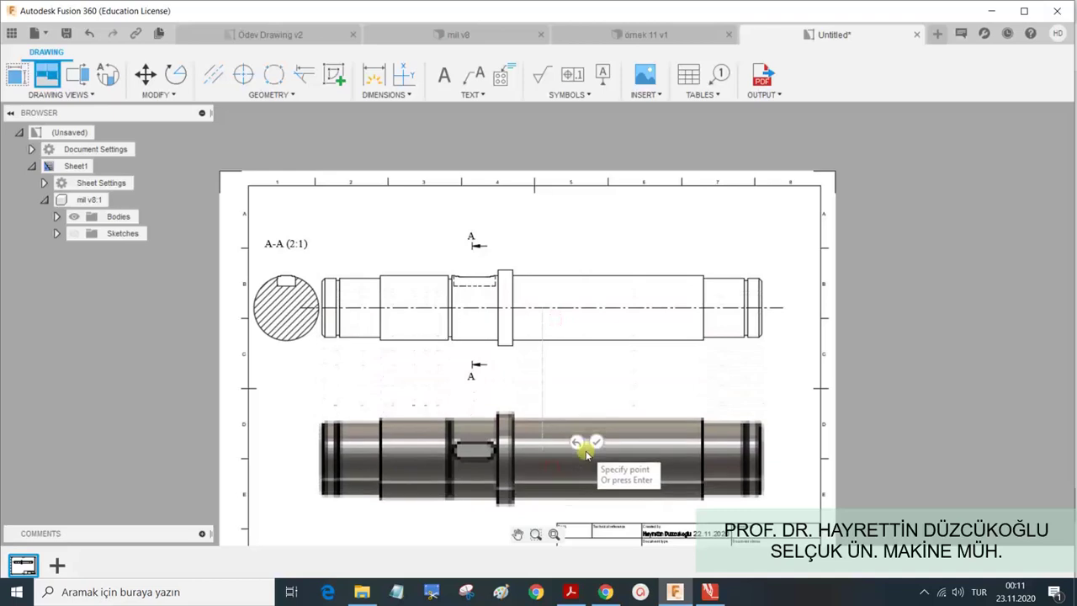
left_click(596, 441)
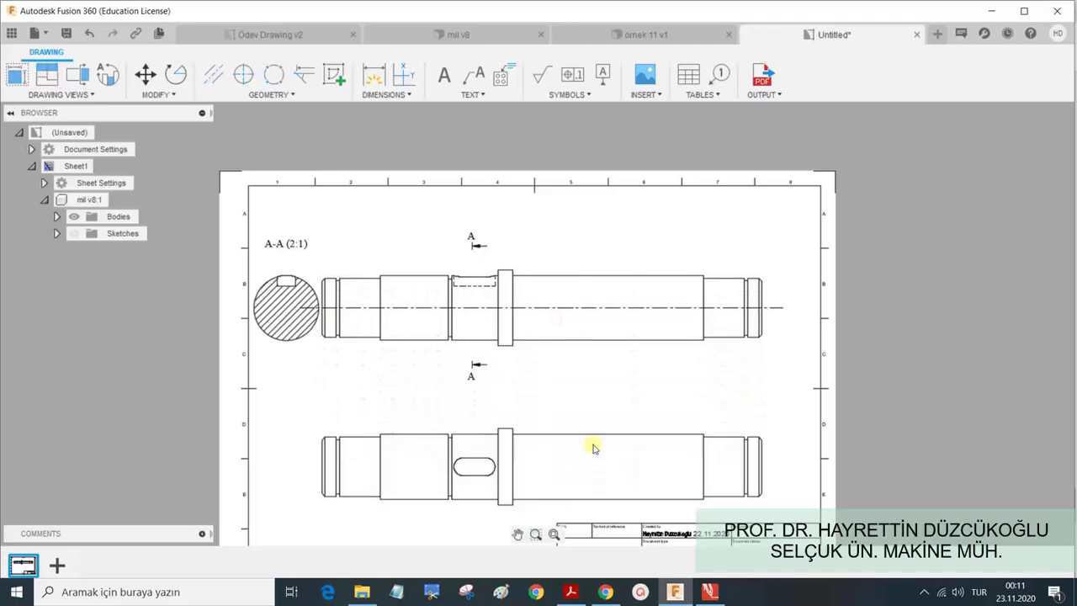
left_click(77, 74)
left_click(344, 481)
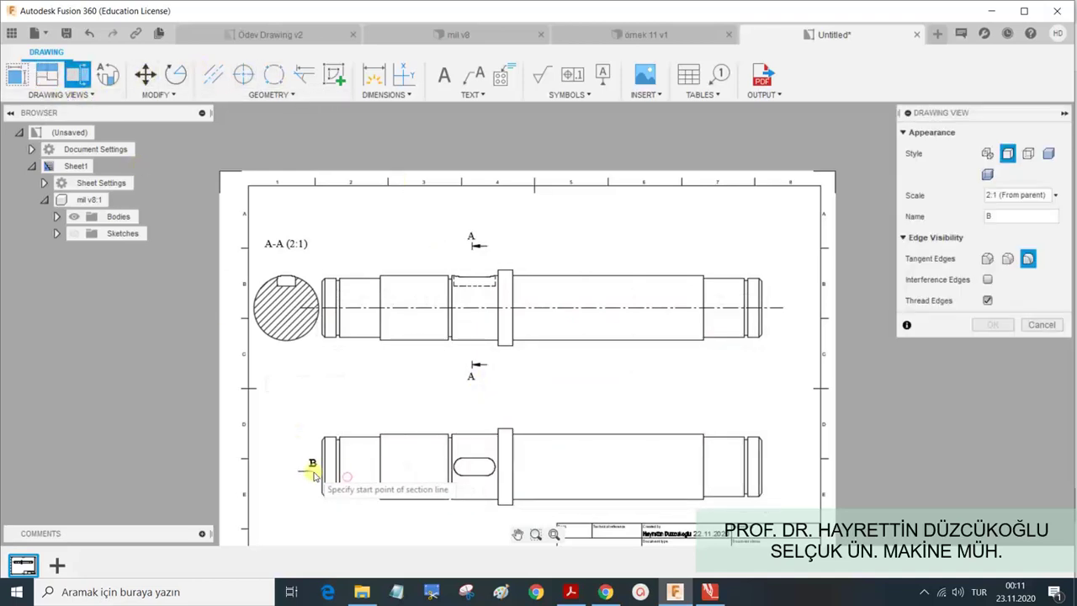
left_click(311, 472)
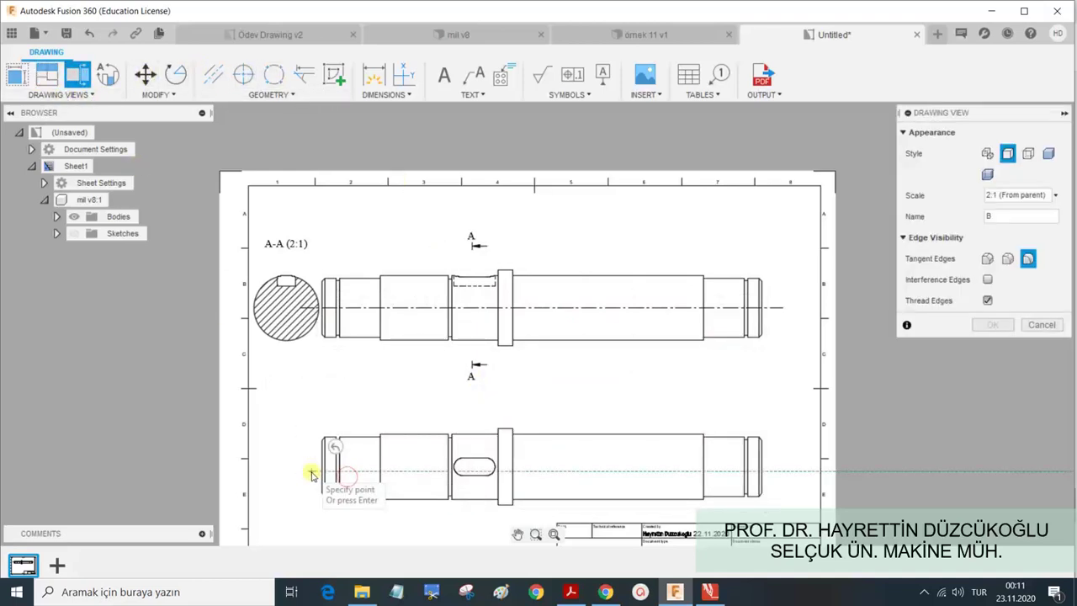
left_click(790, 469)
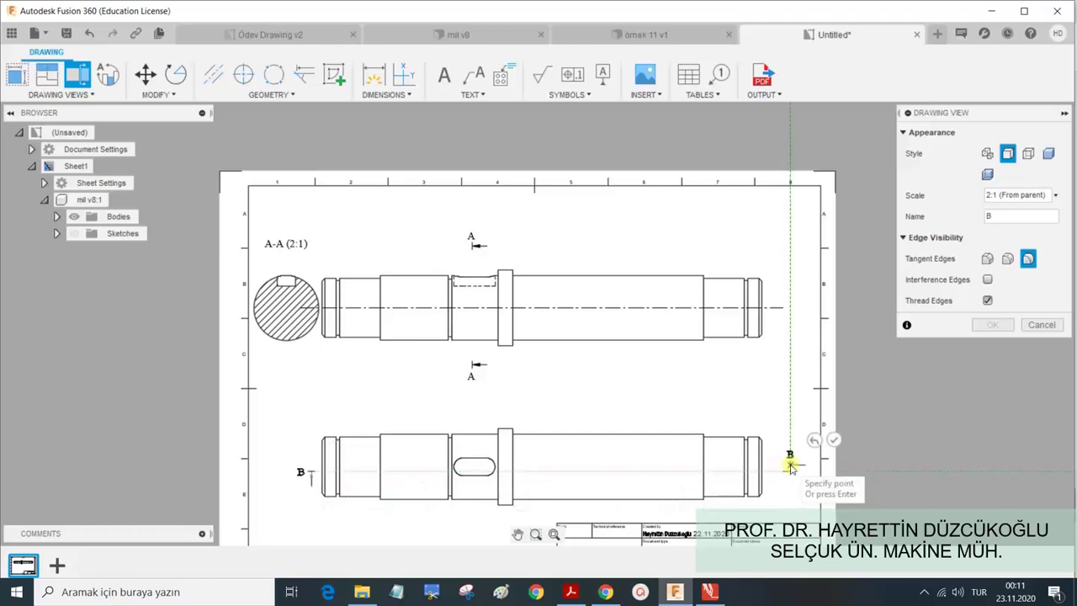
left_click(834, 439)
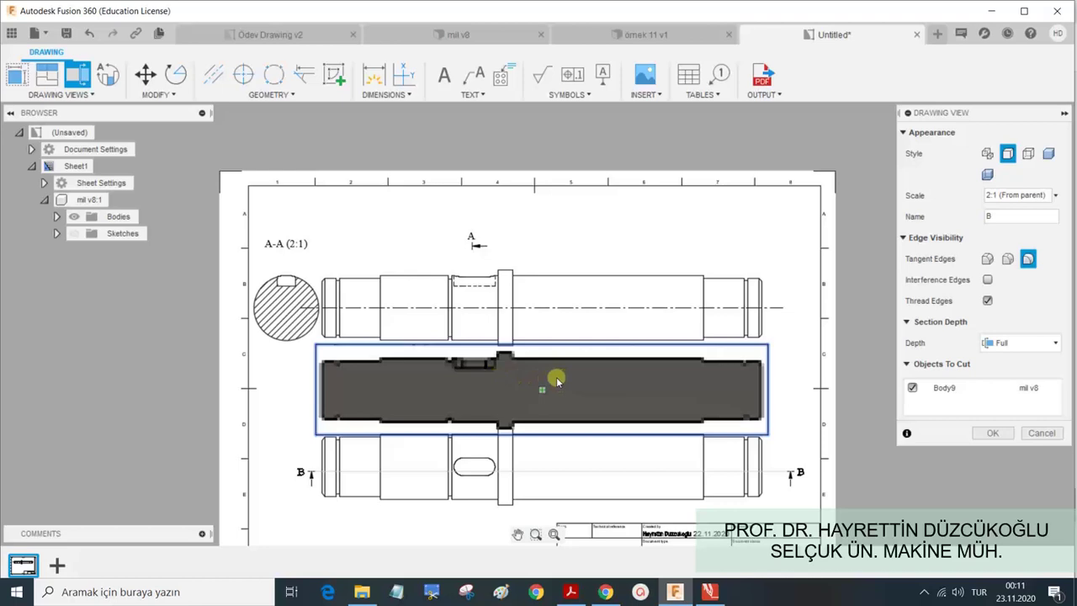
left_click(914, 388)
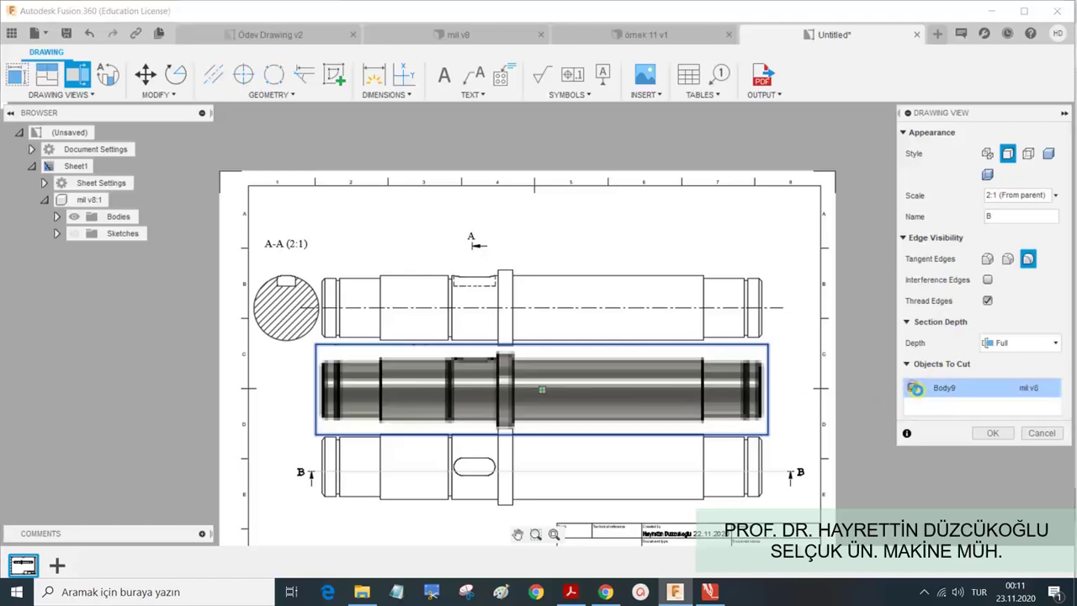
left_click(985, 434)
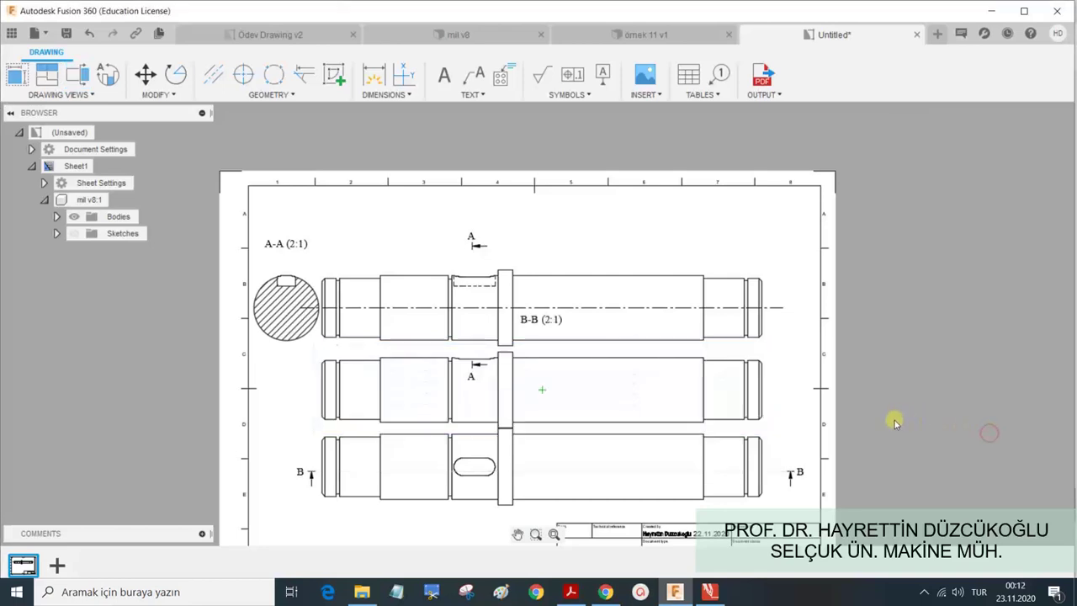
left_click(638, 460)
key("Delete")
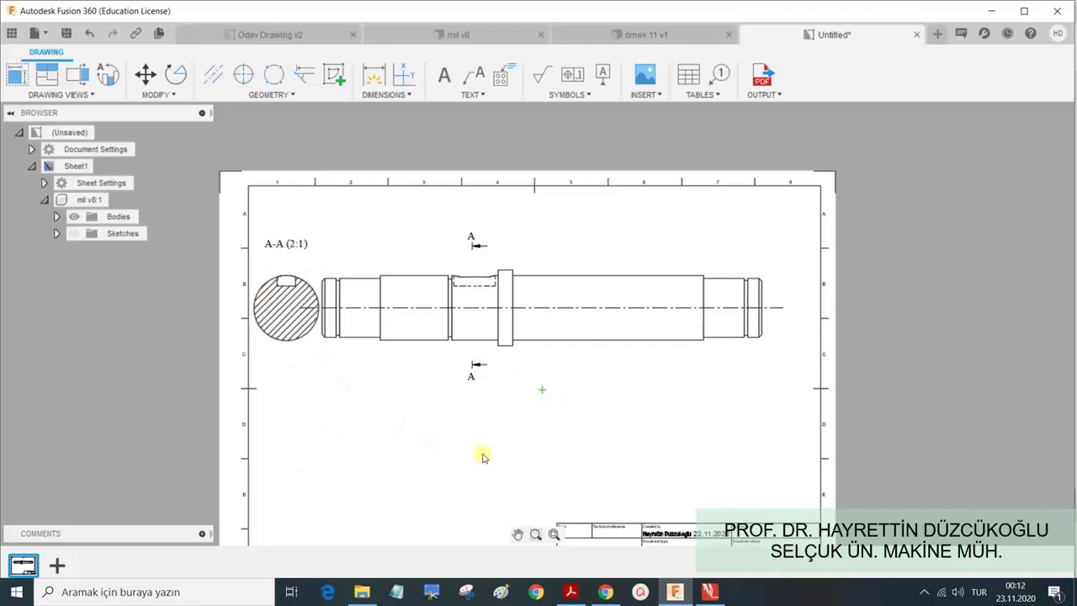
Rotate the A-A cross-section by 90 degrees about a shaft endpoint.
left_click(176, 77)
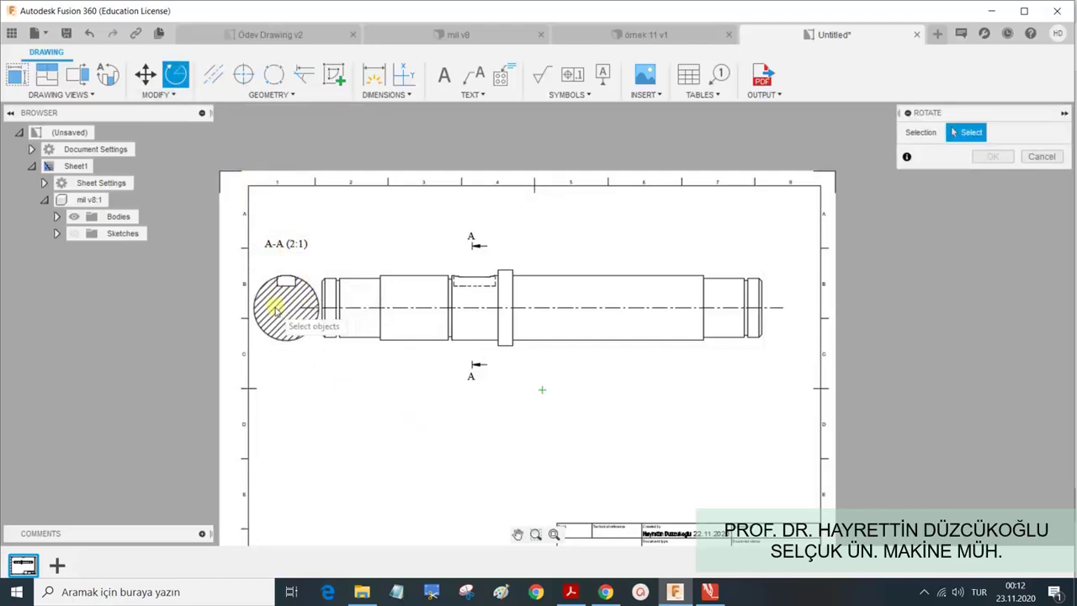
left_click(305, 278)
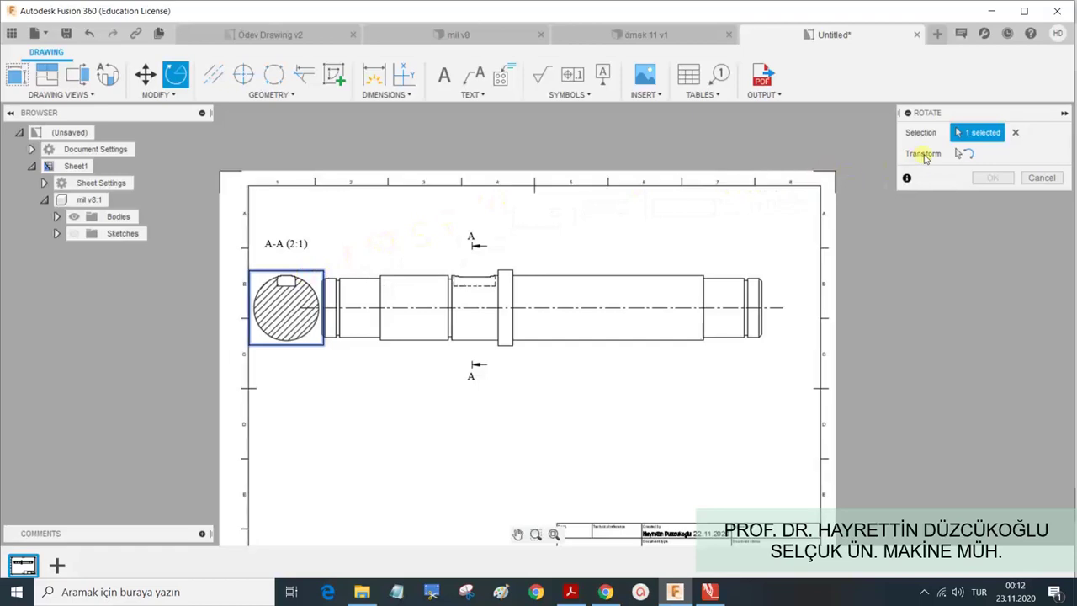
left_click(964, 153)
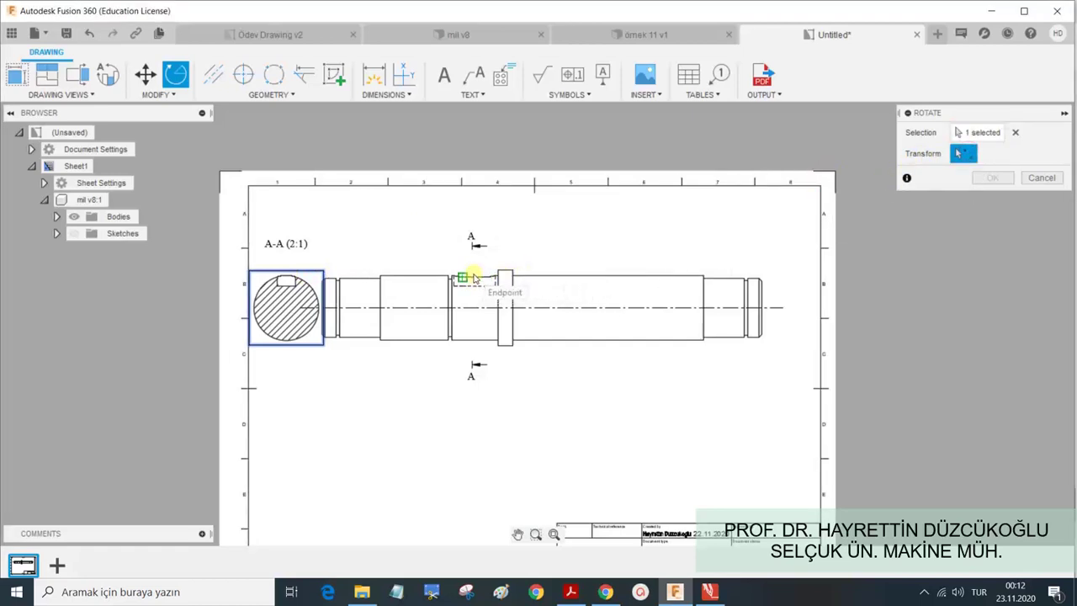
left_click(472, 278)
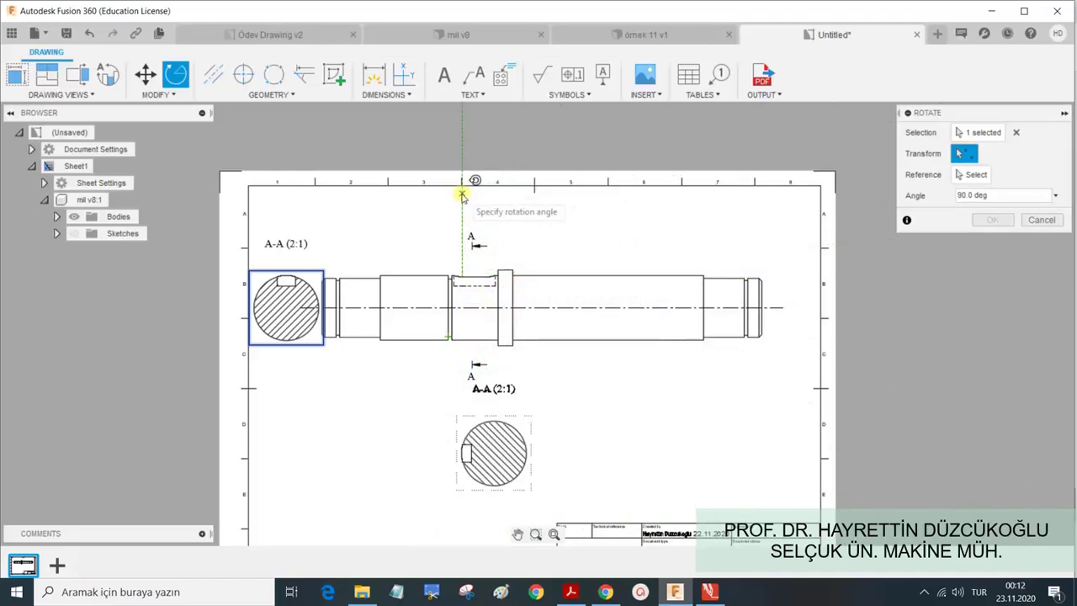
left_click(462, 196)
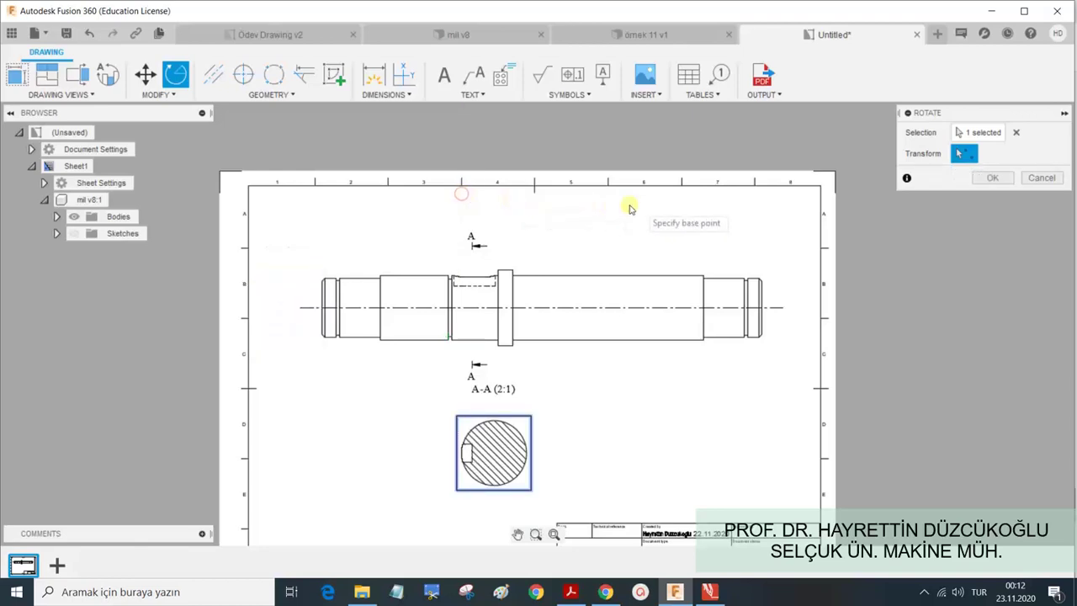
left_click(974, 184)
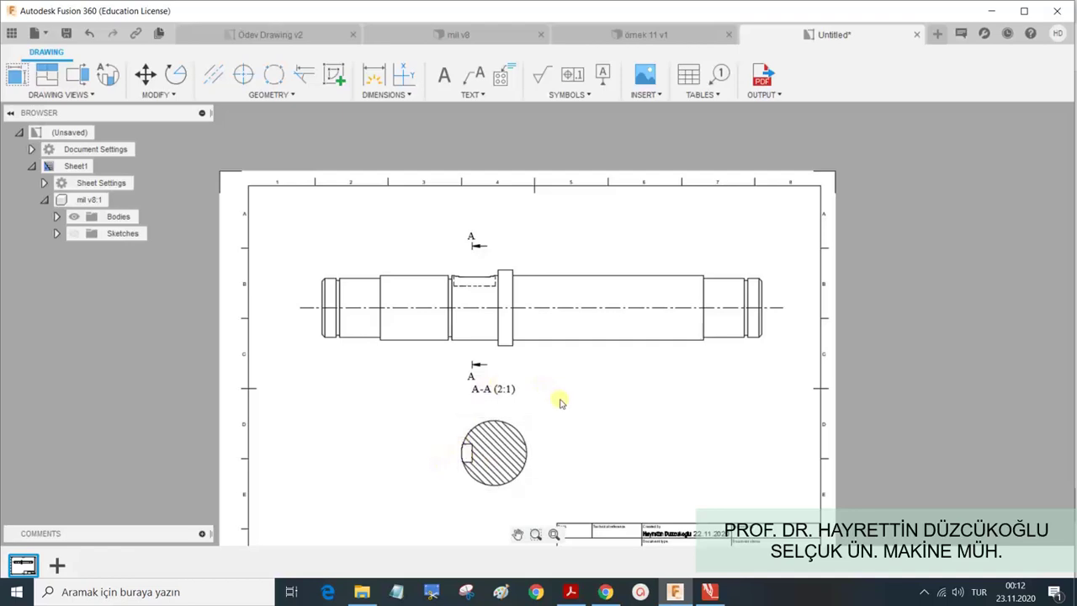
Rotate the A-A section again about its centre so the keyway notch points up.
left_click(172, 71)
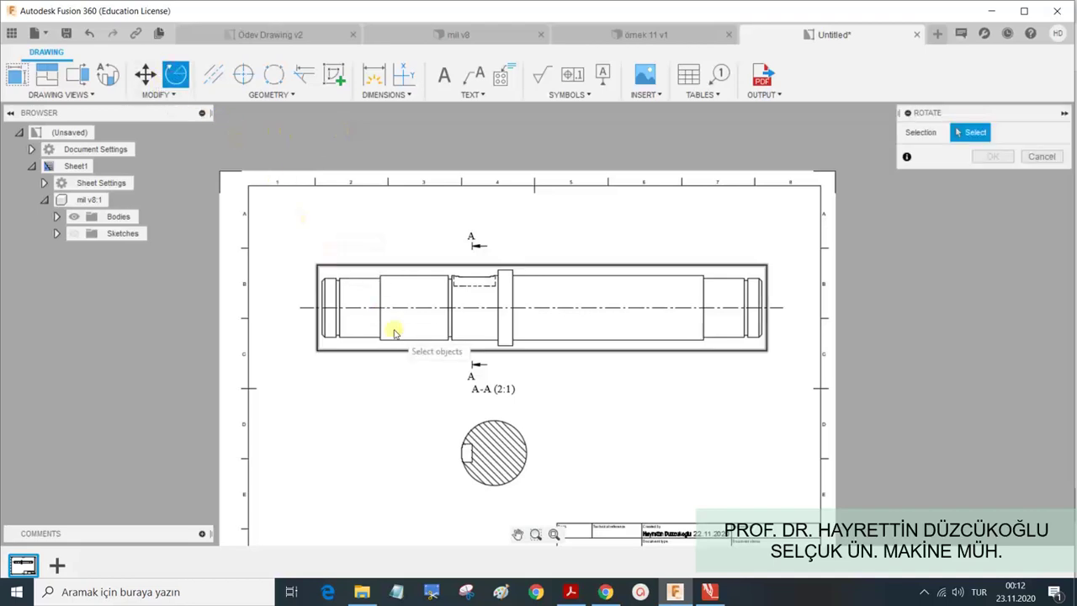
left_click(466, 423)
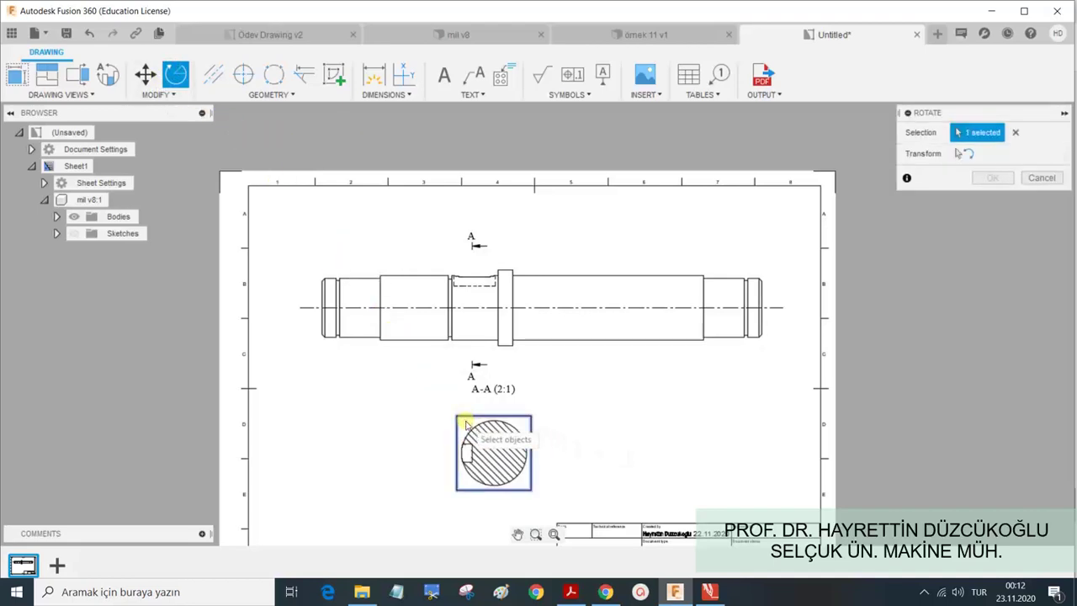
left_click(959, 153)
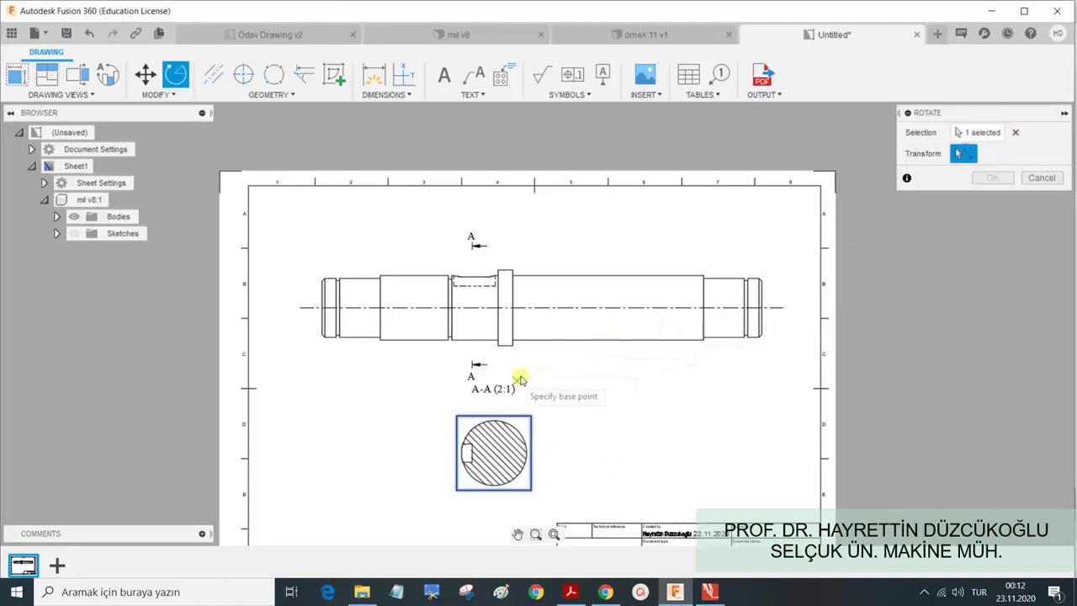
left_click(493, 455)
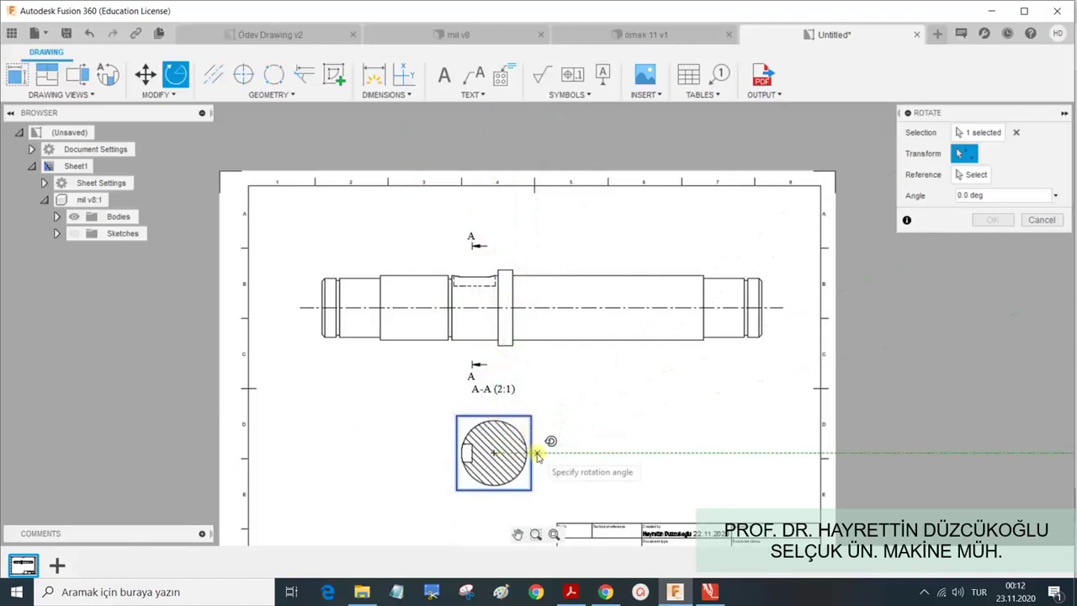
left_click(494, 497)
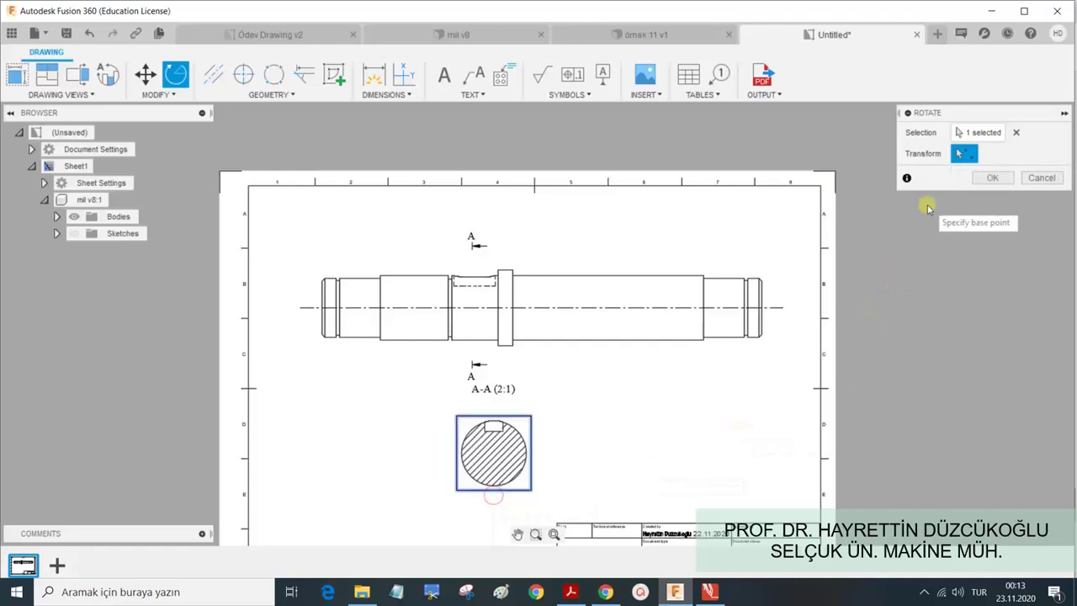
key("Escape")
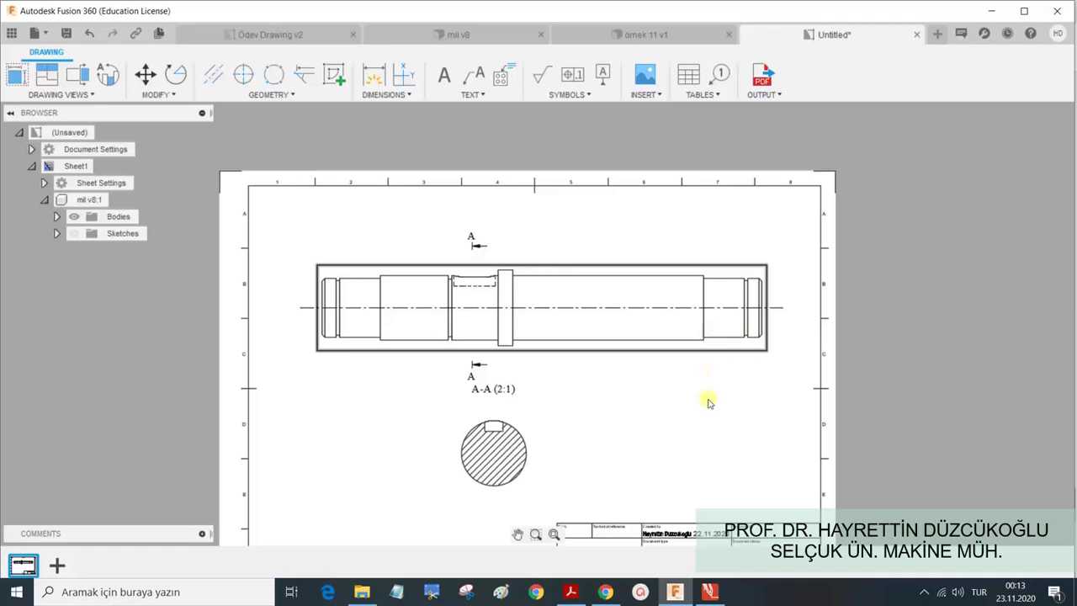
Drag the A-A section view slightly lower so it sits centred beneath the shaft.
middle_click_drag(630, 435, 627, 373)
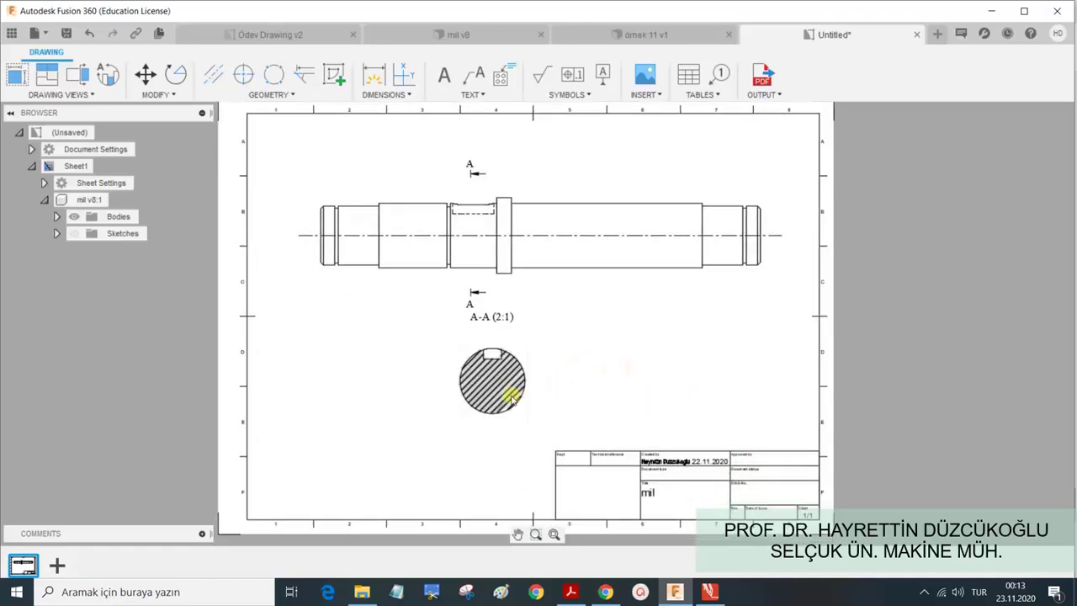
left_click(681, 364)
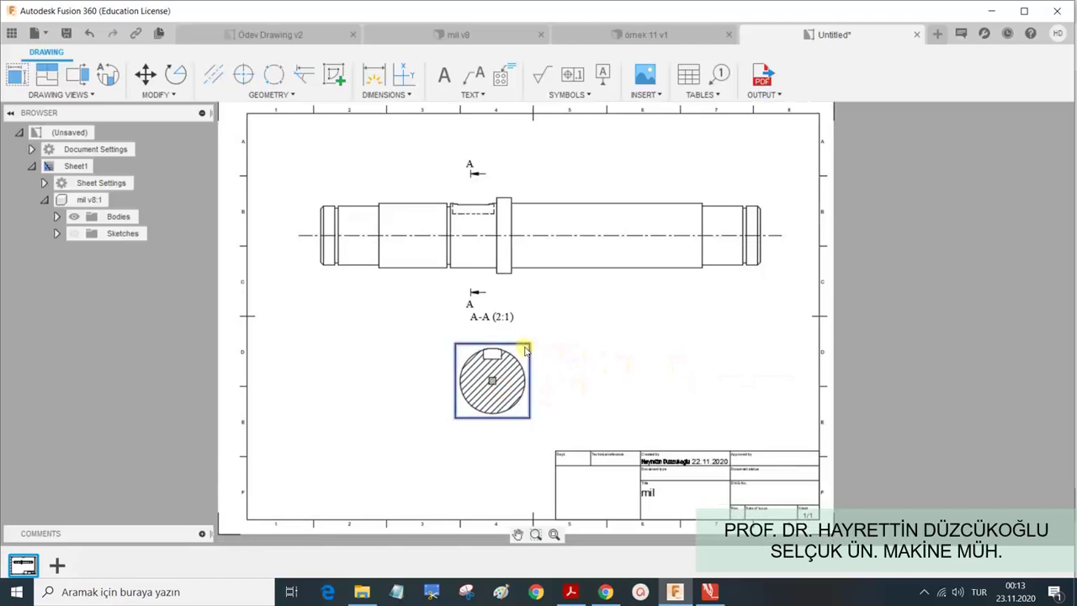
left_click(493, 380)
left_click_drag(493, 383, 493, 406)
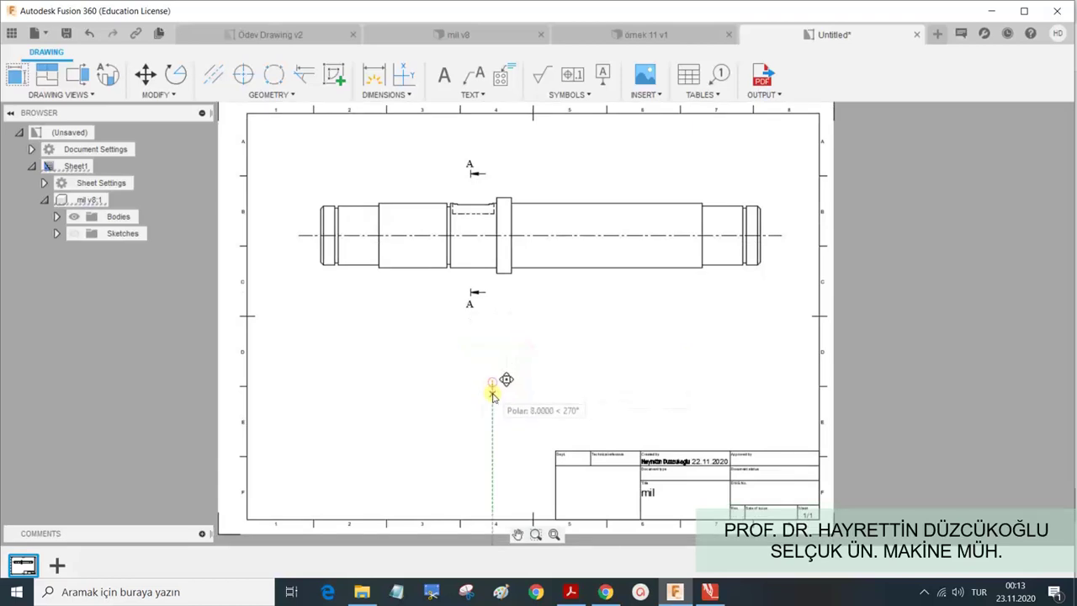
left_click(575, 405)
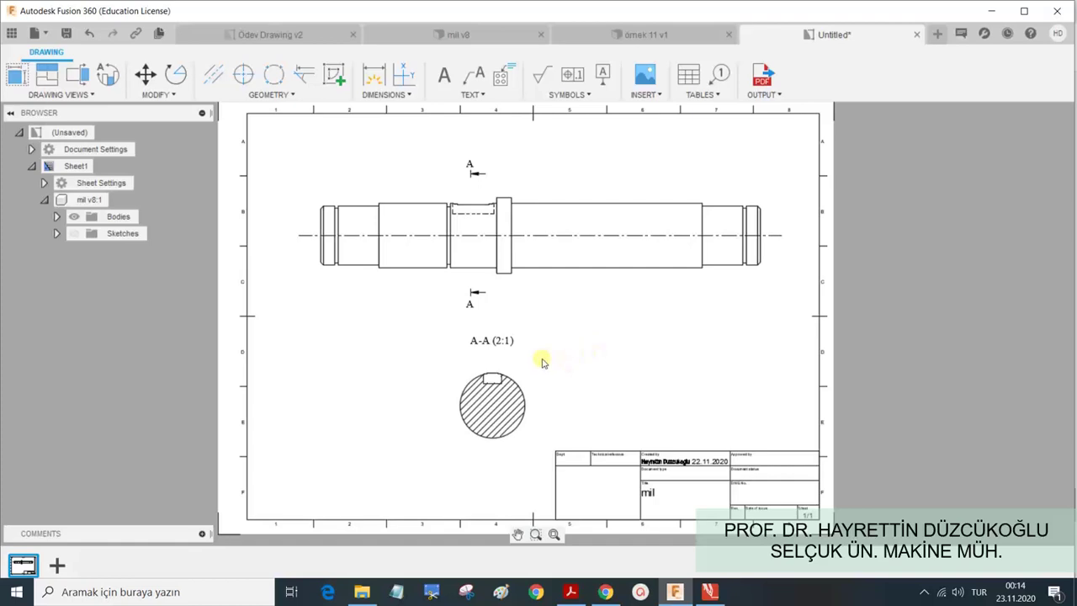
Move the A-A (2:1) label to the circle's lower right and shorten it to A-A.
left_click(492, 343)
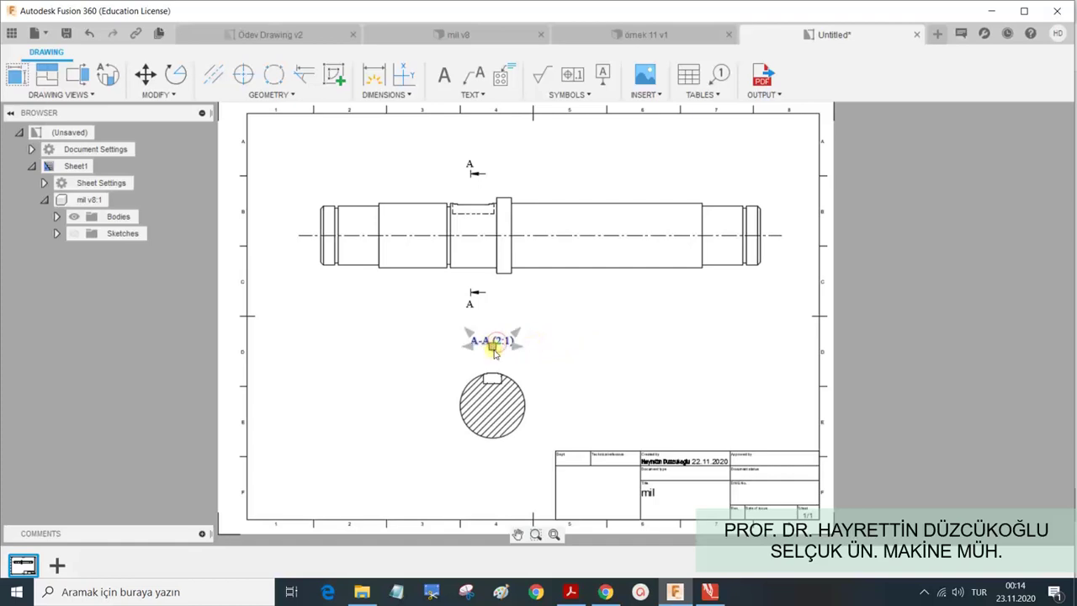
left_click(492, 343)
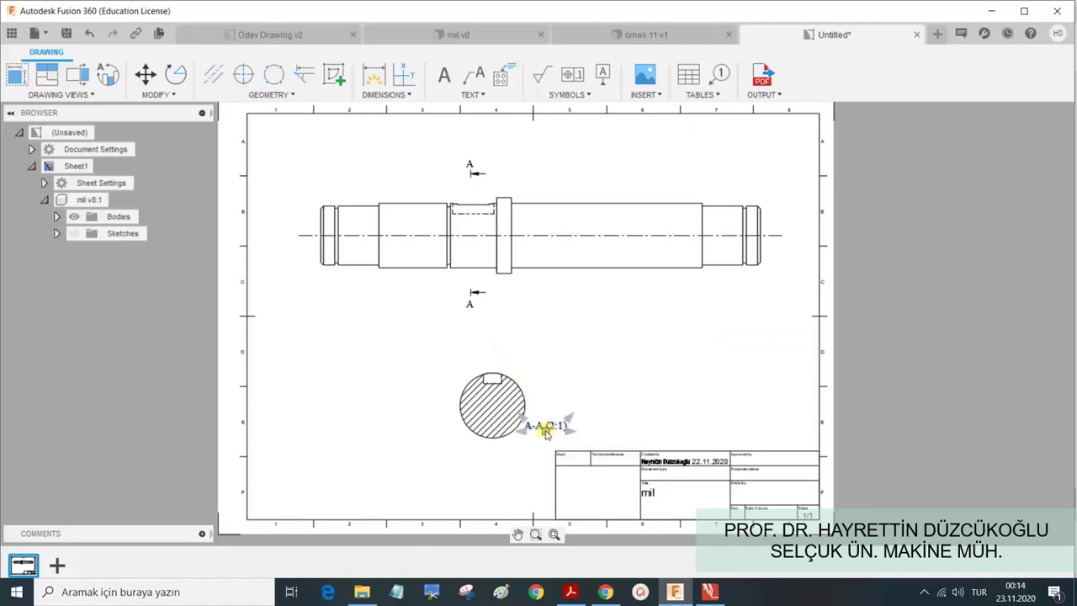
left_click(548, 433)
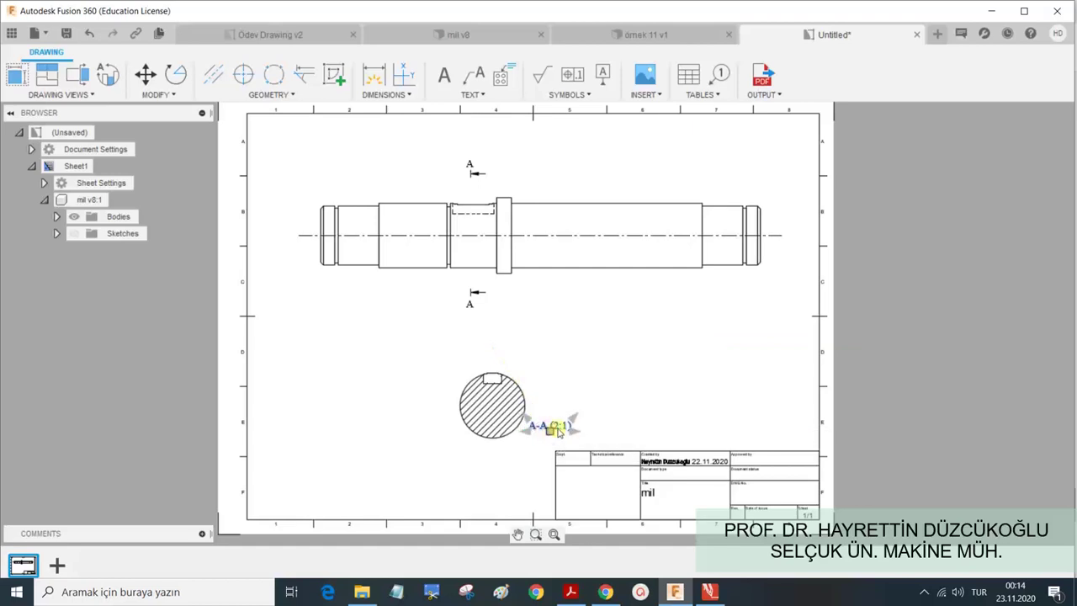
double_click(552, 427)
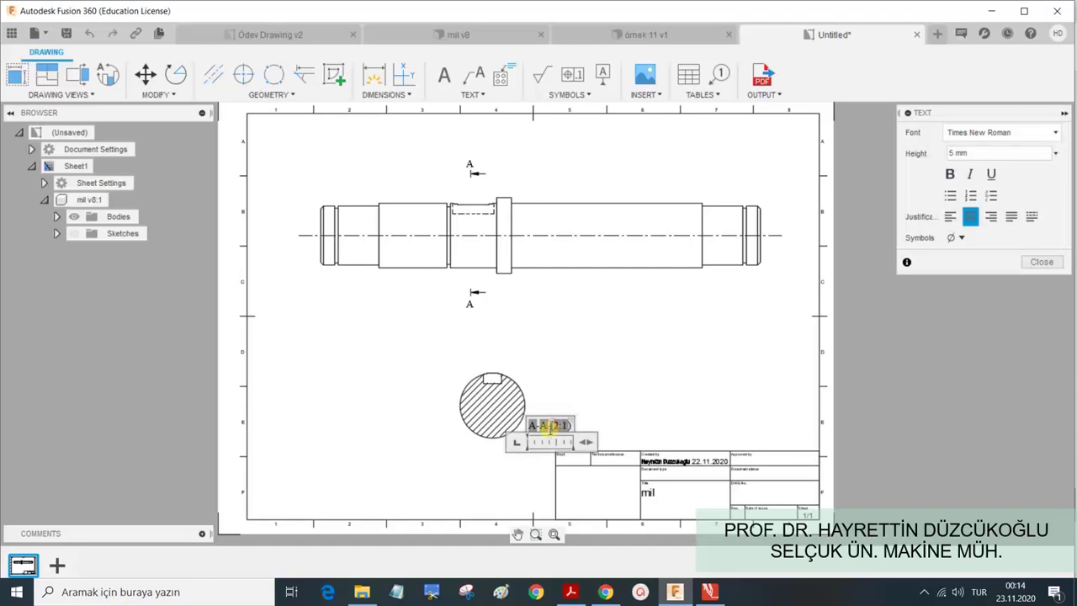
key("BackSpace")
left_click(656, 388)
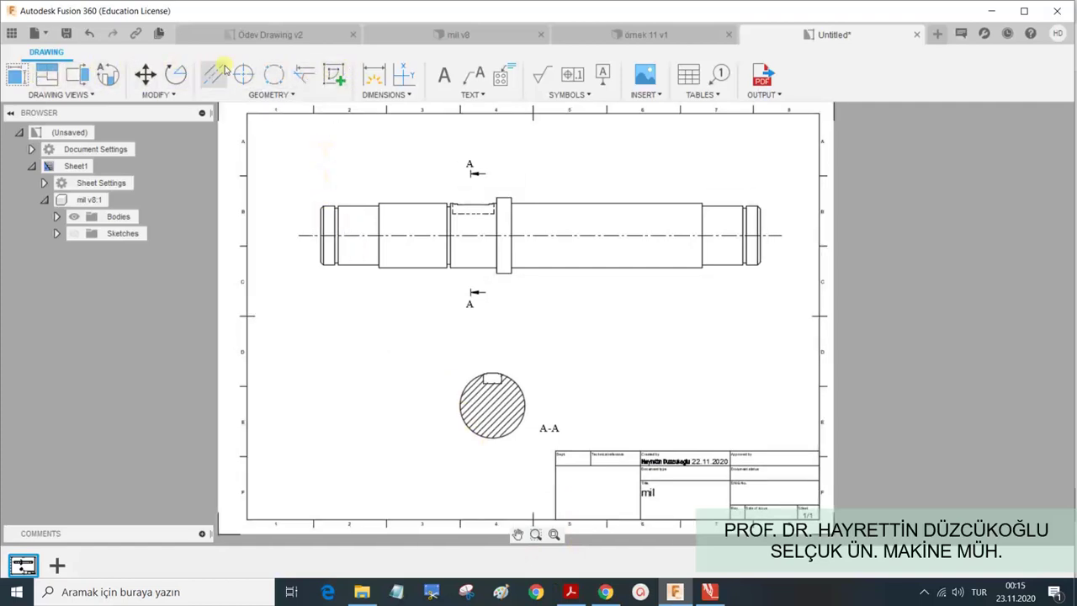
left_click(409, 95)
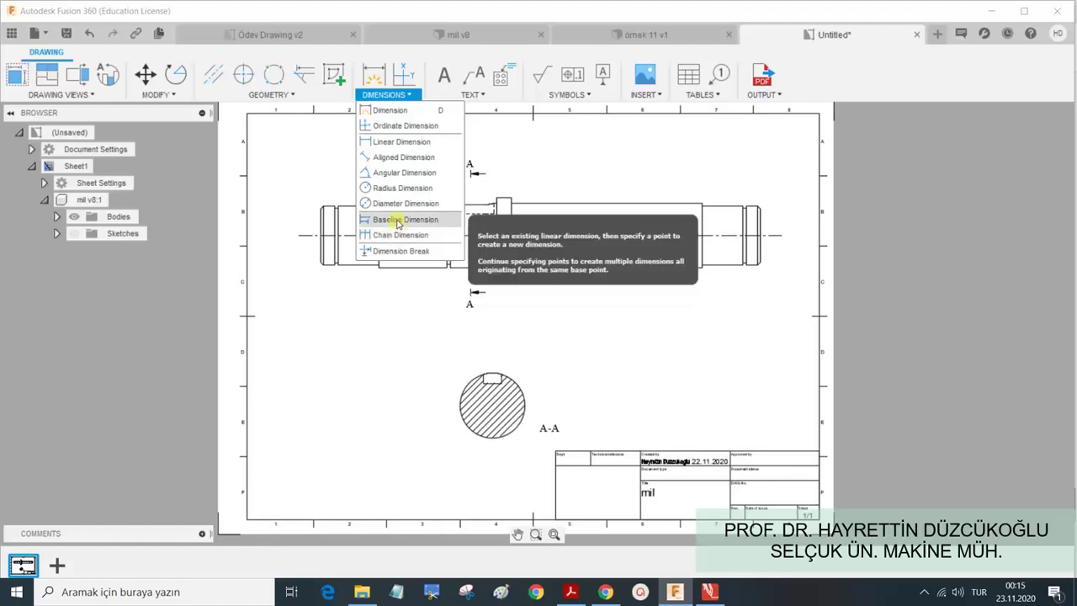
Pick the general Dimension tool and zoom into the shaft view.
left_click(376, 114)
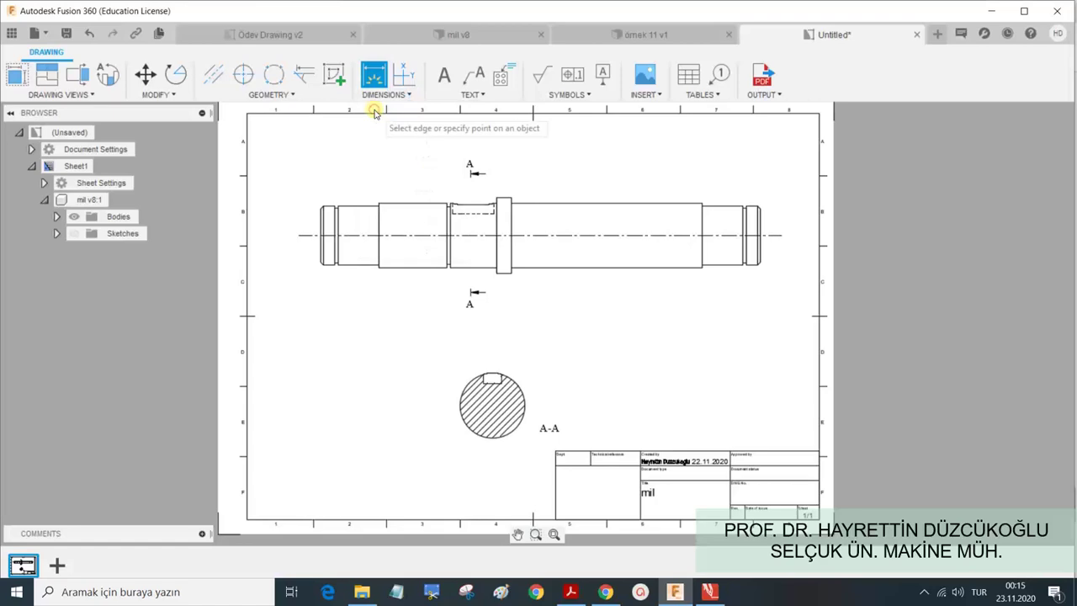
scroll(328, 252, "up", 2)
scroll(323, 301, "up", 2)
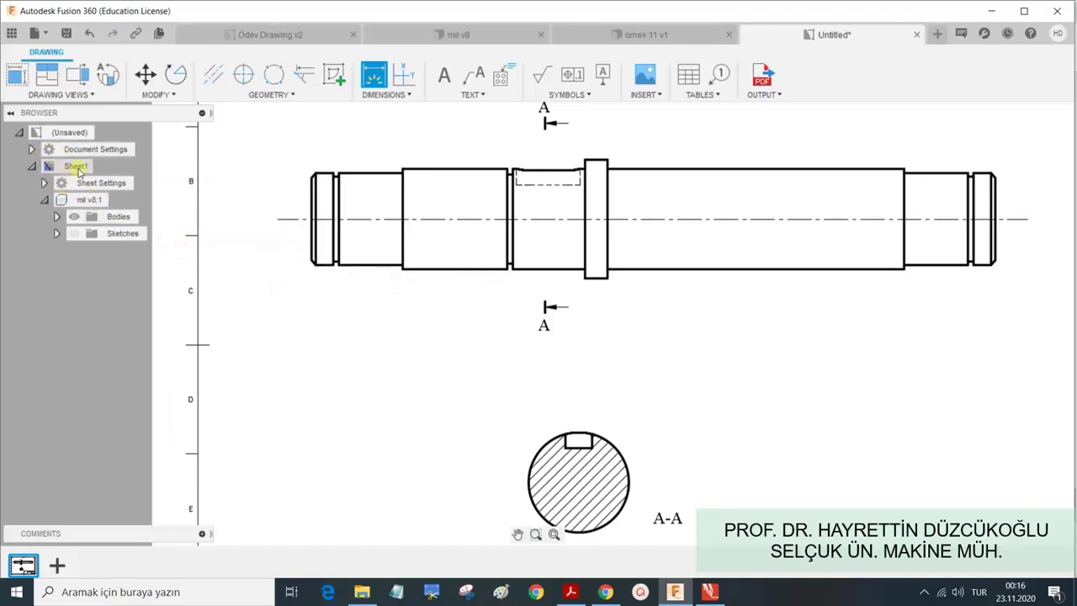
In Document Settings, hide dimension units and set text height to 5.0mm.
left_click(32, 150)
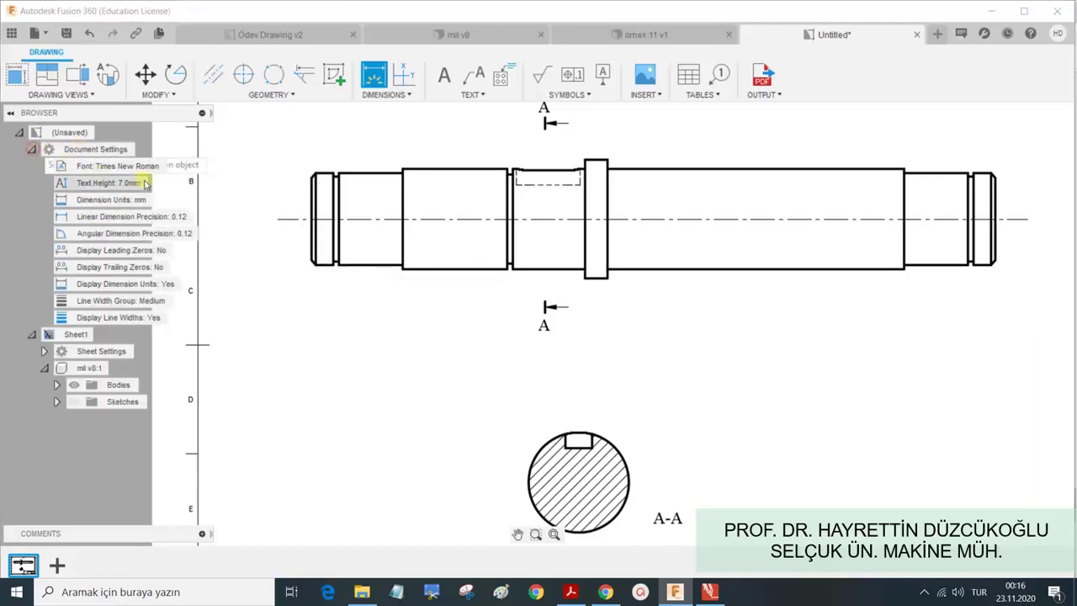
left_click(201, 218)
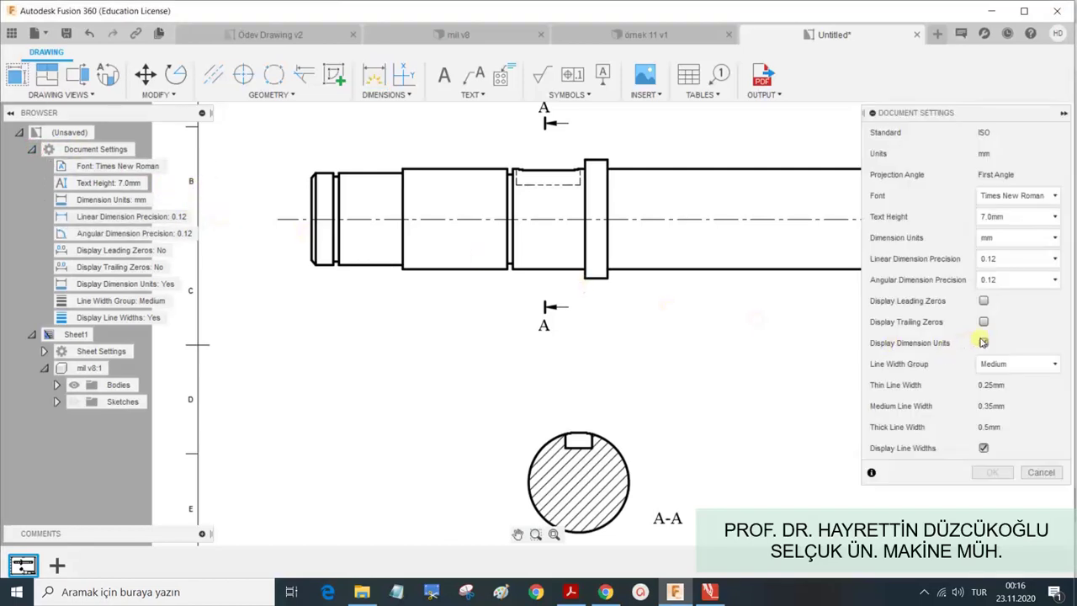
left_click(984, 342)
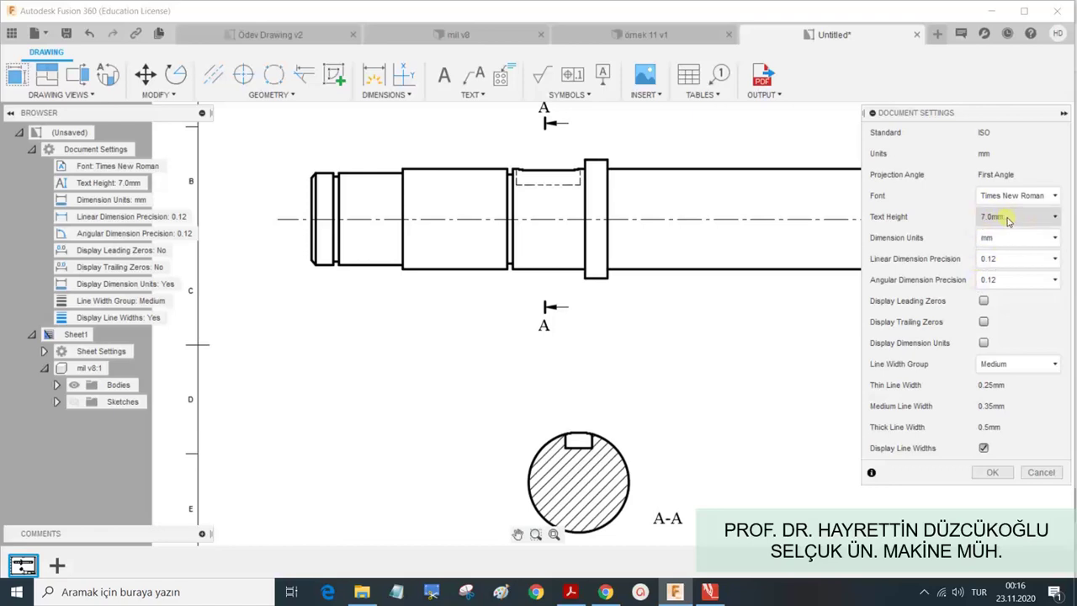
left_click(1046, 217)
left_click(1008, 266)
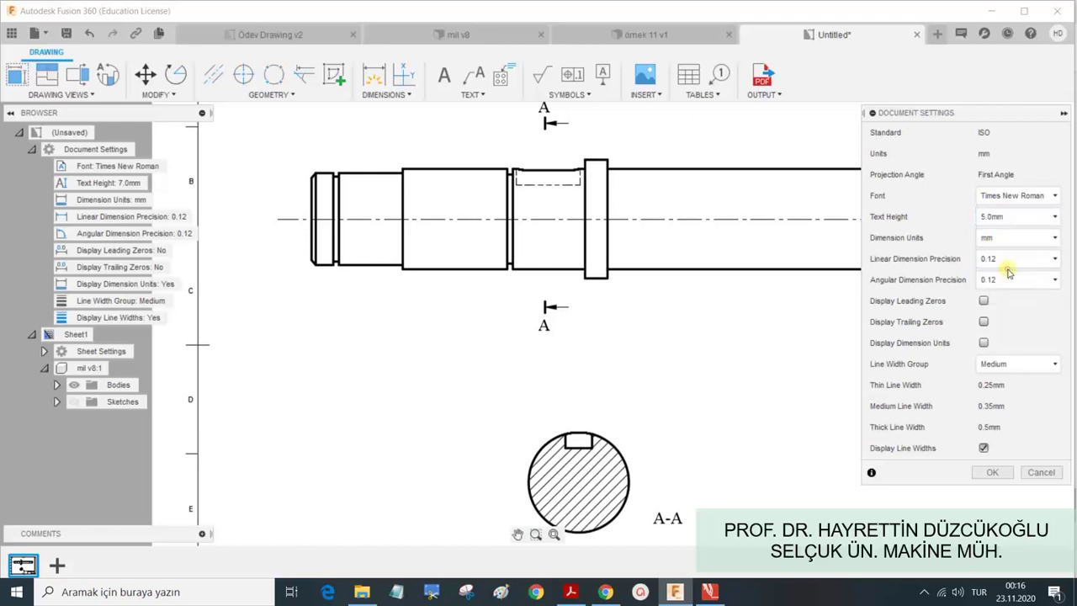
left_click(988, 474)
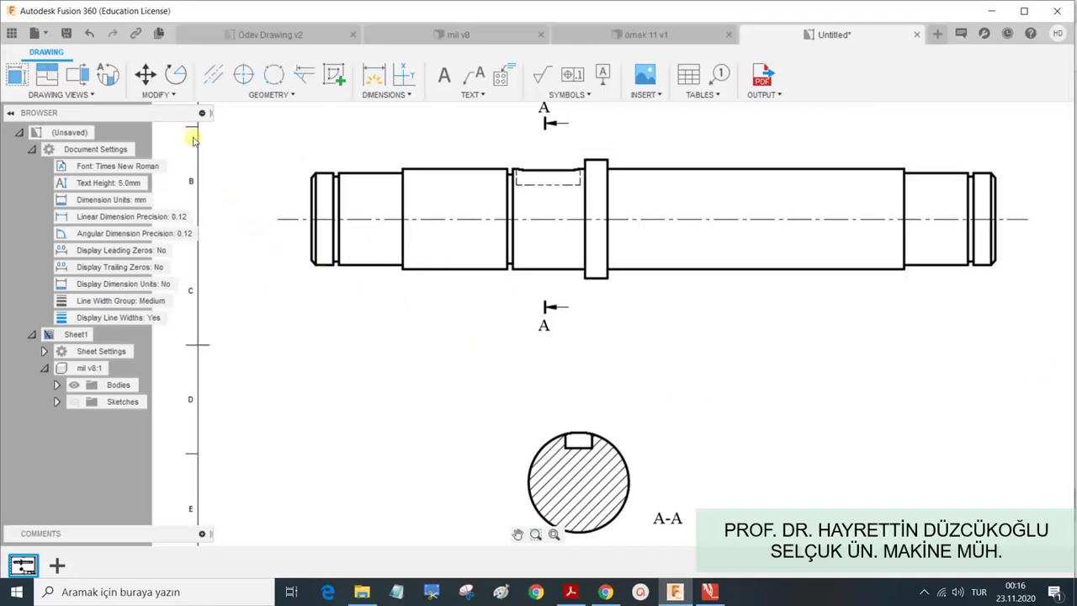
Dimension the shaft's overall length of 150 from left to right end, placed below the shaft.
left_click(373, 74)
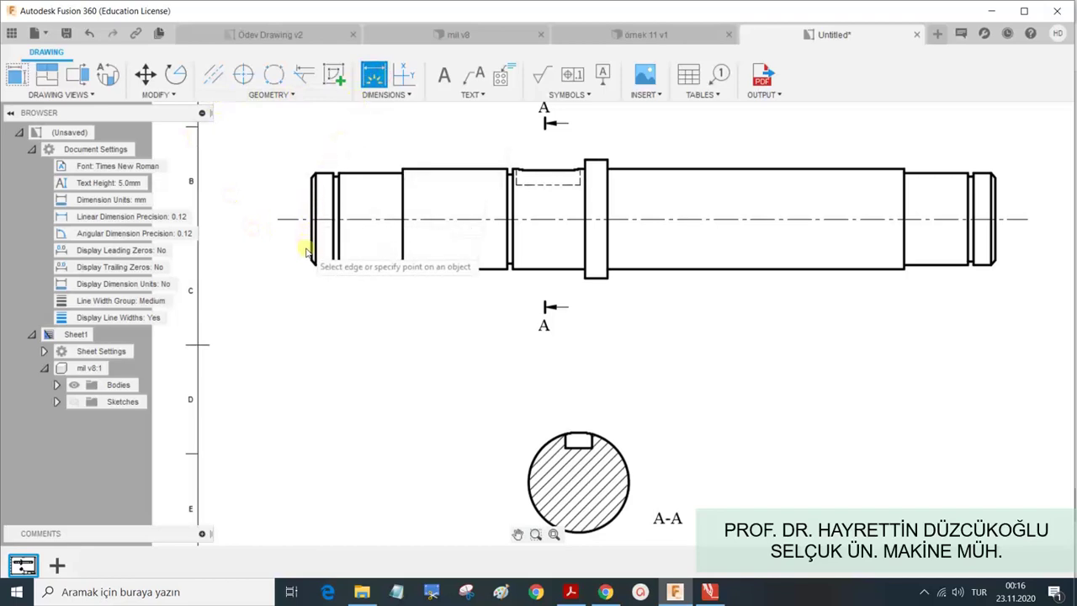
scroll(308, 253, "up", 3)
scroll(311, 266, "up", 3)
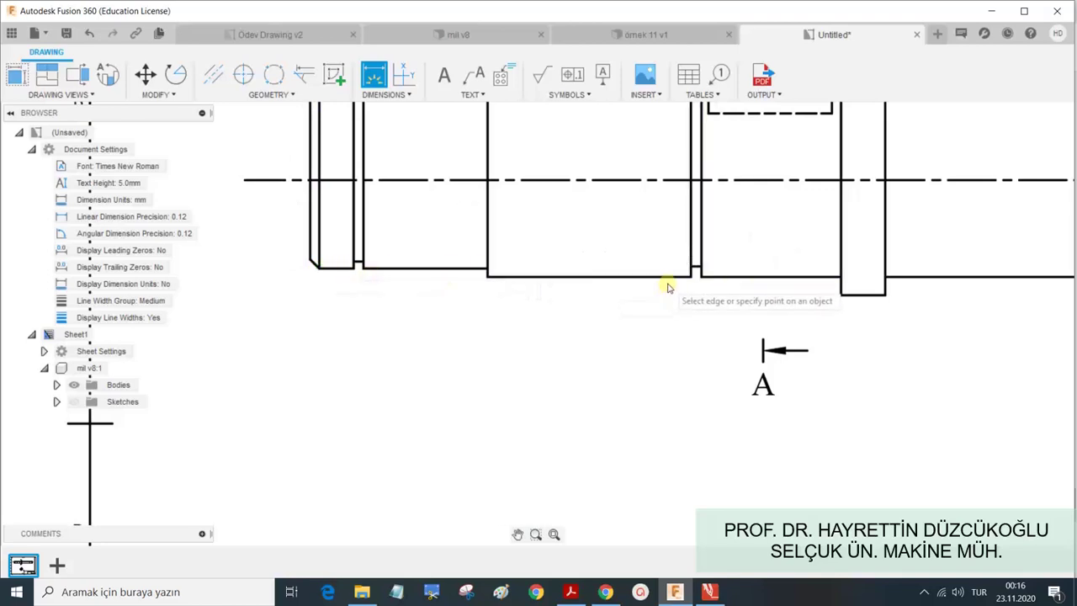
left_click(309, 261)
scroll(348, 300, "down", 2)
scroll(349, 300, "down", 2)
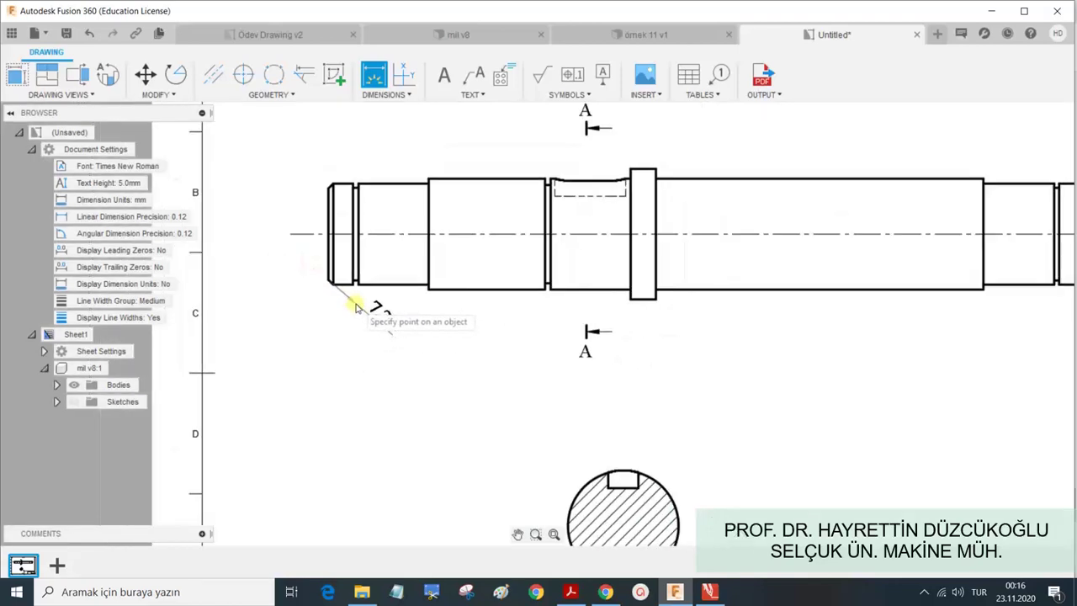
scroll(348, 301, "down", 2)
scroll(348, 300, "down", 2)
scroll(779, 303, "up", 2)
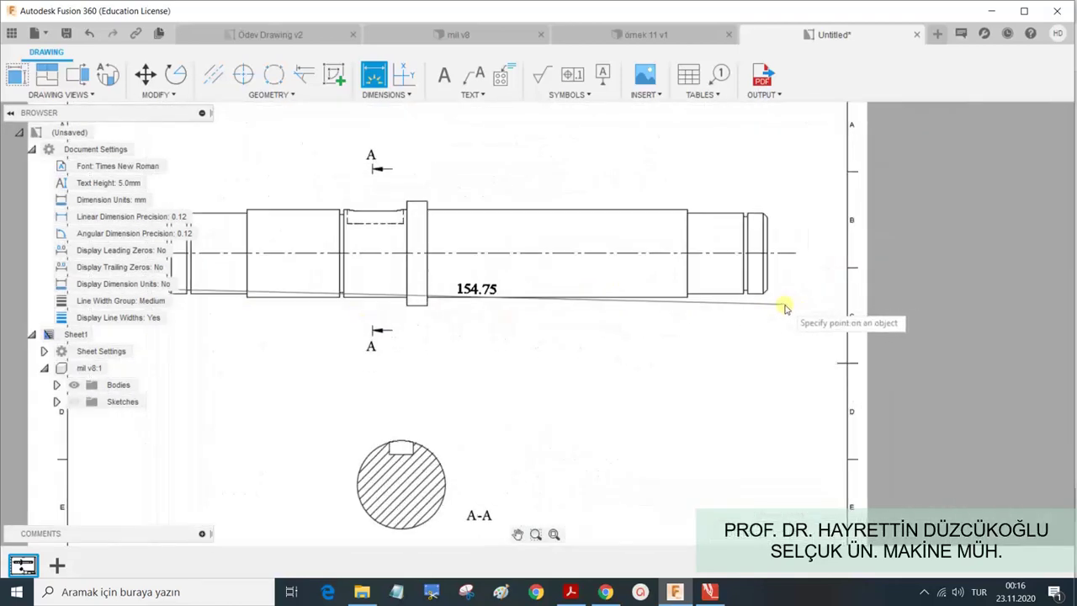
scroll(758, 303, "up", 1)
left_click(762, 292)
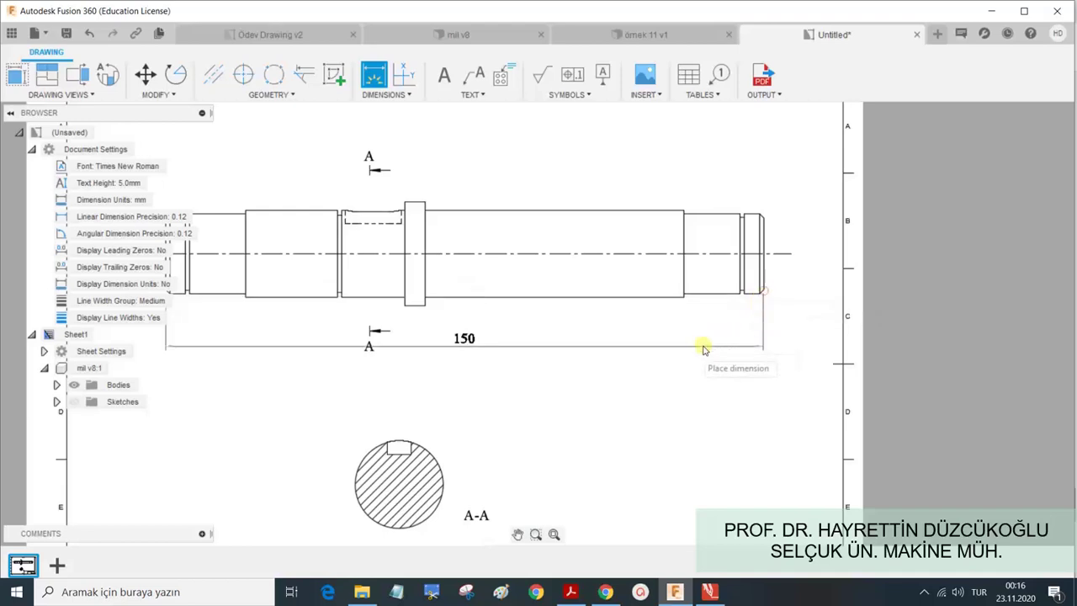
left_click(633, 421)
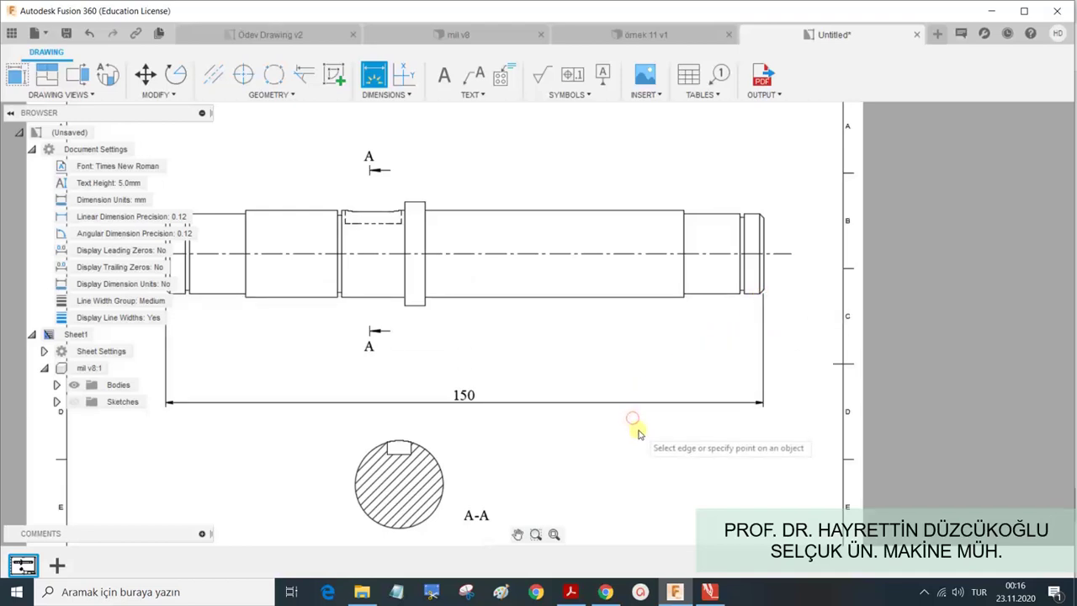
scroll(633, 421, "down", 1)
scroll(633, 421, "down", 1)
scroll(248, 278, "up", 2)
scroll(278, 290, "up", 1)
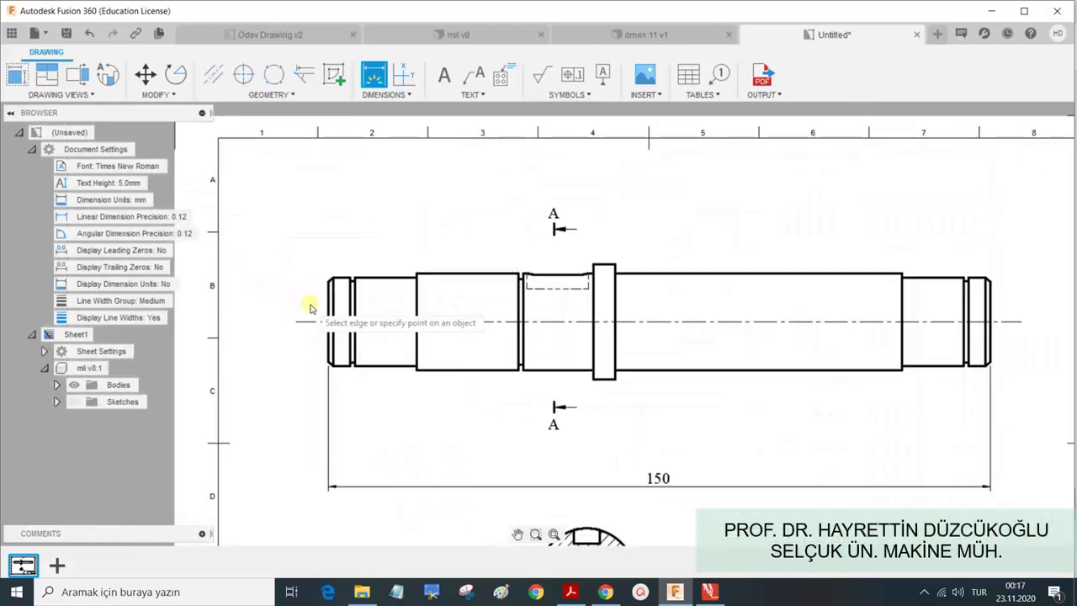
scroll(309, 303, "up", 1)
scroll(315, 309, "up", 1)
scroll(324, 320, "up", 1)
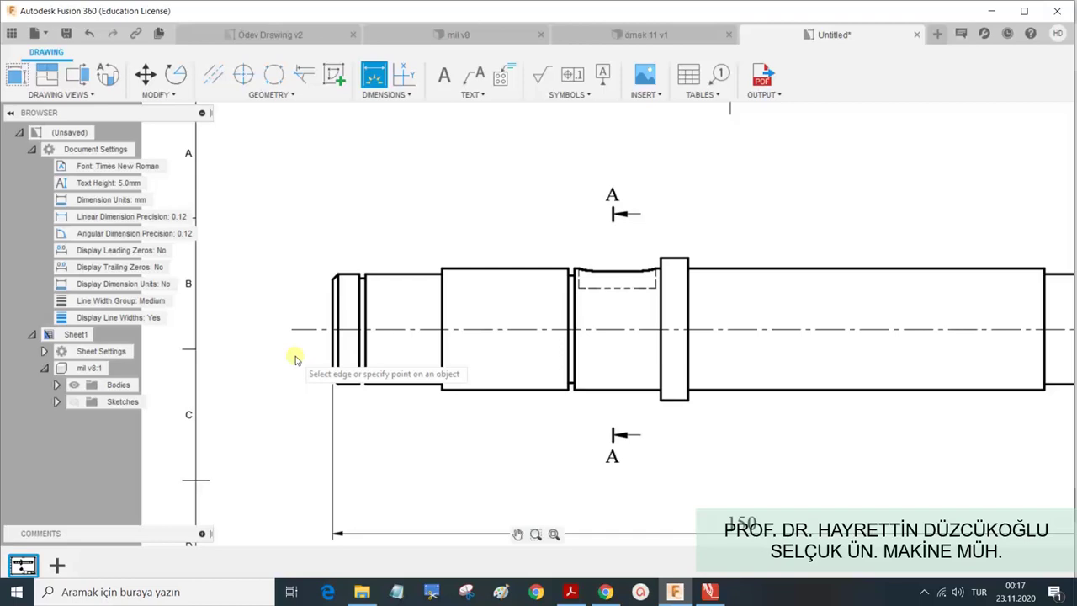
left_click(297, 352)
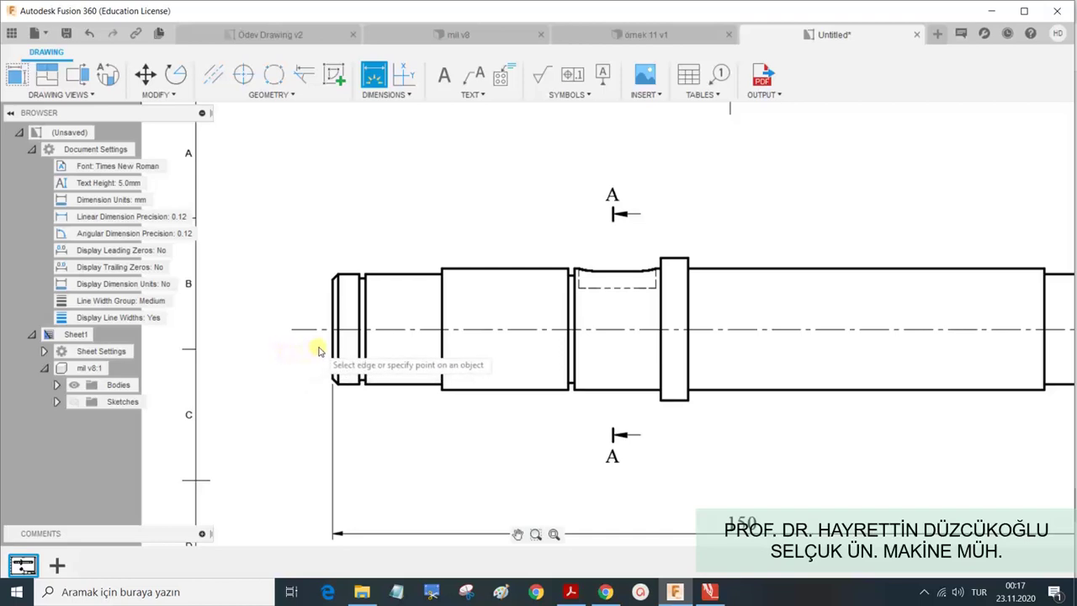
Dimension the shaft's left end edge as Ø20, placed to its left.
left_click(334, 347)
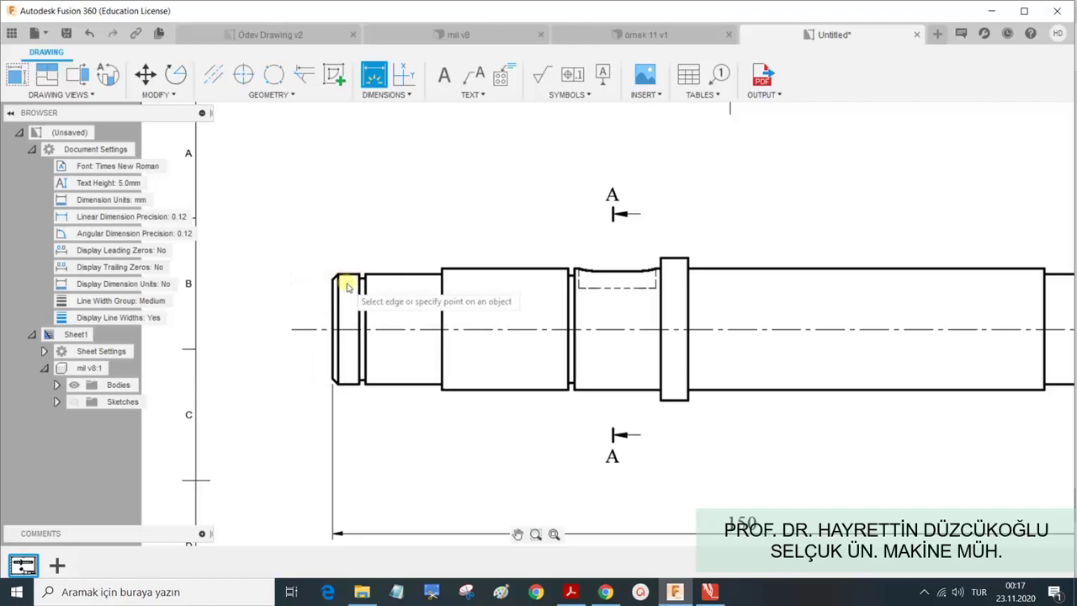
left_click(341, 329)
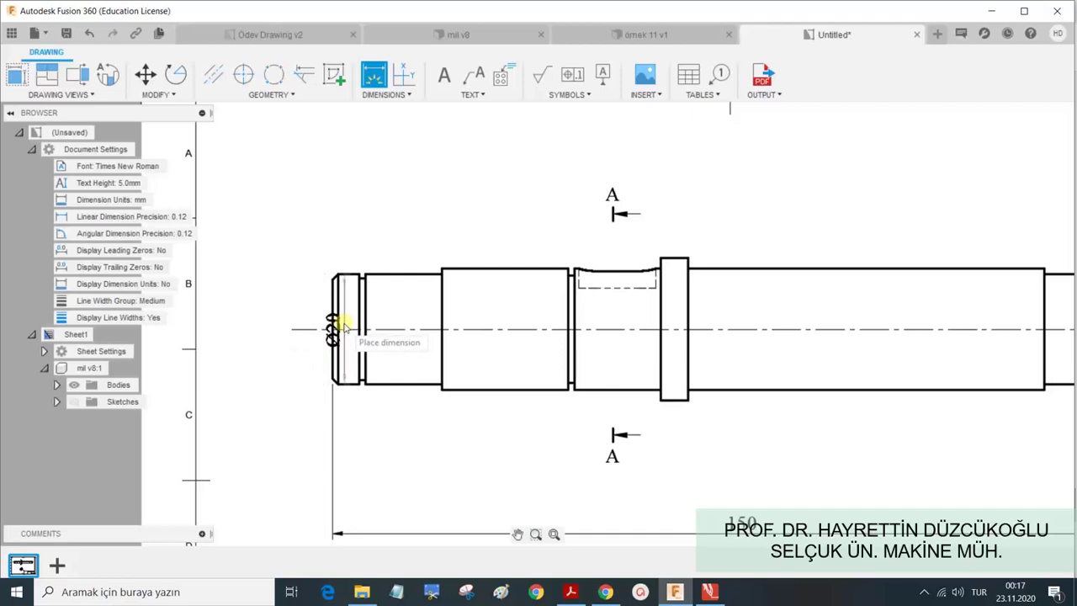
left_click(274, 329)
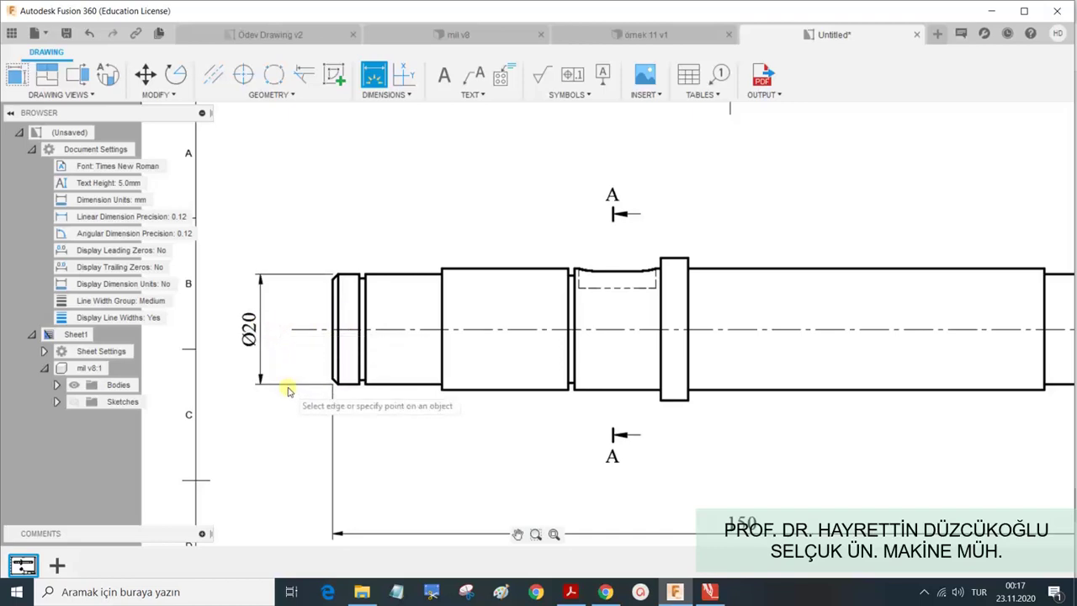
key("Escape")
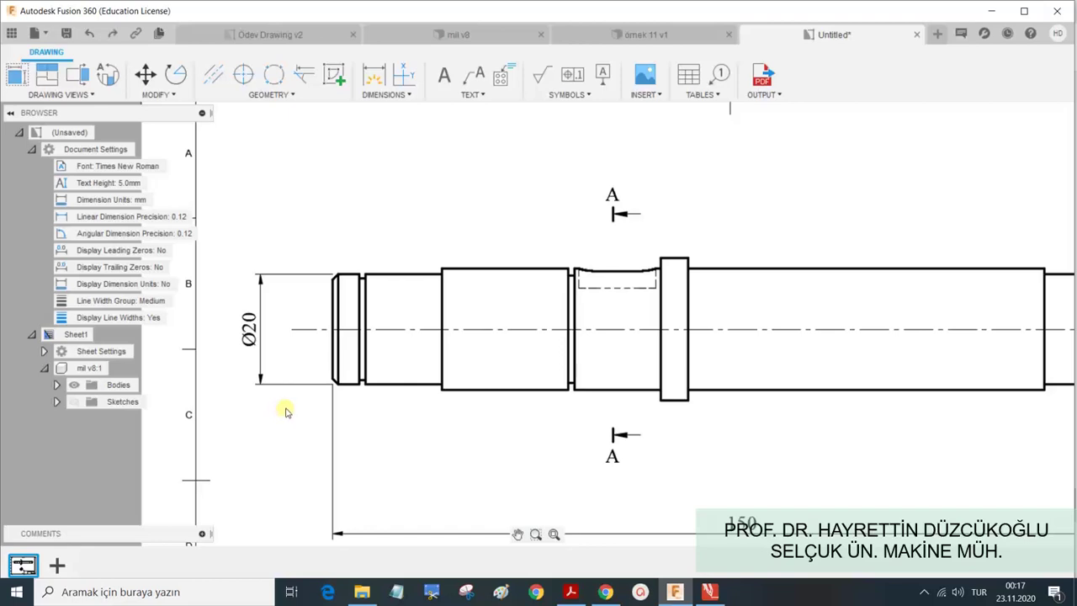
Undo the Ø20 dimension and add a vertical 20 dimension between the shaft's left-end corners.
key("ctrl+z")
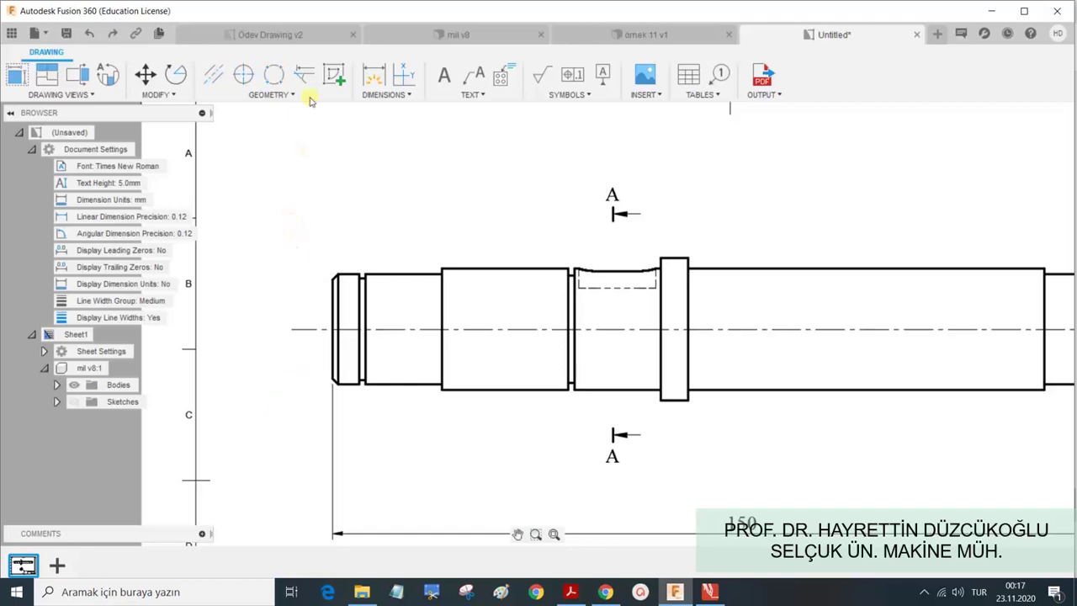
left_click(375, 74)
scroll(354, 269, "up", 3)
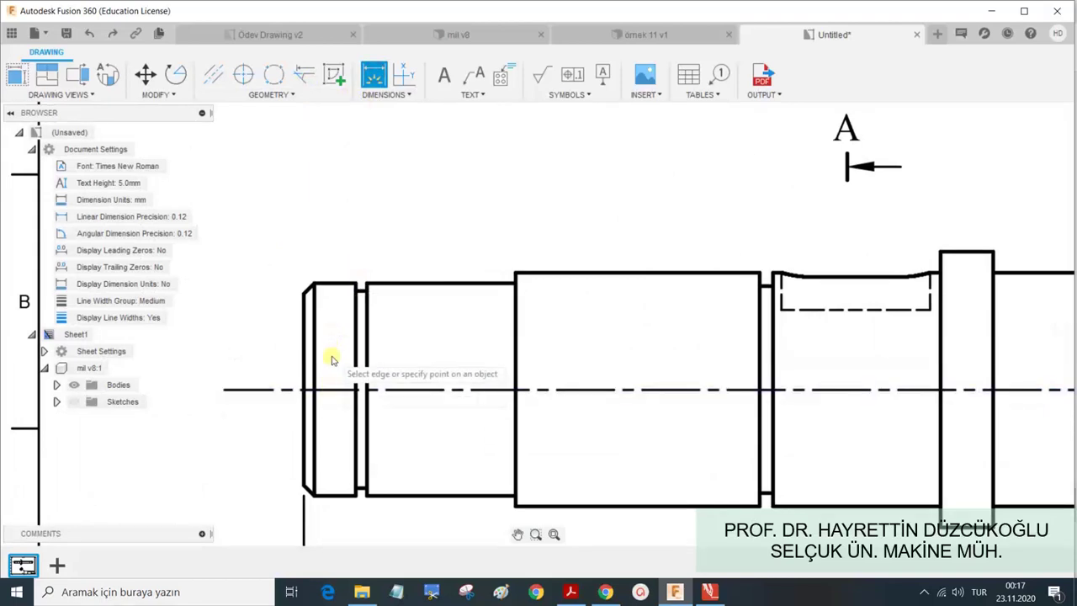
scroll(337, 336, "down", 2)
scroll(337, 324, "down", 1)
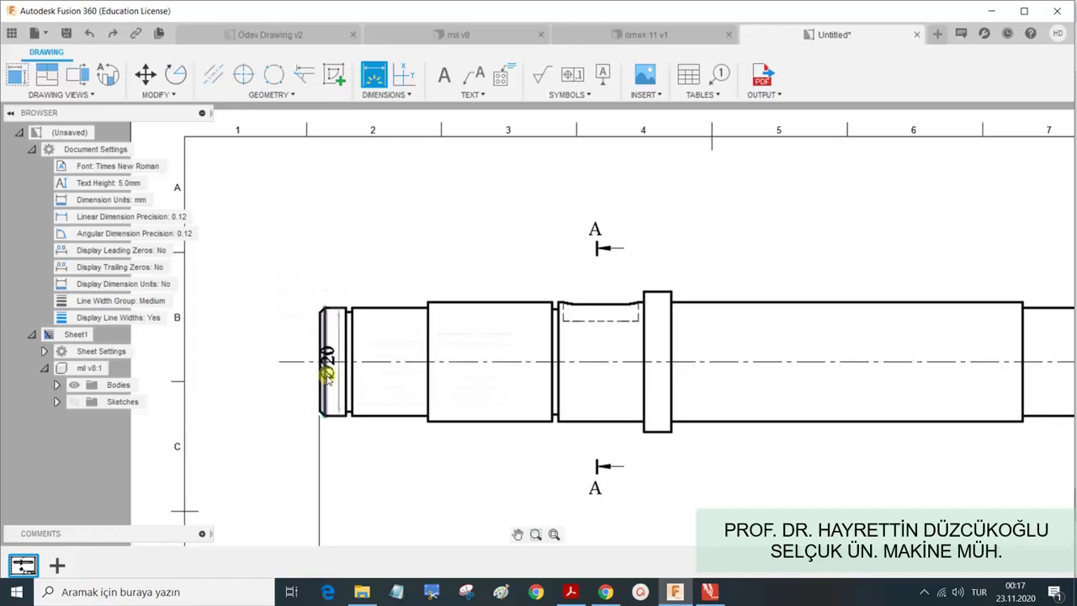
scroll(328, 375, "up", 2)
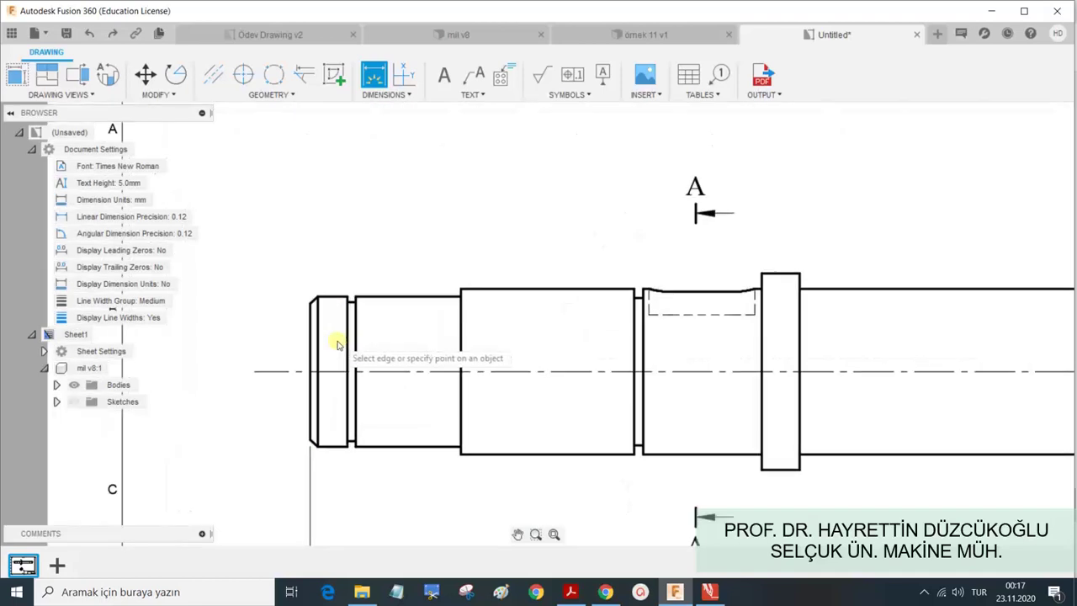
scroll(337, 339, "up", 1)
left_click(308, 286)
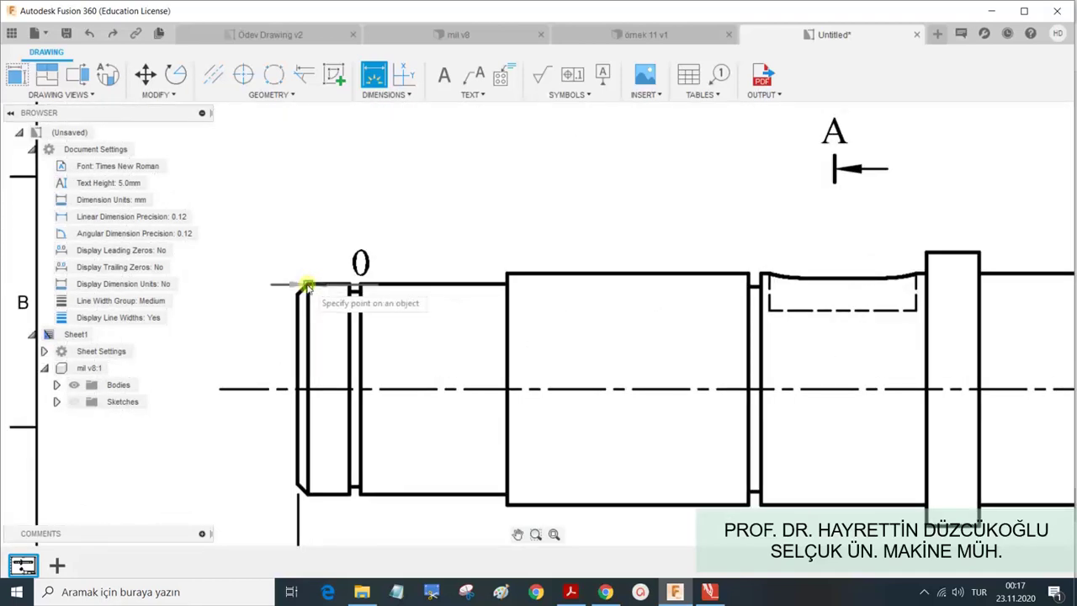
left_click(308, 493)
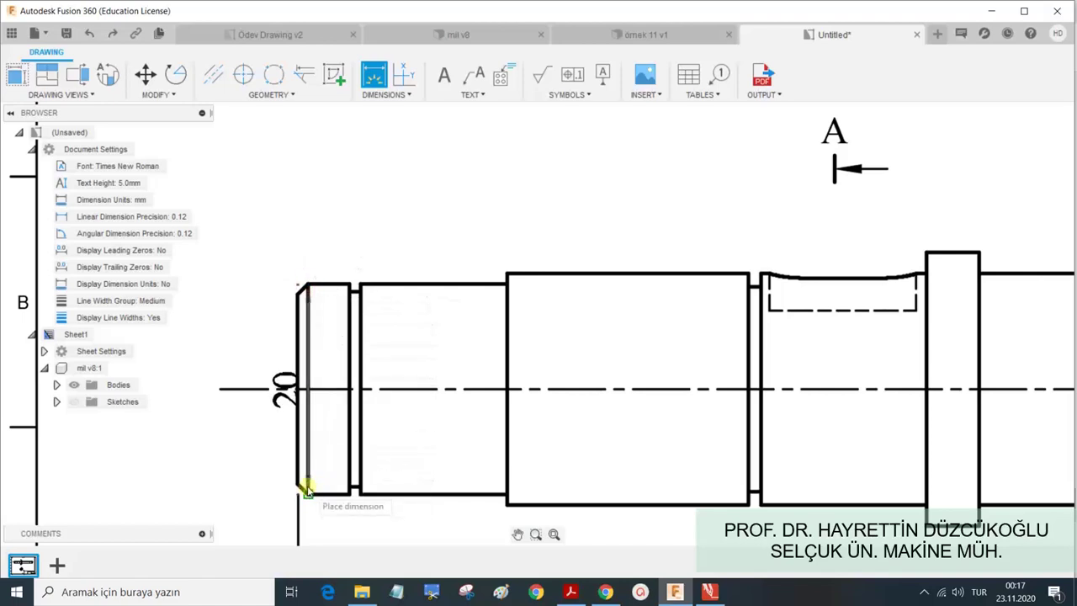
scroll(278, 402, "down", 1)
scroll(275, 389, "down", 2)
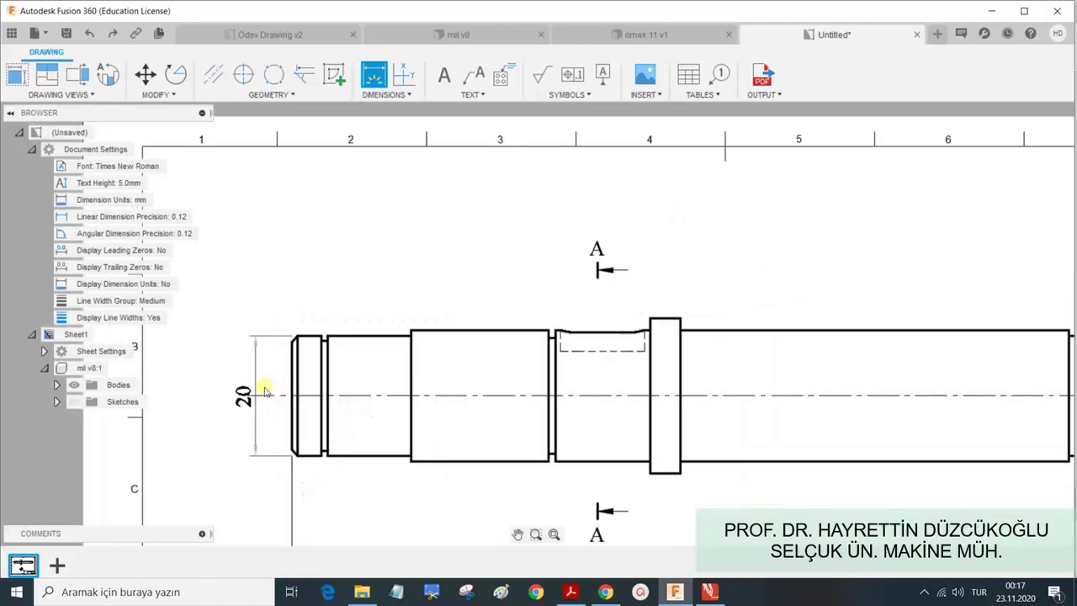
left_click(269, 387)
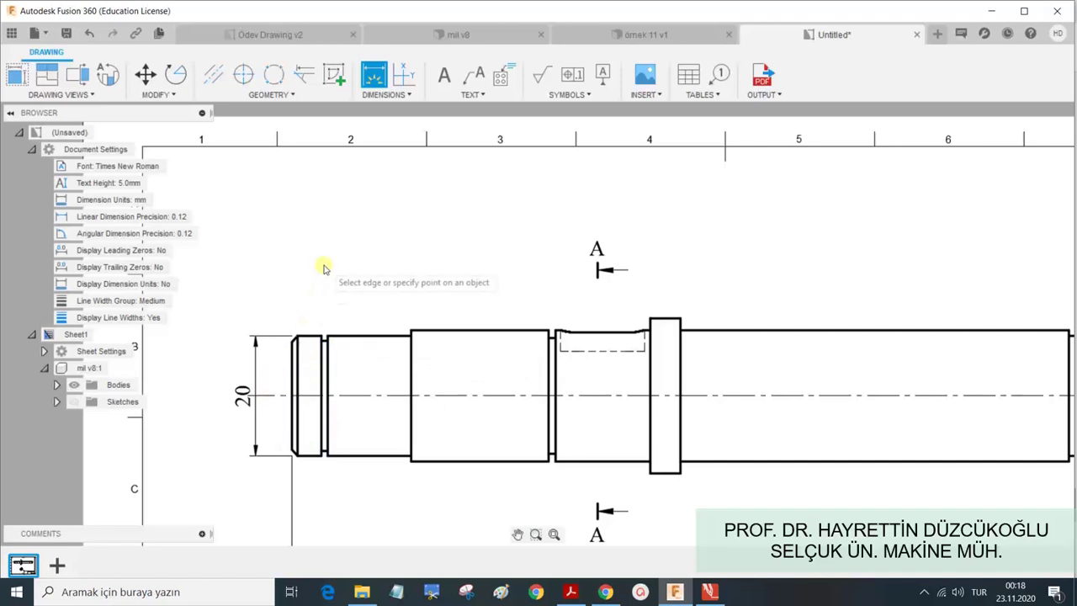
key("Escape")
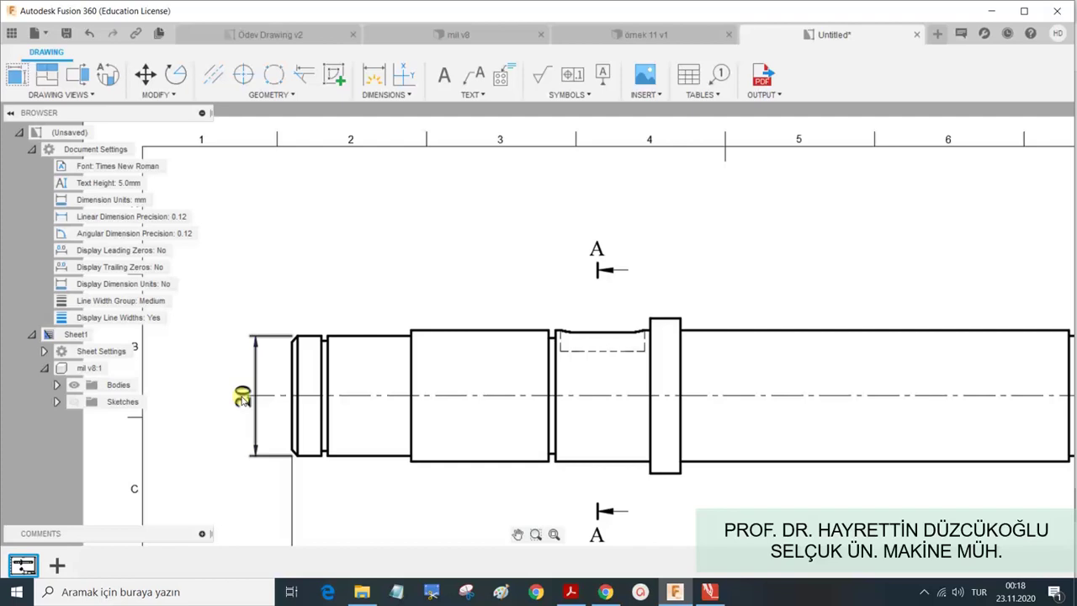
Prefix the left-end 20 dimension with the diameter symbol so it reads Ø20.
double_click(242, 397)
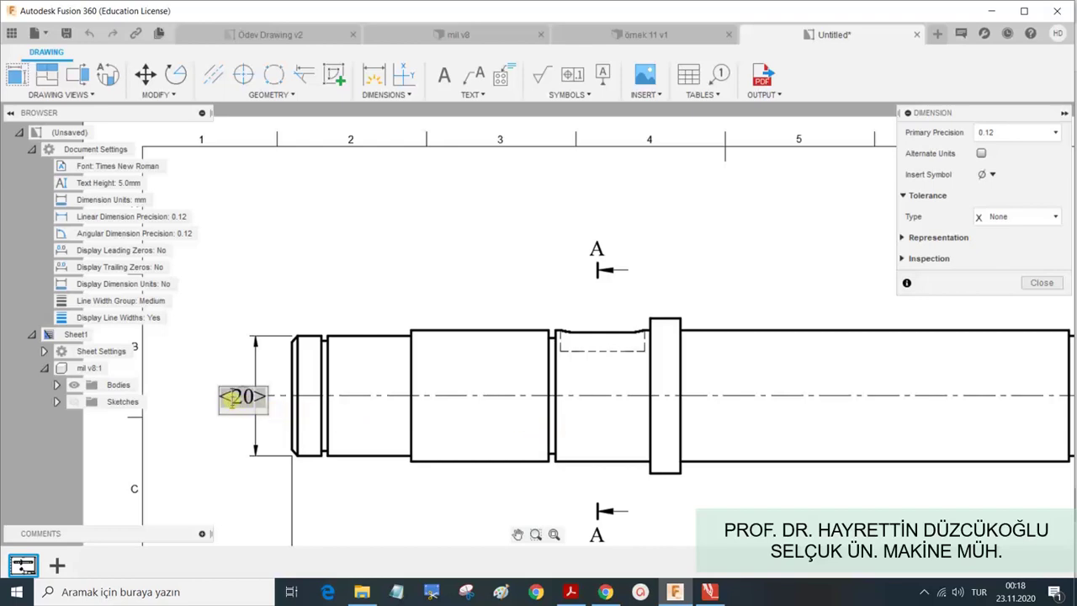
left_click(986, 176)
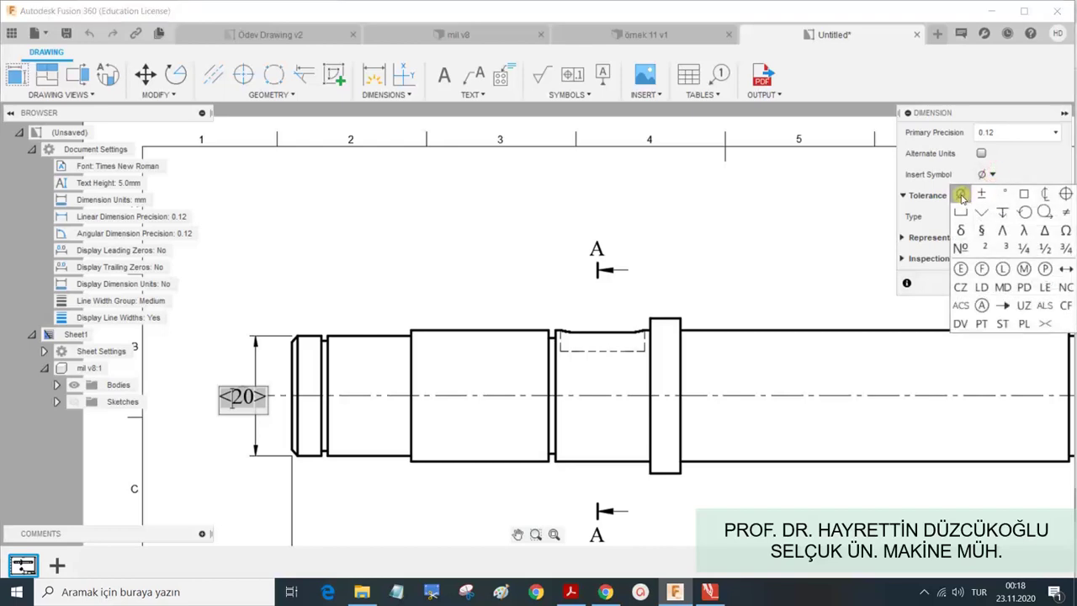
left_click(961, 197)
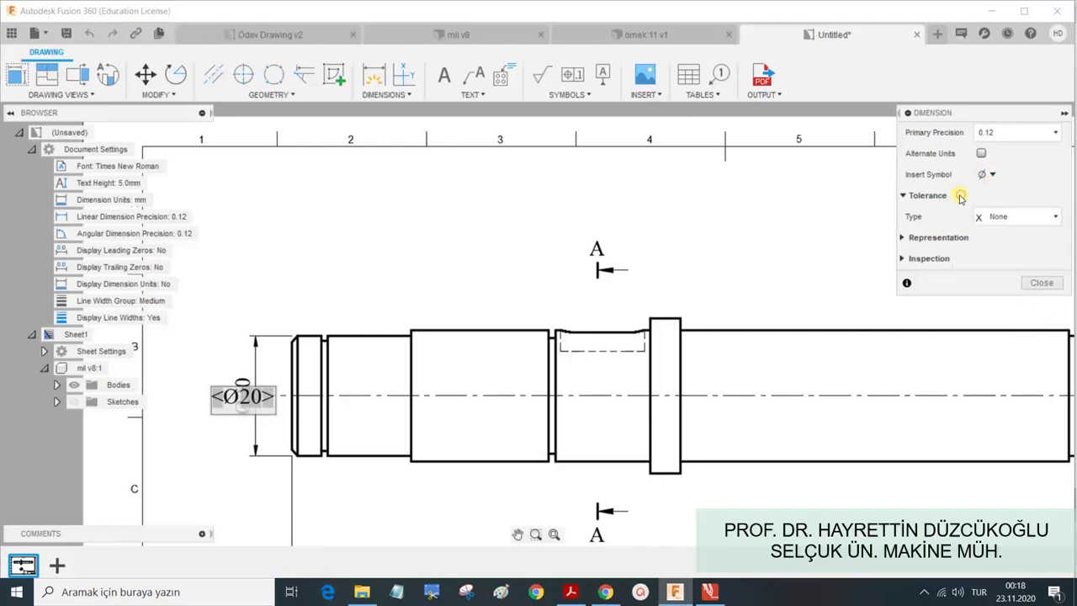
left_click(1043, 282)
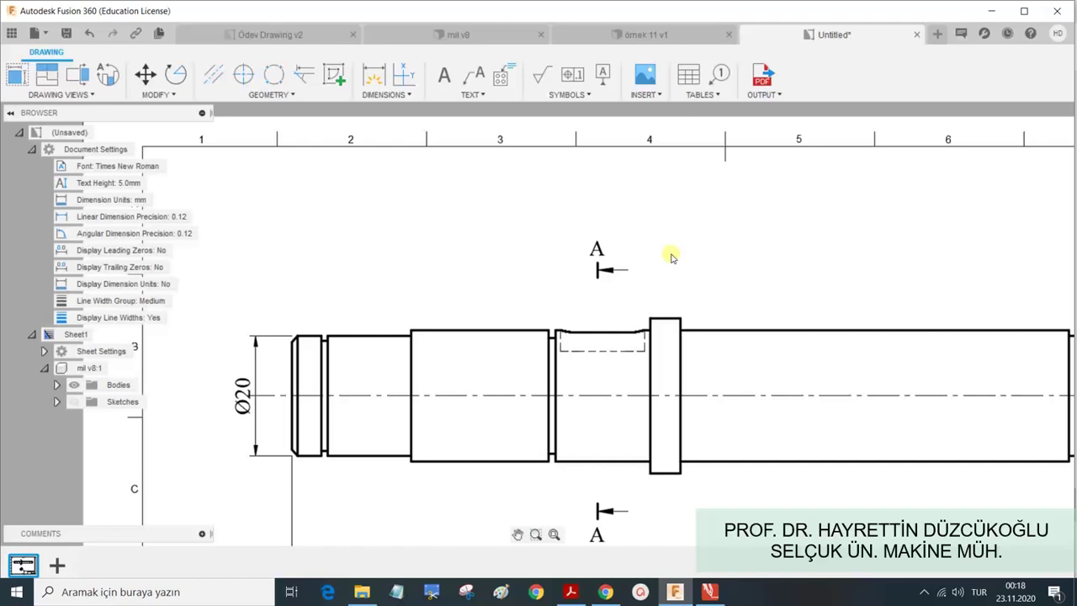
Re-create the Ø20 dimension from the shaft's left end edge and shift it further left.
key("ctrl+z")
key("ctrl+z")
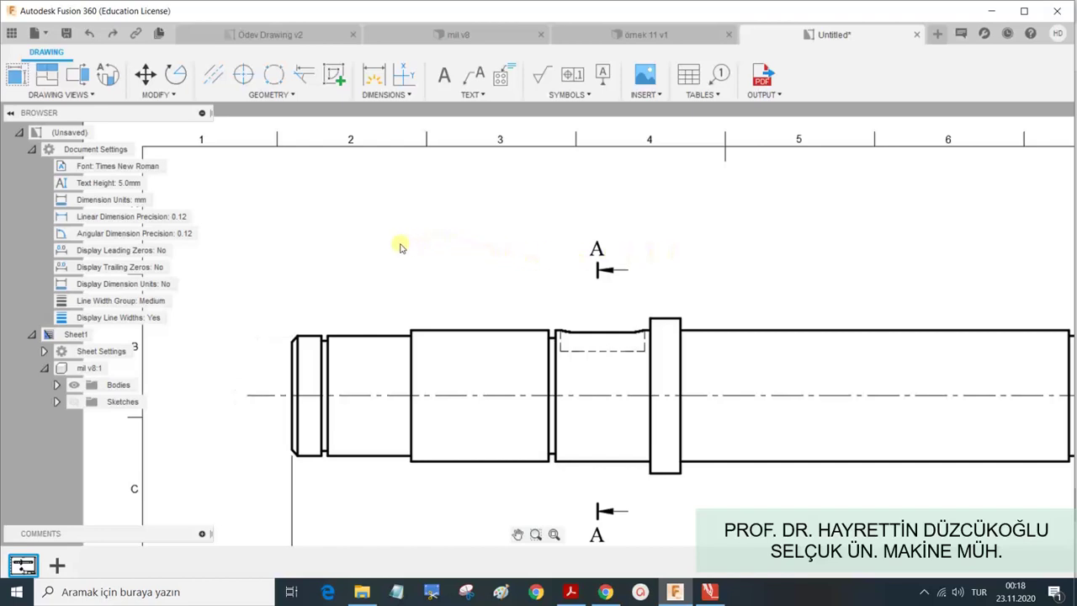
left_click(372, 74)
scroll(340, 291, "up", 2)
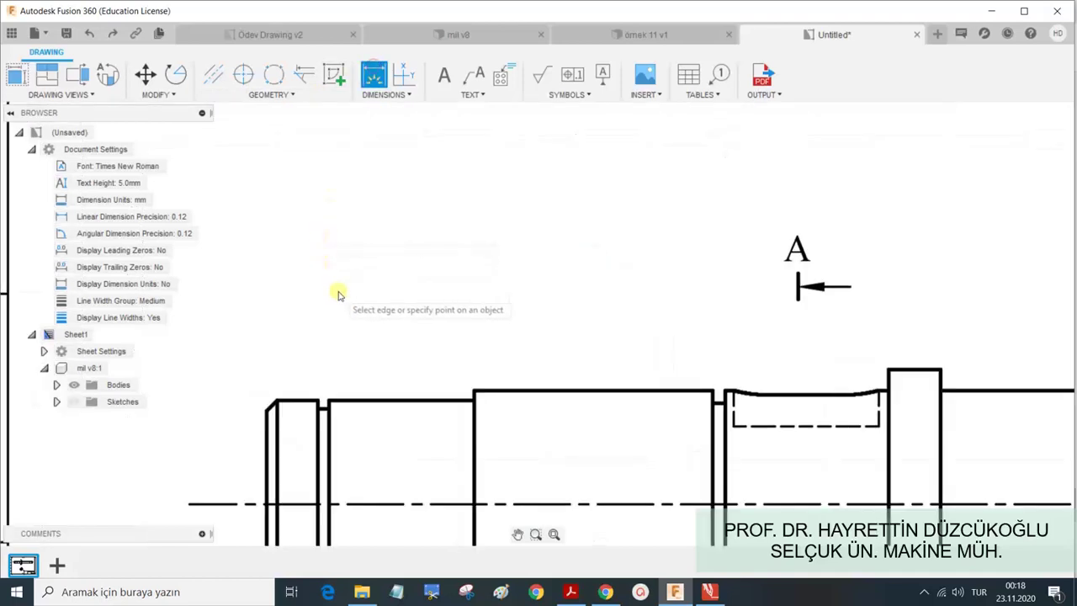
scroll(344, 313, "down", 2)
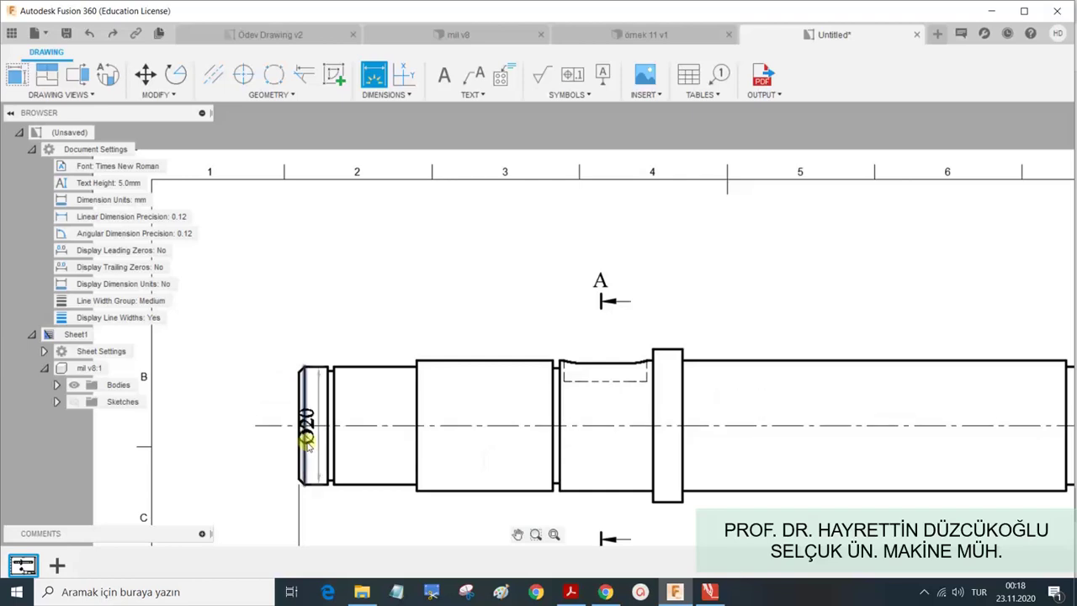
left_click(306, 444)
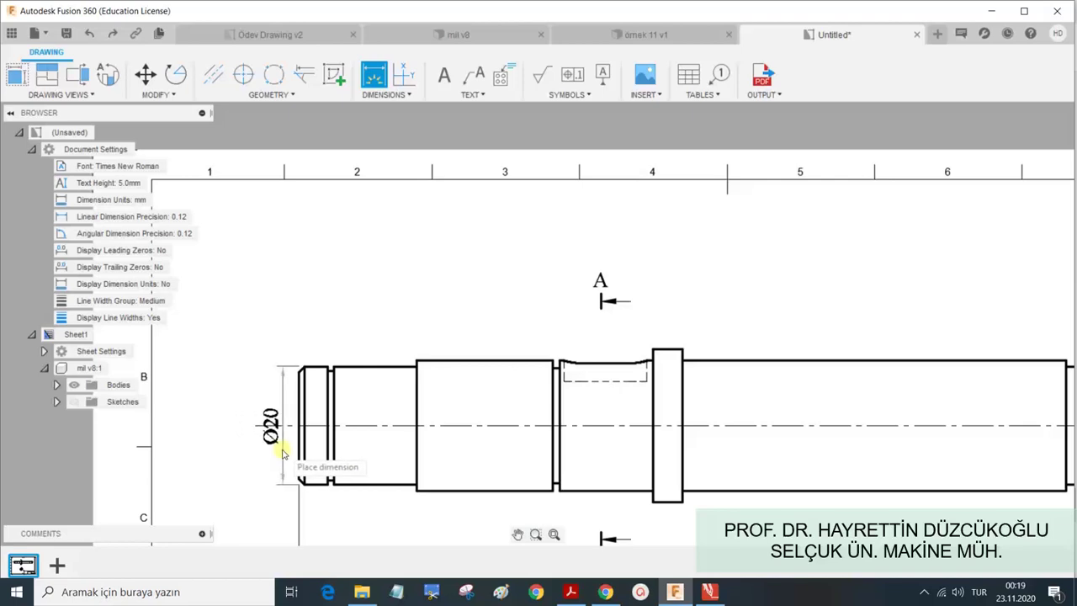
left_click(284, 452)
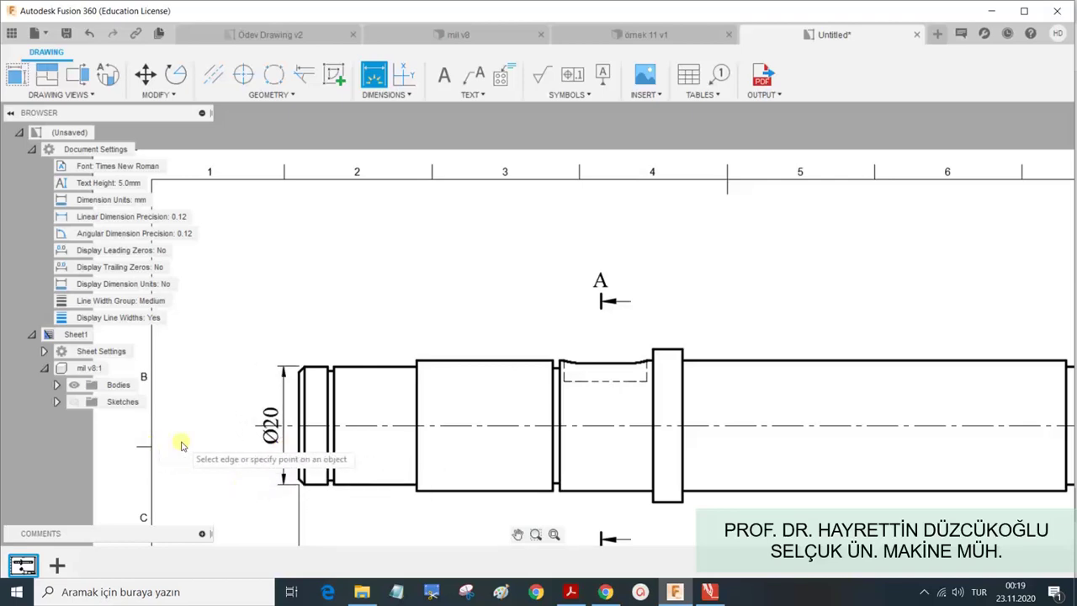
key("Escape")
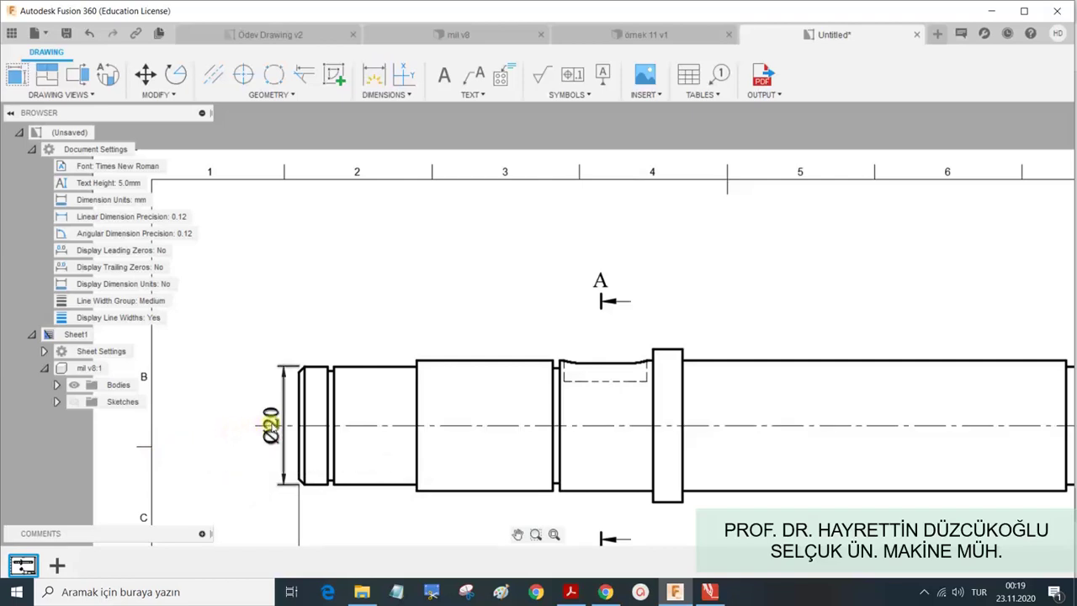
left_click_drag(271, 436, 255, 426)
Stretch the shaft centreline's left end out past the Ø20 dimension.
left_click(226, 475)
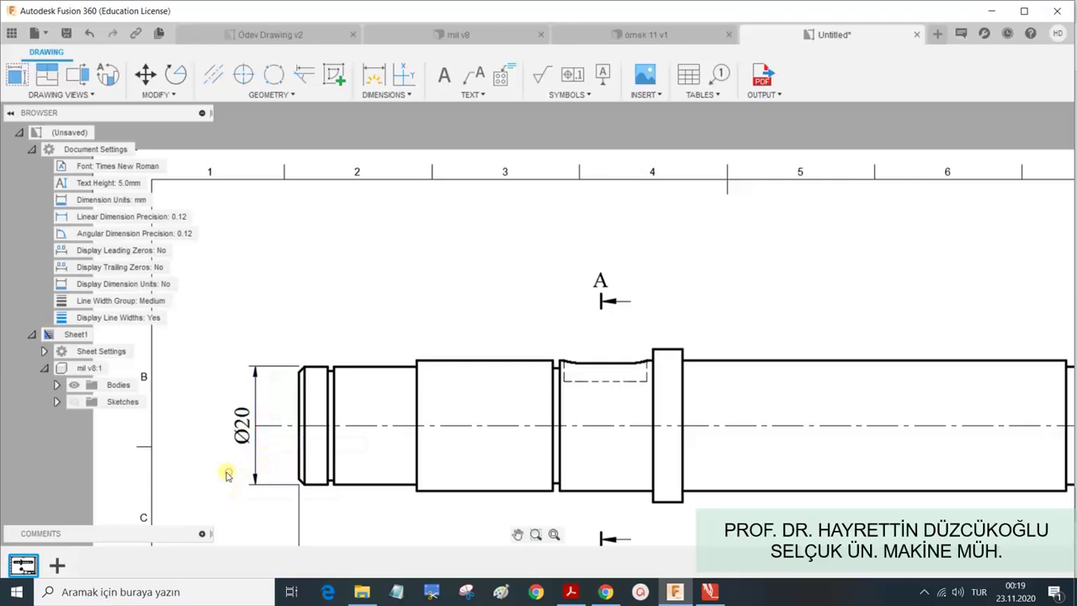
left_click(266, 427)
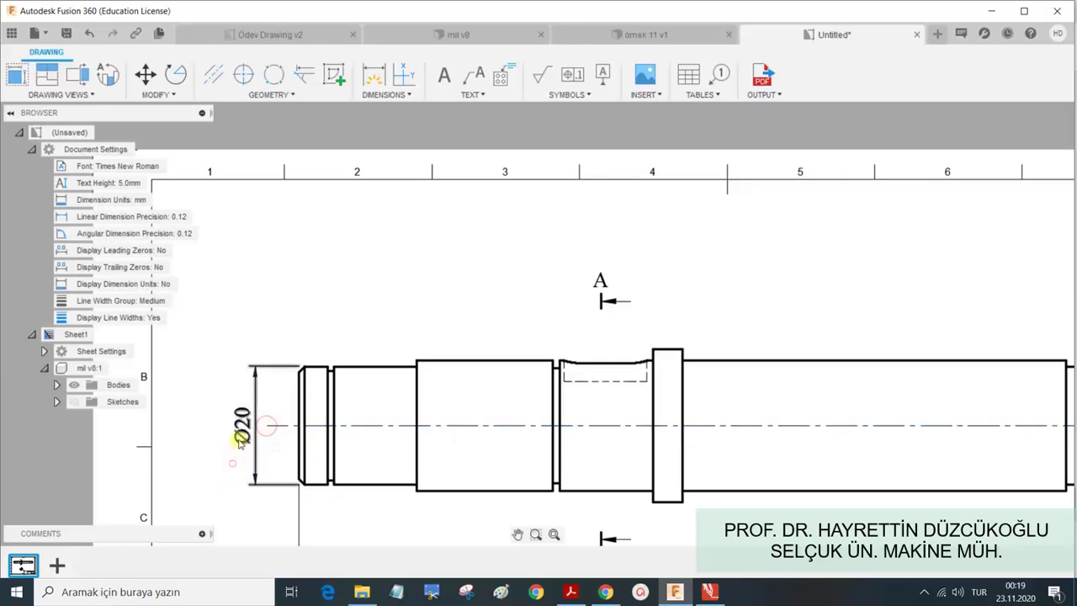
left_click(266, 427)
left_click(266, 427)
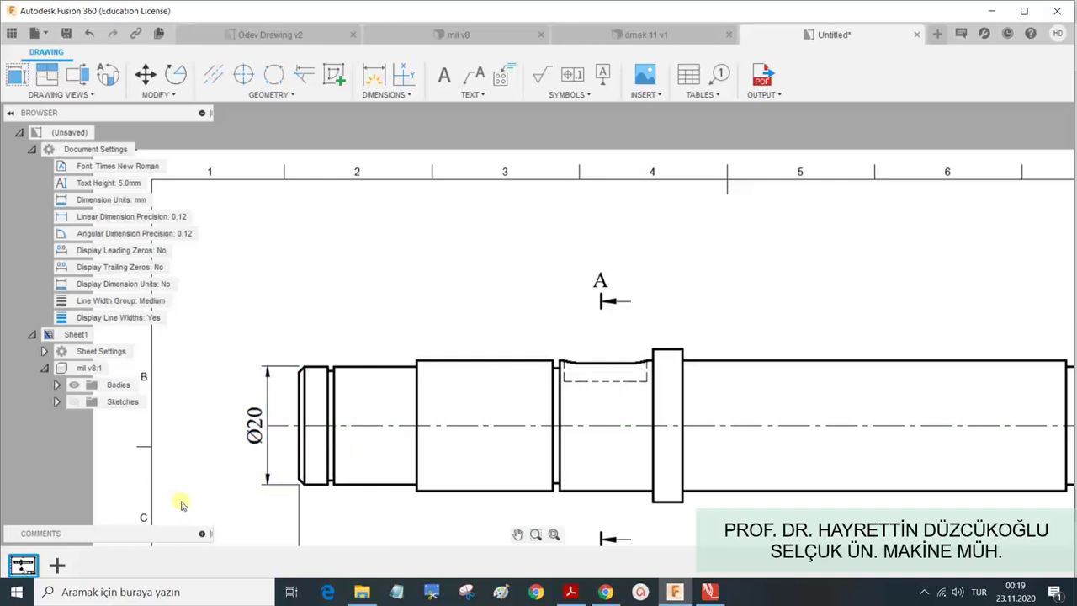
left_click(268, 425)
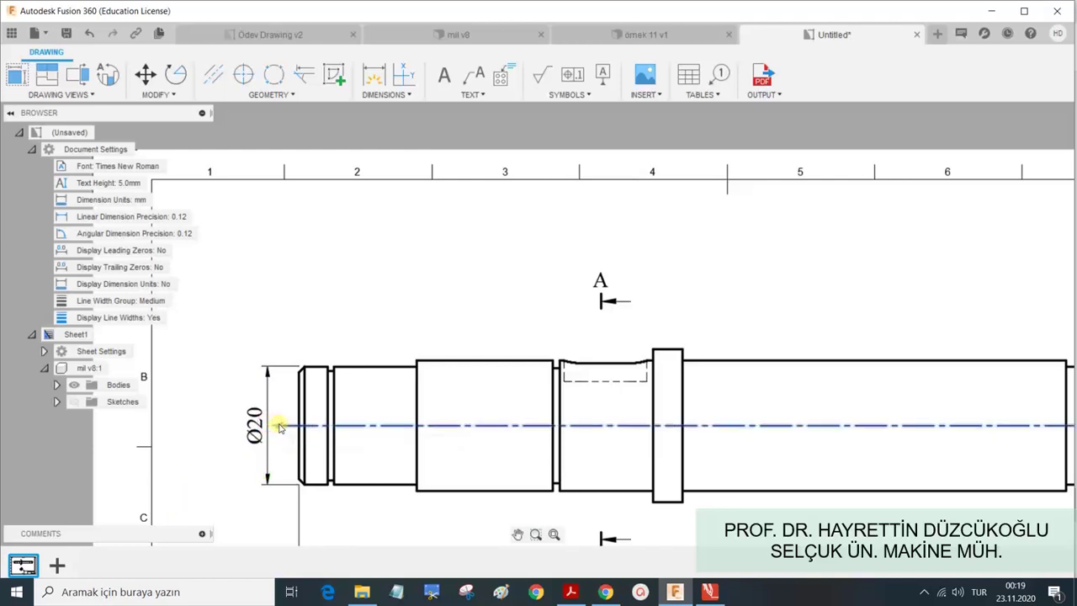
key("Escape")
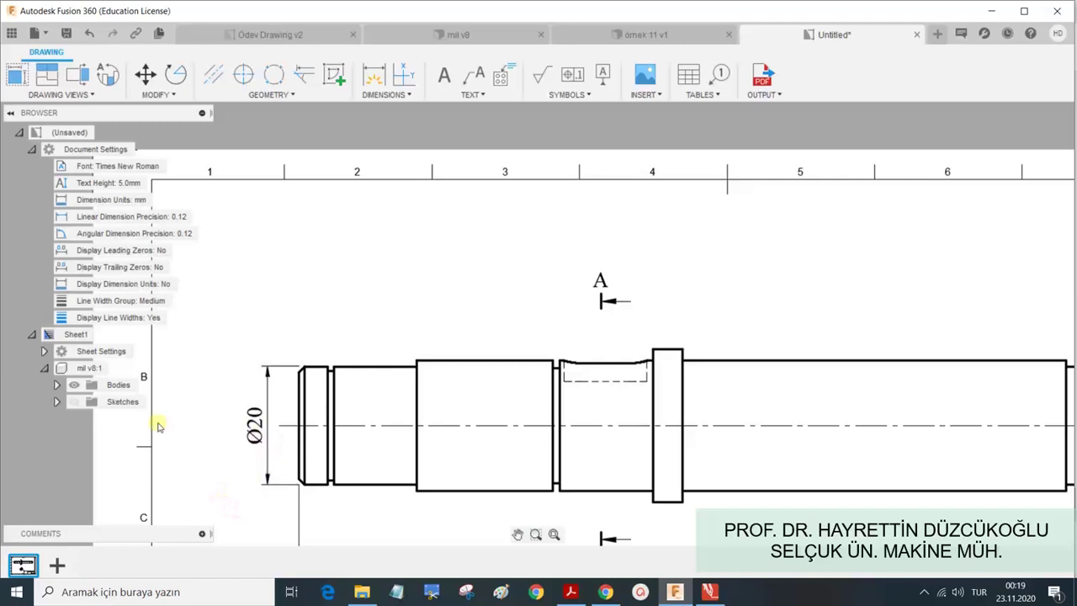
scroll(269, 442, "down", 2)
scroll(307, 455, "up", 1)
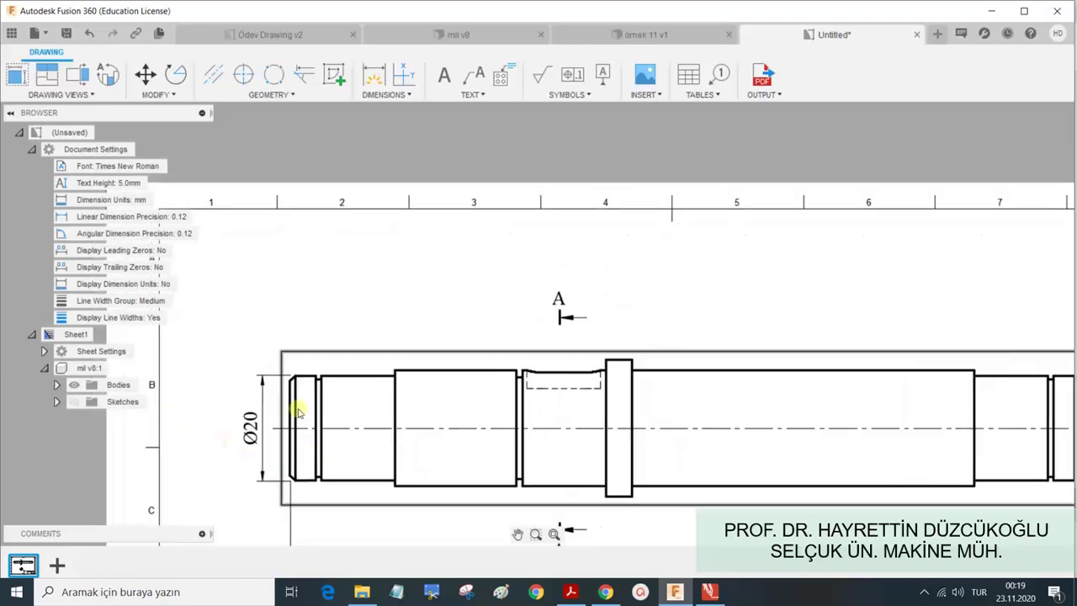
scroll(309, 379, "up", 1)
scroll(308, 379, "down", 1)
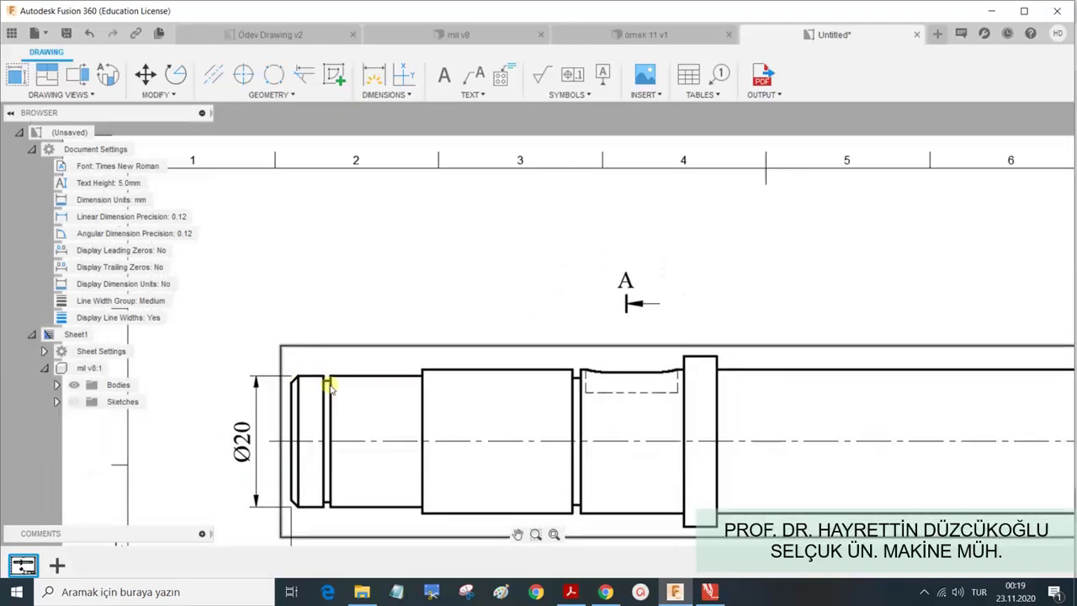
scroll(336, 396, "down", 1)
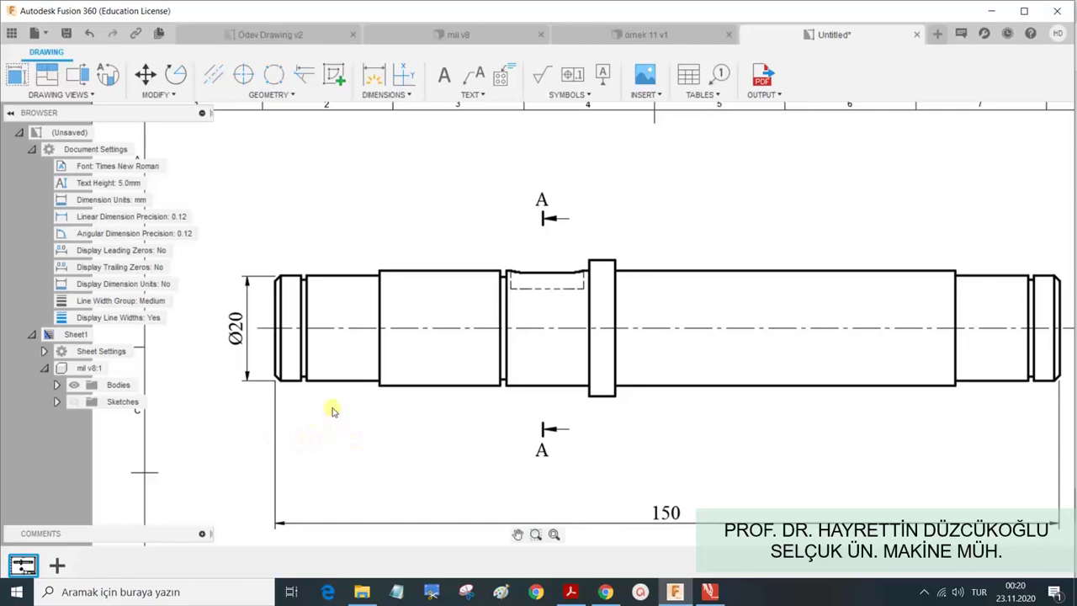
Add a horizontal 1 dimension for the left-end chamfer, nudge it up, and edit its text.
left_click(374, 76)
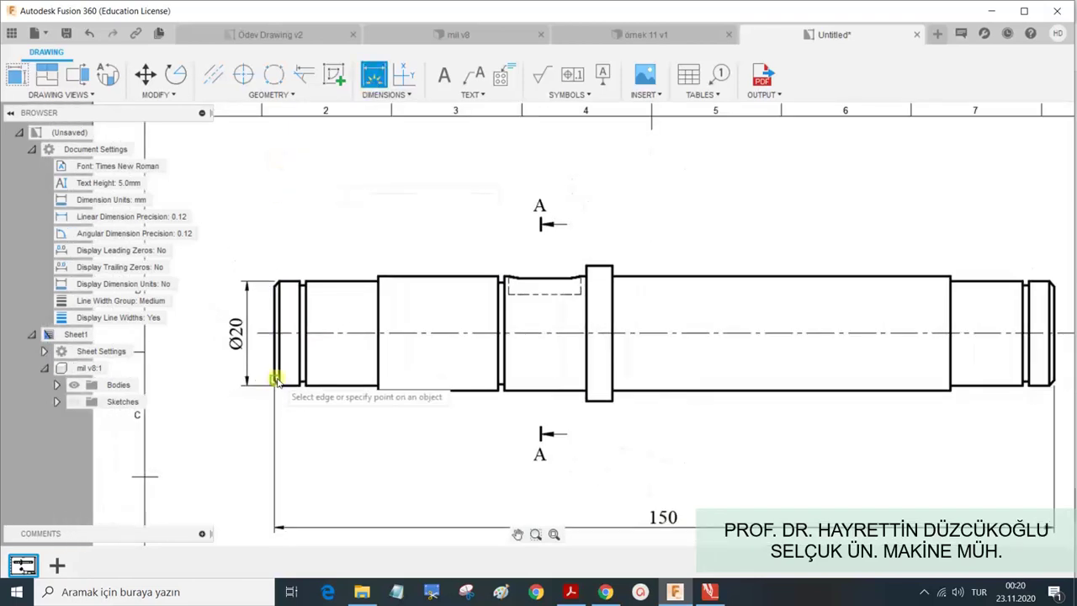
left_click(275, 380)
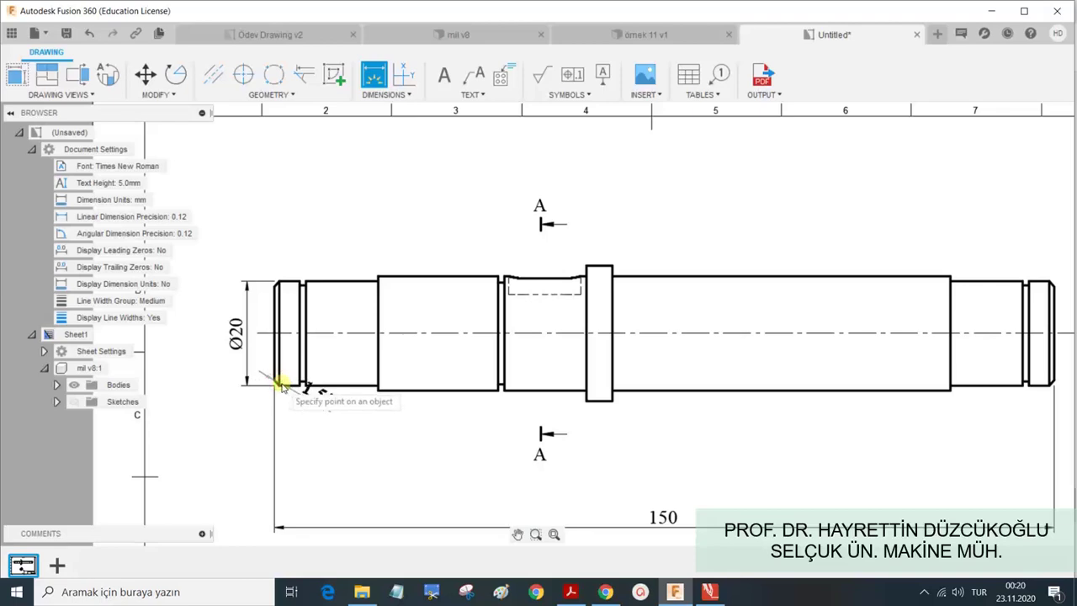
scroll(282, 385, "up", 2)
scroll(281, 388, "down", 2)
left_click(281, 386)
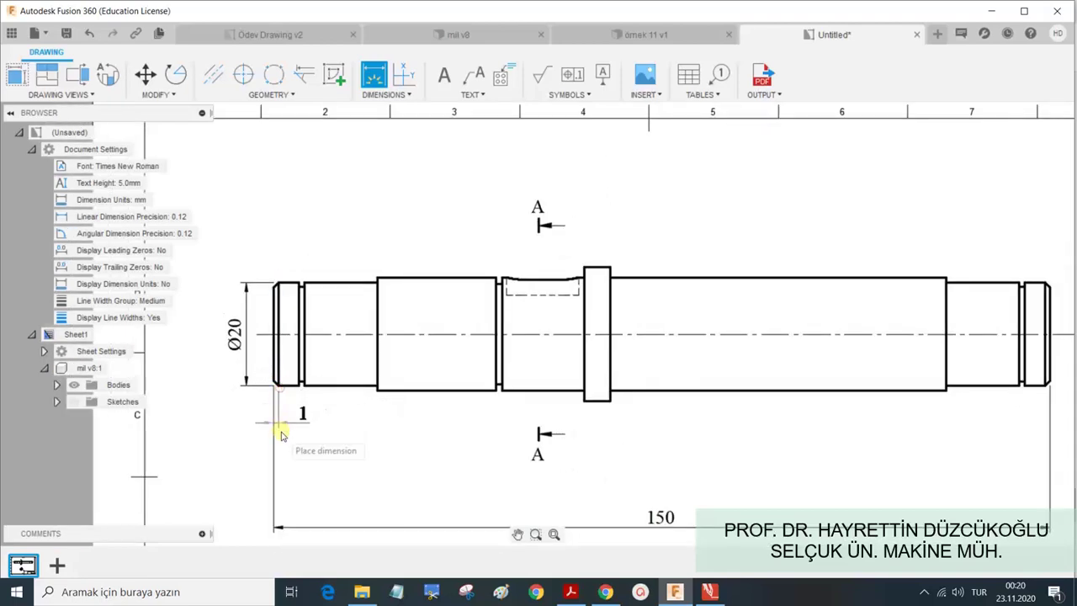
left_click(309, 448)
key("Escape")
left_click(304, 432)
left_click_drag(302, 433, 303, 434)
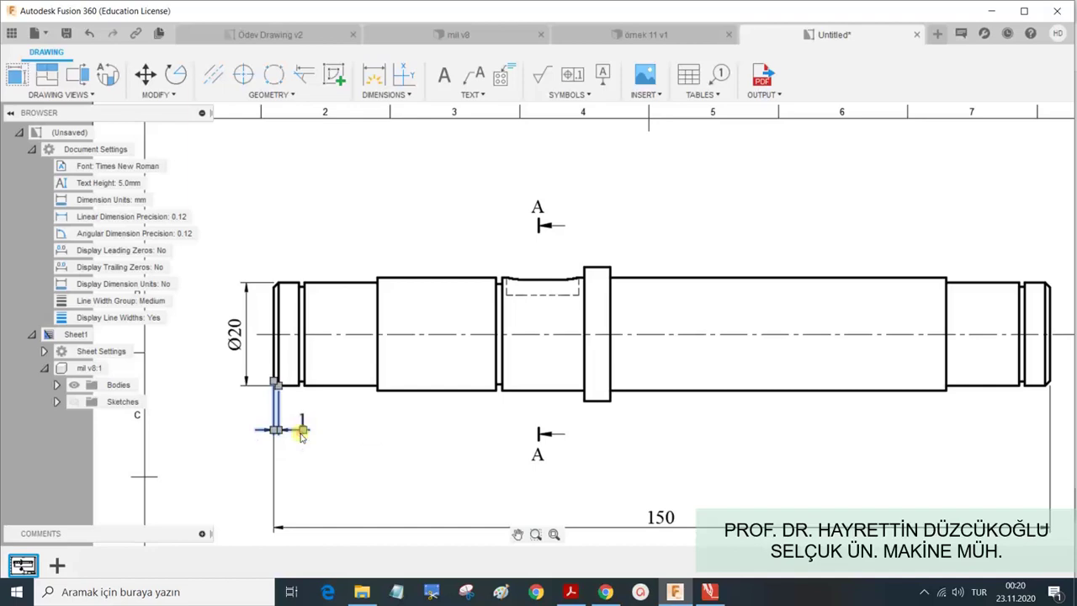
double_click(301, 423)
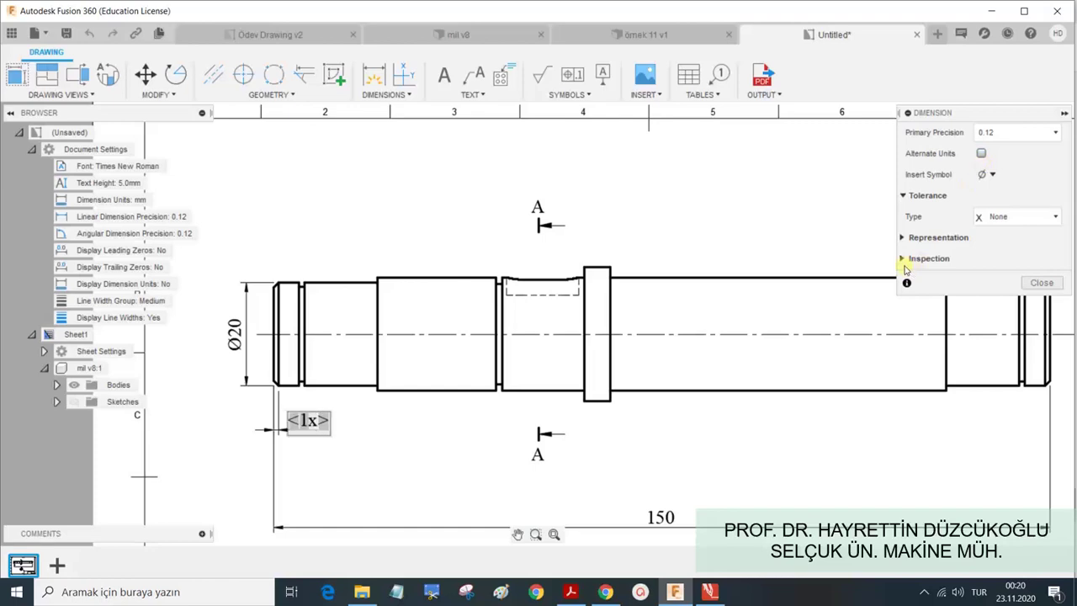
Complete the chamfer dimension text as 1x45° using the degree symbol.
type("45")
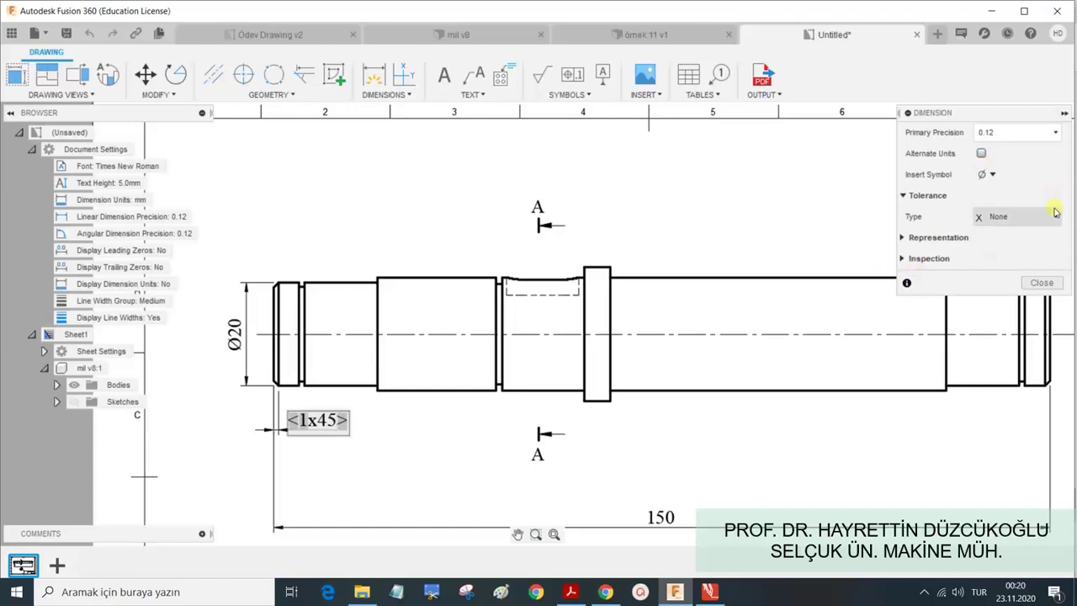
left_click(1054, 216)
left_click(993, 174)
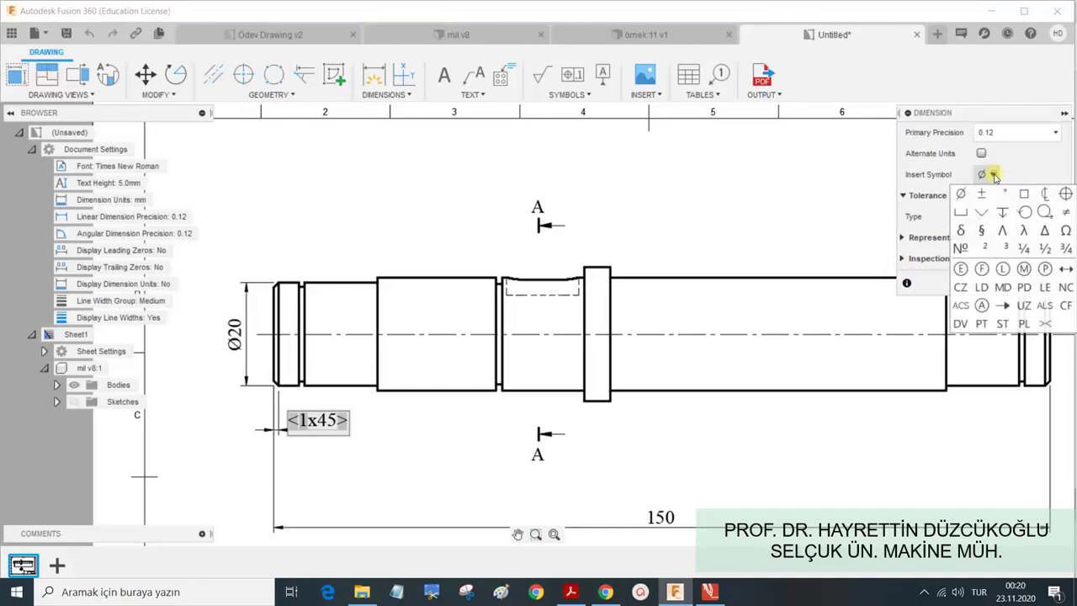
left_click(1003, 190)
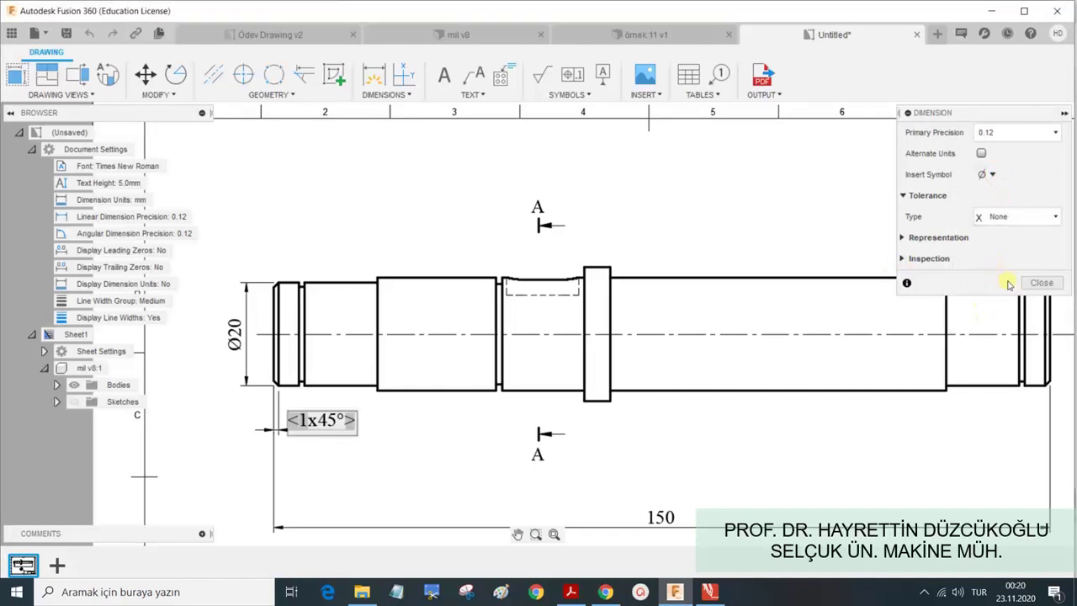
left_click(1038, 282)
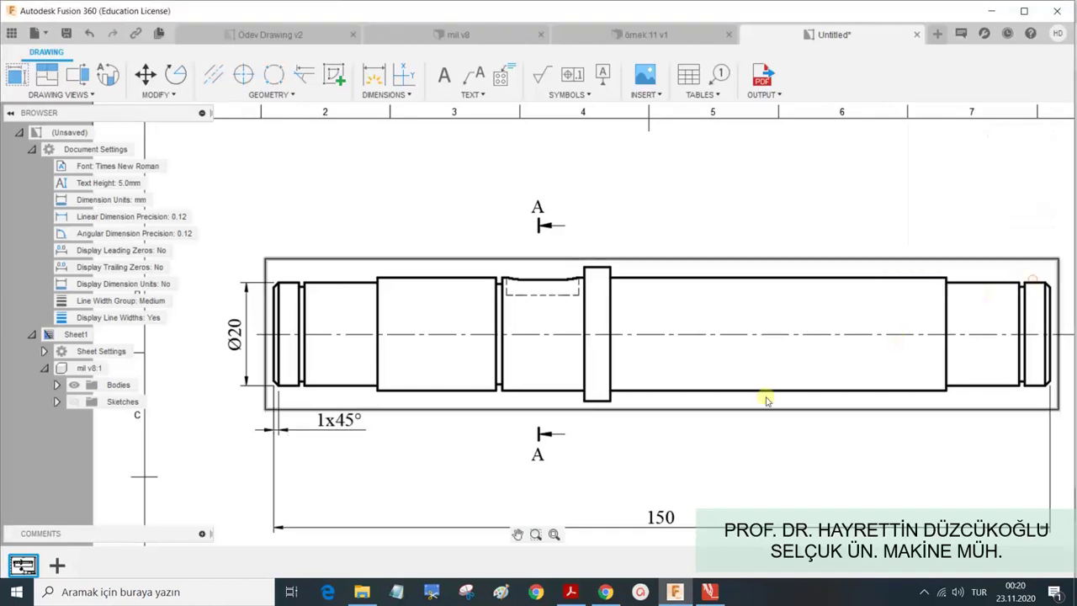
Move the 1x45° chamfer note up to sit just below the shaft's left-end corner.
left_click(340, 423)
key("Escape")
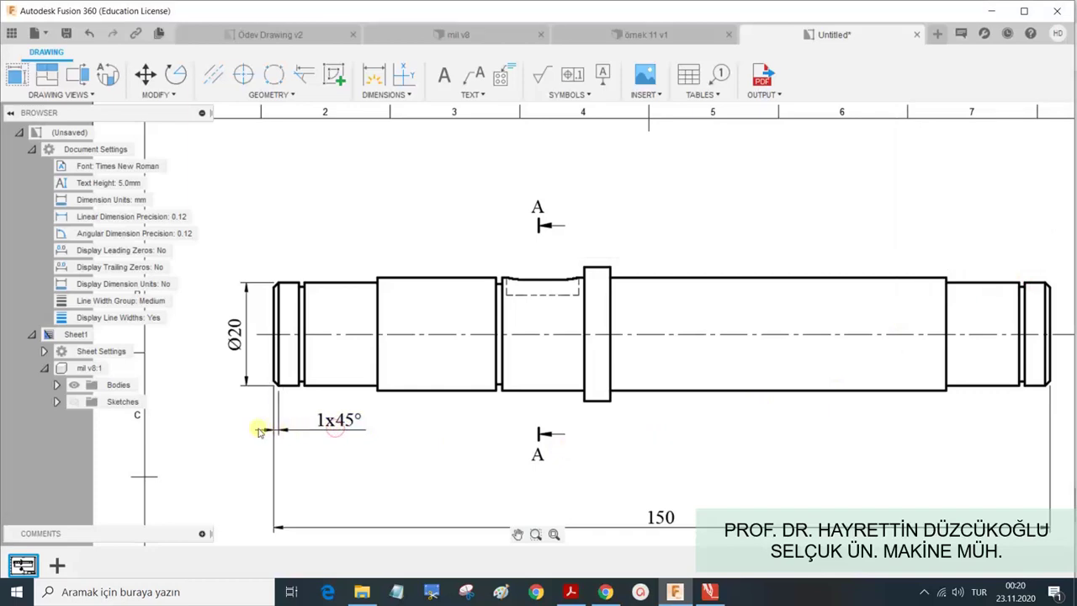
left_click(354, 420)
key("Delete")
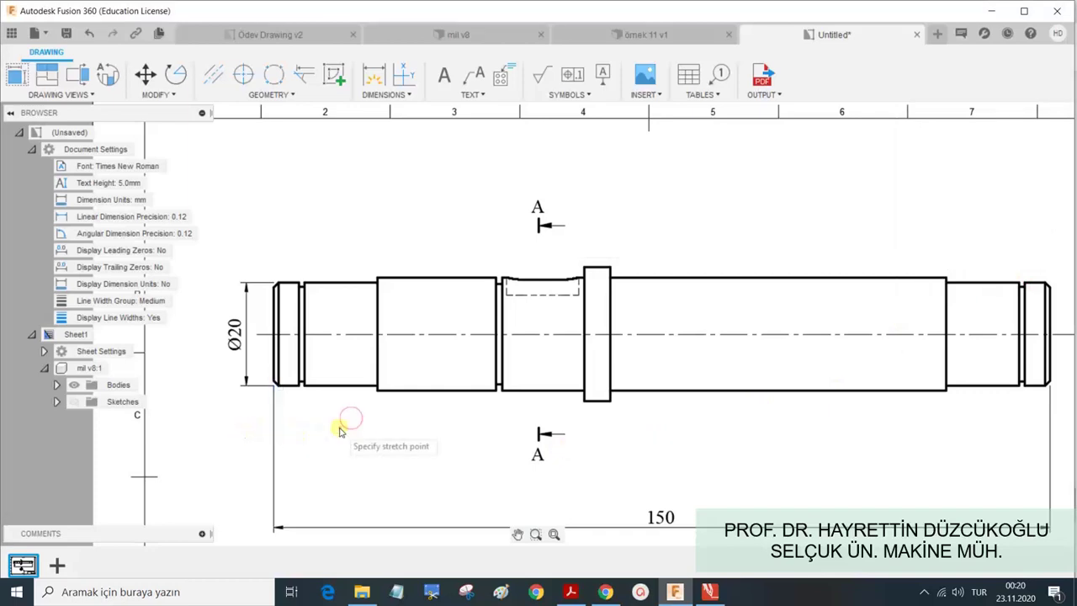
left_click(274, 431)
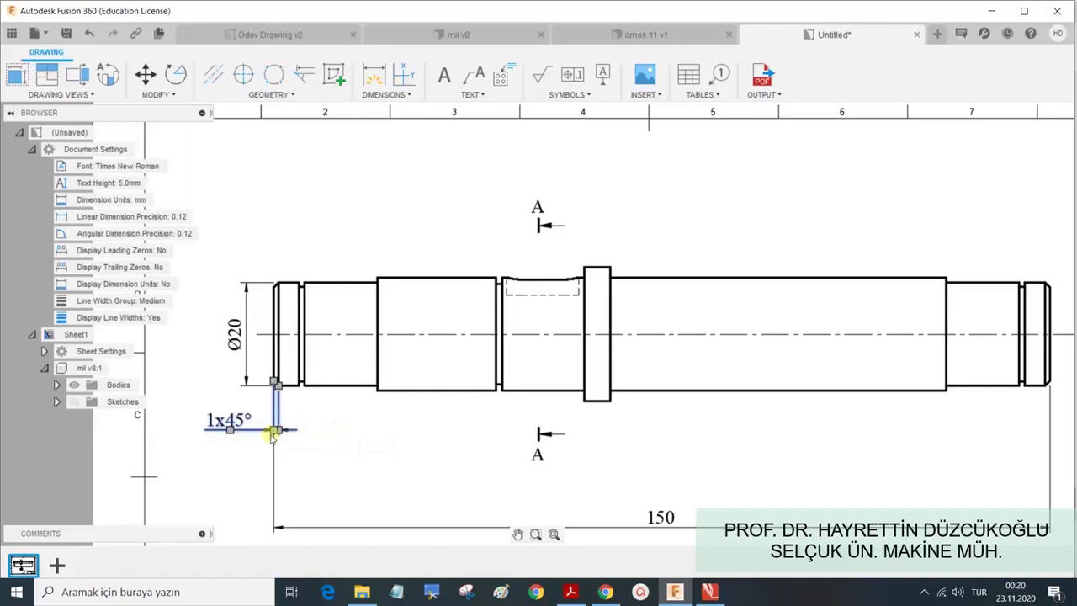
left_click(277, 431)
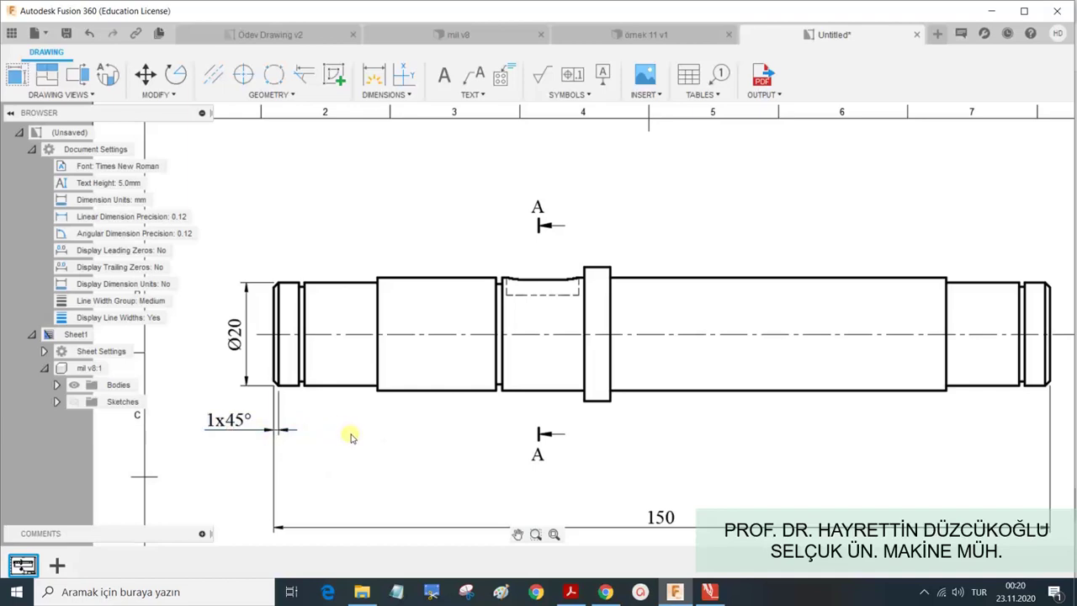
left_click(248, 435)
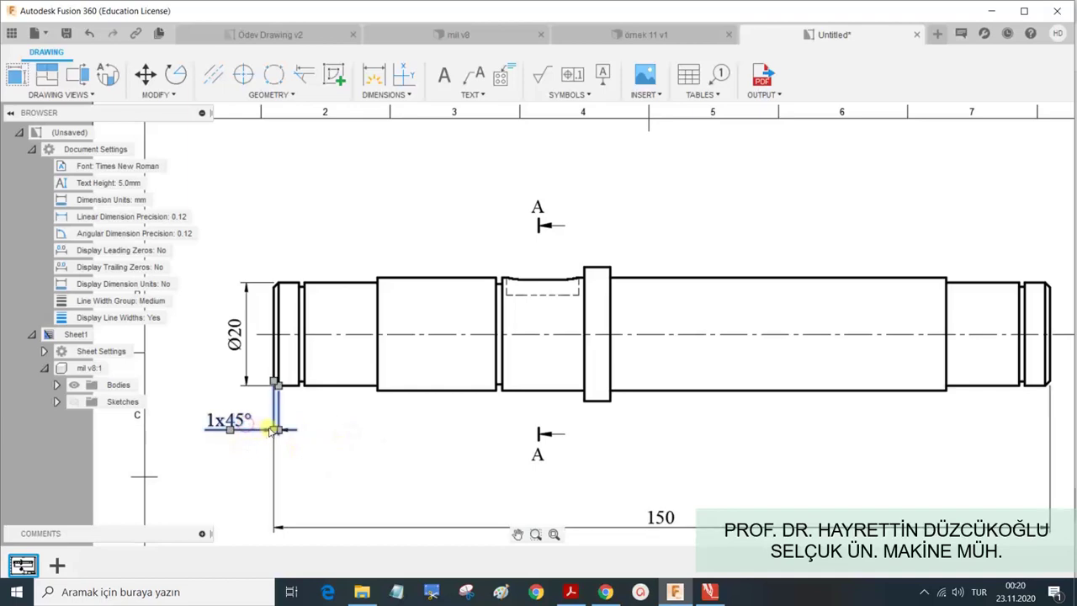
left_click_drag(274, 430, 275, 412)
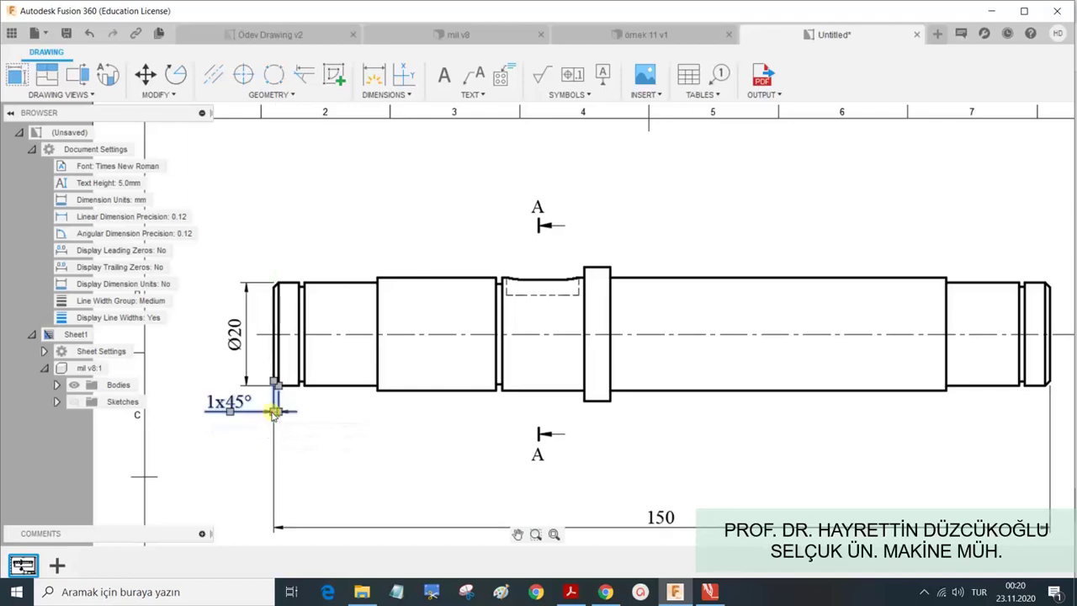
left_click(301, 423)
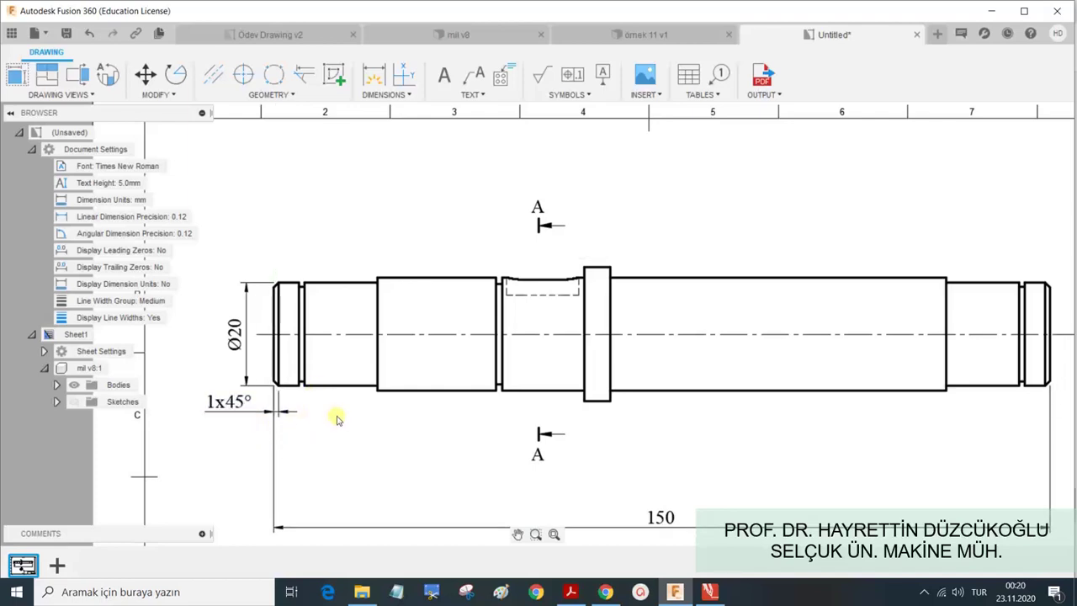
scroll(341, 419, "up", 2)
scroll(331, 411, "up", 2)
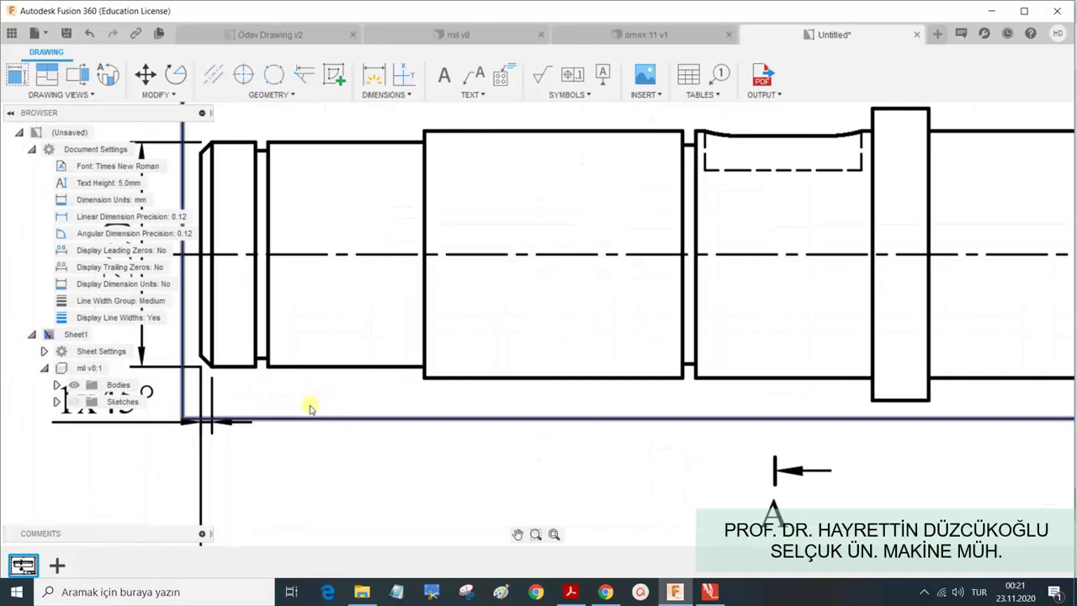
scroll(309, 409, "down", 1)
scroll(282, 377, "down", 1)
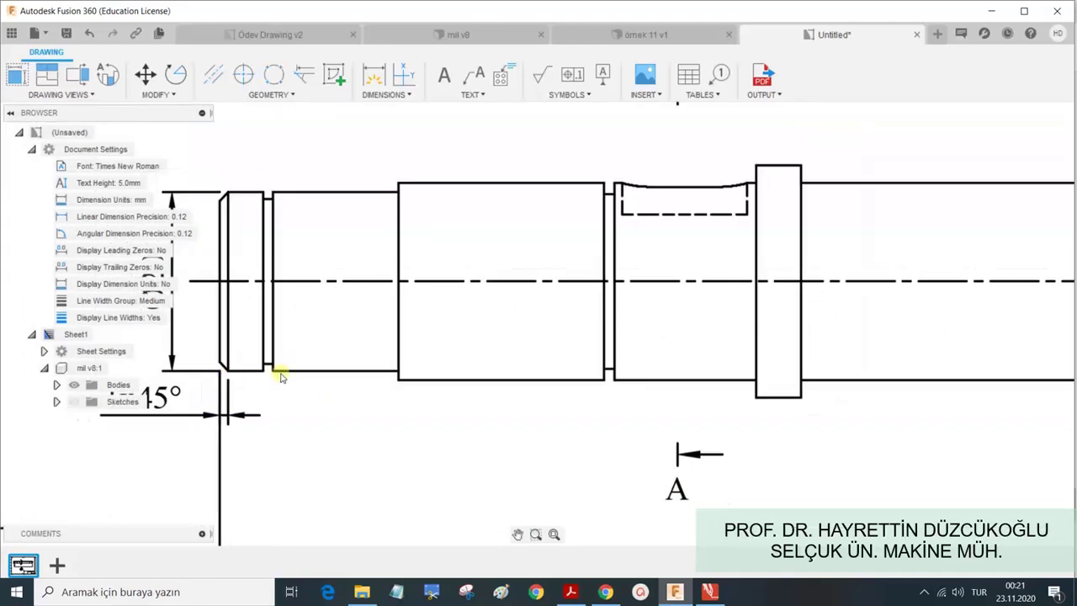
scroll(282, 377, "down", 1)
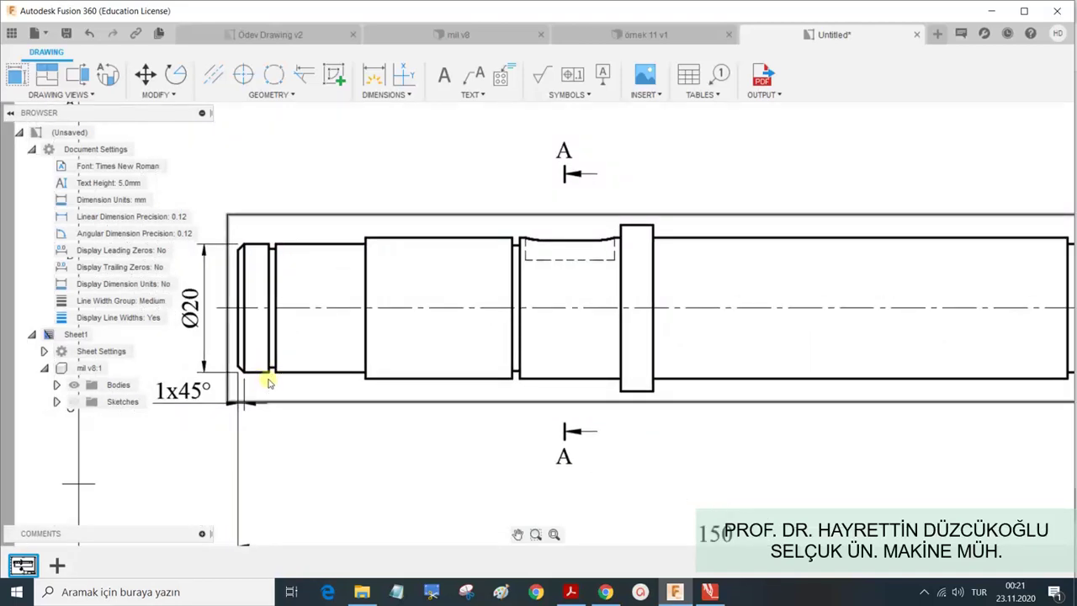
scroll(367, 255, "down", 2)
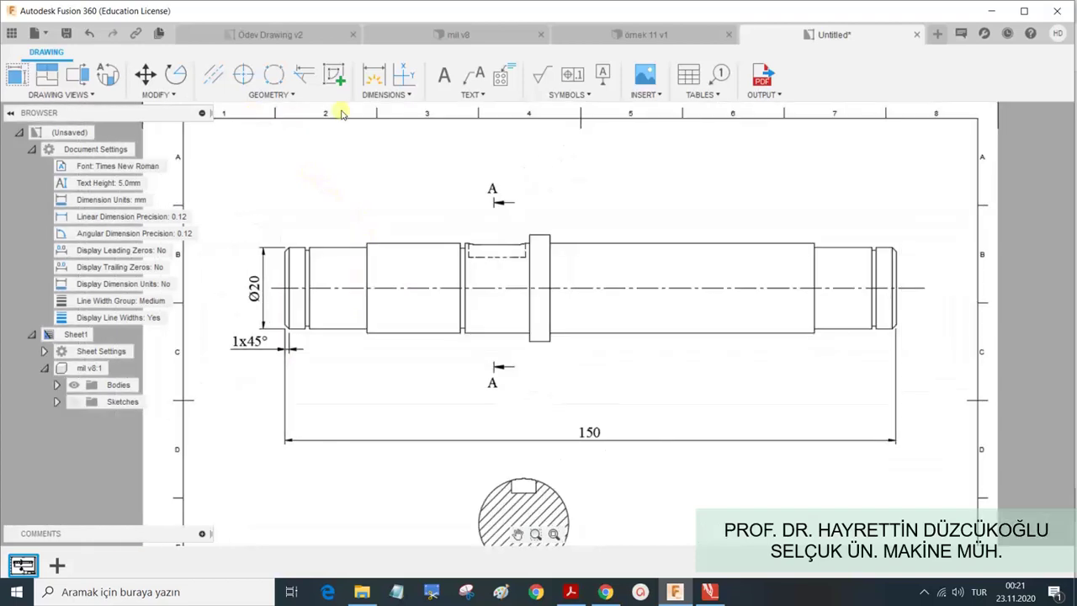
scroll(284, 345, "up", 1)
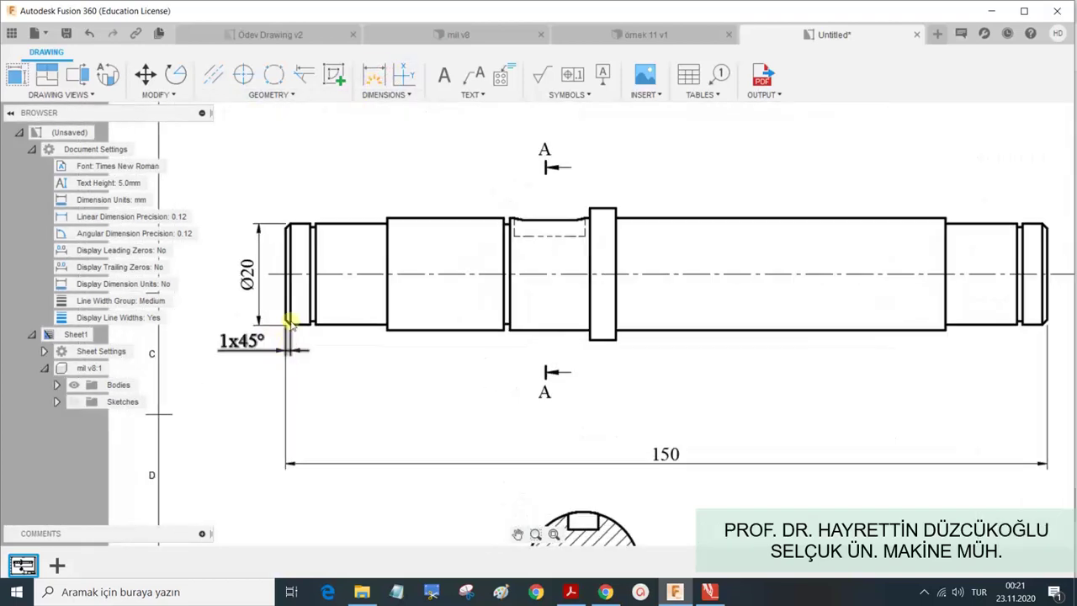
Add a 4.9 dimension from the shaft's left end to the groove edge.
key("d")
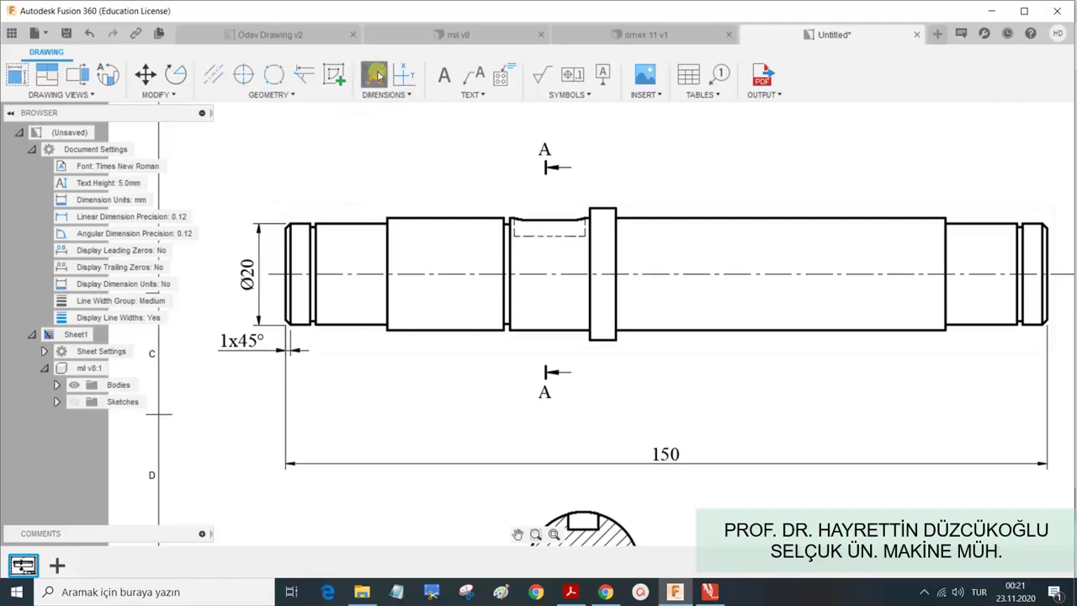
scroll(296, 240, "up", 1)
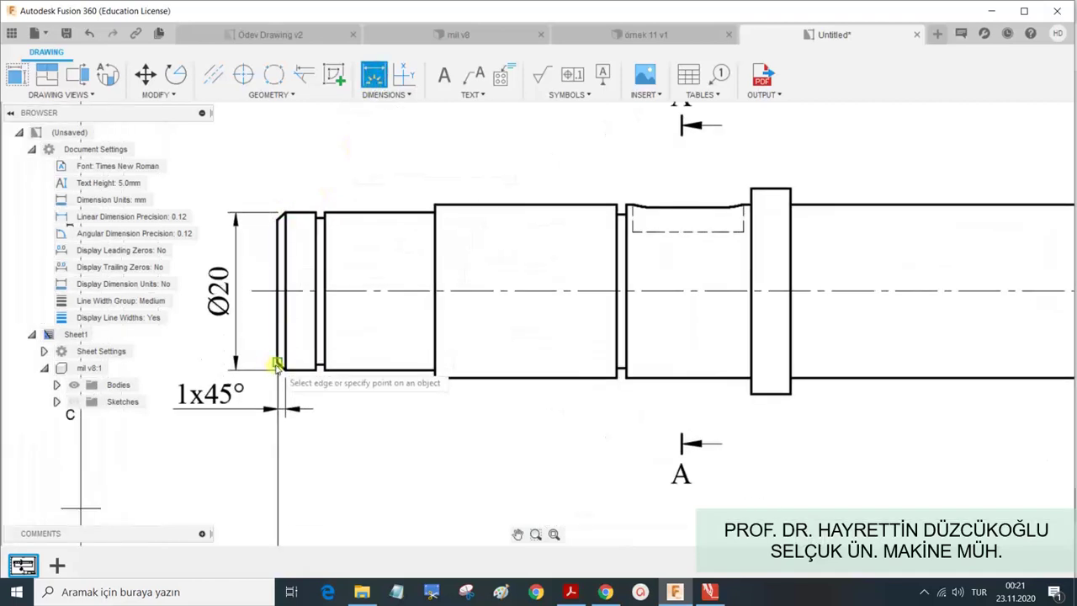
left_click(305, 377)
left_click(308, 364)
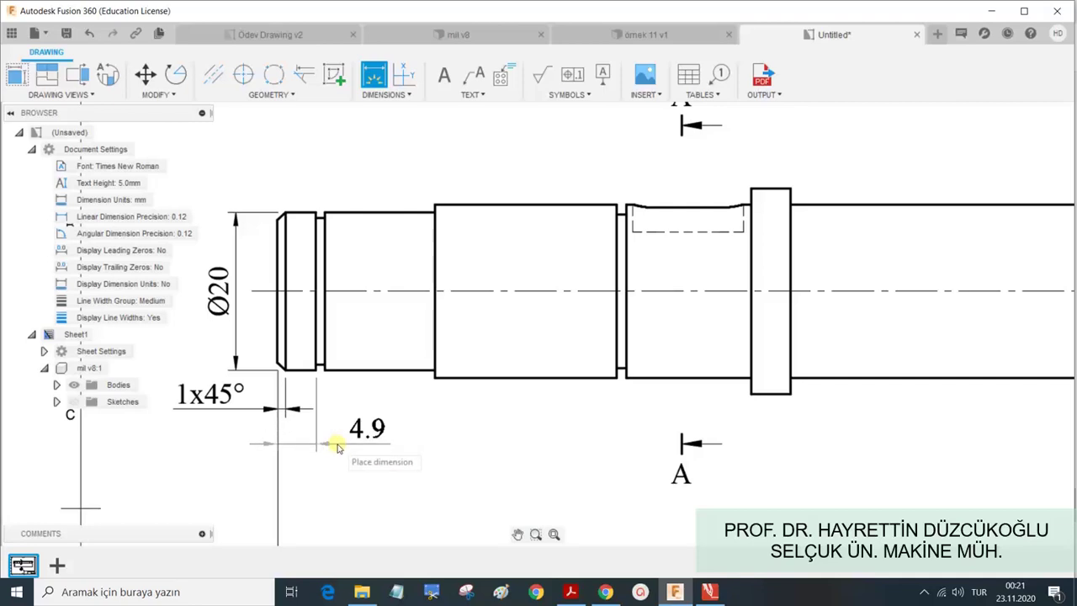
left_click(337, 447)
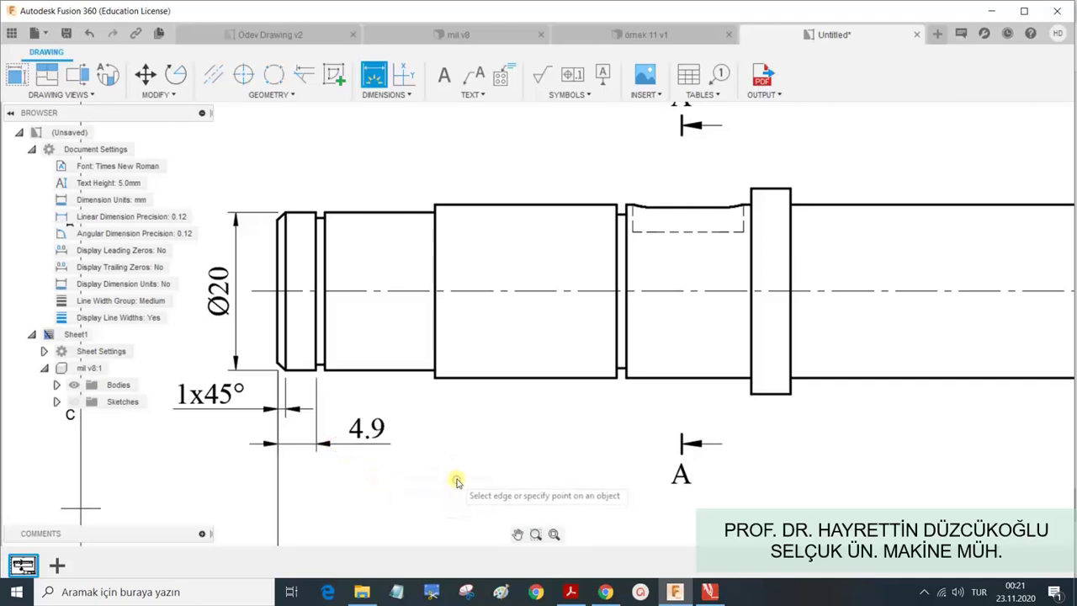
key("Escape")
key("Delete")
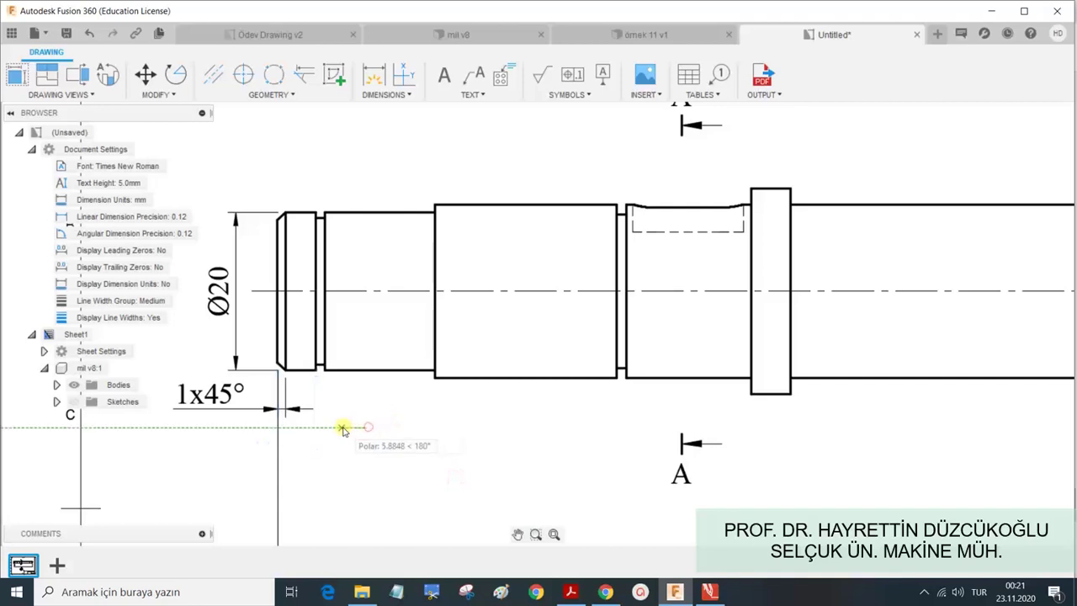
key("ctrl+z")
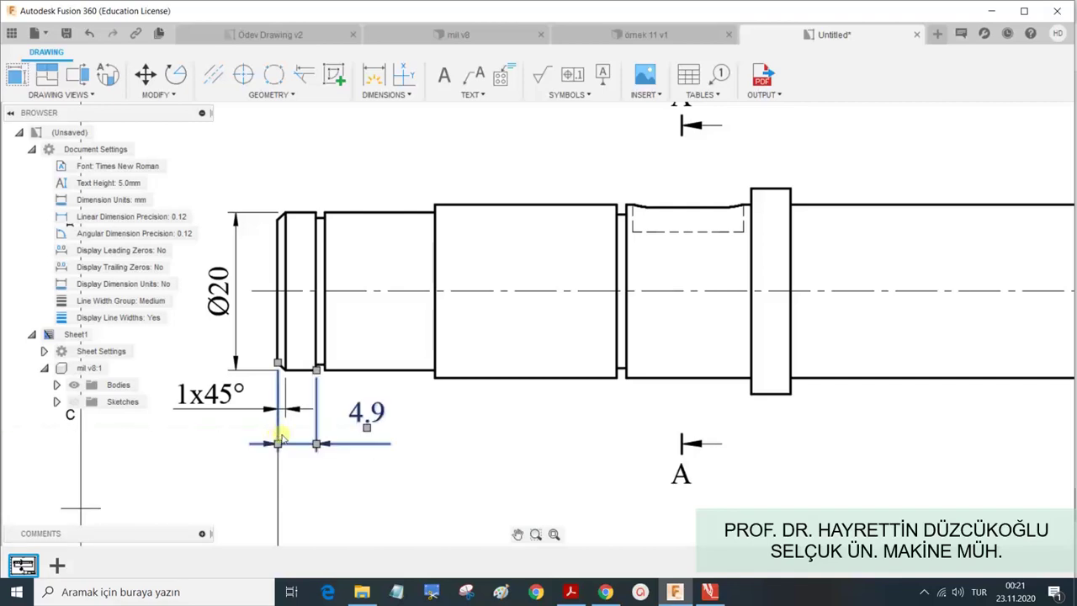
Reposition the 4.9 dimension beneath the 1x45° chamfer note.
left_click_drag(366, 427, 264, 434)
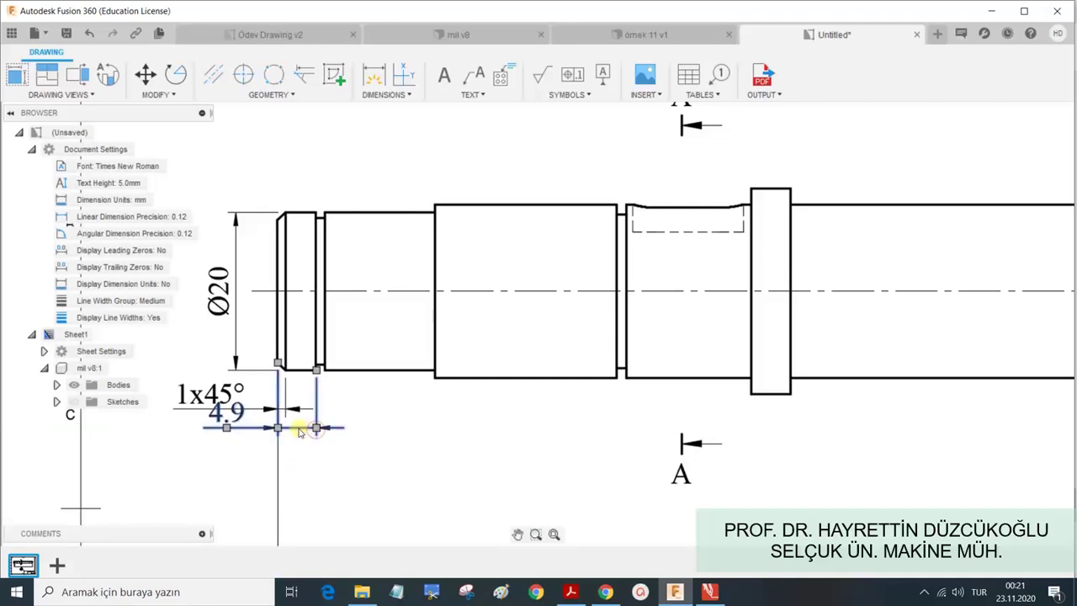
left_click_drag(279, 430, 278, 442)
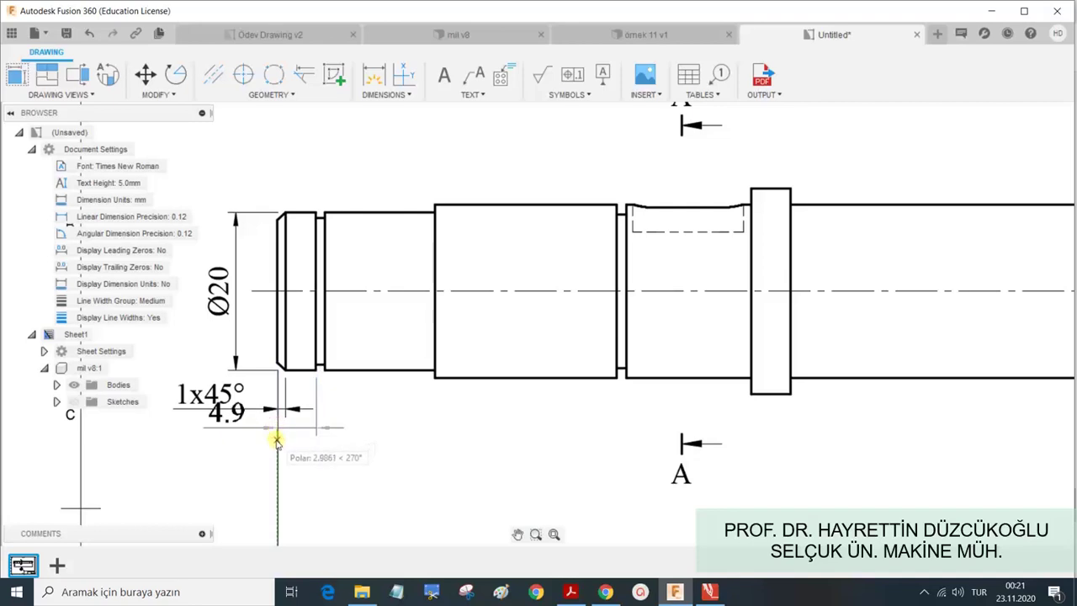
left_click(299, 434)
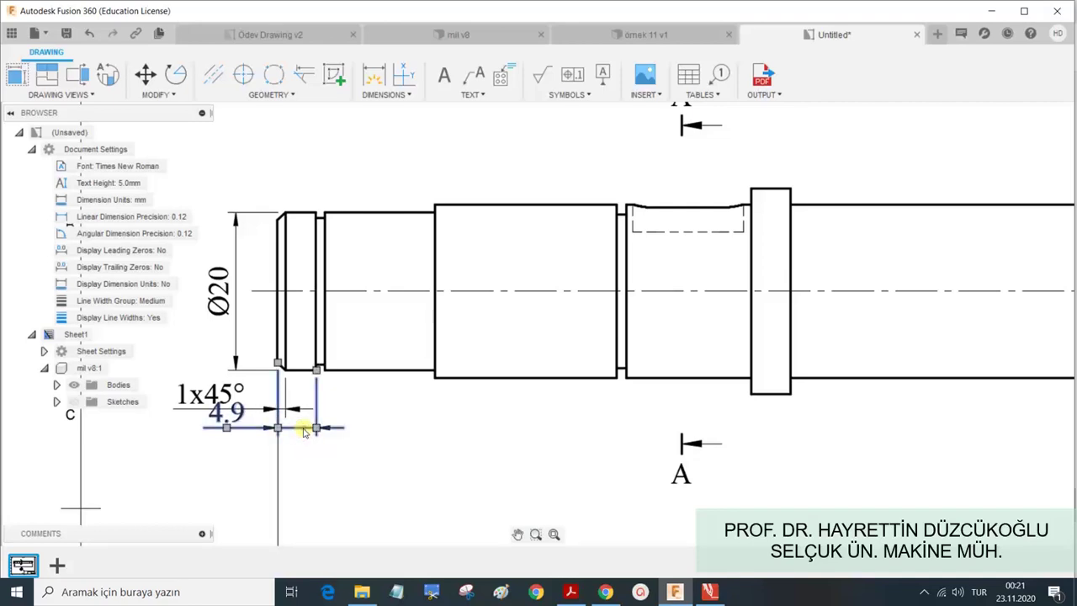
left_click(225, 429)
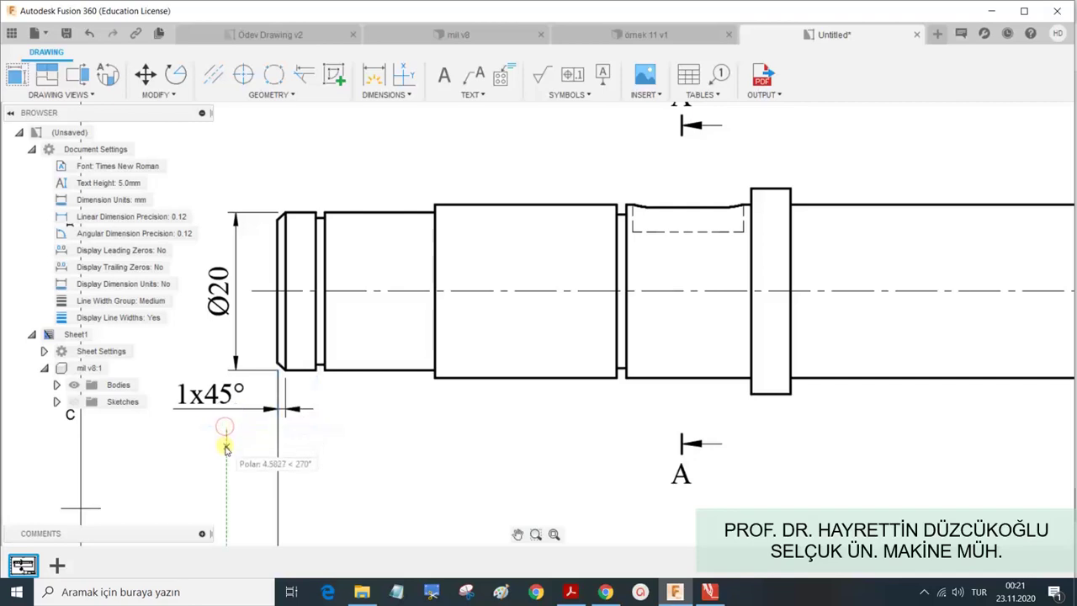
left_click(225, 439)
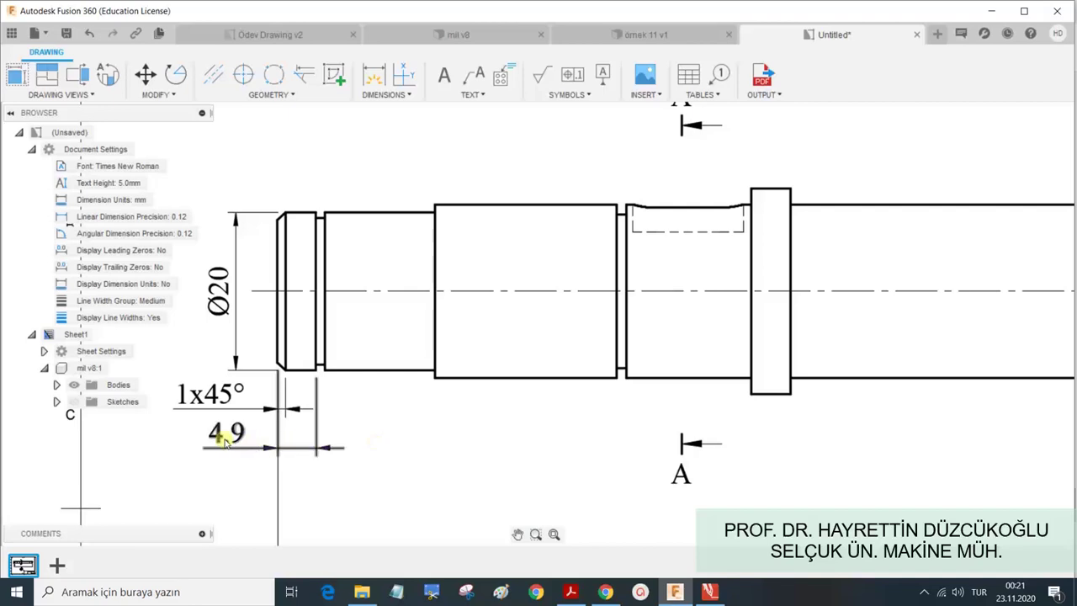
scroll(395, 421, "down", 3)
scroll(410, 402, "down", 2)
scroll(413, 404, "up", 2)
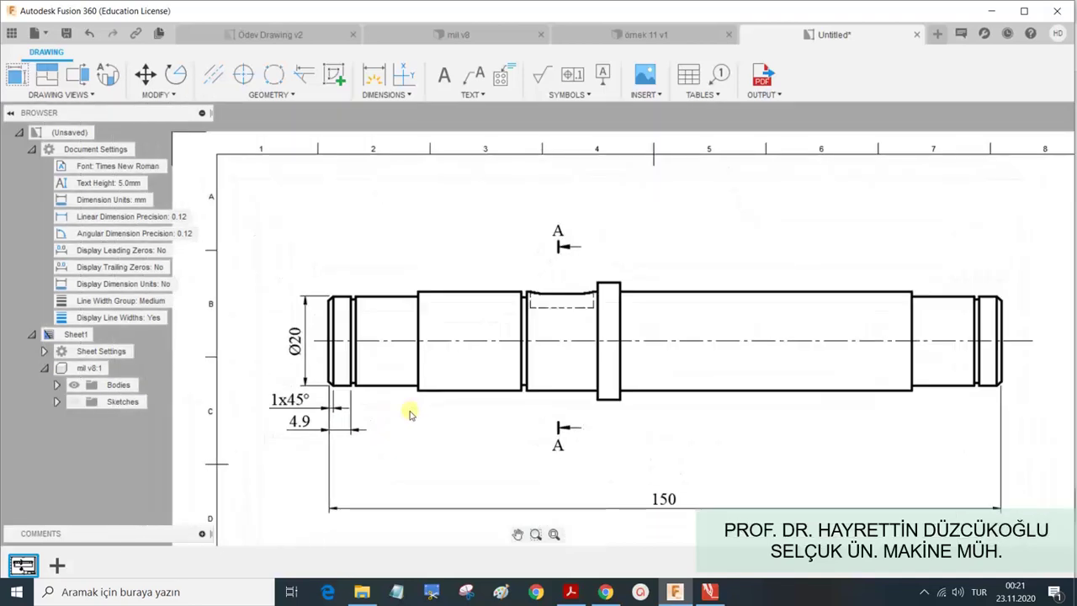
scroll(409, 413, "up", 2)
scroll(403, 412, "down", 2)
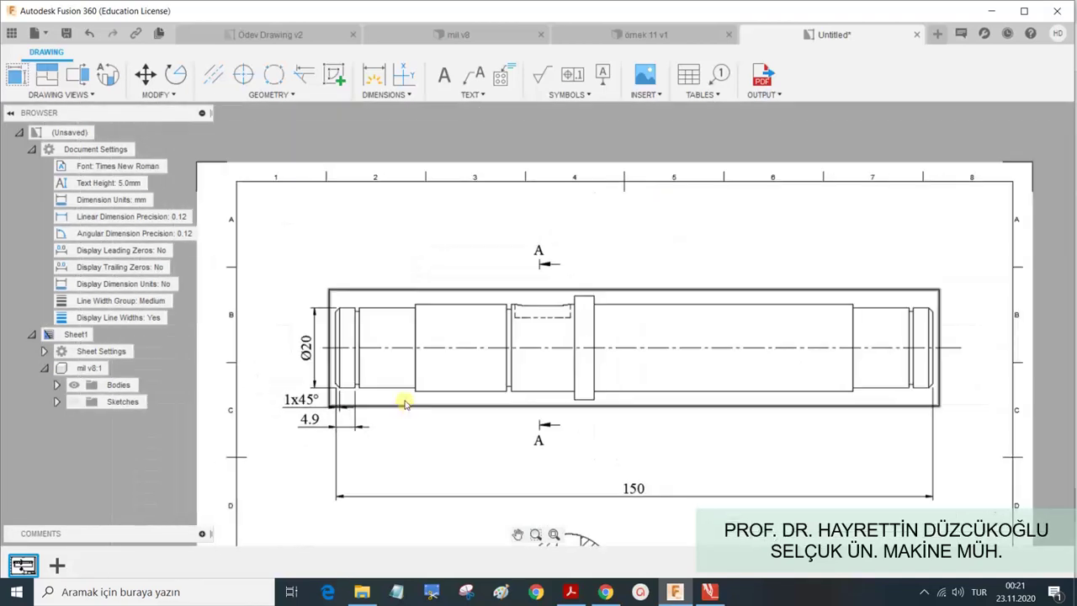
scroll(404, 399, "down", 1)
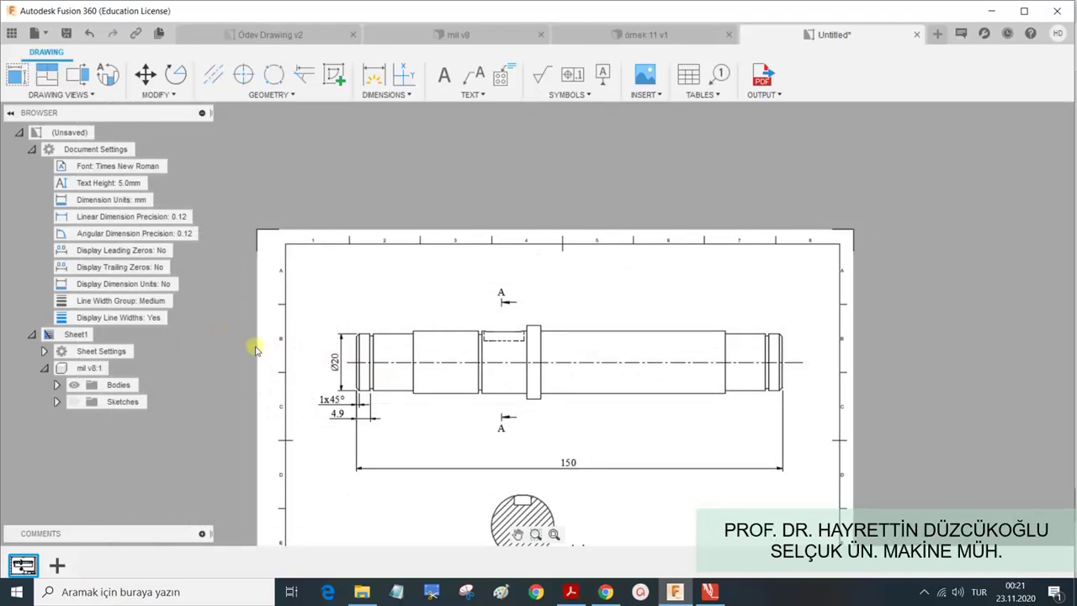
Realign the 4.9 dimension's extension-line grips with the shaft end and groove.
scroll(581, 404, "up", 1)
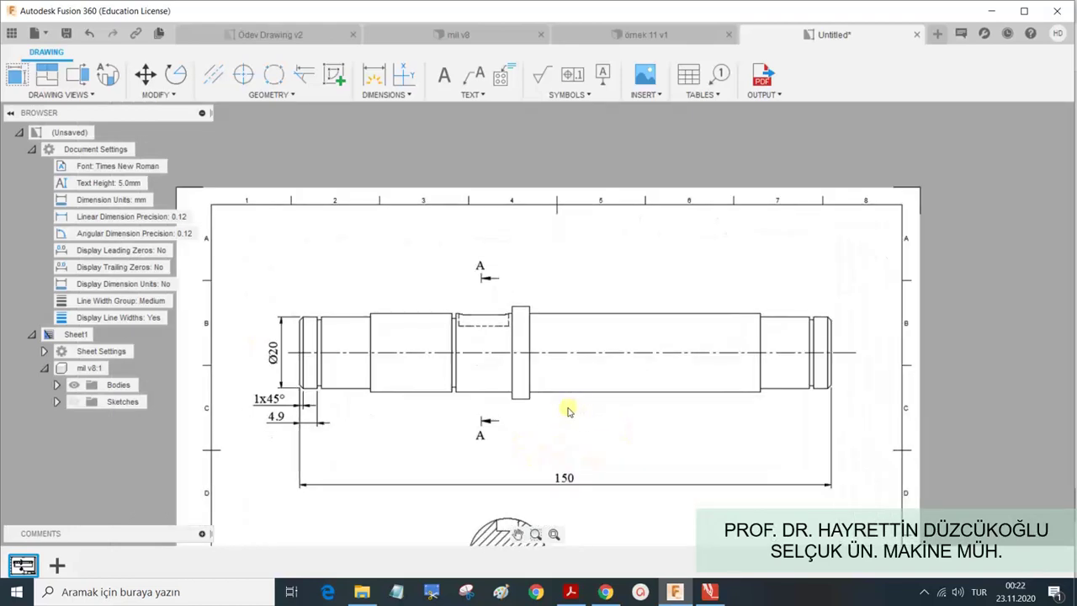
scroll(570, 411, "up", 1)
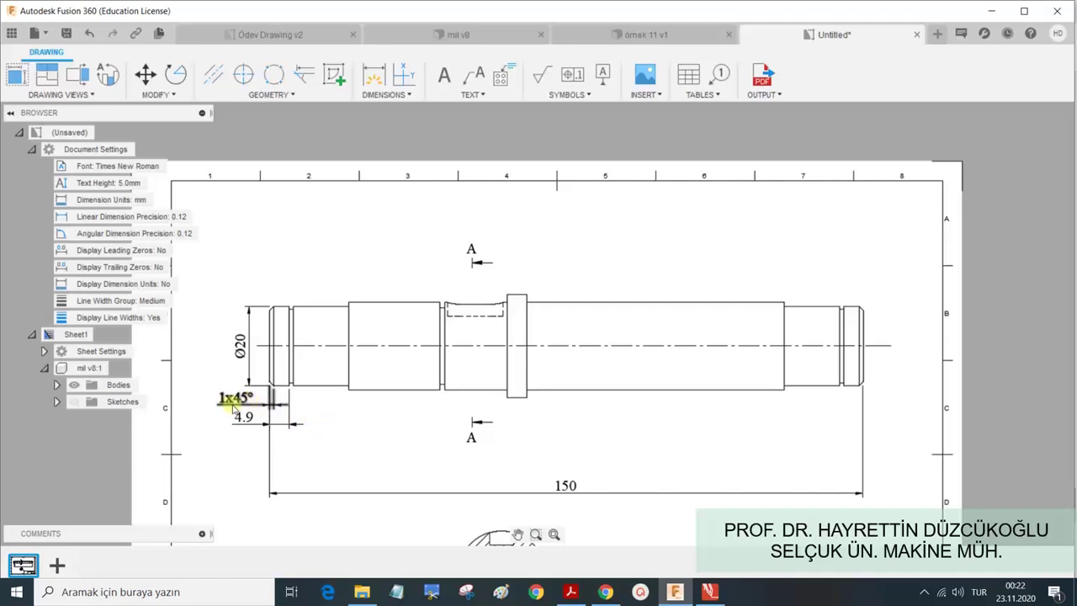
left_click(346, 434)
scroll(335, 433, "up", 2)
left_click(264, 424)
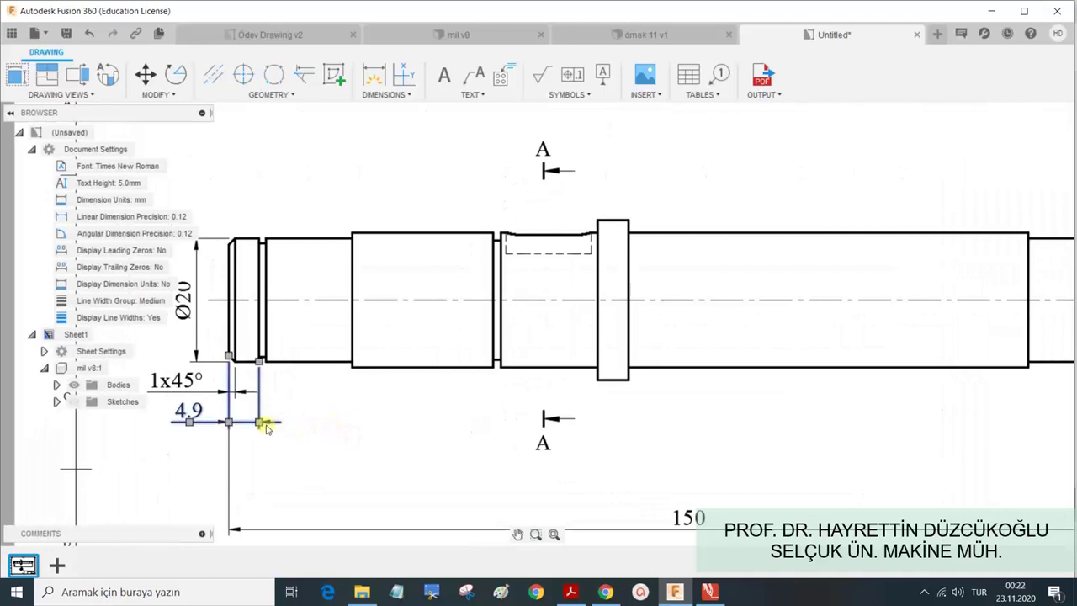
left_click(262, 424)
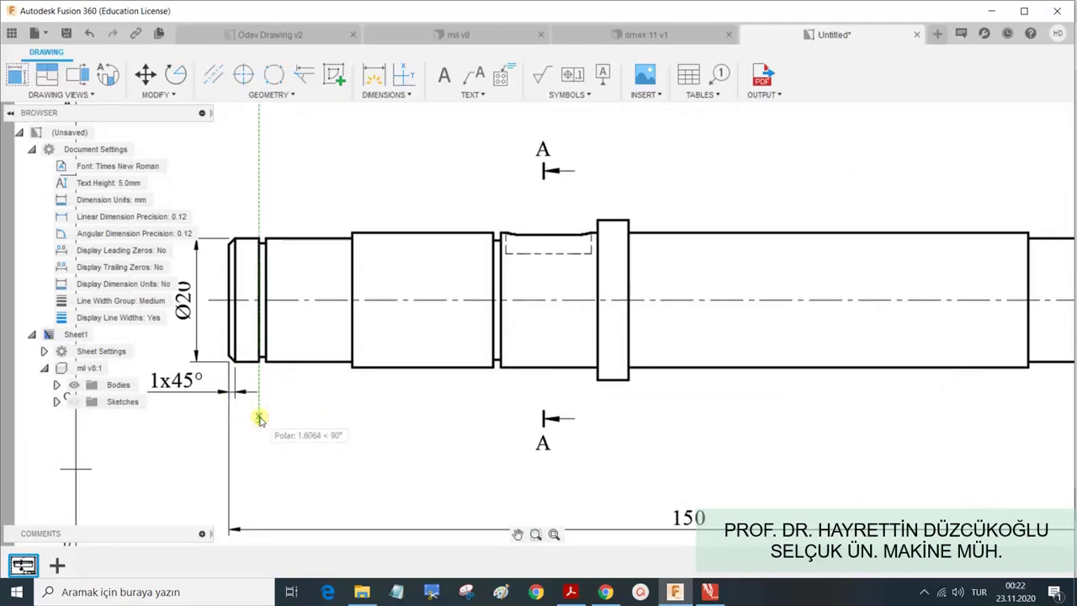
left_click(259, 418)
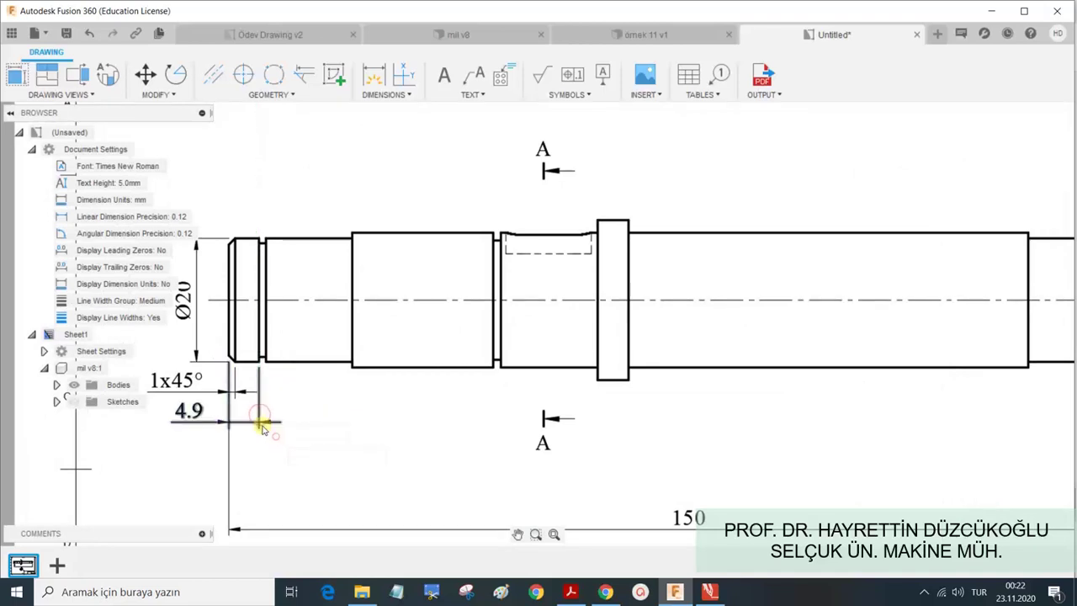
left_click(276, 436)
left_click(259, 424)
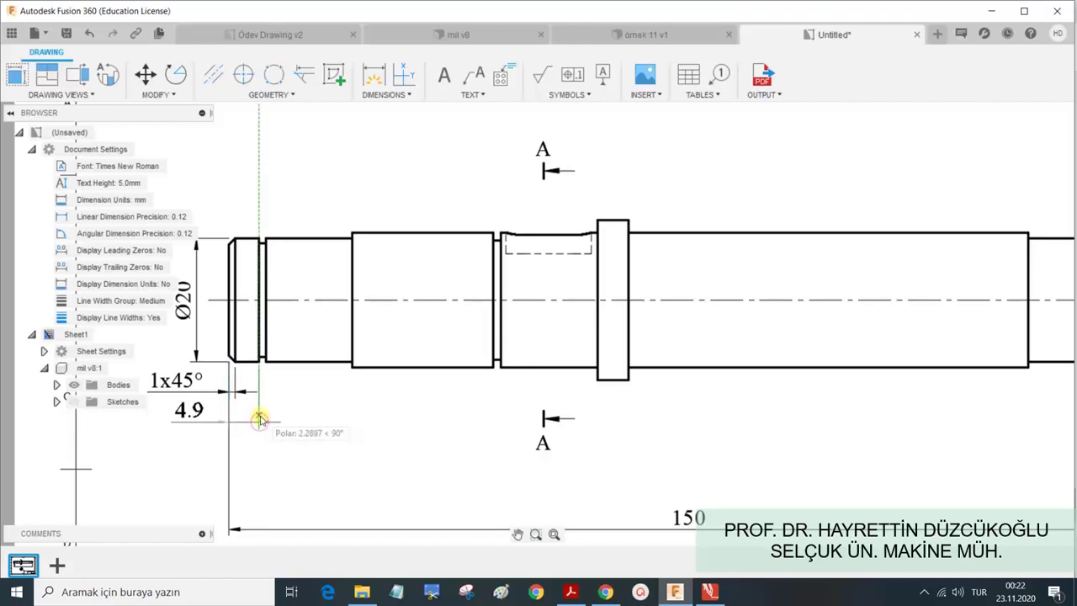
left_click(260, 419)
left_click(263, 433)
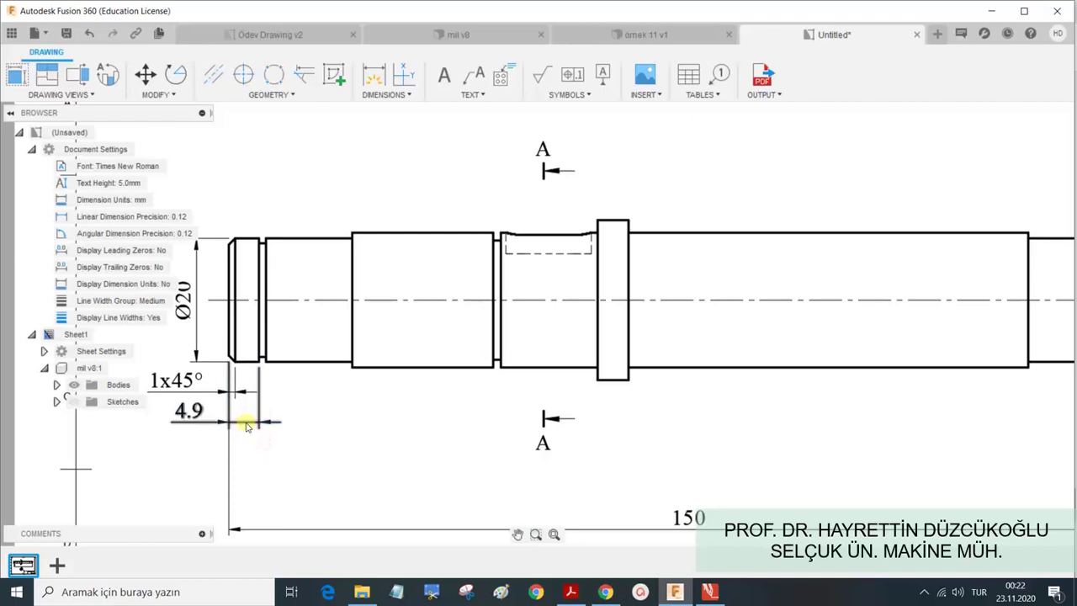
left_click(244, 420)
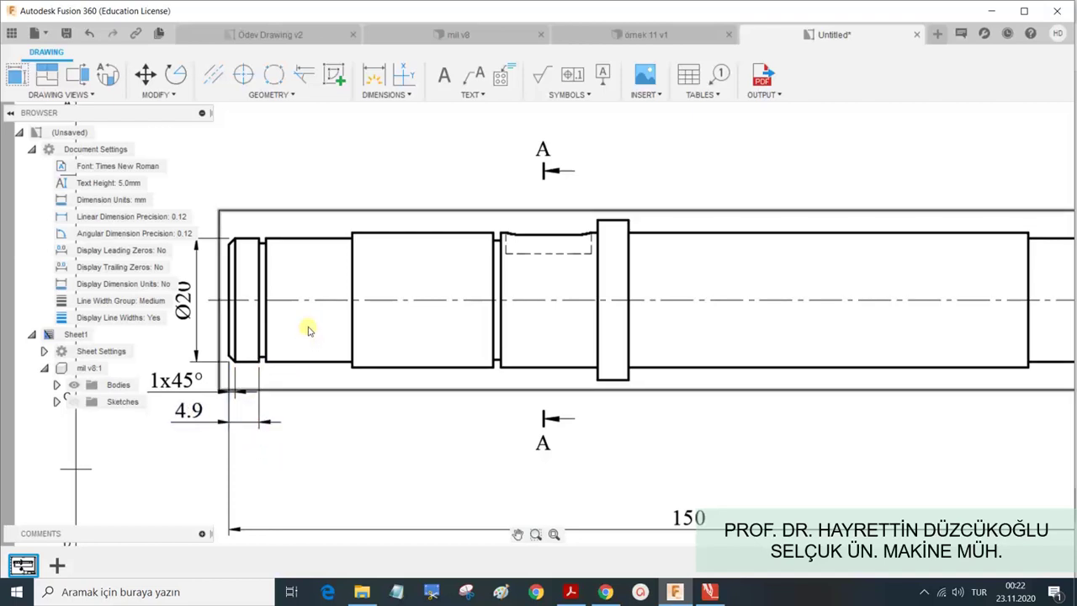
Zoom and pan over the dimensioned shaft drawing to the sheet's left border, then switch to Chrome.
scroll(283, 276, "up", 2)
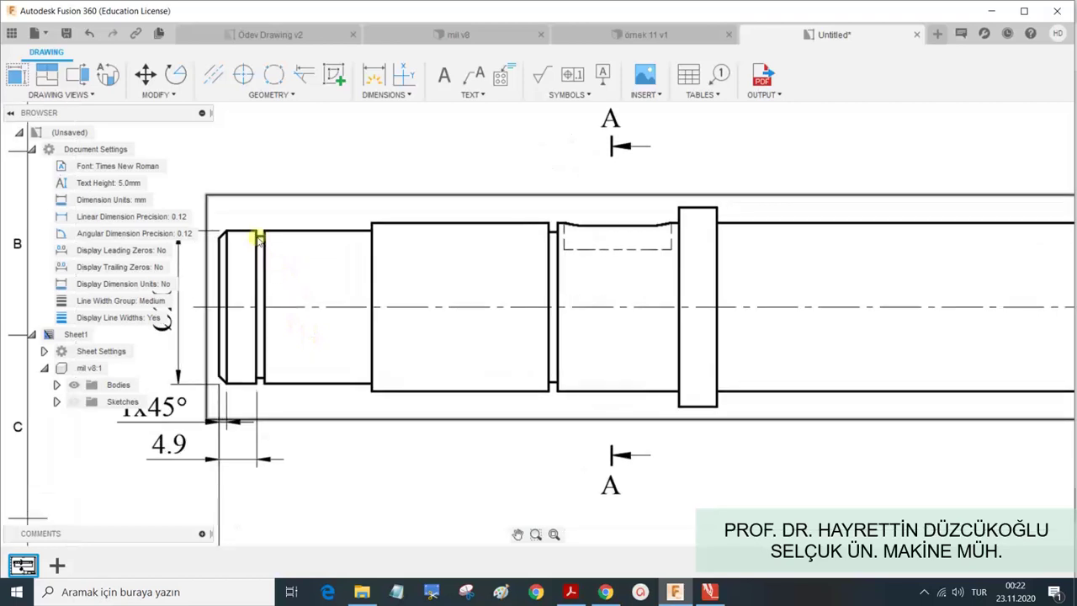
scroll(259, 238, "down", 1)
scroll(257, 237, "down", 1)
scroll(255, 240, "up", 2)
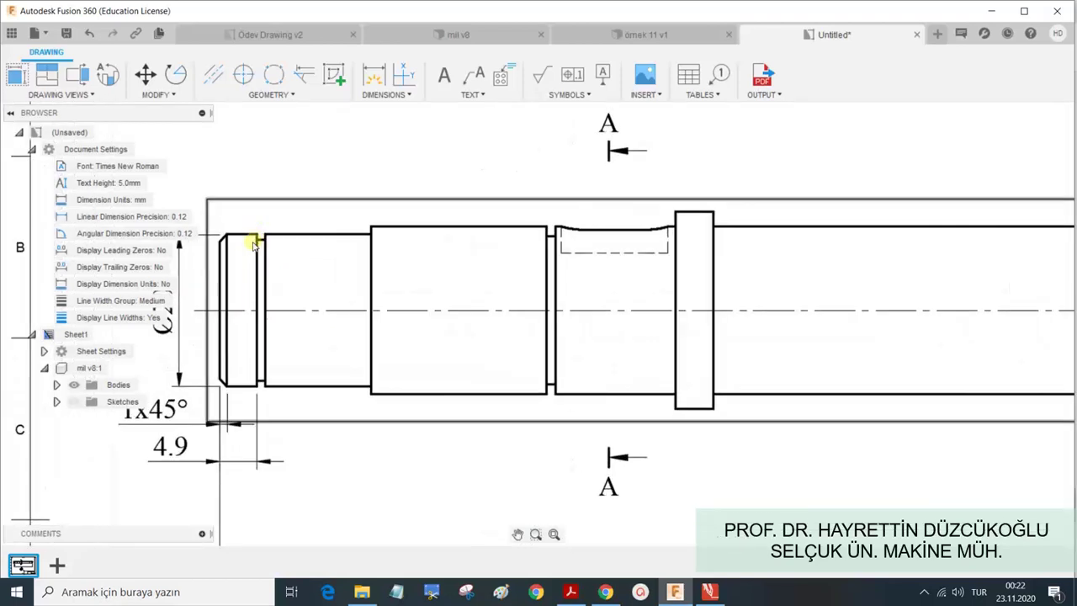
scroll(251, 251, "up", 2)
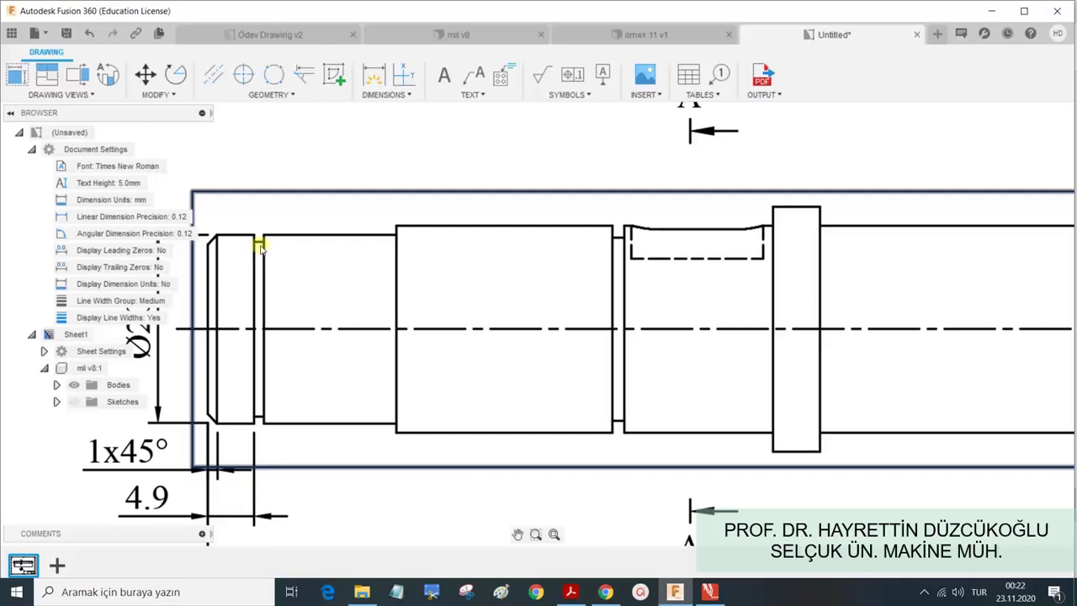
scroll(263, 241, "down", 1)
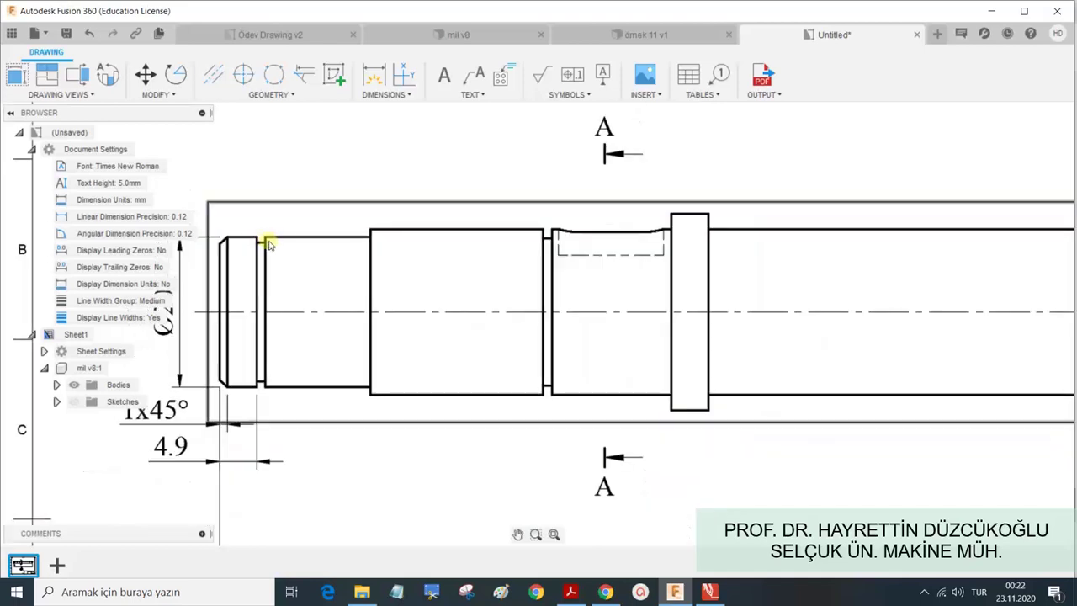
scroll(261, 253, "down", 1)
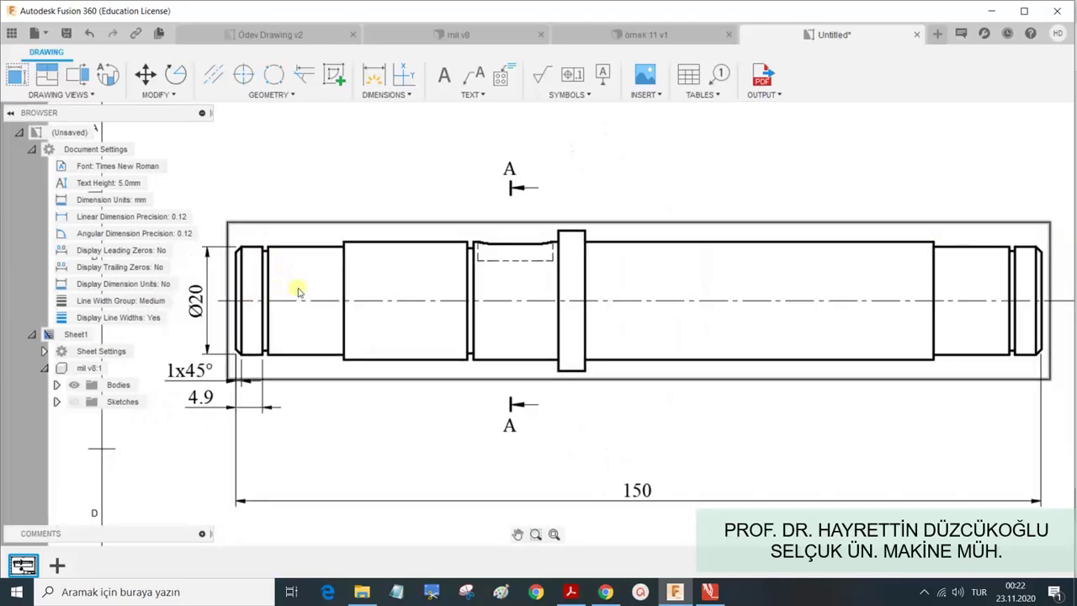
middle_click_drag(295, 287, 434, 275)
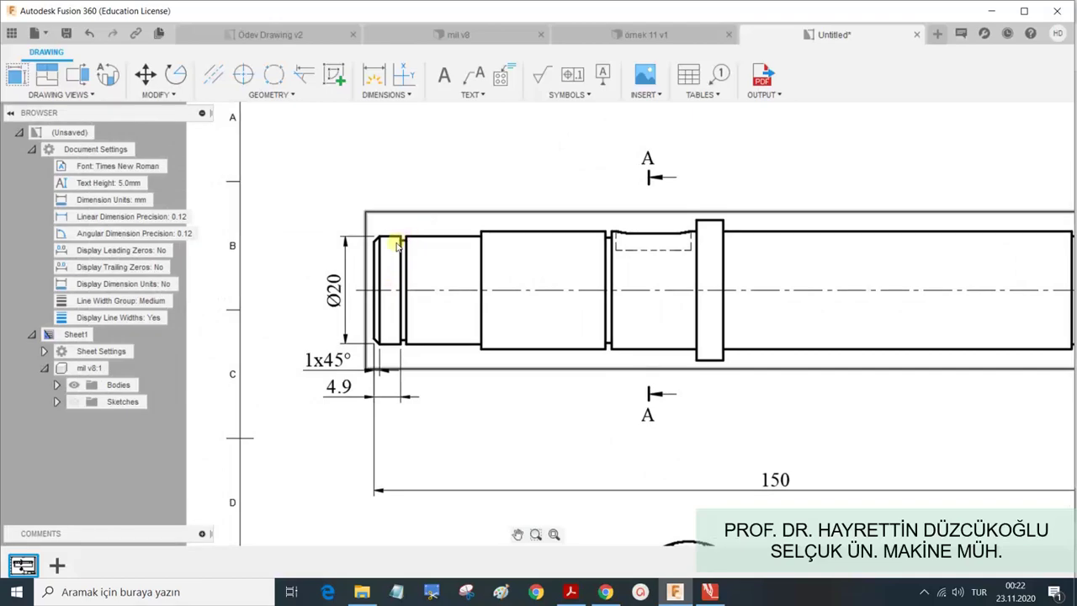
left_click(537, 593)
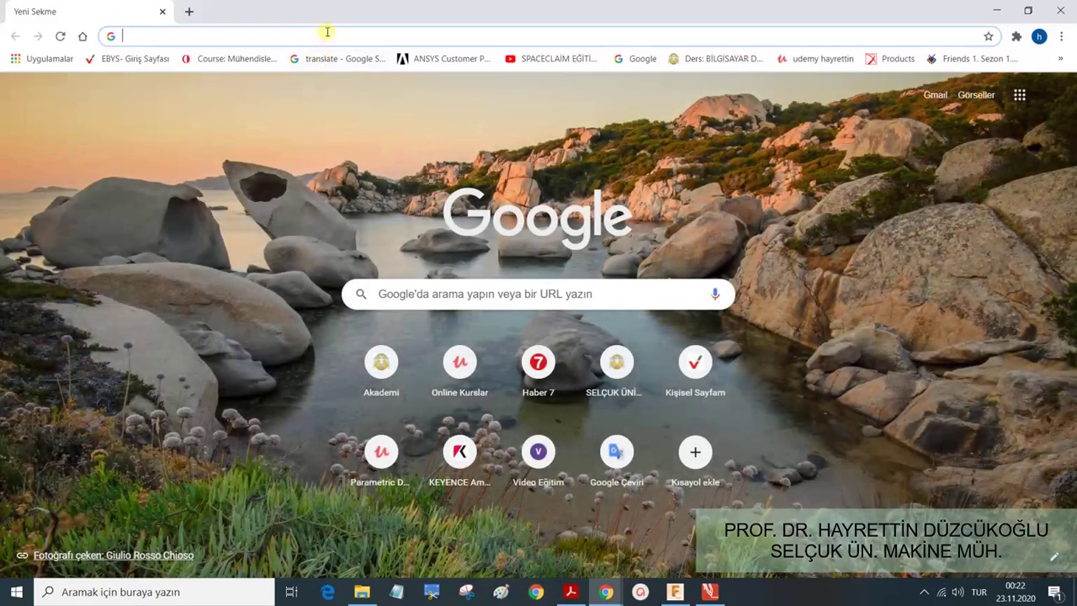
Search 'mil segmanı' and open the DIN 471 circlip size table page from the image results.
left_click(326, 31)
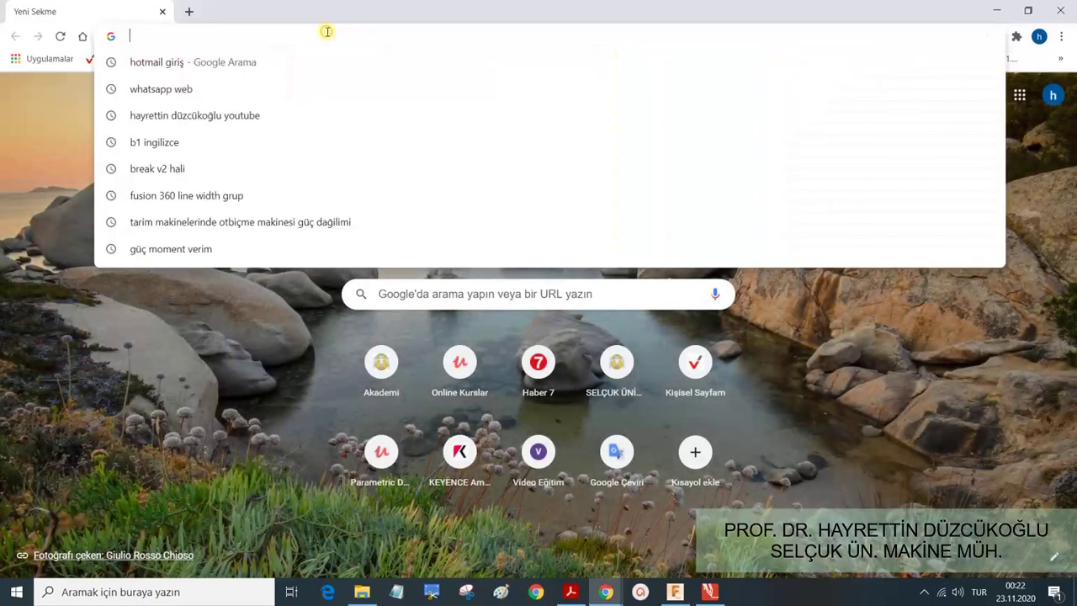
type("m")
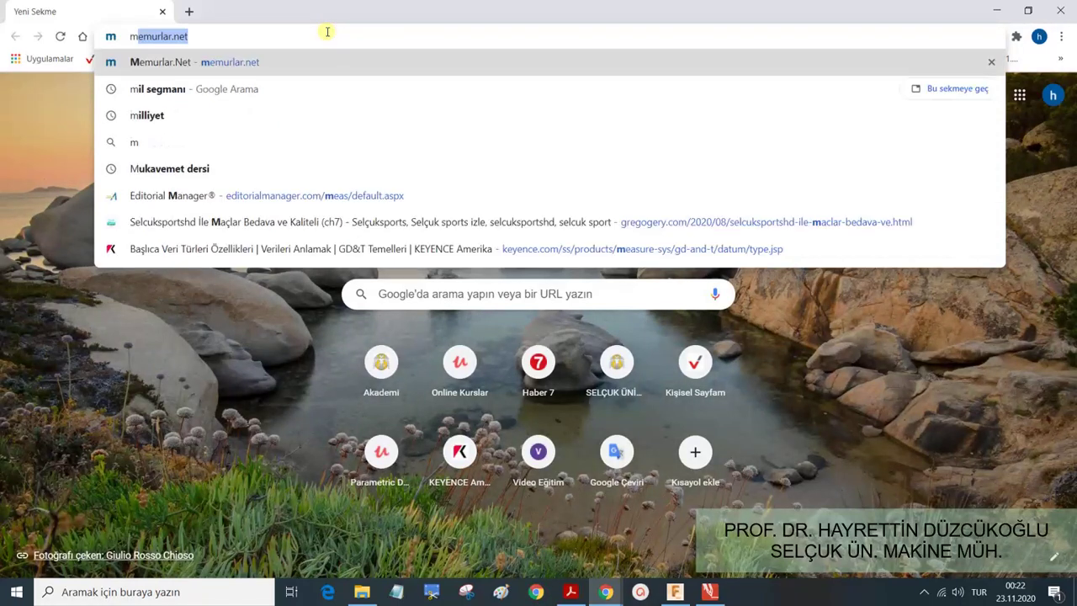
type("il segmanı")
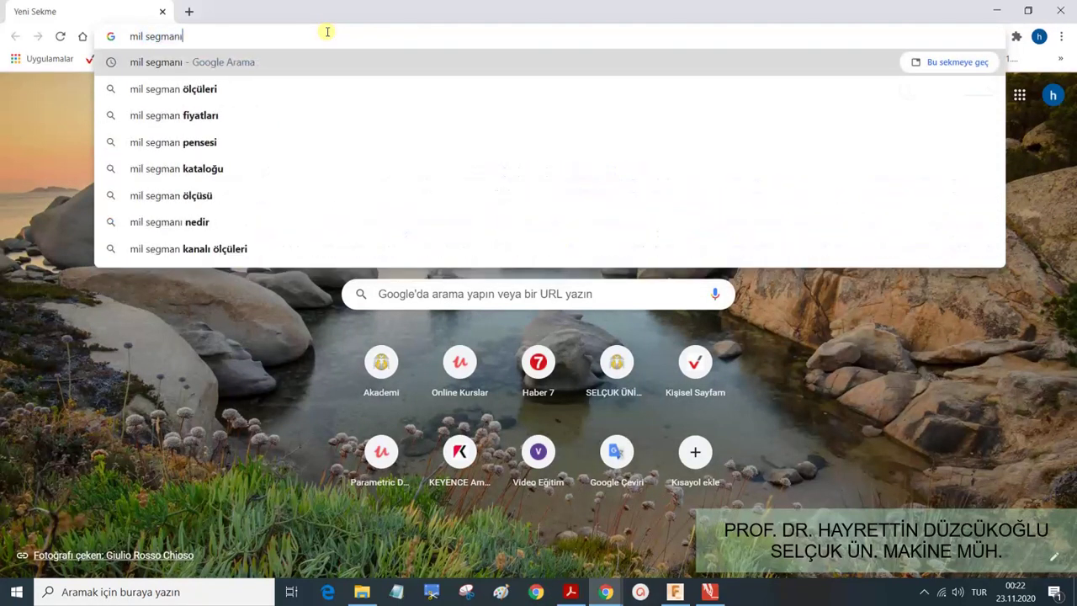
key("Return")
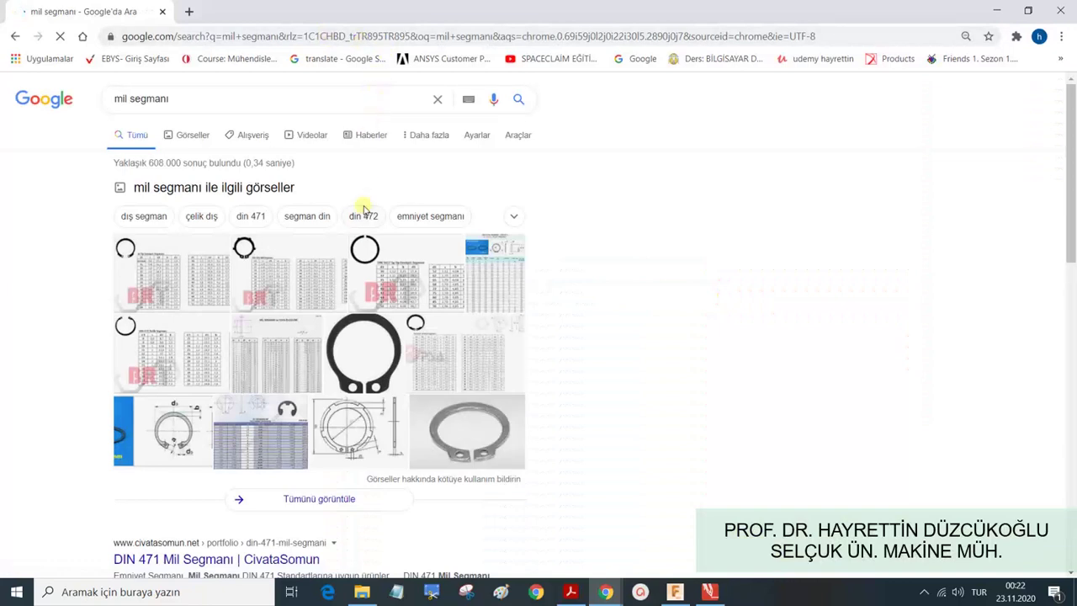
scroll(253, 337, "down", 1)
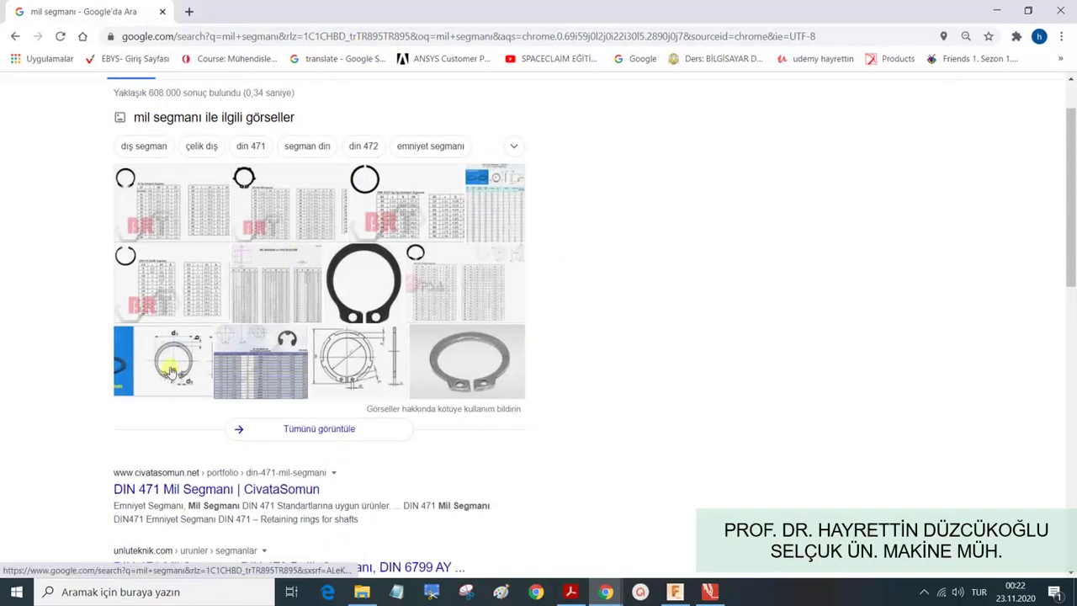
left_click(487, 200)
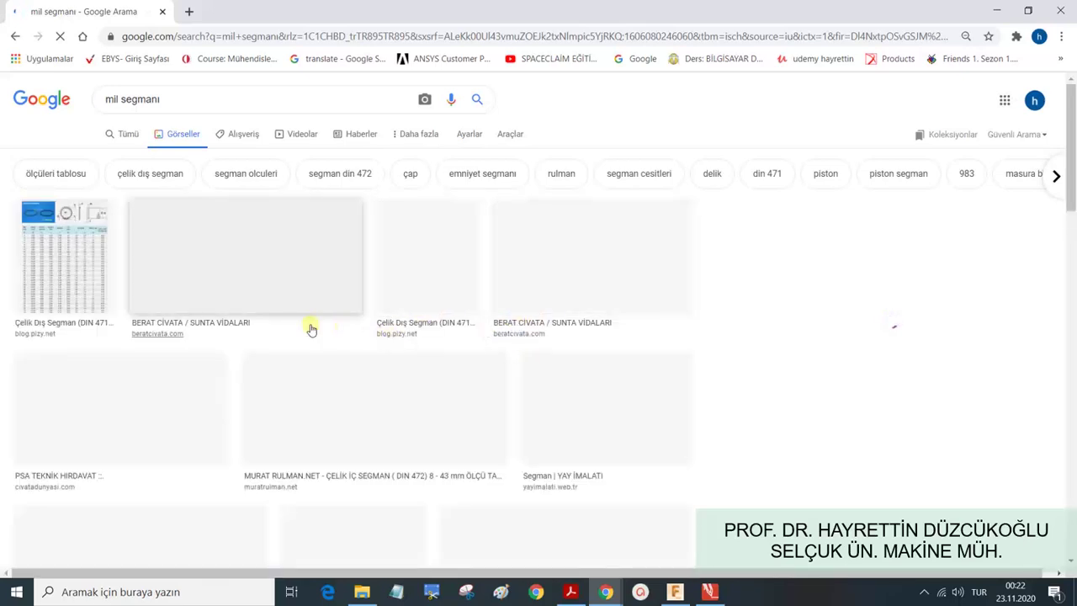
left_click(67, 268)
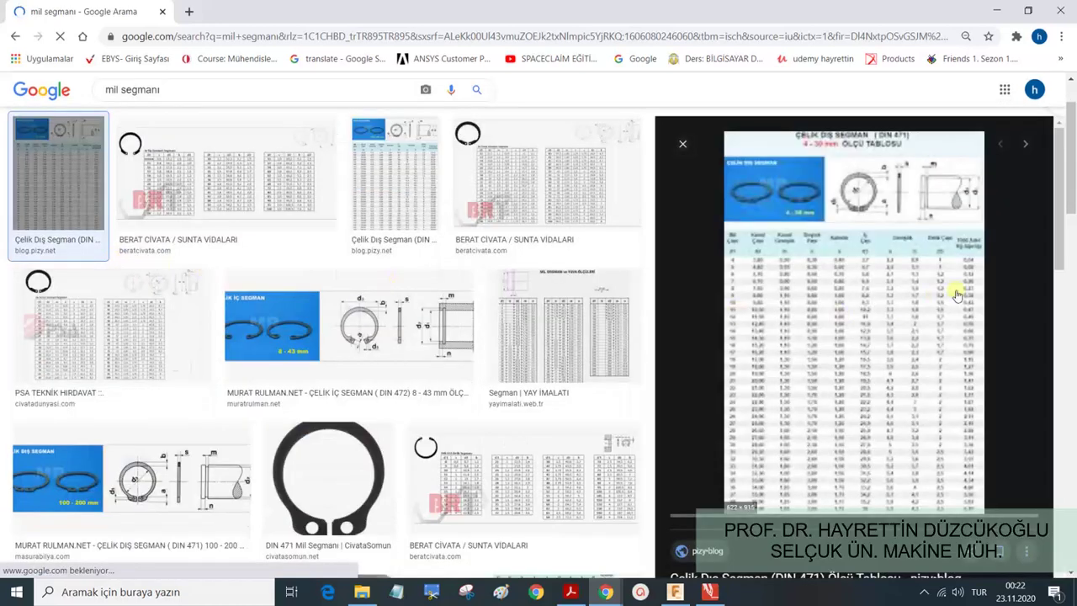
left_click(892, 310)
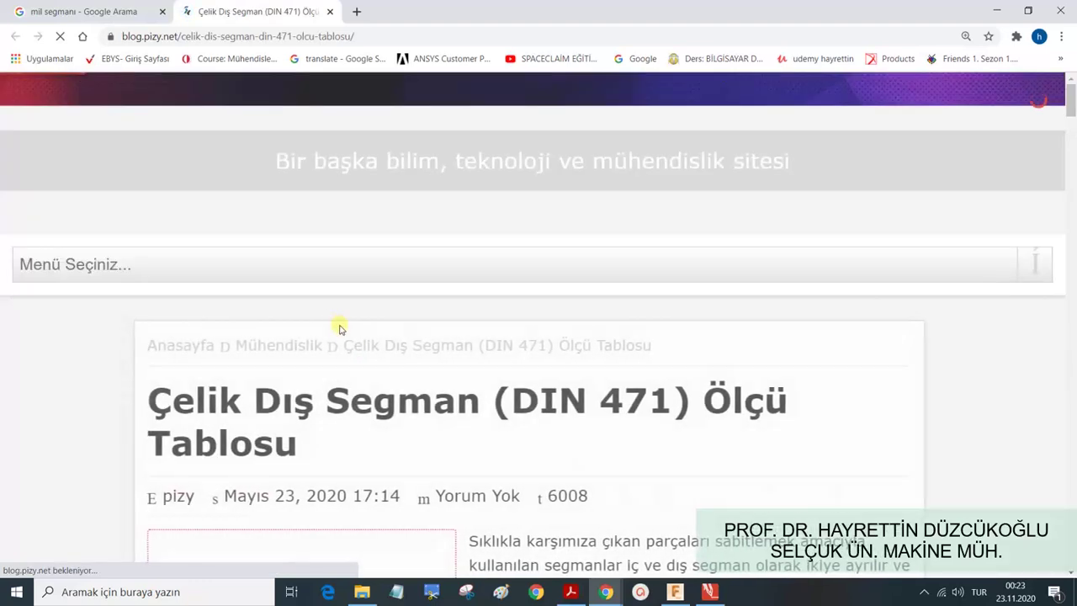
Scroll down to the DIN 471 circlip size table, briefly checking the Fusion 360 shaft drawing.
scroll(555, 337, "down", 2)
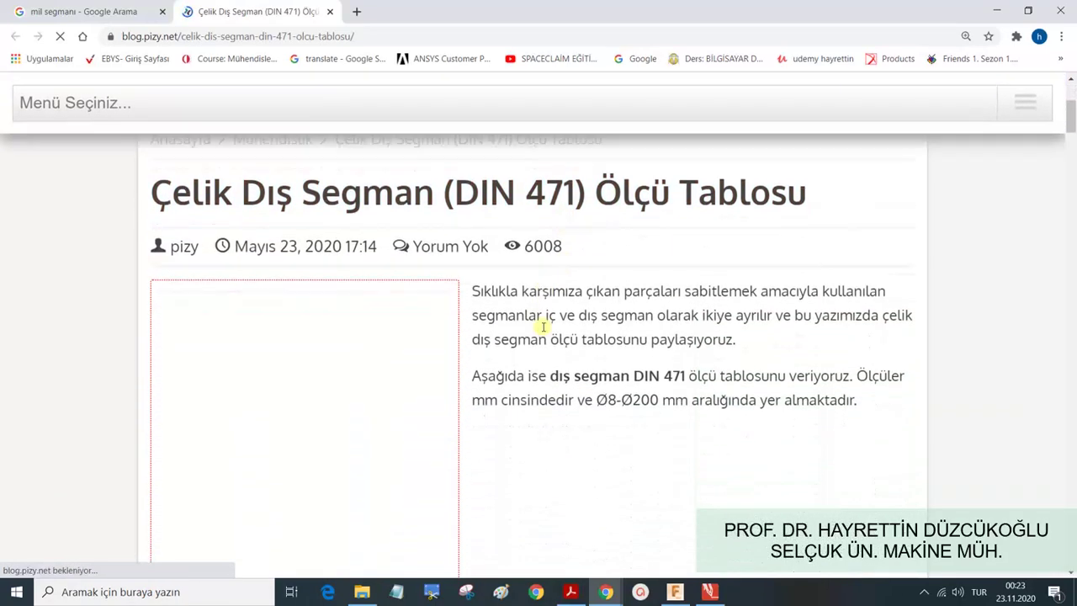
scroll(543, 332, "down", 3)
scroll(623, 304, "down", 3)
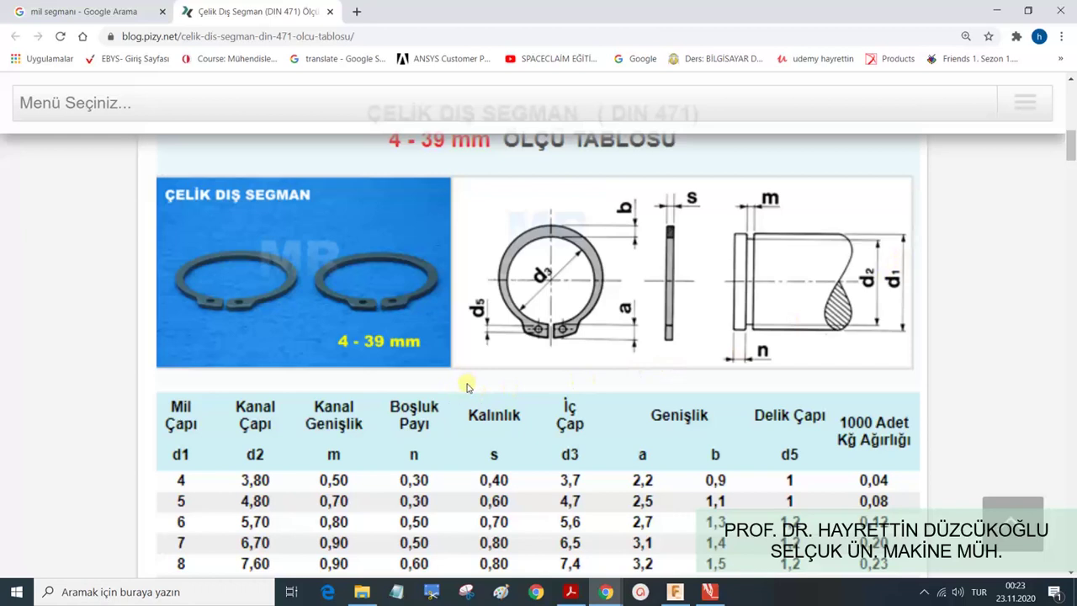
scroll(289, 385, "down", 2)
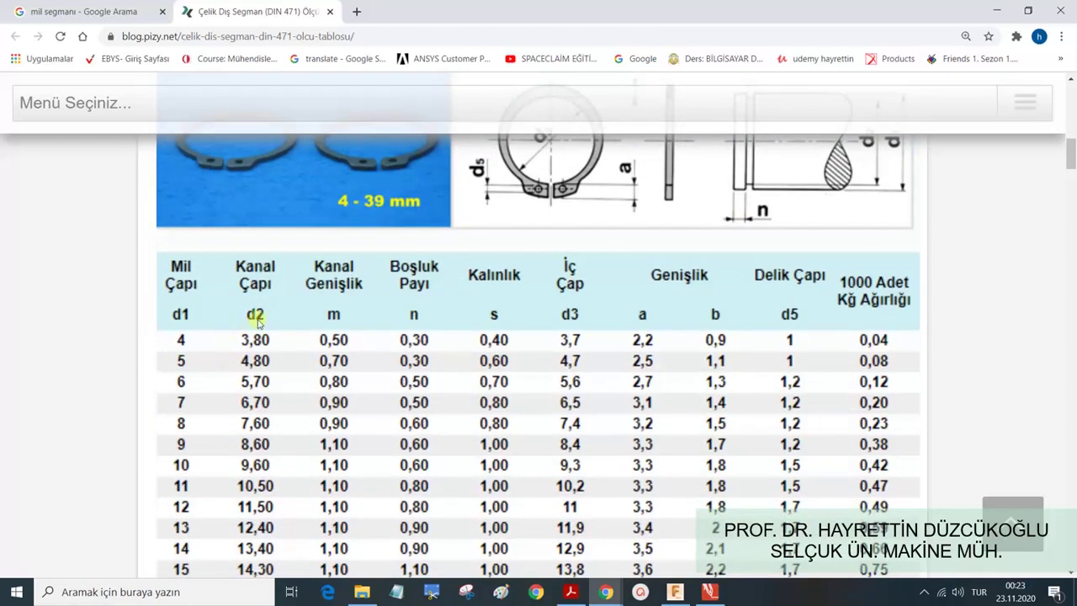
scroll(308, 351, "up", 2)
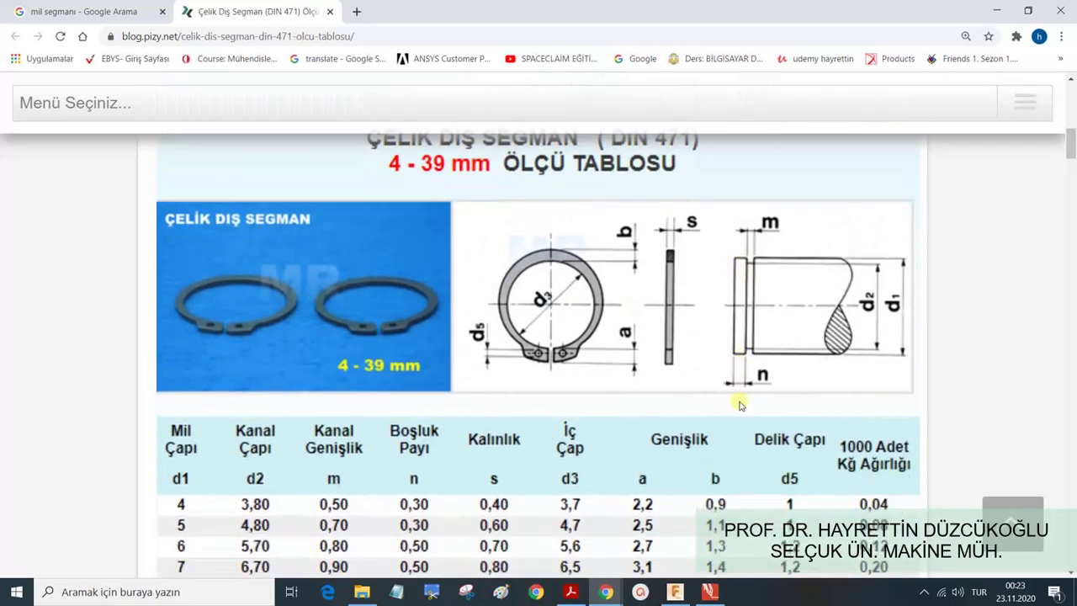
scroll(741, 406, "down", 1)
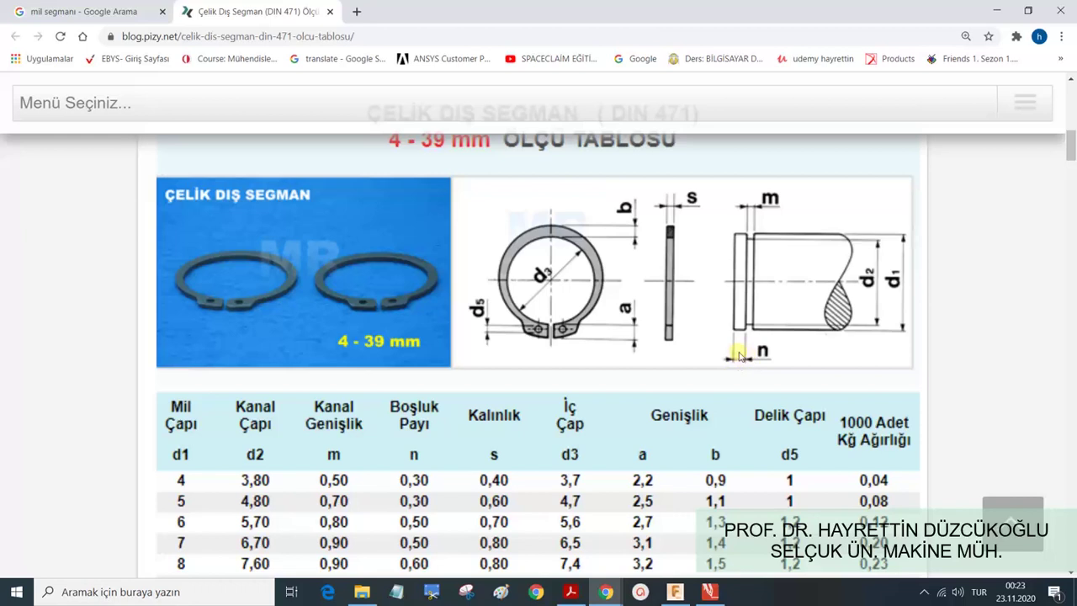
scroll(741, 356, "down", 1)
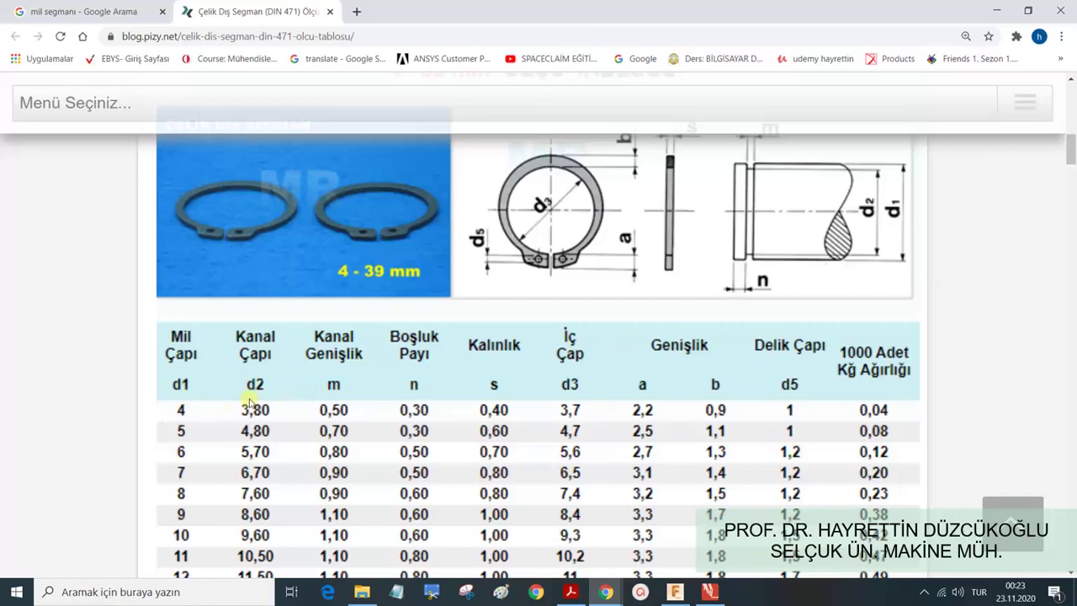
left_click(673, 592)
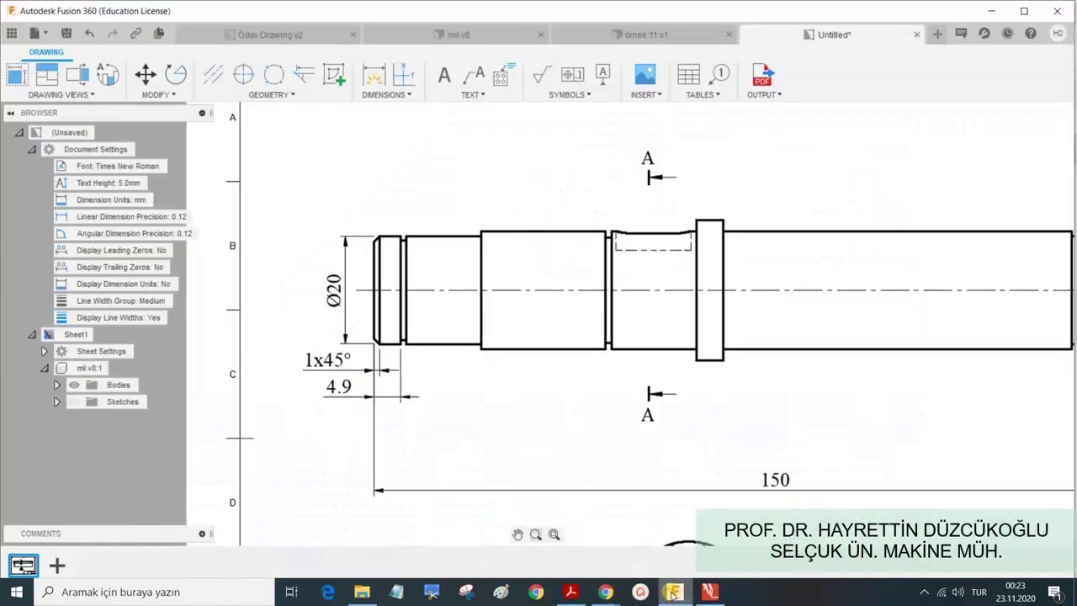
left_click(673, 591)
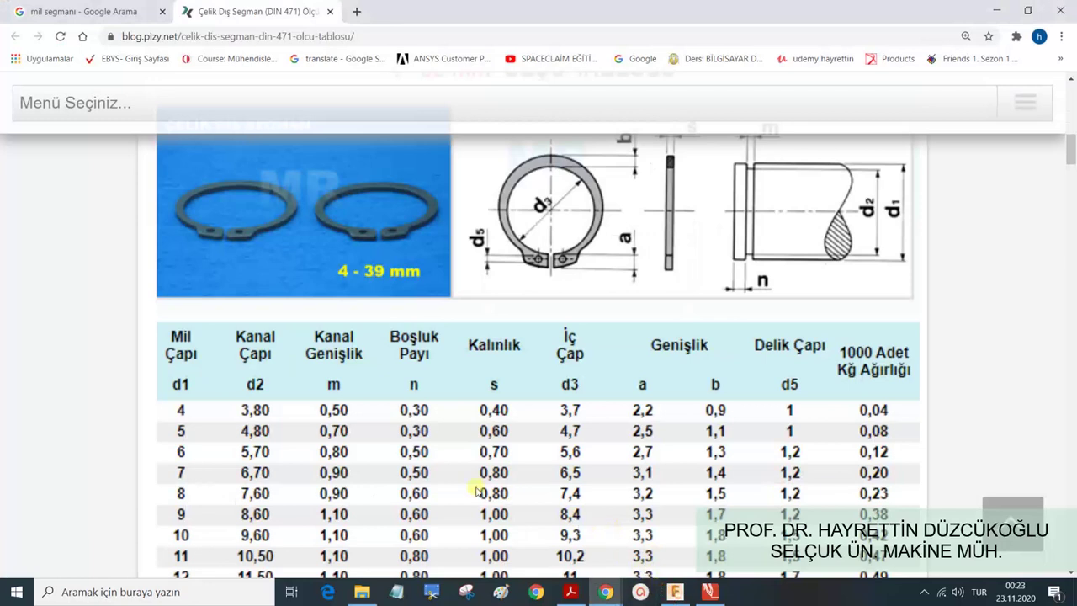
Scroll the DIN 471 table to rows 4–22, showing the Ø20 row: d2 19,00, m 1,30, n 1,50.
scroll(255, 462, "down", 1)
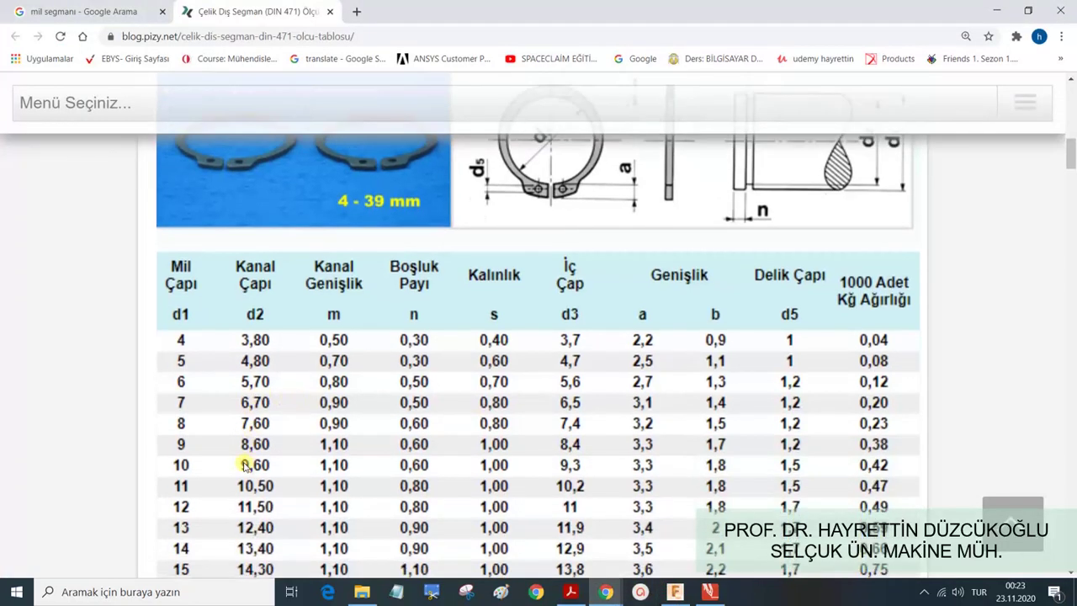
scroll(246, 464, "down", 1)
scroll(247, 461, "down", 1)
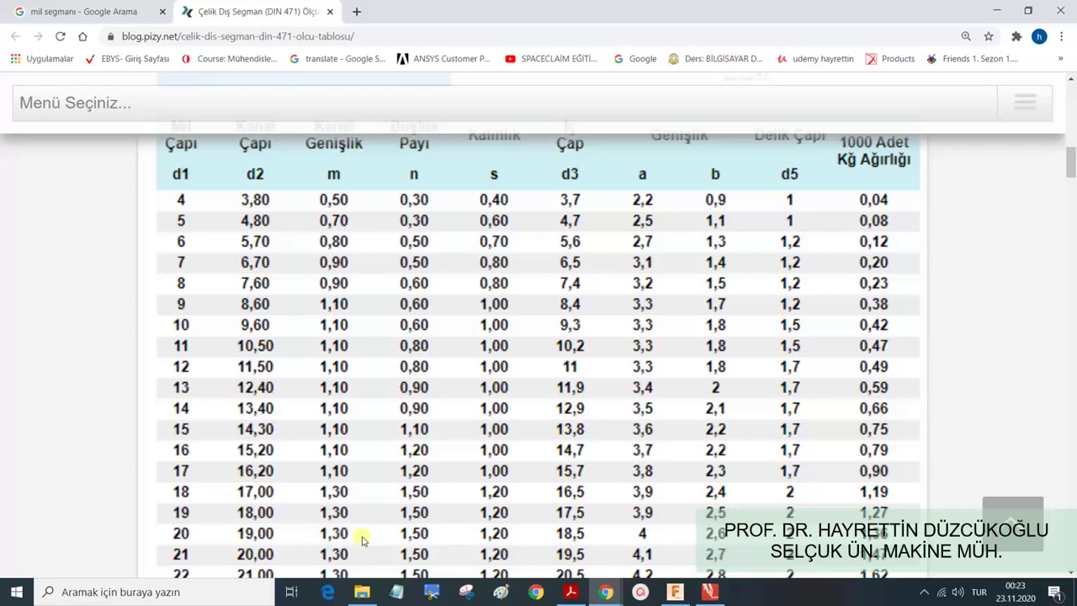
scroll(361, 540, "up", 3)
scroll(570, 392, "up", 2)
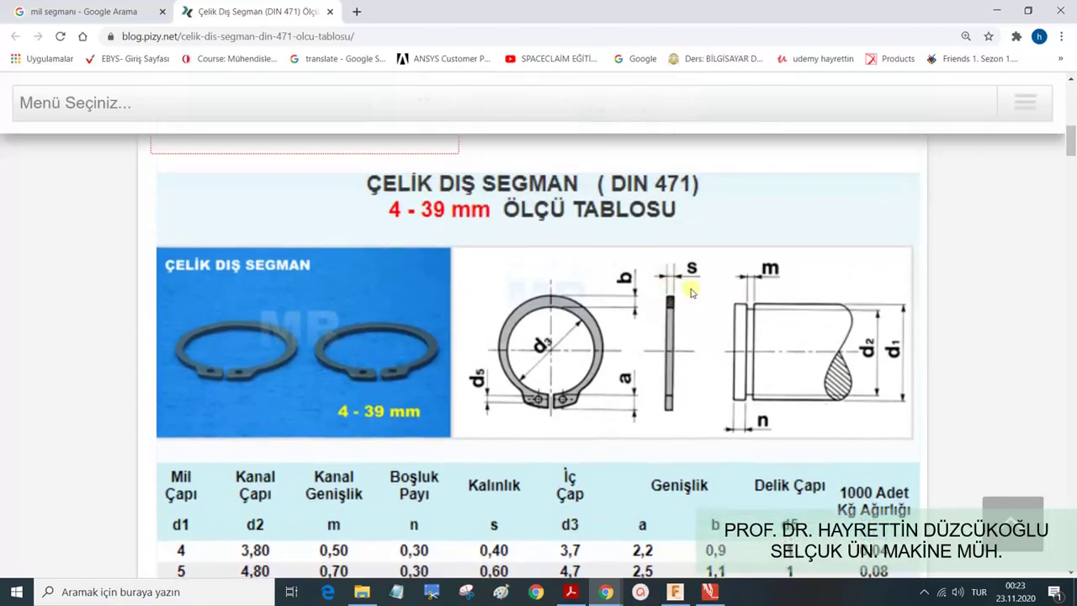
scroll(665, 324, "down", 2)
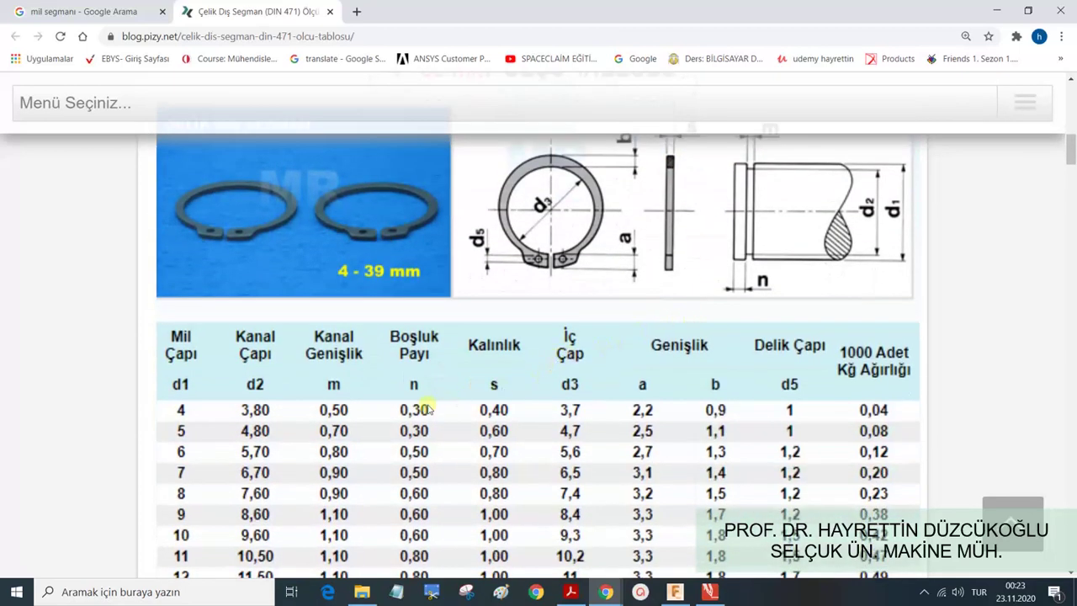
scroll(493, 426, "down", 3)
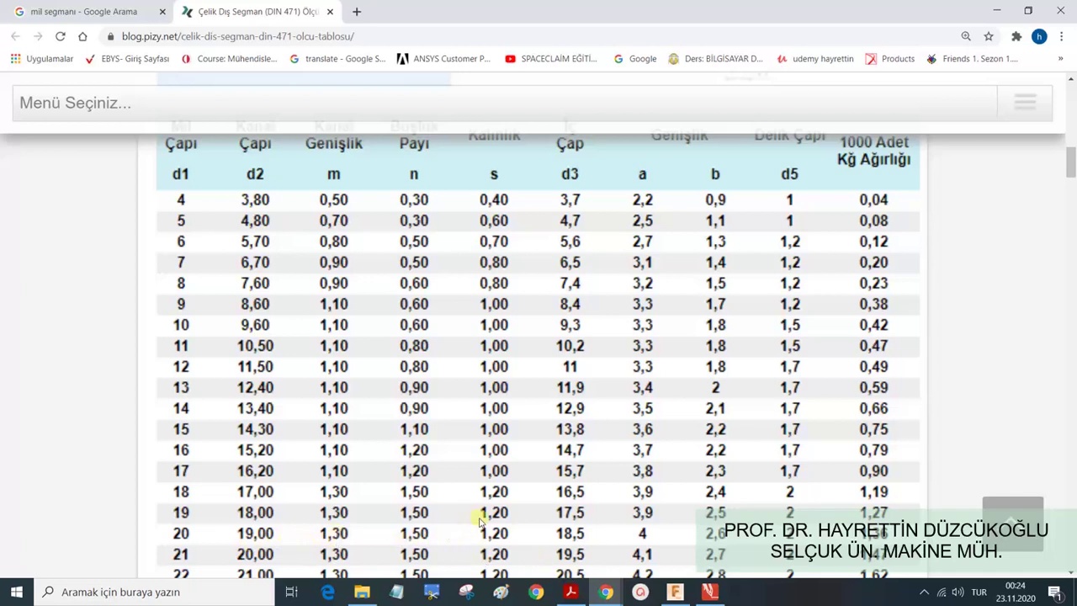
Look over the DIN 471 circlip size table in Chrome, then return to the Fusion 360 shaft drawing.
scroll(482, 518, "up", 1)
scroll(489, 501, "up", 2)
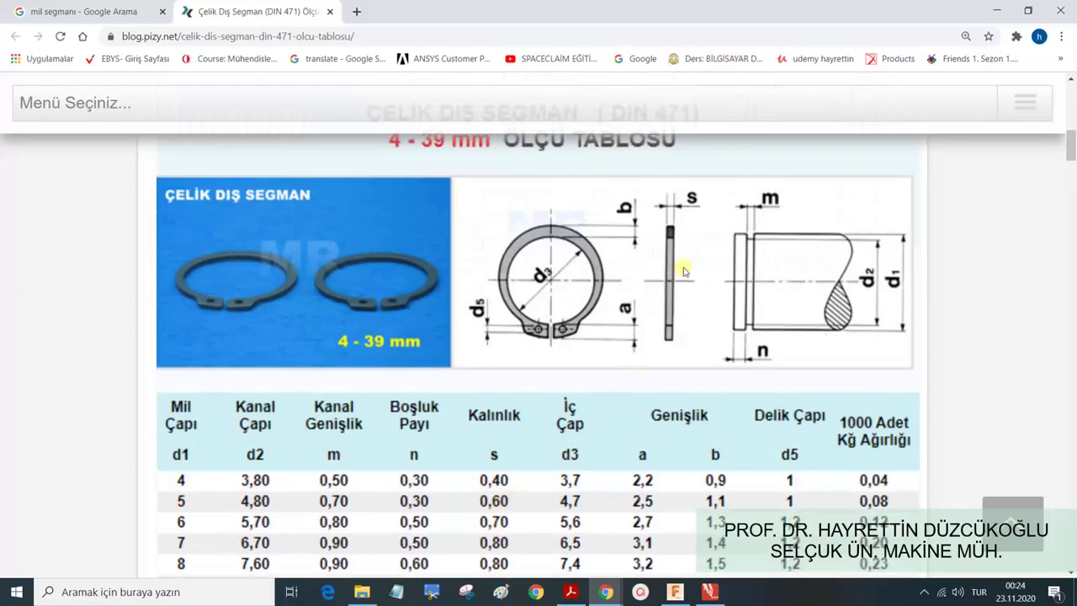
scroll(707, 273, "down", 4)
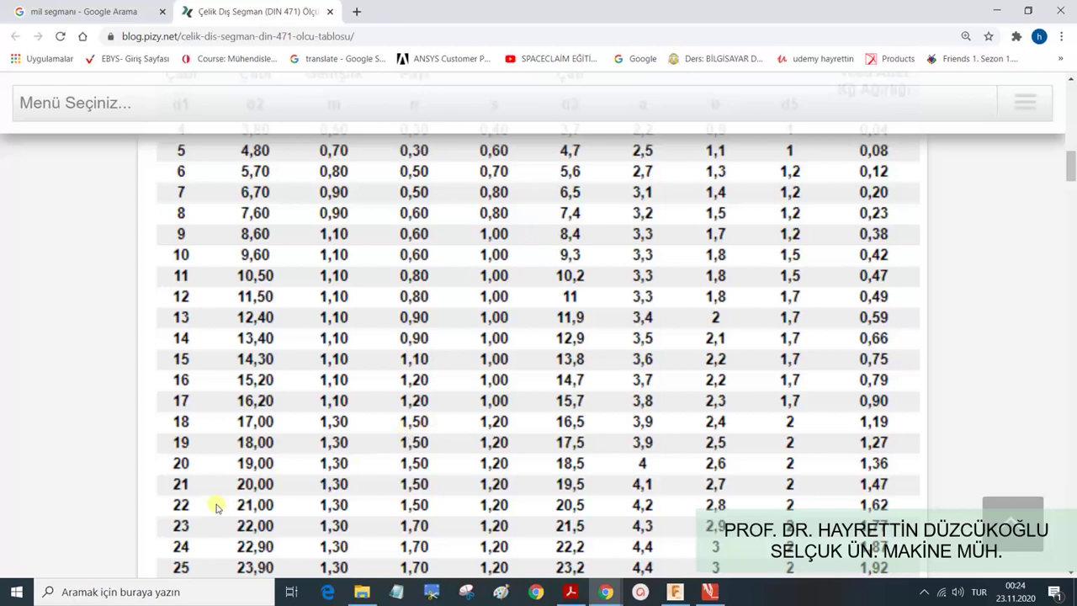
left_click(690, 594)
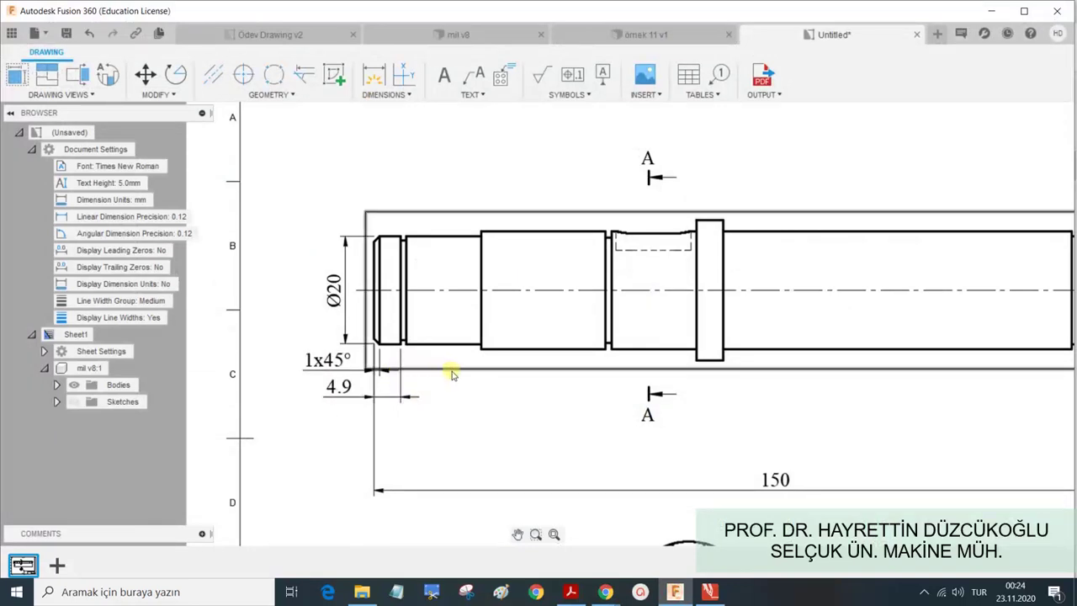
Start a detail view on the main shaft view, circling the left-end groove.
left_click(175, 75)
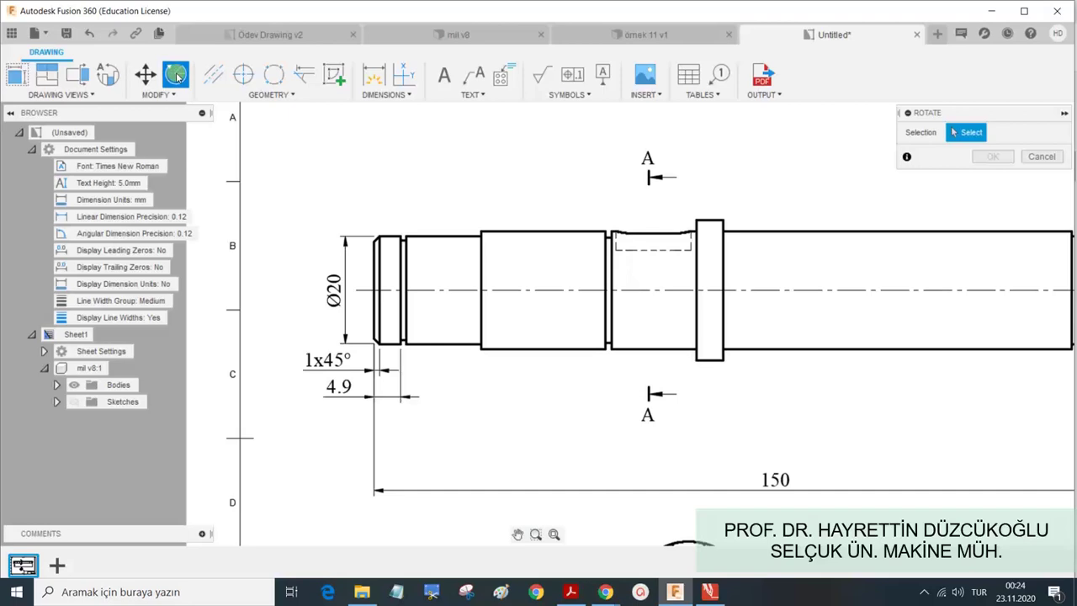
left_click(109, 76)
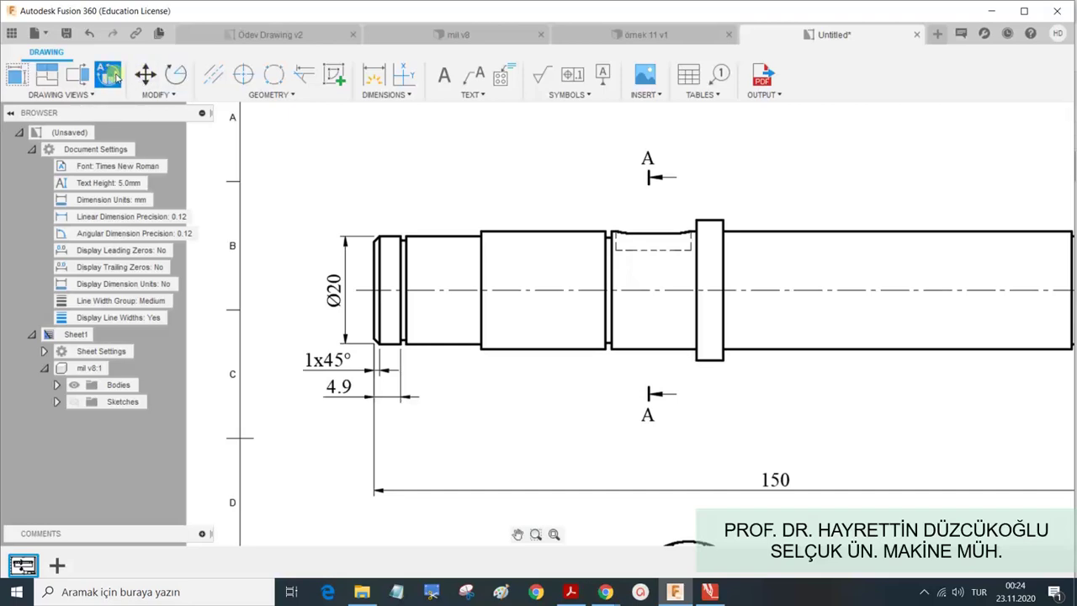
left_click(116, 77)
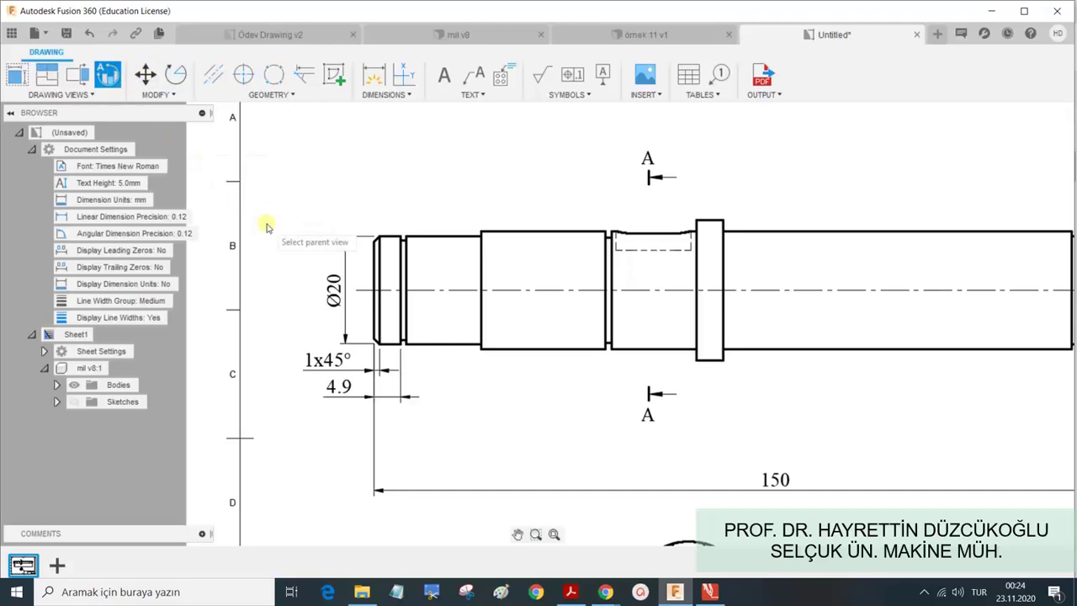
left_click(421, 269)
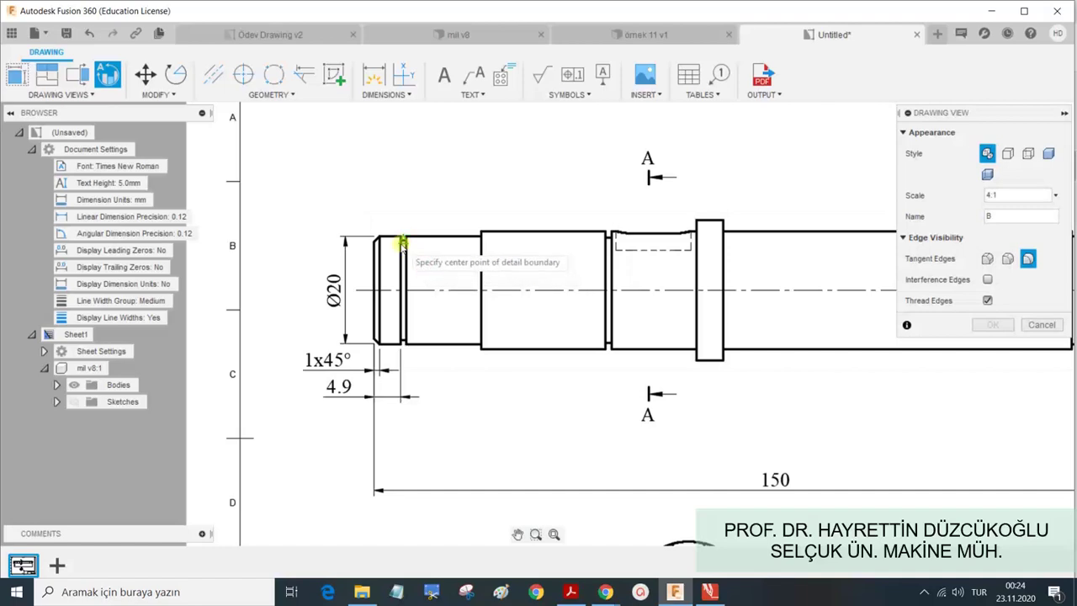
left_click(405, 237)
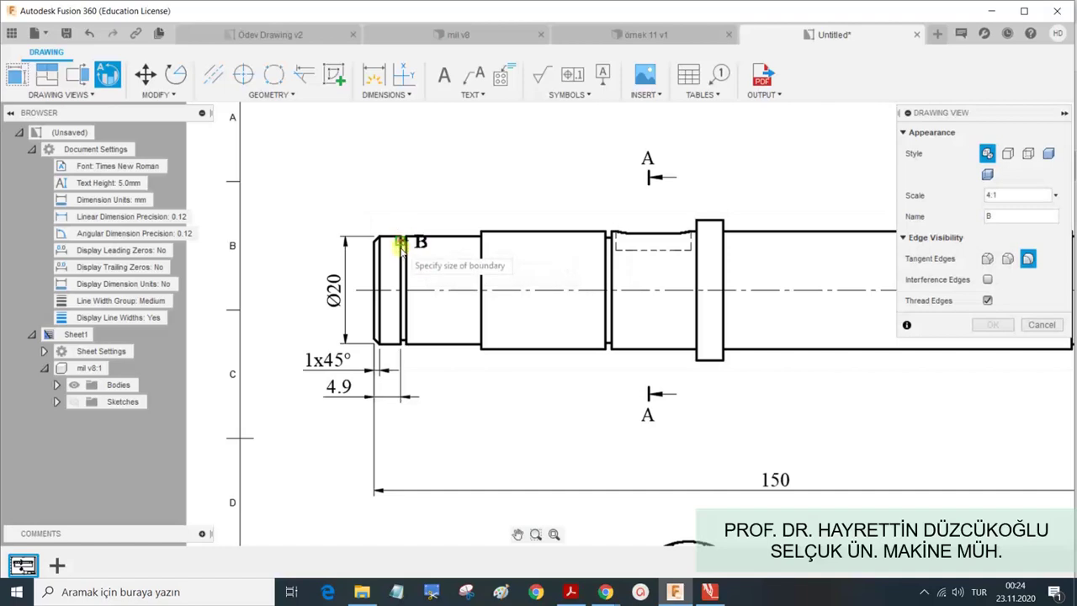
left_click(412, 287)
Place detail view B at 4:1 at the sheet's lower left and confirm it.
scroll(386, 398, "down", 1)
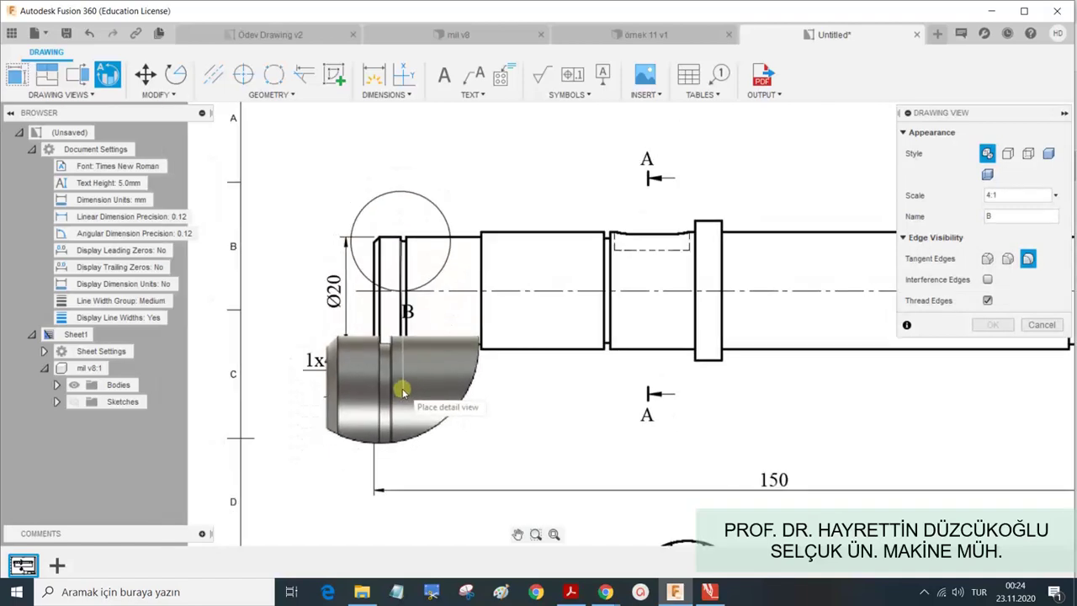
scroll(404, 390, "down", 1)
scroll(409, 409, "down", 1)
scroll(421, 438, "down", 1)
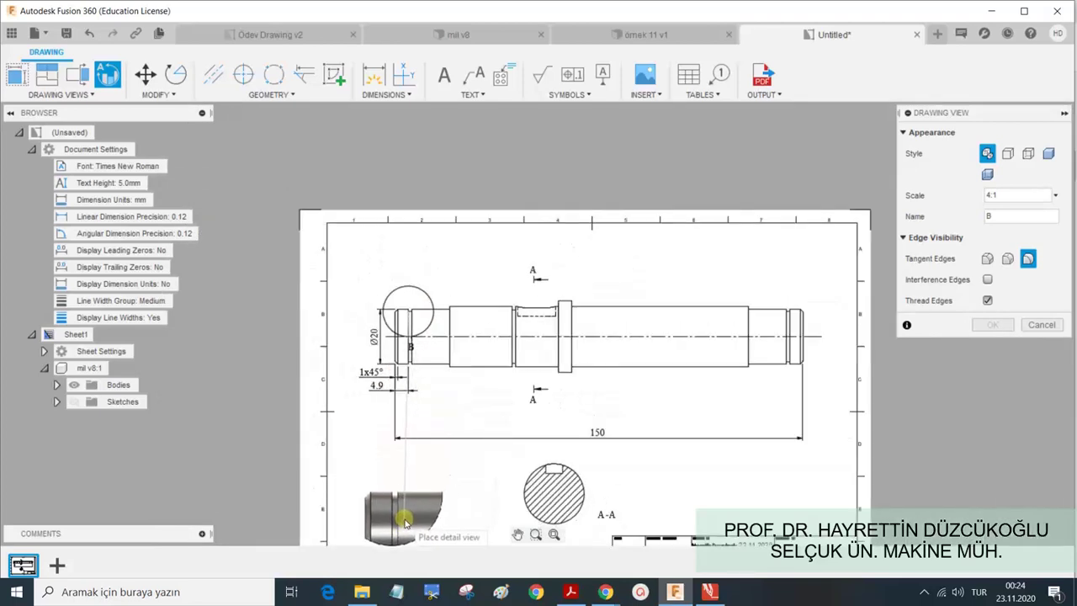
left_click(405, 509)
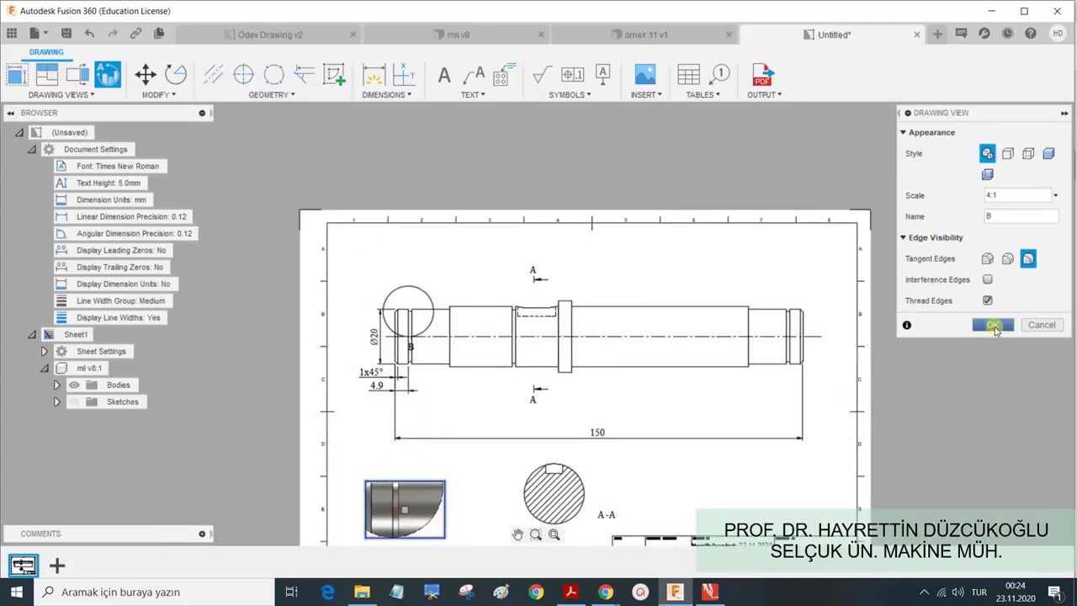
left_click(986, 324)
scroll(708, 436, "down", 1)
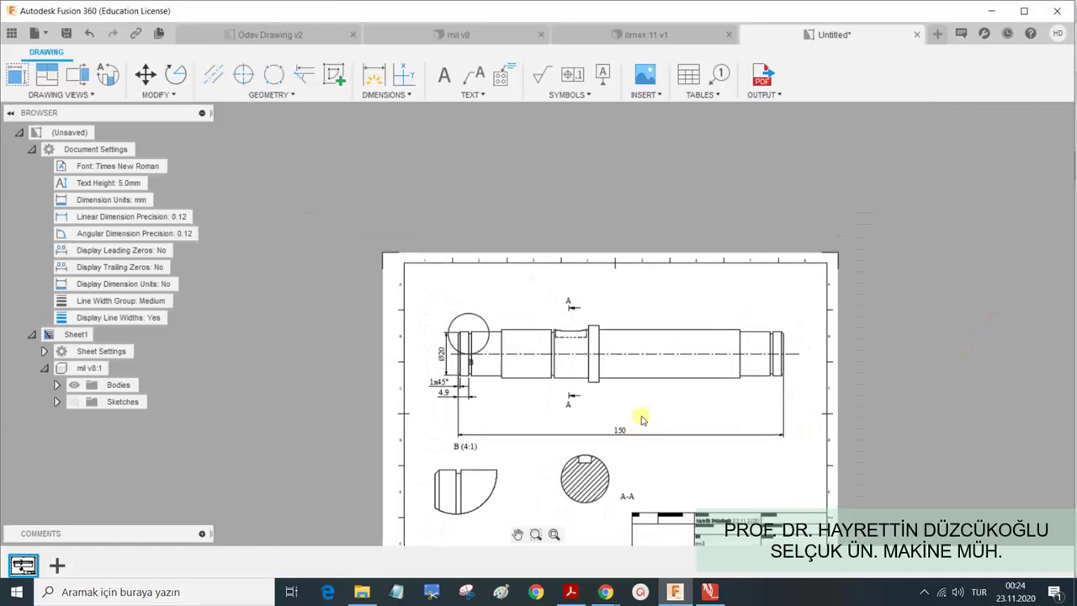
scroll(640, 415, "up", 1)
scroll(608, 337, "down", 1)
scroll(608, 337, "up", 1)
scroll(562, 342, "down", 1)
scroll(537, 362, "up", 1)
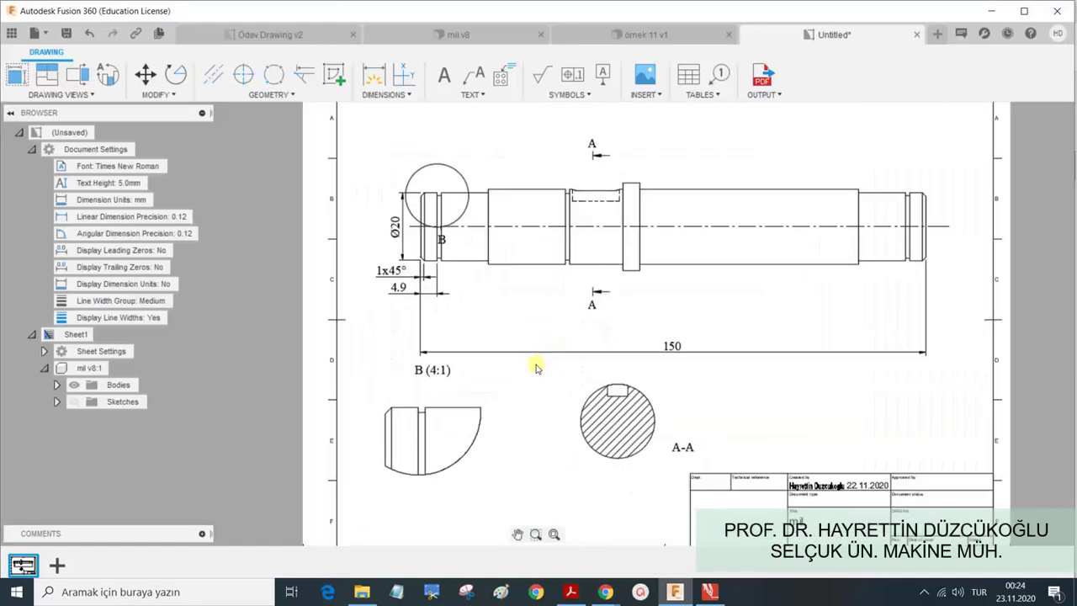
scroll(536, 367, "up", 1)
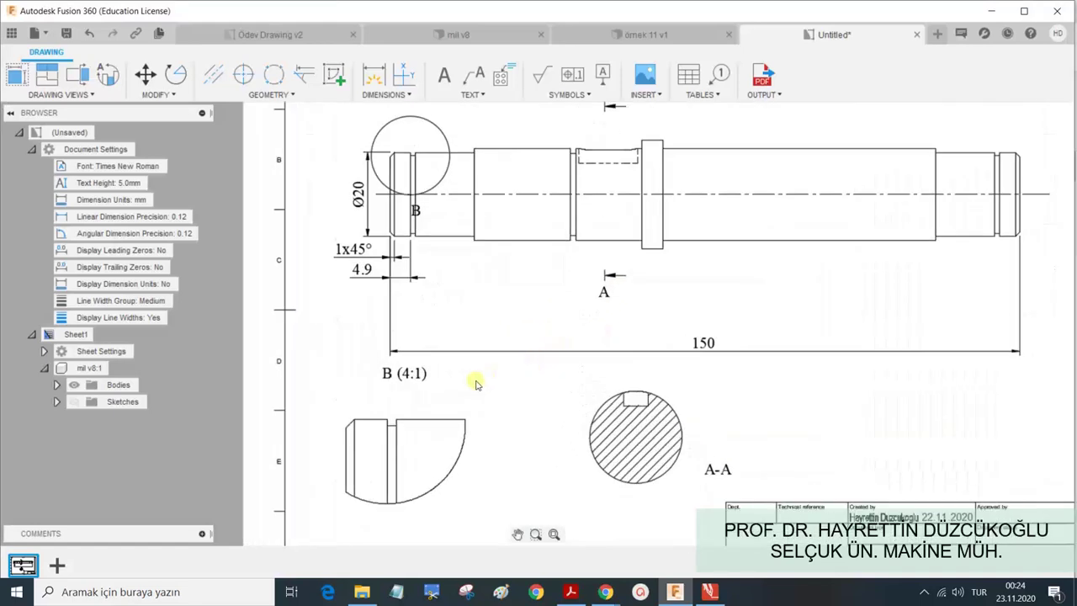
Delete the 1x45° chamfer note from the main shaft view.
left_click(340, 258)
key("Delete")
left_click(359, 270)
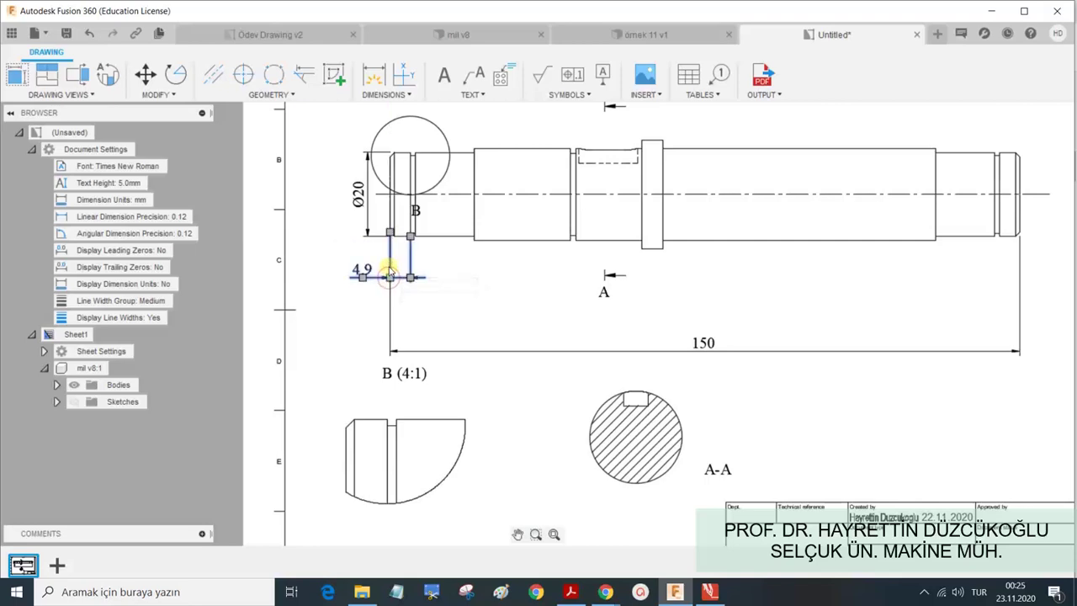
left_click(339, 376)
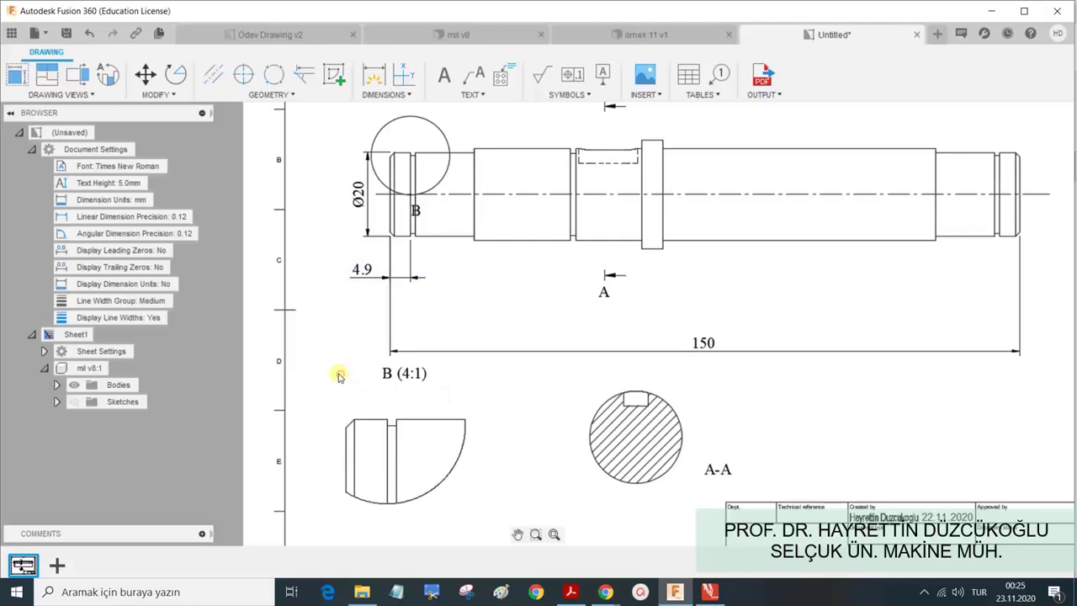
Add a 1 chamfer dimension on detail view B.
left_click(374, 74)
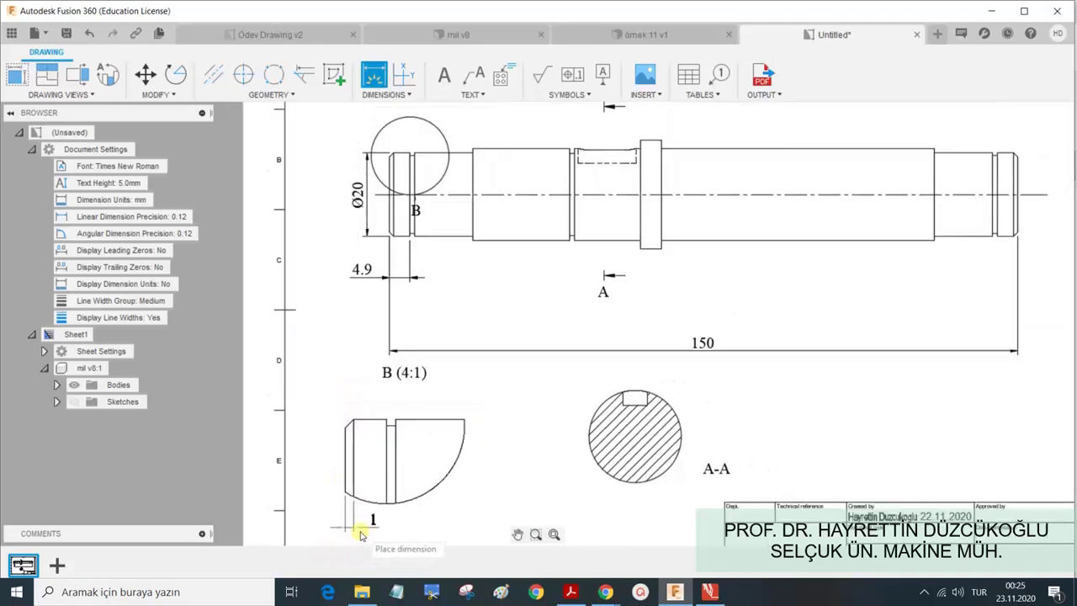
scroll(362, 534, "down", 3)
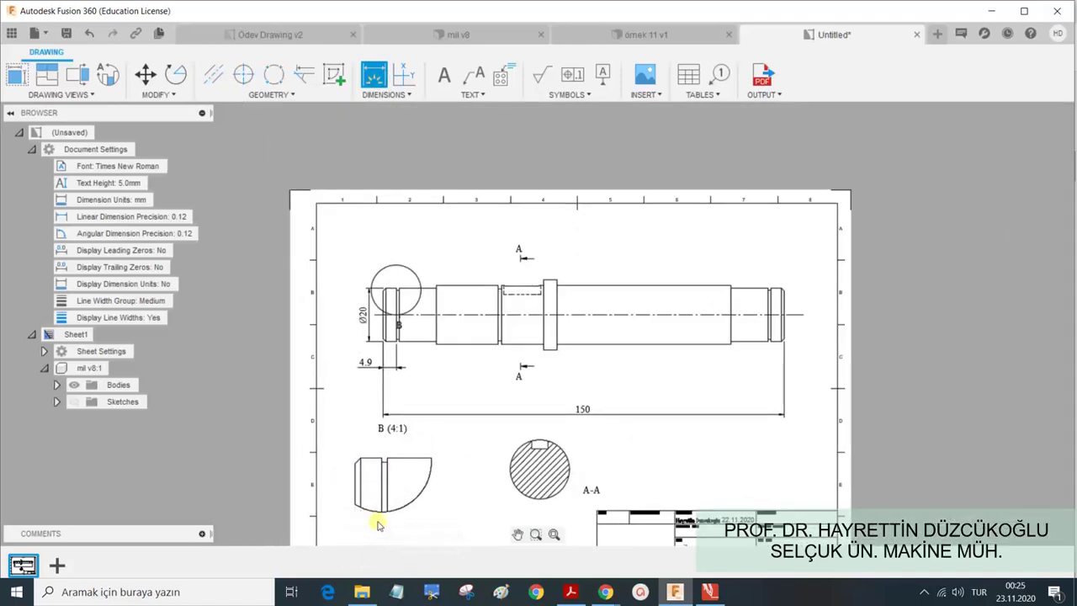
middle_click_drag(372, 494, 356, 409)
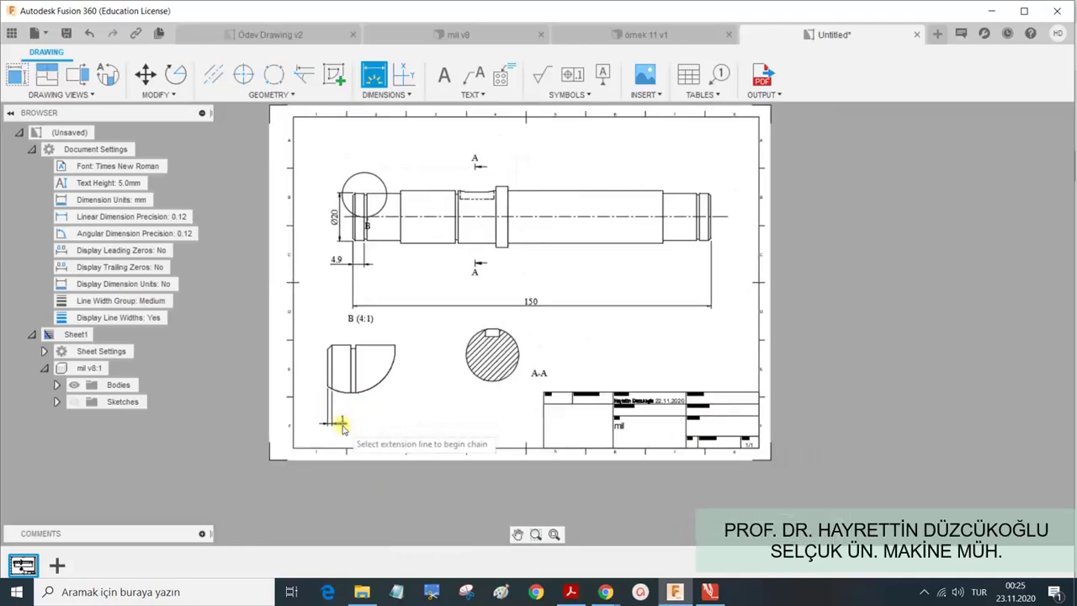
scroll(341, 421, "down", 3)
scroll(335, 425, "up", 2)
scroll(333, 427, "up", 2)
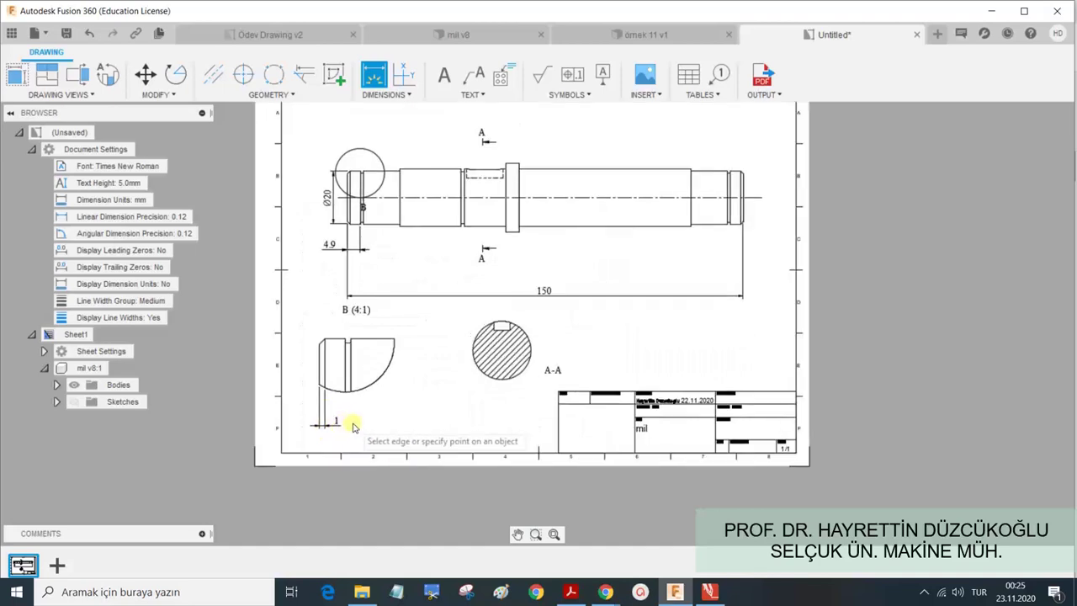
scroll(331, 431, "up", 2)
scroll(330, 433, "up", 2)
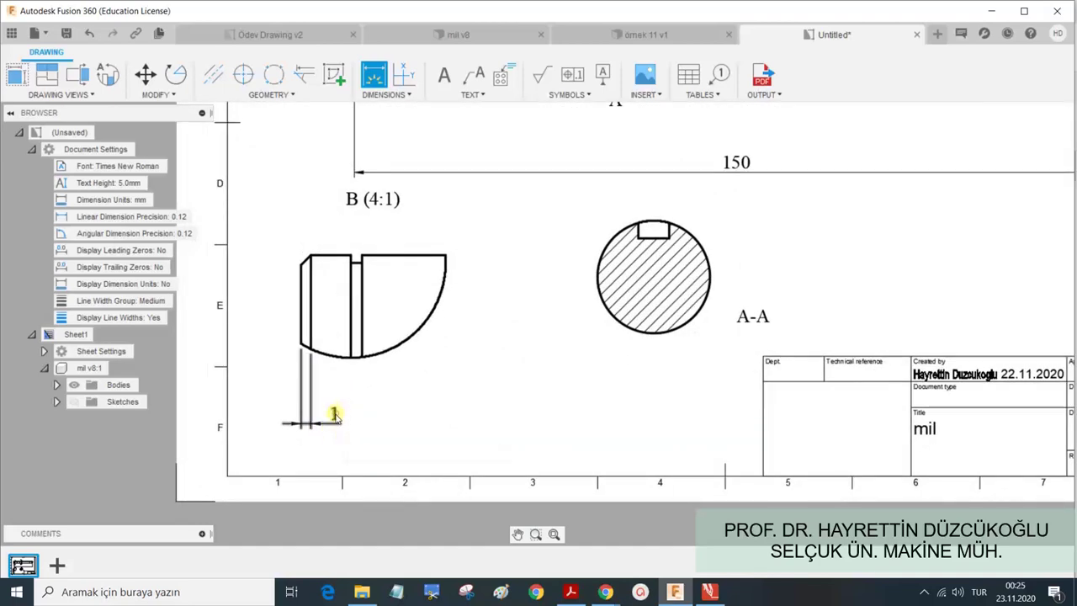
key("Escape")
Edit the chamfer dimension text to read 1x45° with the degree symbol.
left_click(336, 421)
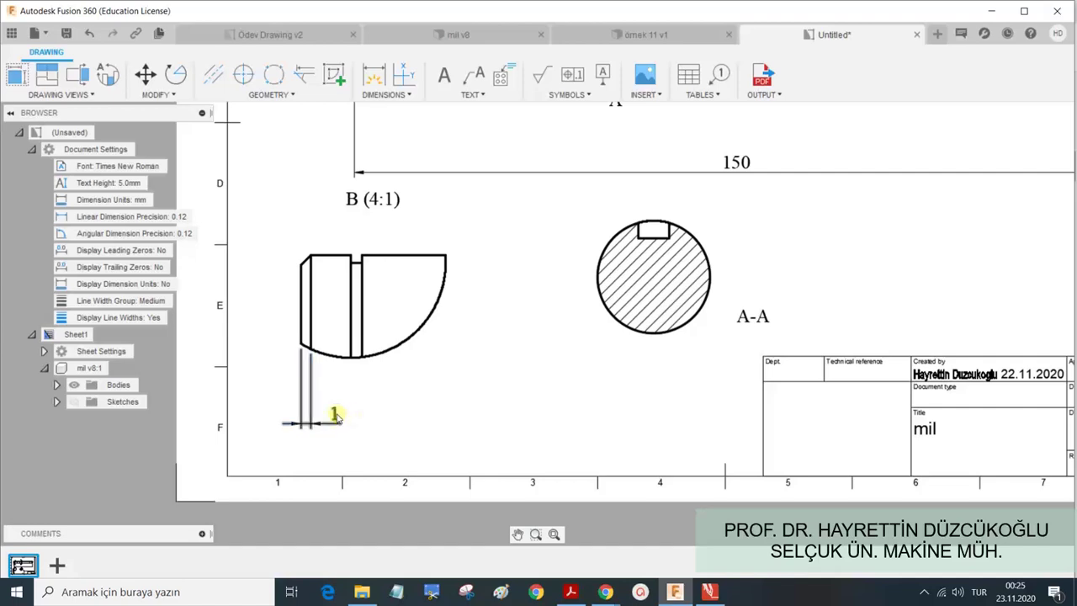
double_click(334, 414)
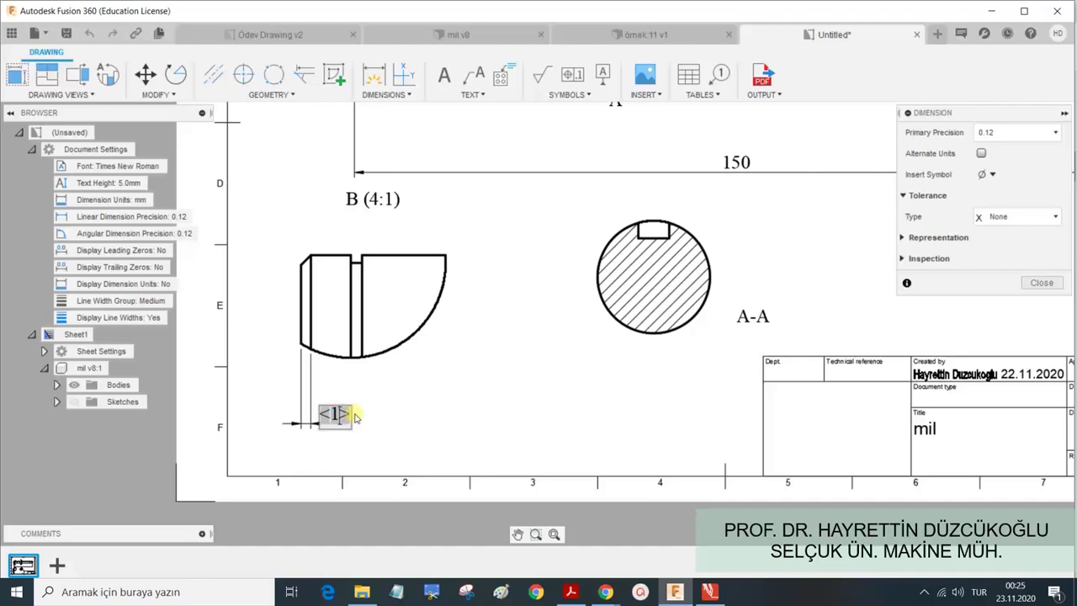
type("x45")
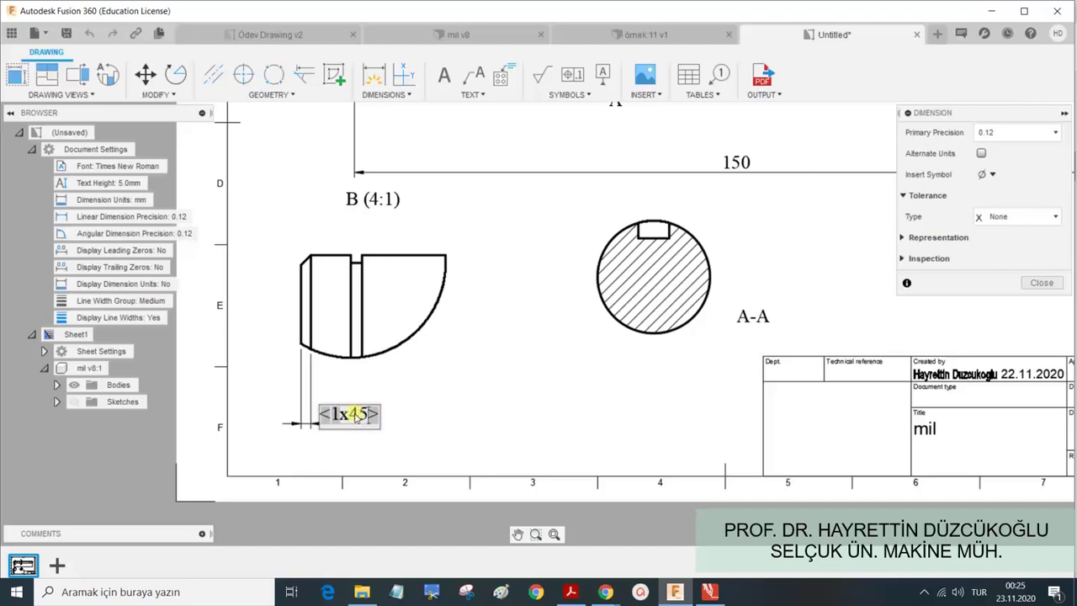
left_click(992, 174)
left_click(1006, 195)
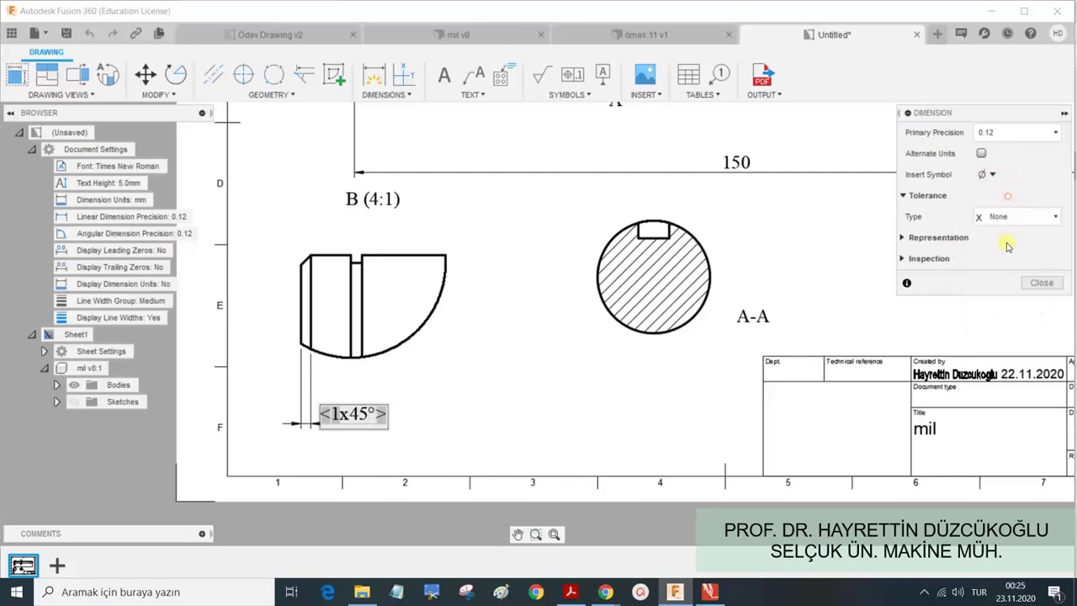
left_click(1043, 284)
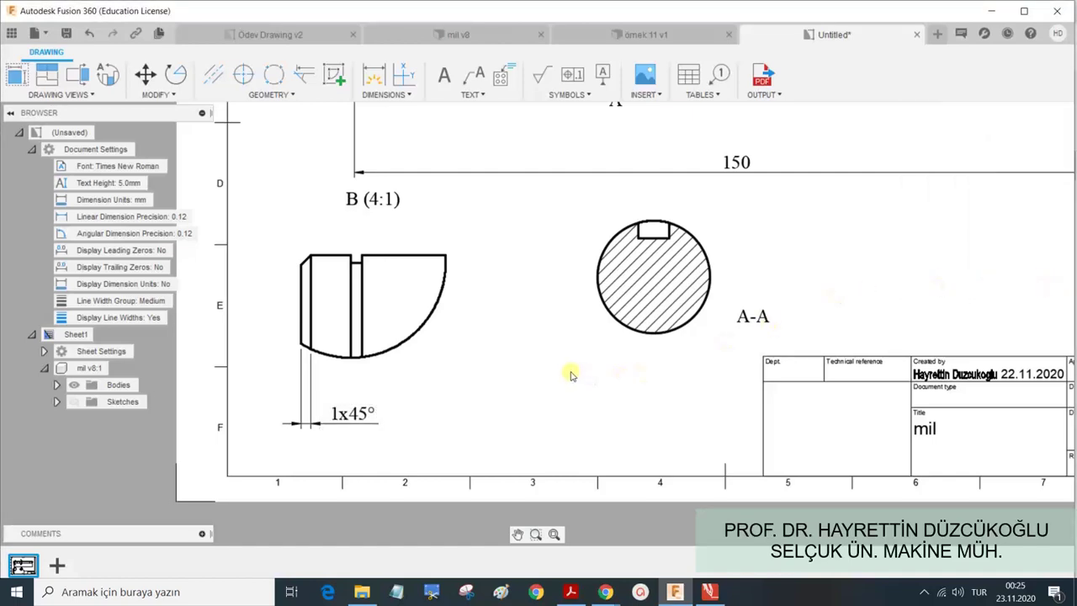
left_click(375, 74)
Discard a stray 5 dimension, then place the 4.9 length and 1x45° chamfer callout on detail B.
left_click(301, 263)
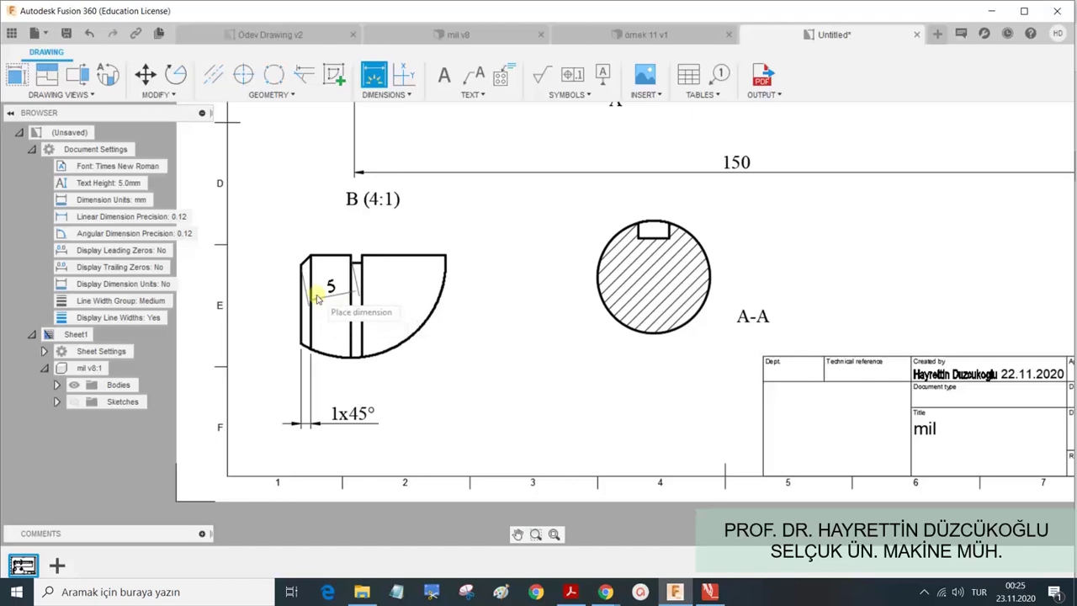
key("Escape")
left_click(374, 75)
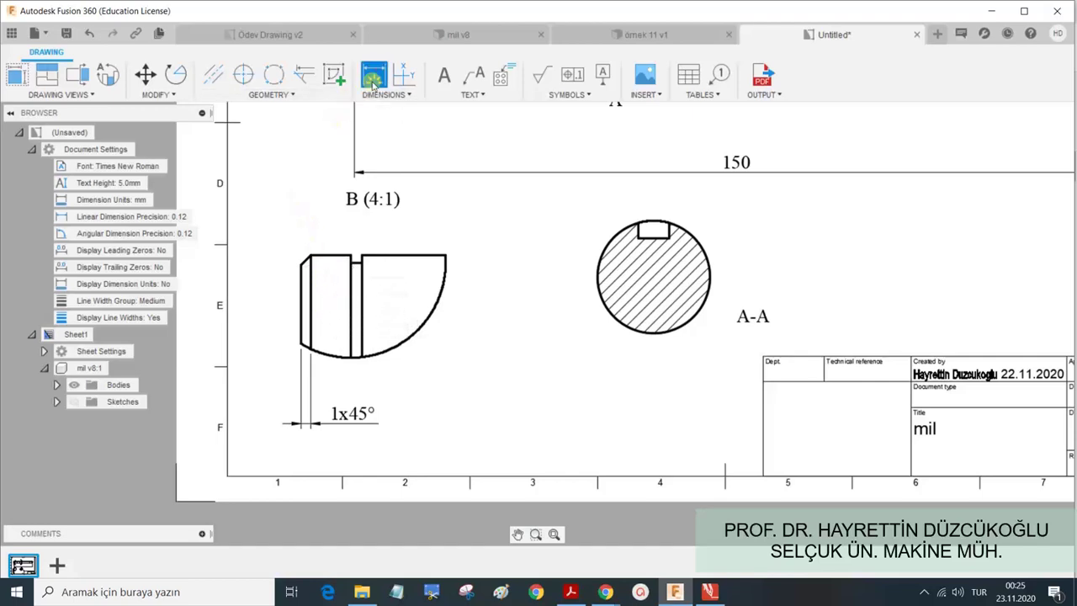
left_click(313, 281)
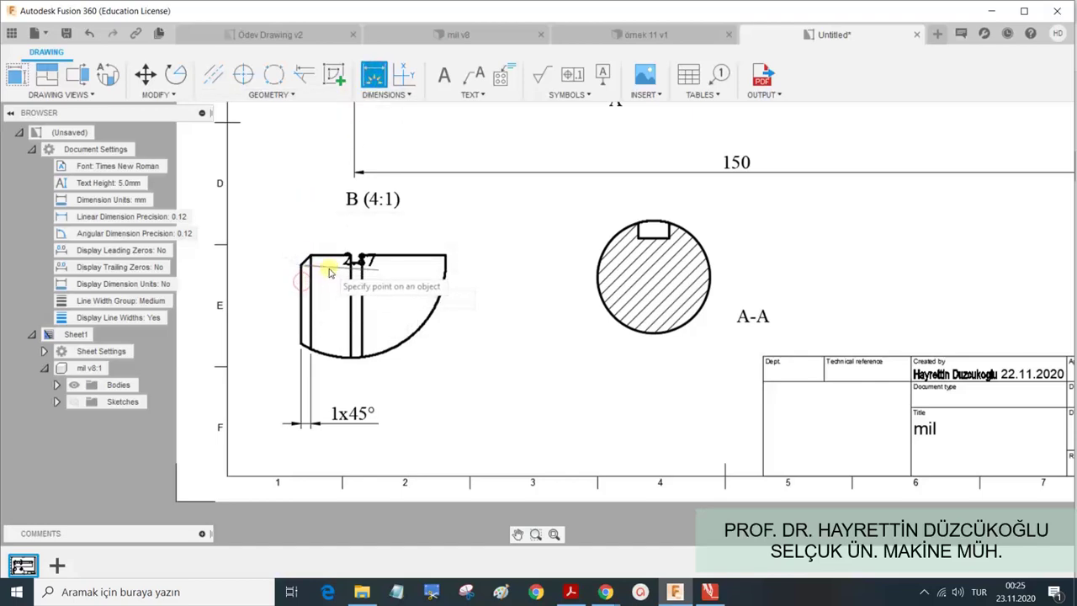
left_click(351, 257)
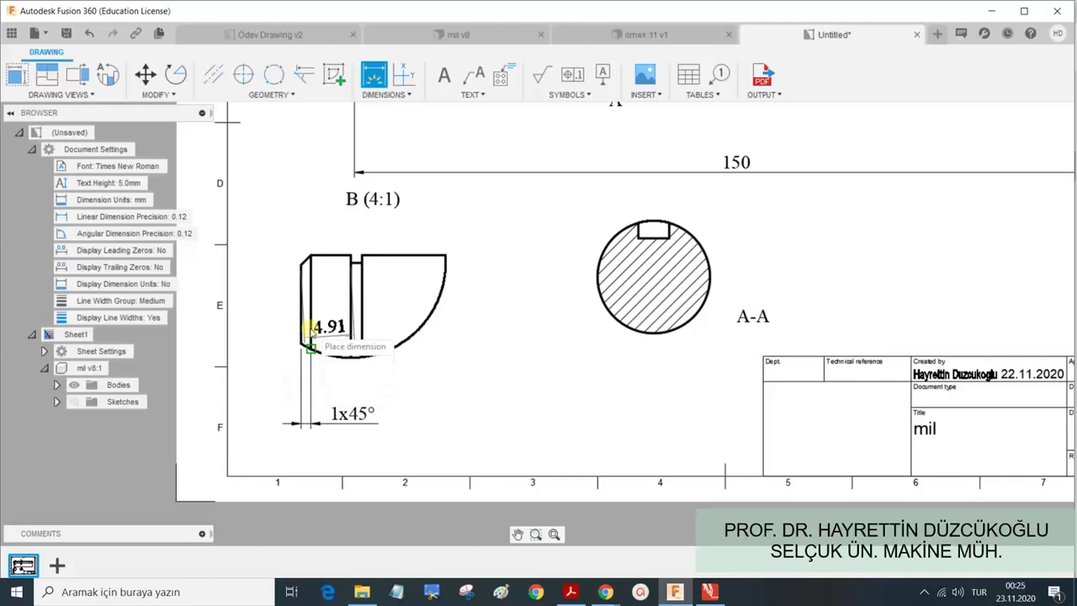
left_click(300, 403)
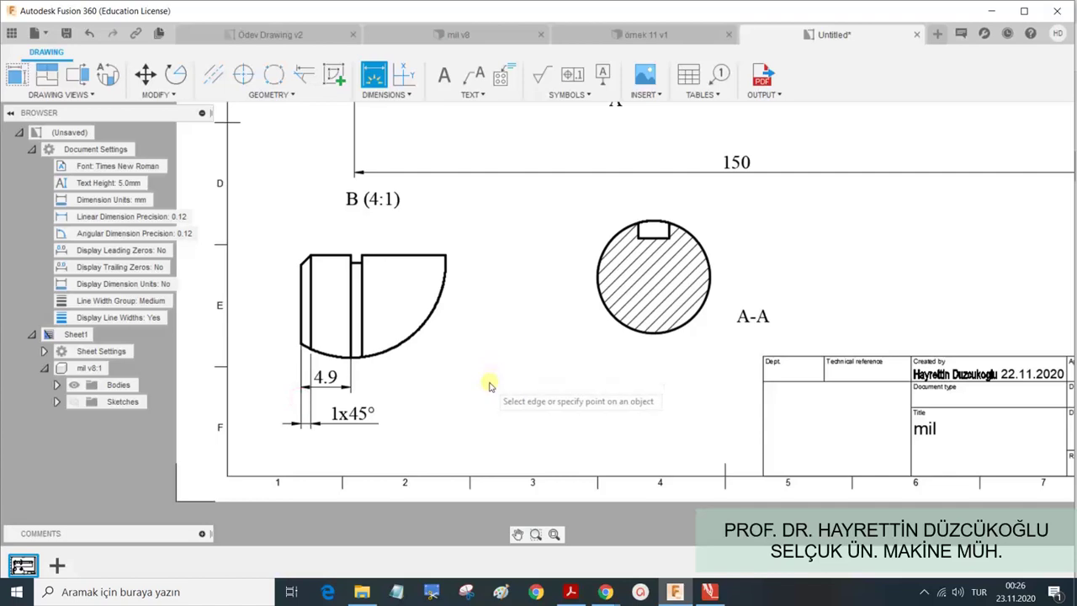
key("Escape")
Move detail B's 4.9 dimension below the chamfer callout.
left_click(340, 390)
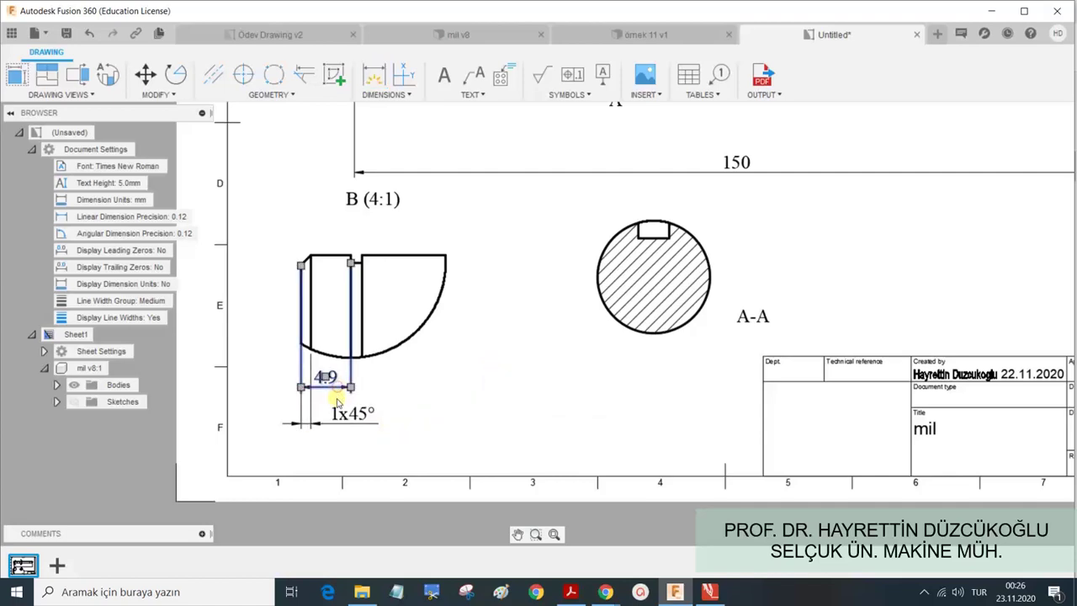
key("Escape")
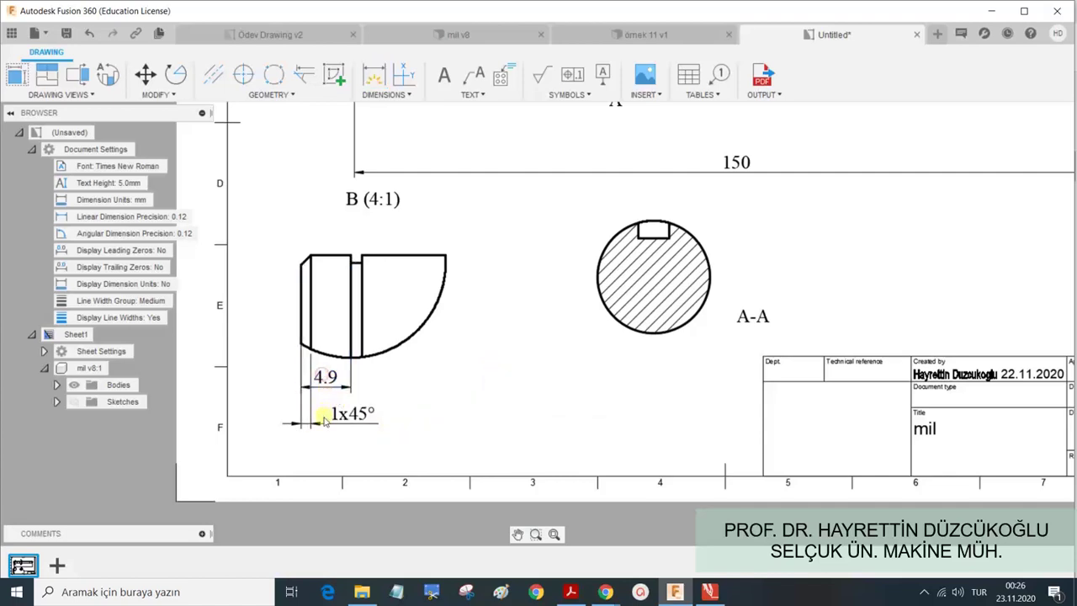
left_click(328, 393)
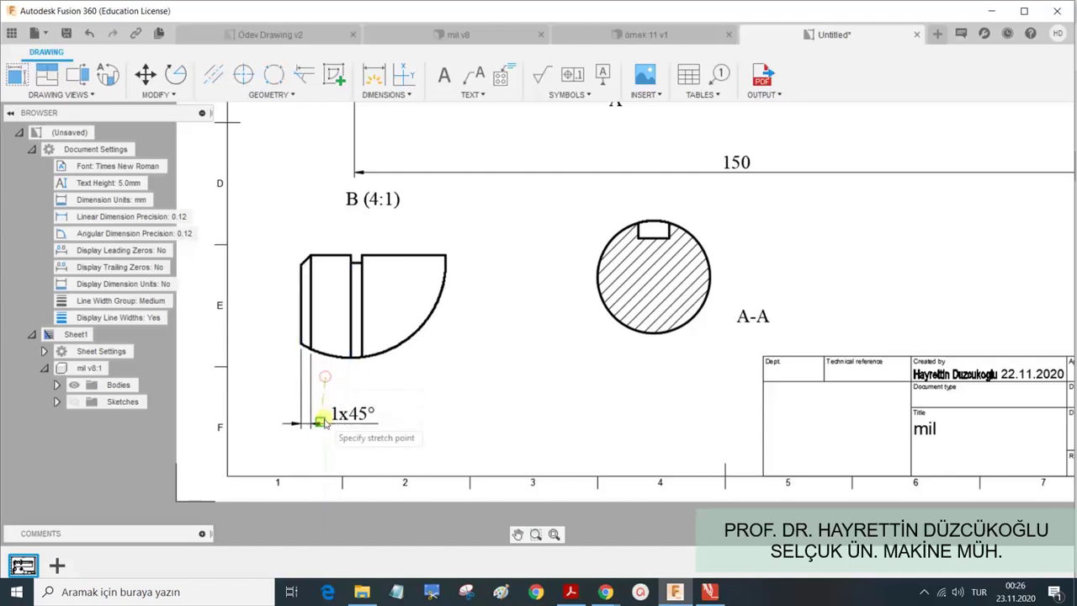
left_click_drag(326, 378, 326, 444)
Reposition the 1x45° chamfer callout to the left of detail view B.
left_click(340, 423)
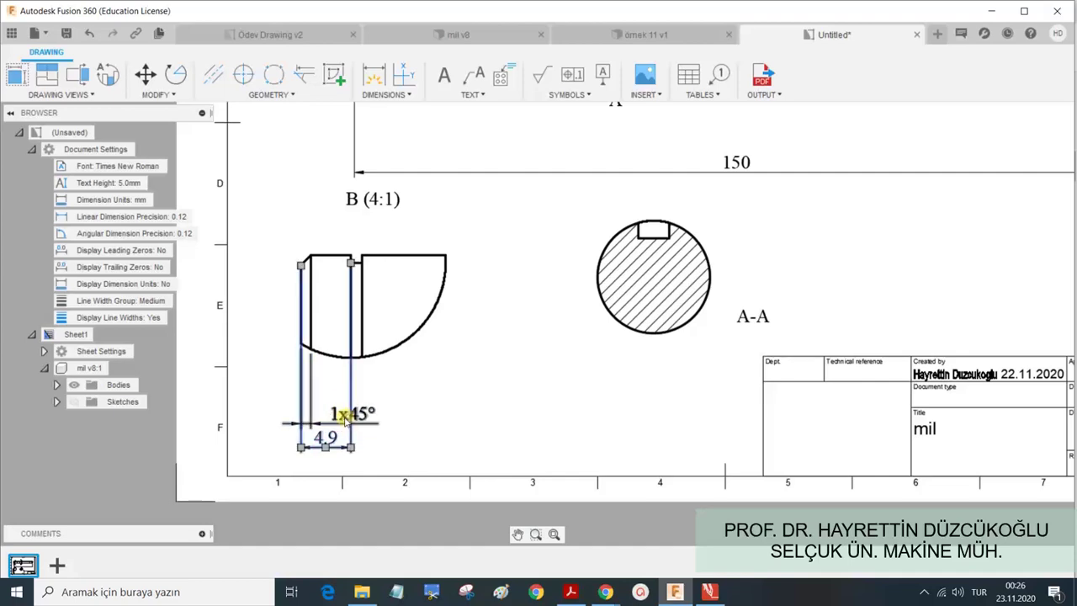
left_click_drag(310, 423, 311, 384)
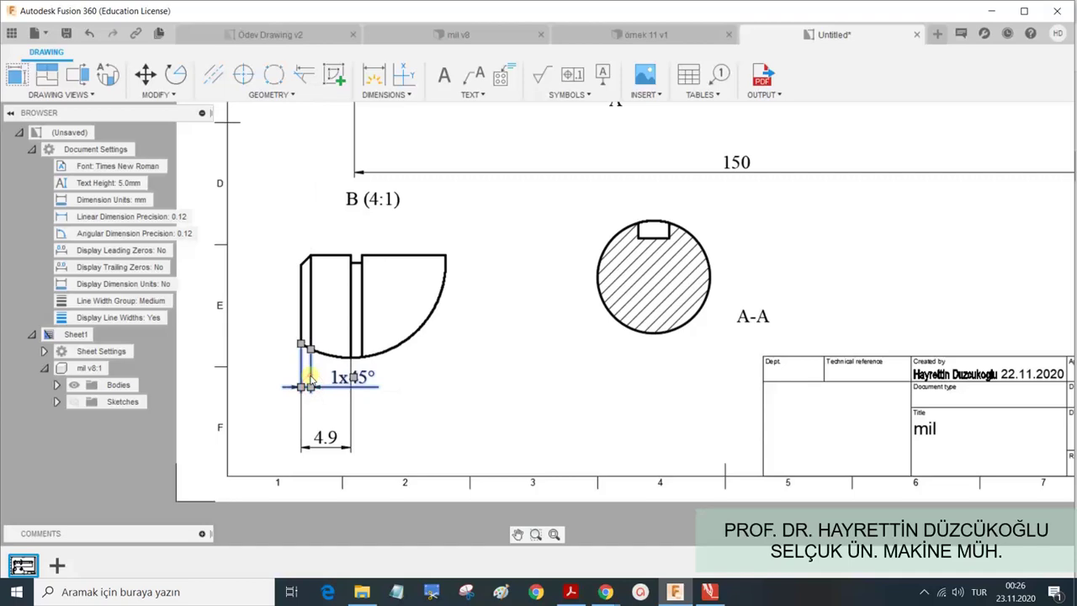
left_click(405, 405)
key("Delete")
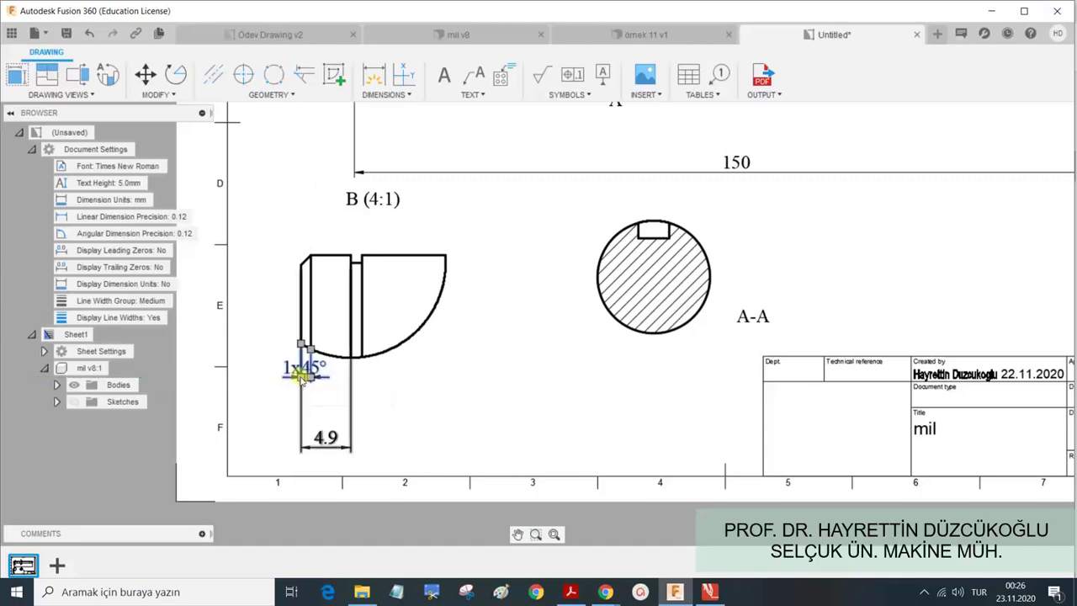
left_click(271, 378)
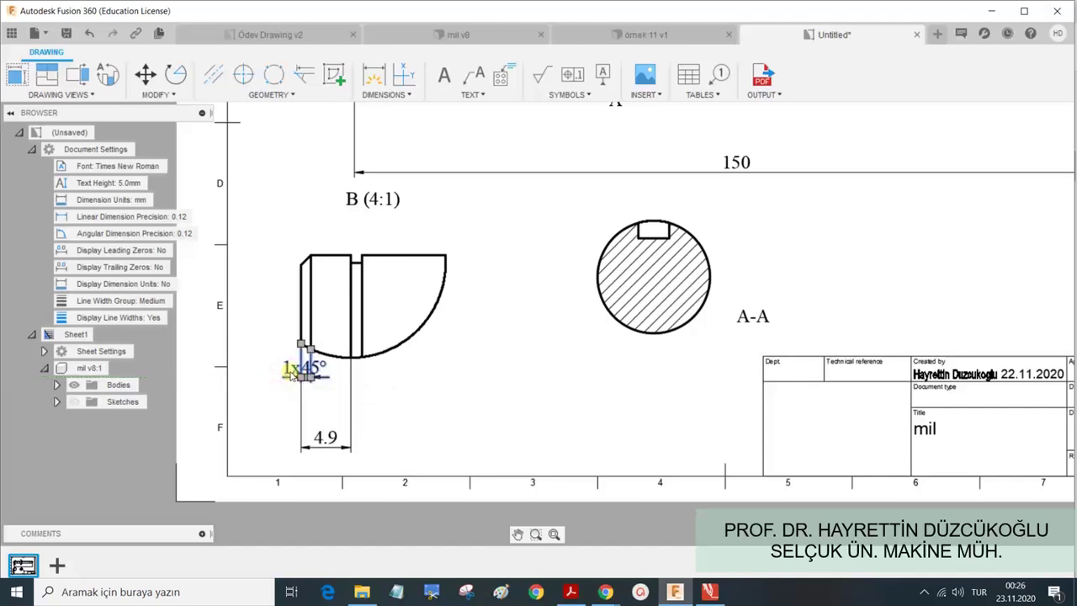
left_click(301, 368)
left_click_drag(301, 368, 304, 380)
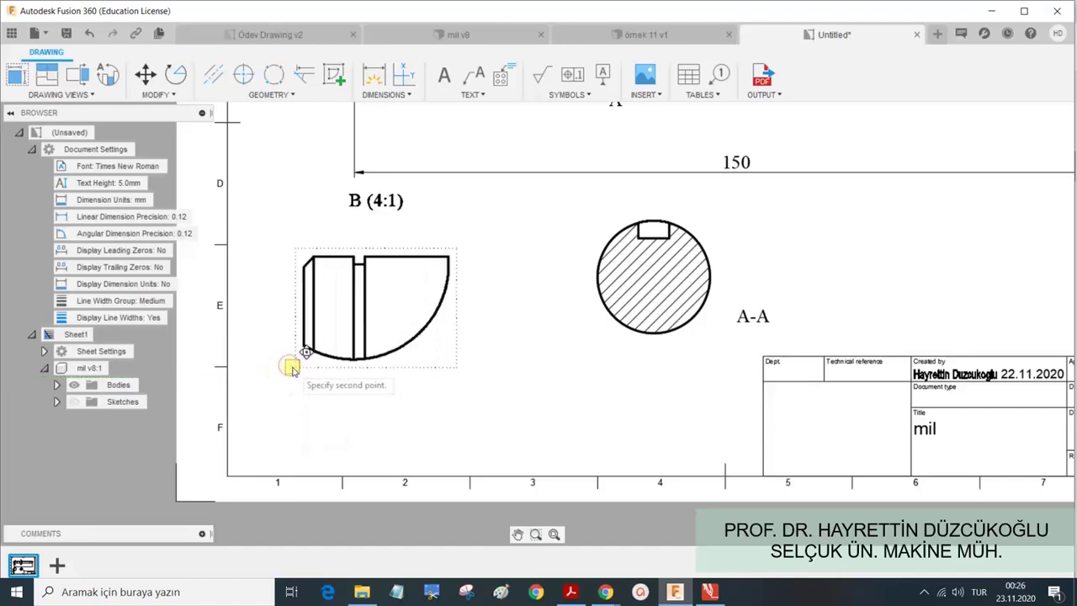
left_click(303, 374)
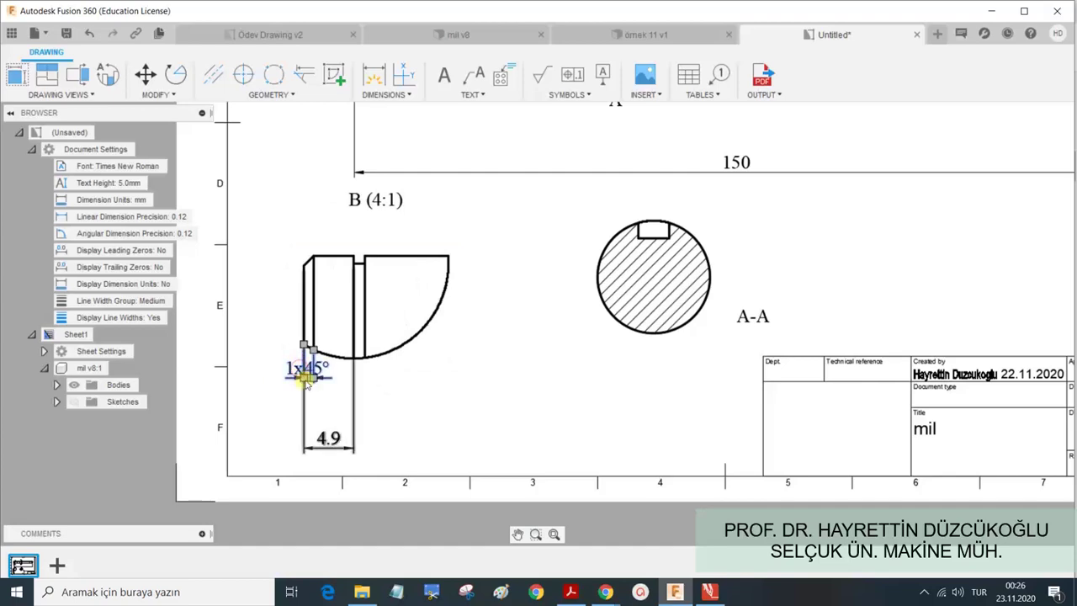
scroll(310, 383, "up", 2)
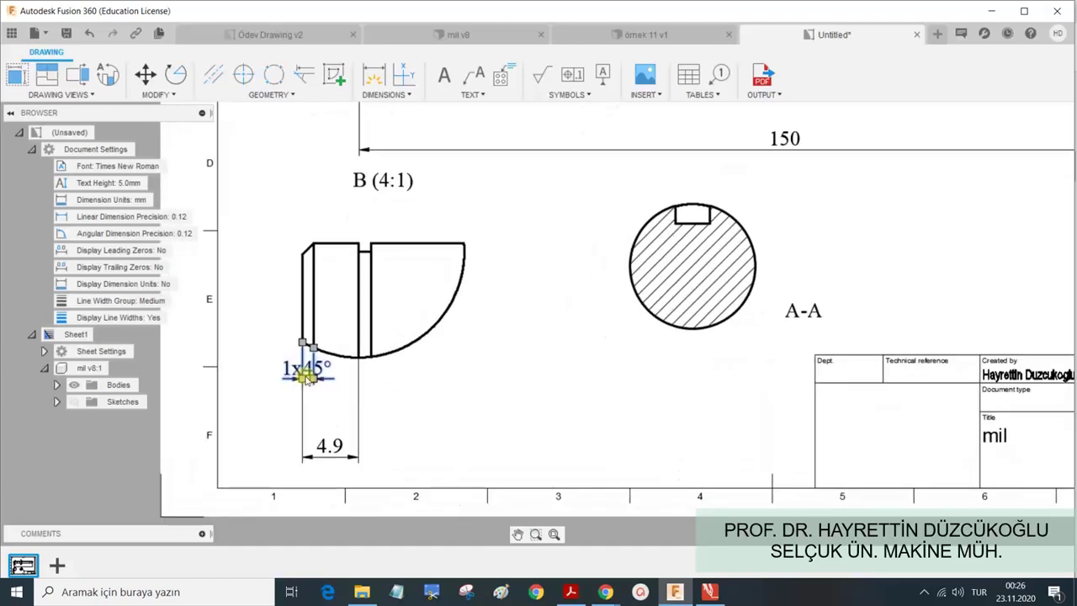
scroll(310, 383, "up", 2)
scroll(310, 384, "up", 1)
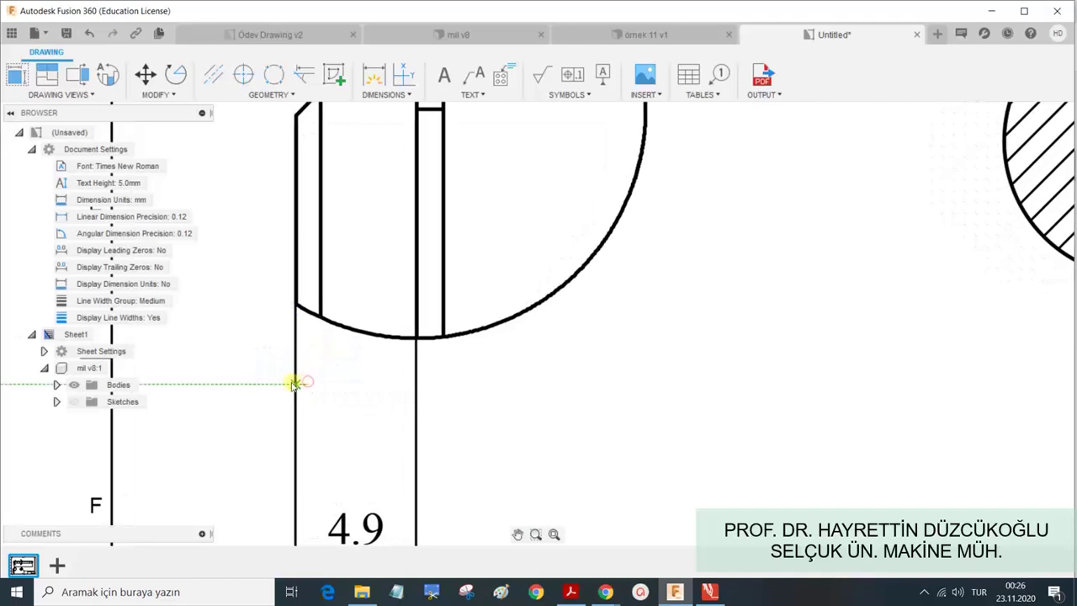
left_click(240, 386)
scroll(348, 379, "down", 2)
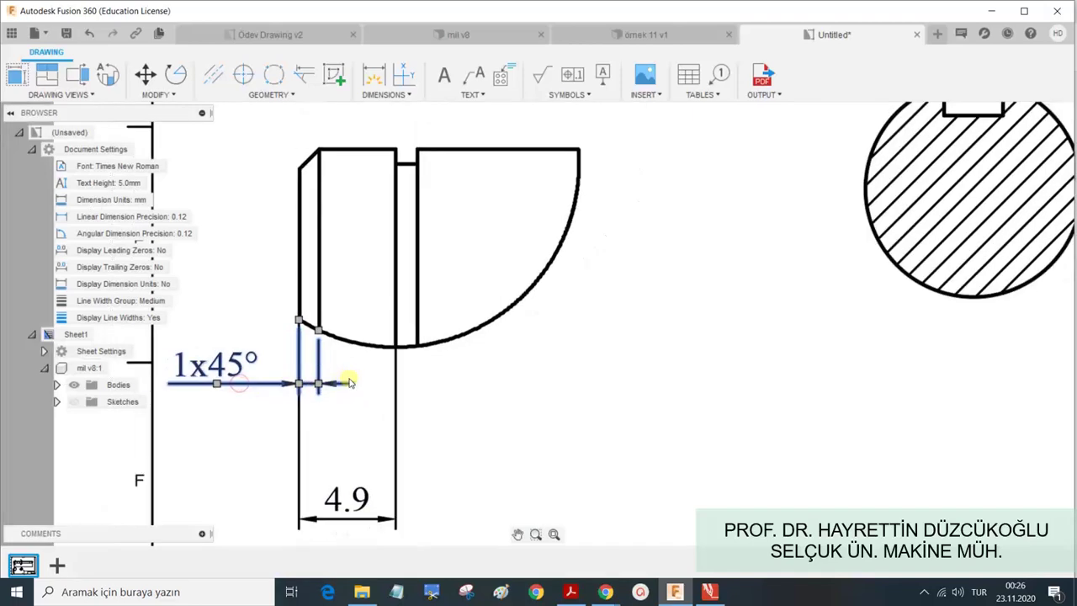
scroll(505, 385, "down", 2)
scroll(533, 387, "down", 1)
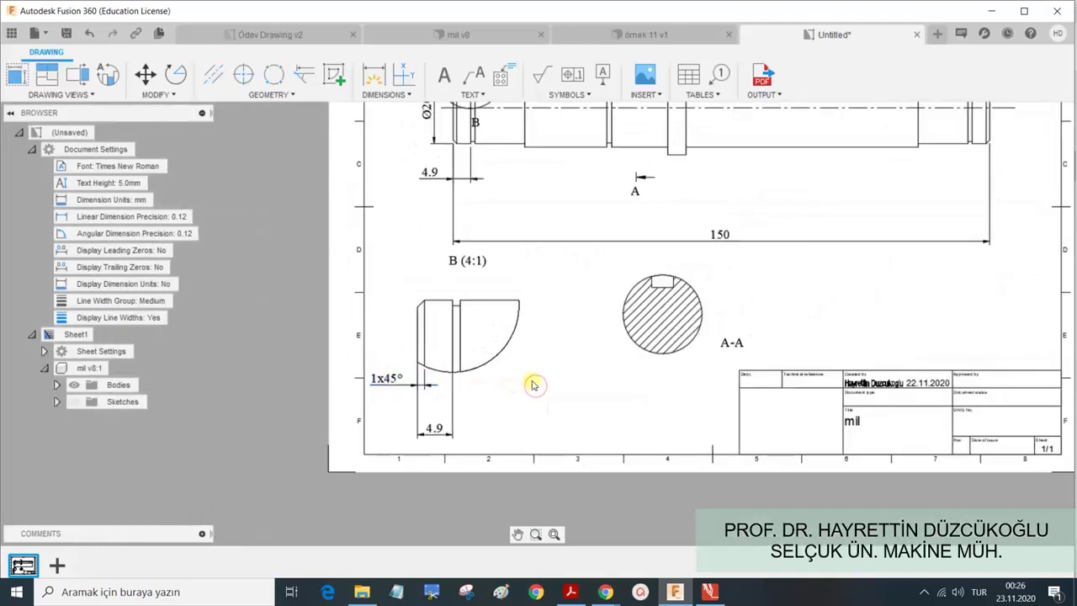
Adjust the extension line length of the 4.9 dimension in detail B.
left_click(427, 432)
left_click(431, 431)
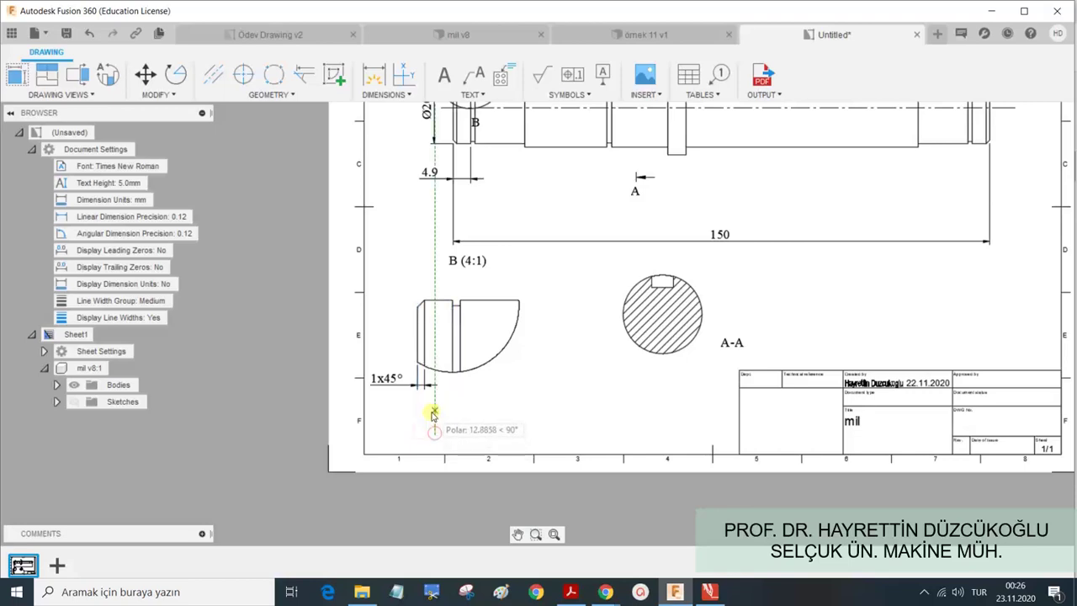
left_click(433, 412)
left_click(485, 412)
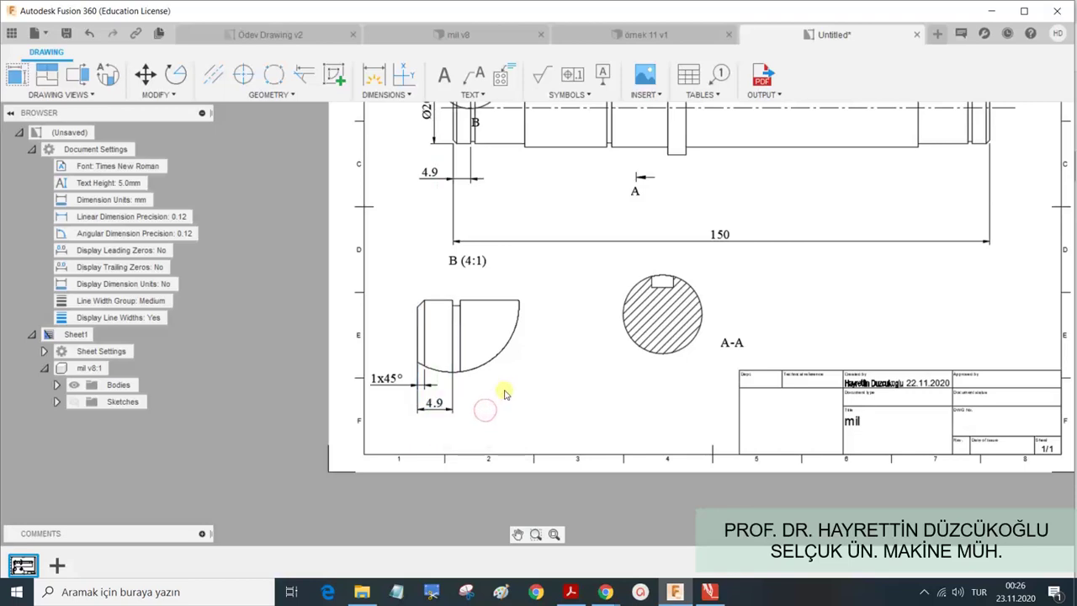
Delete the duplicate 4.9 dimension from the main shaft view.
scroll(538, 381, "down", 1)
left_click(443, 200)
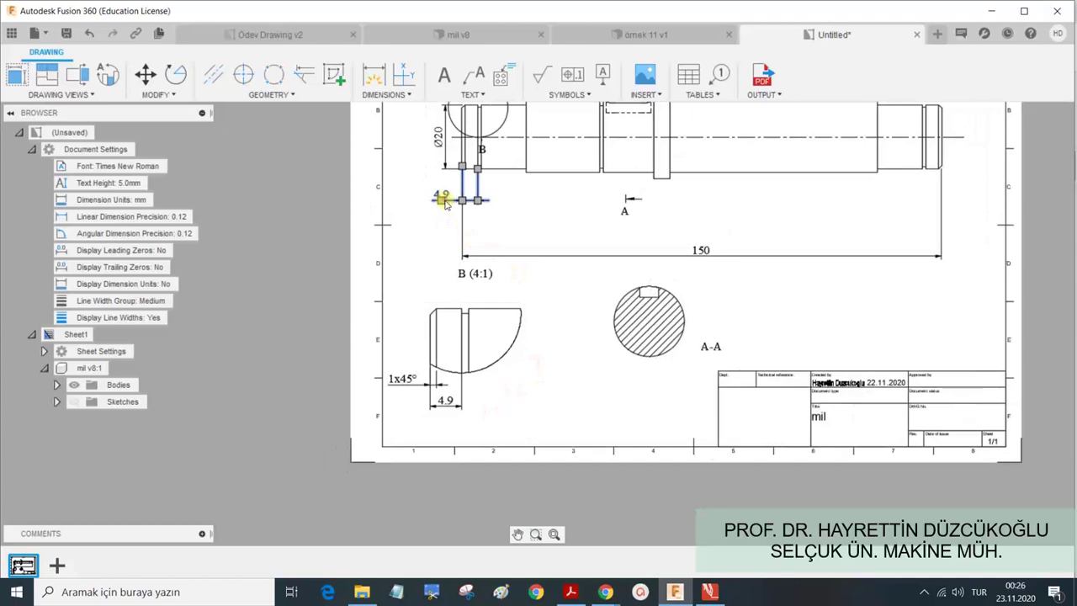
key("Delete")
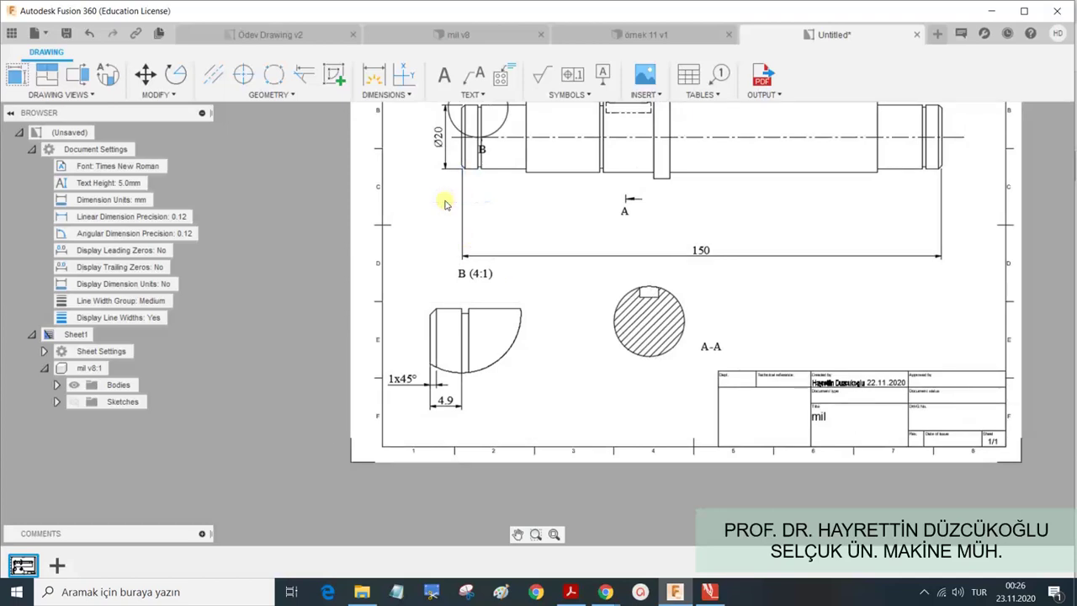
scroll(472, 308, "up", 1)
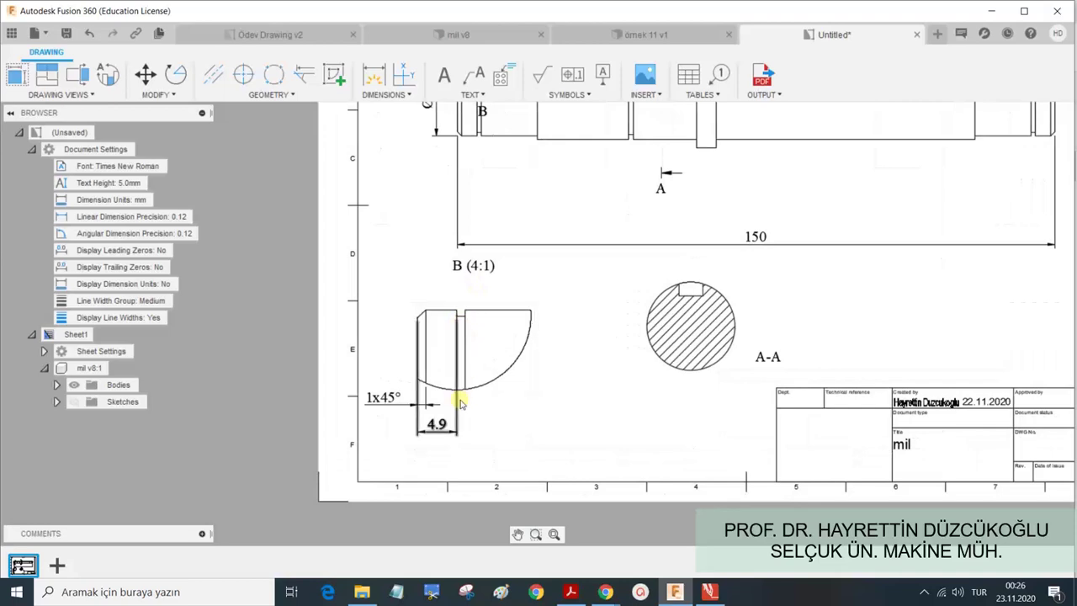
Attempt a groove dimension on detail B, then cancel it.
left_click(381, 80)
scroll(459, 307, "up", 2)
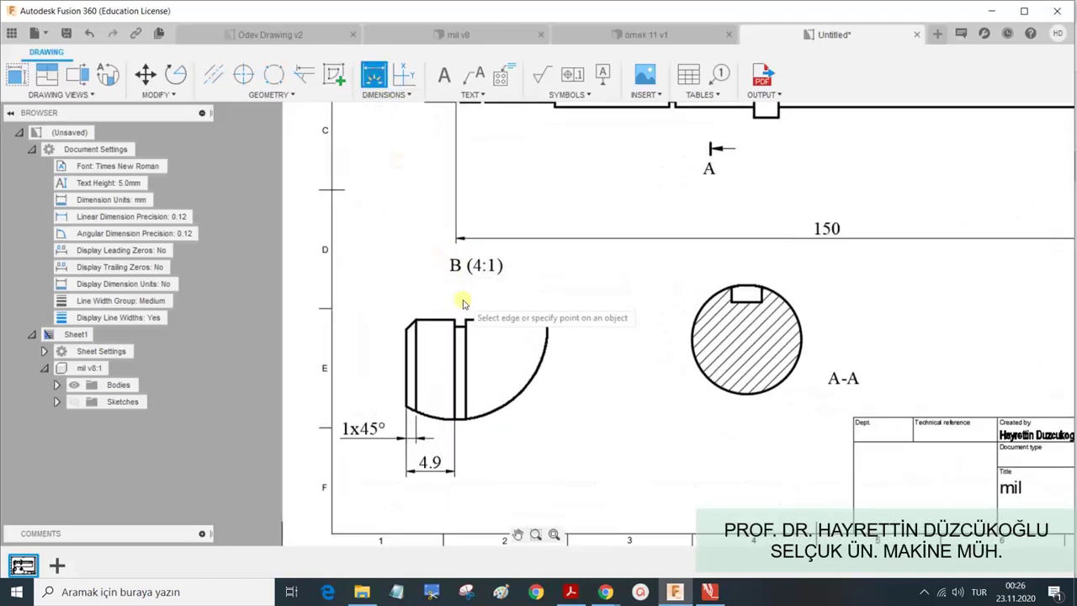
left_click(463, 326)
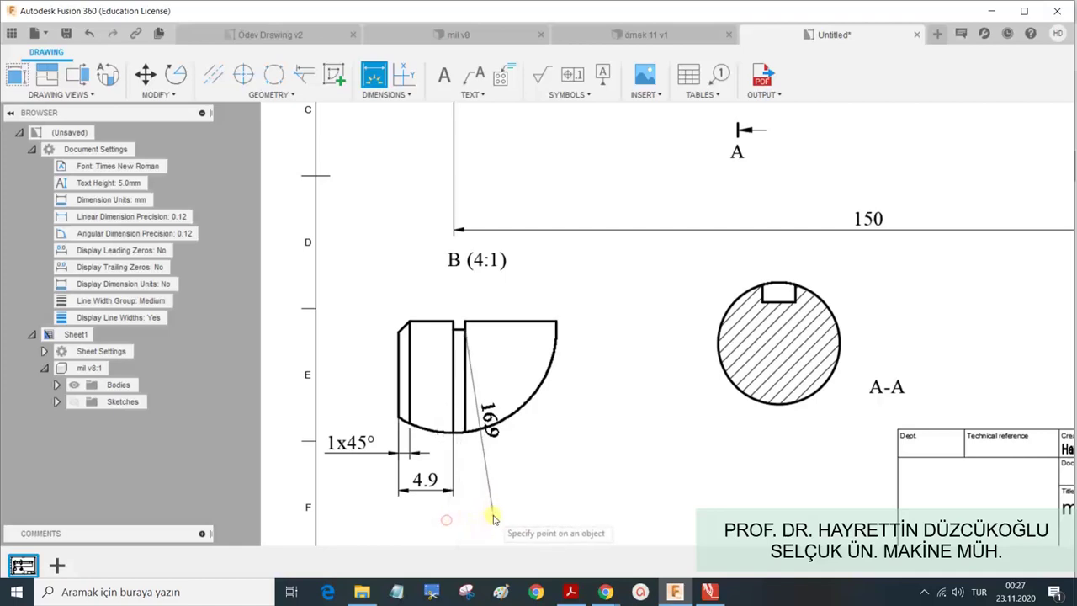
left_click(446, 520)
left_click(484, 505)
key("Escape")
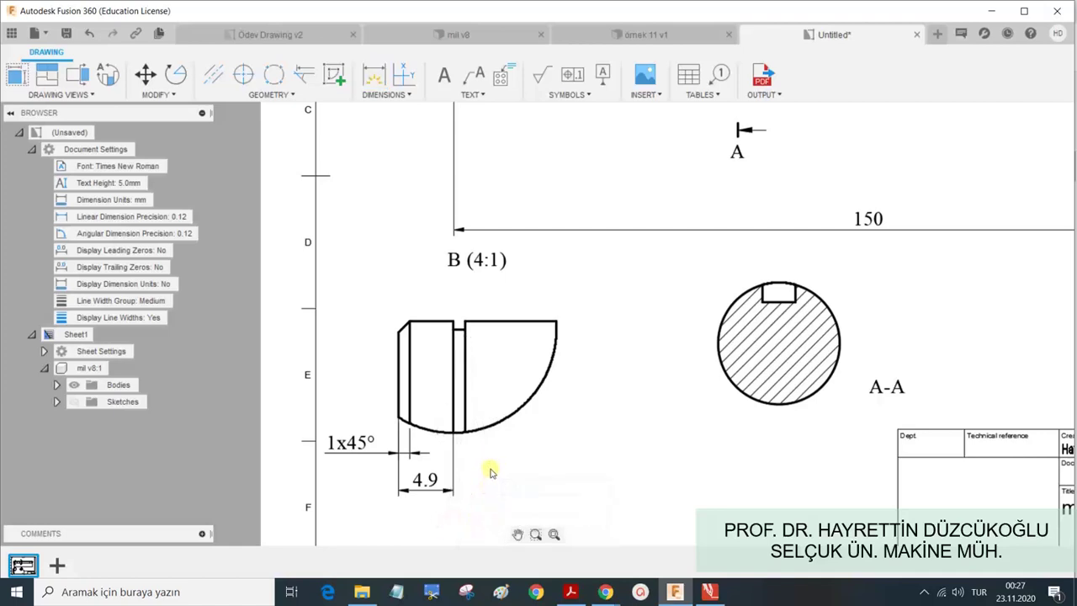
Add a leader note reading 19 attached to the groove edge in detail B.
left_click(472, 77)
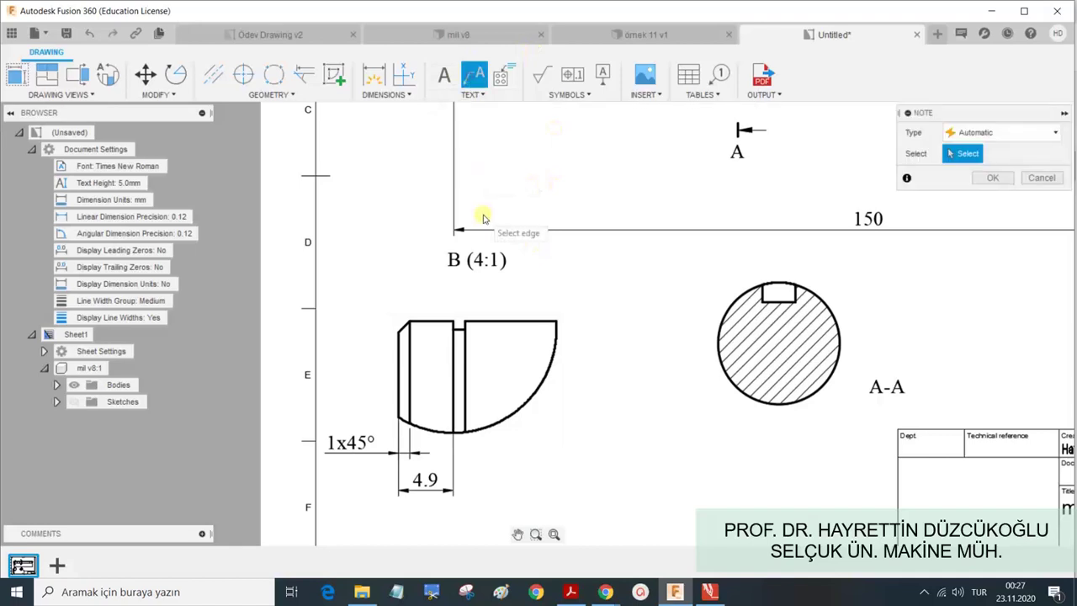
left_click(460, 334)
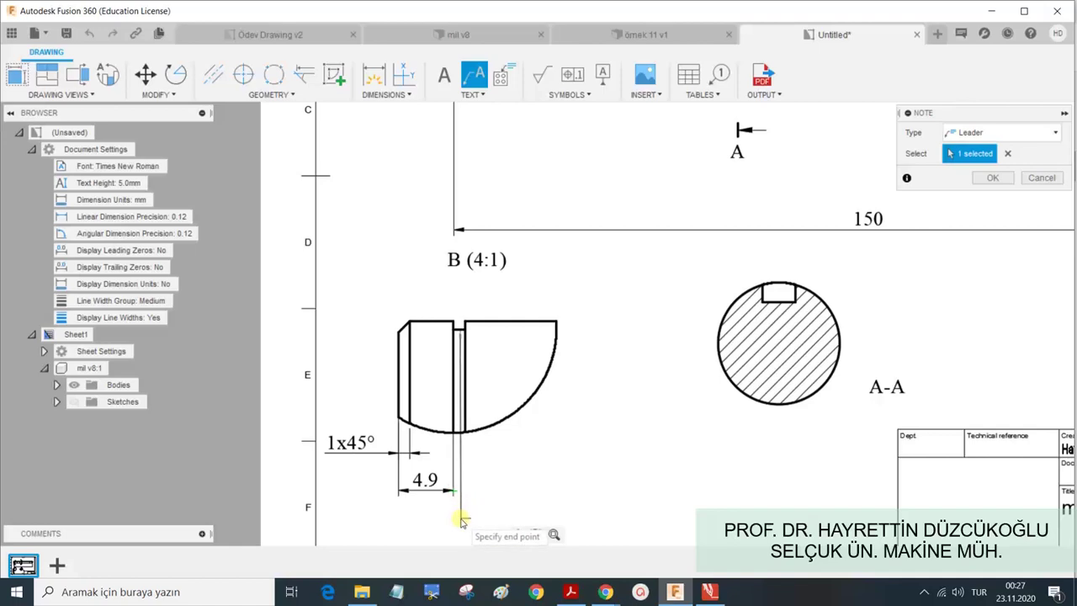
left_click(462, 521)
type("19")
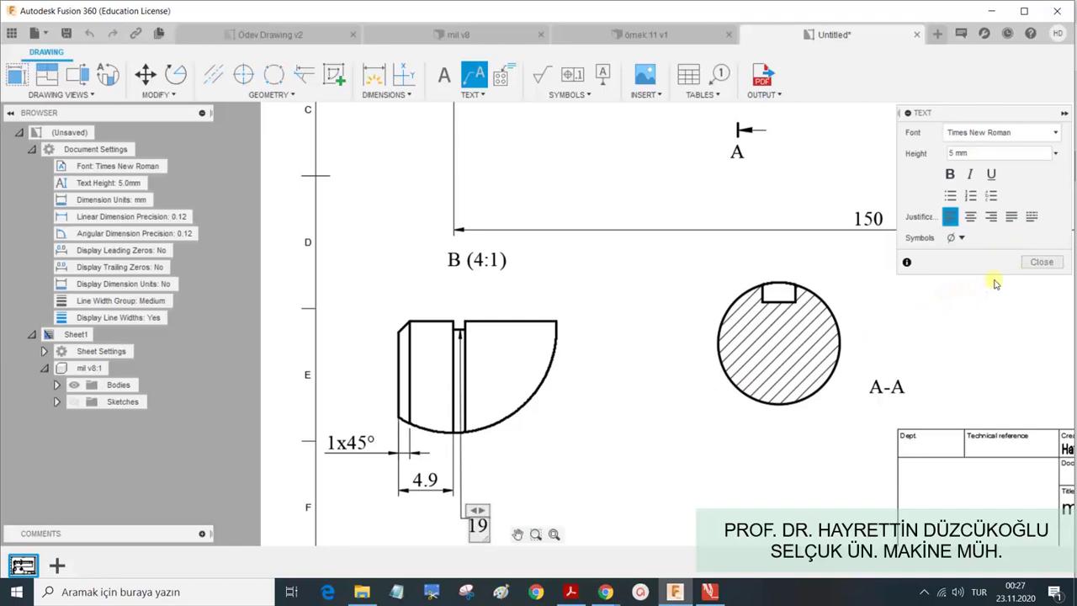
left_click(1030, 261)
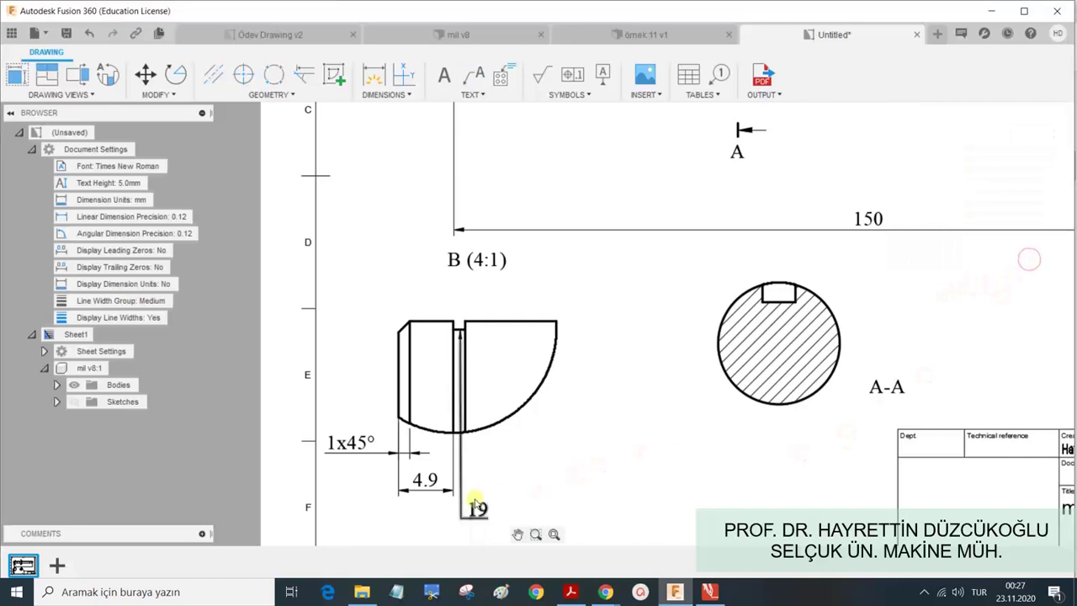
Prefix the note with the diameter symbol so it reads Ø19.
left_click(482, 510)
double_click(479, 510)
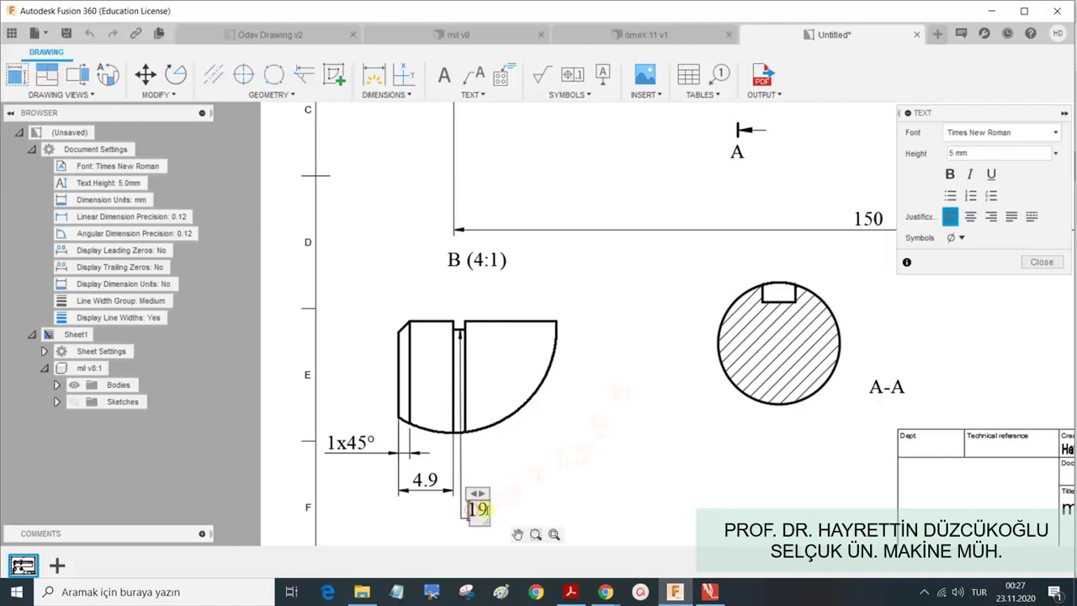
left_click(959, 238)
left_click(959, 259)
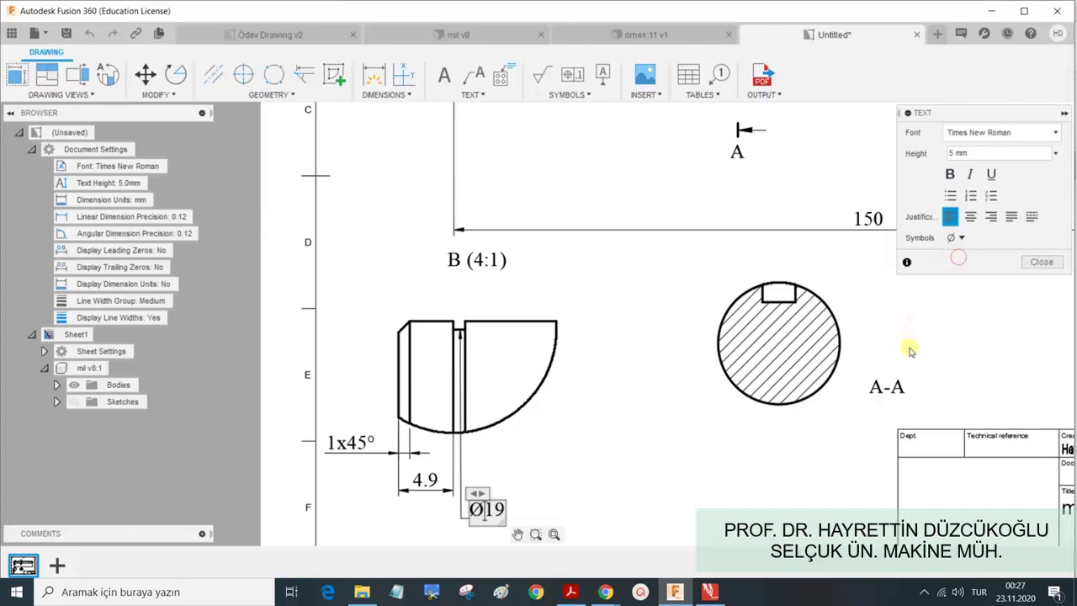
left_click(1042, 262)
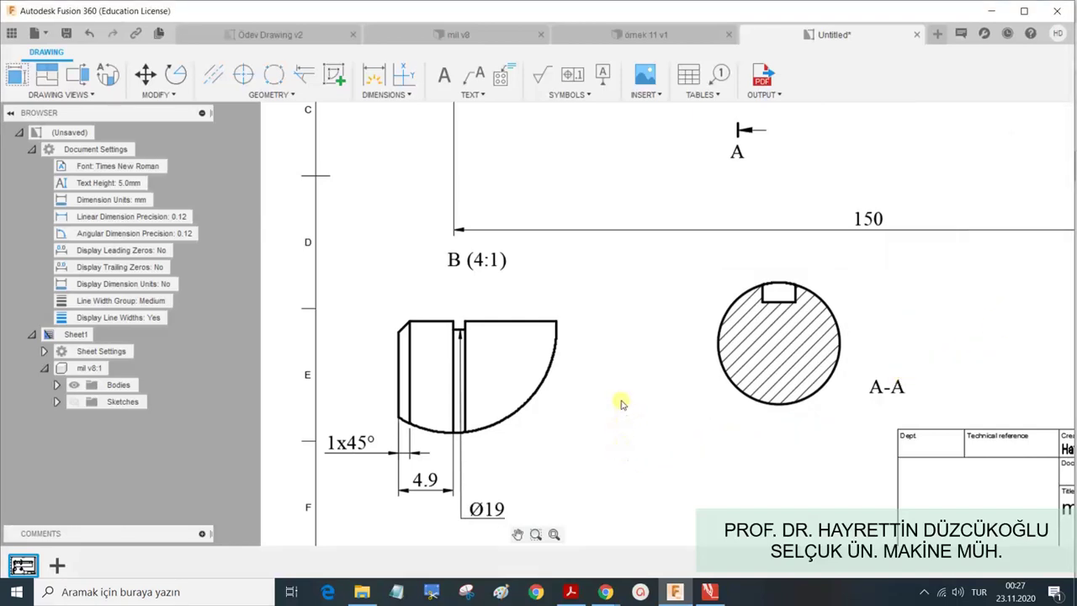
left_click(461, 376)
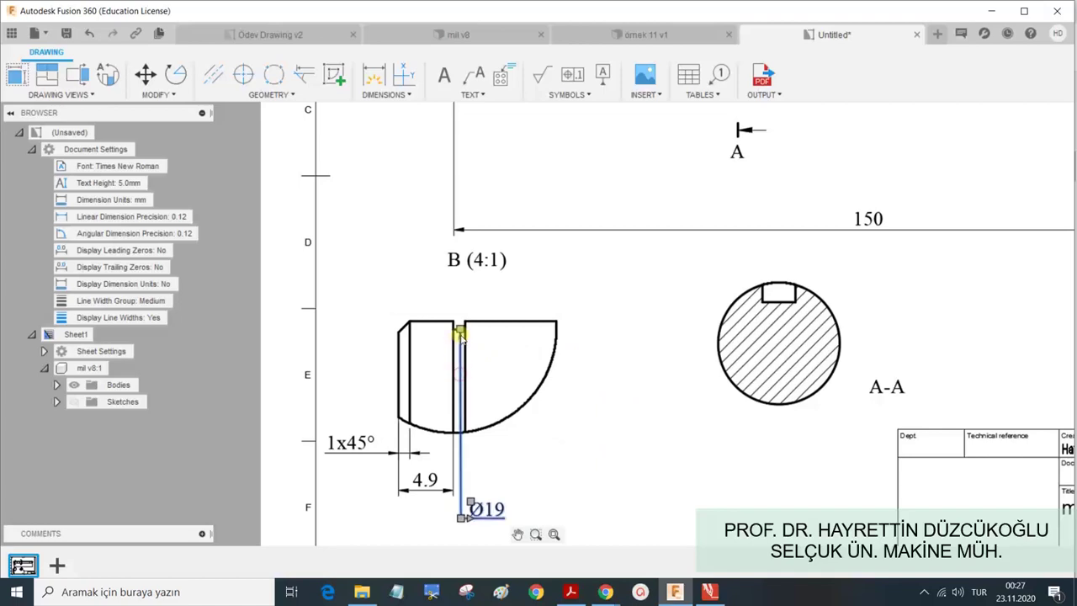
left_click_drag(459, 331, 486, 334)
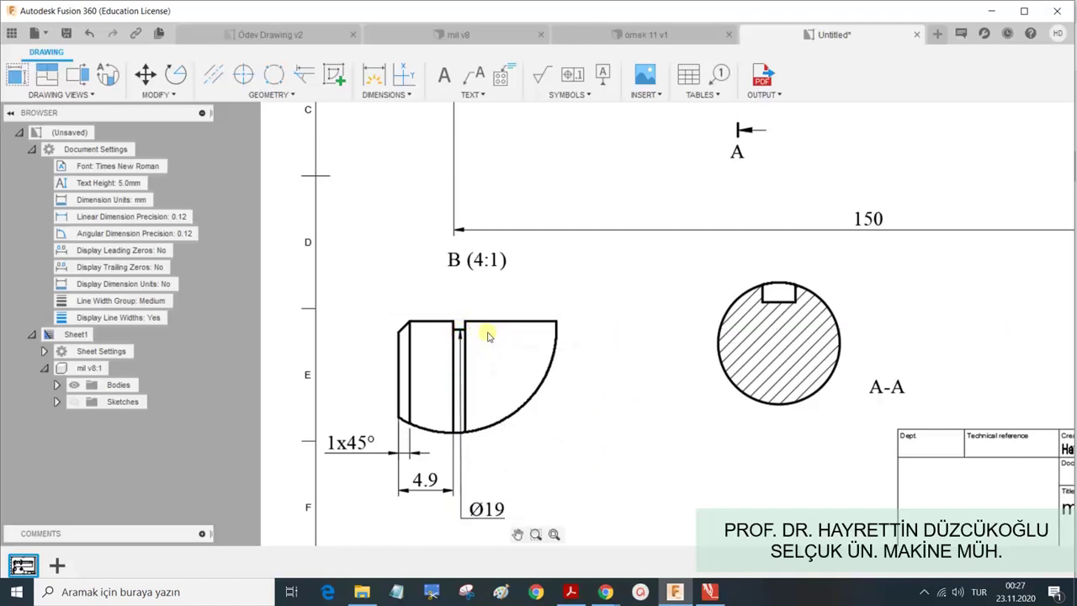
left_click(459, 334)
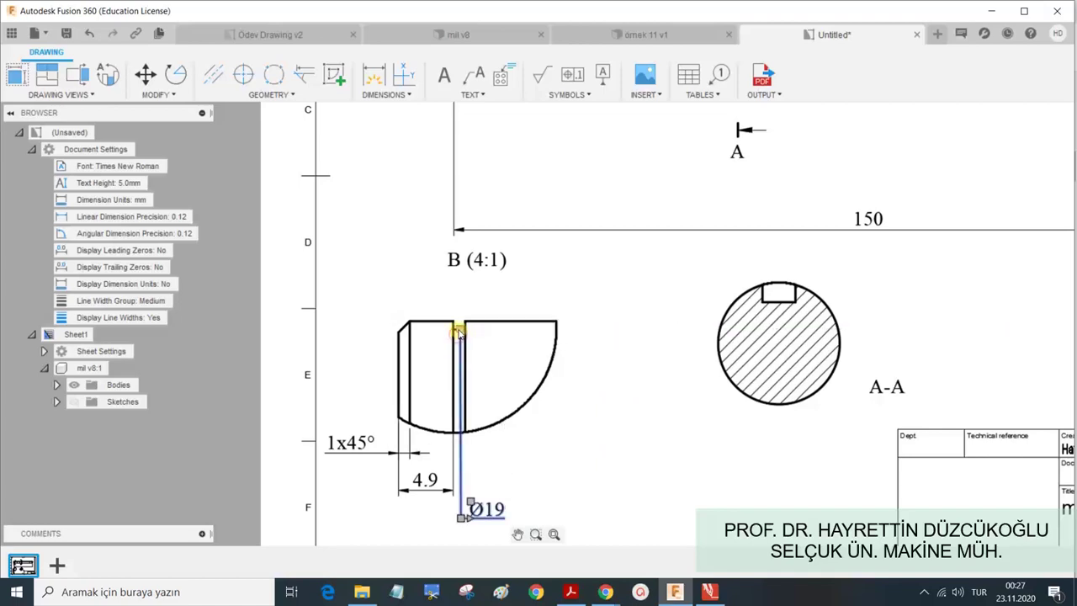
left_click_drag(459, 331, 495, 335)
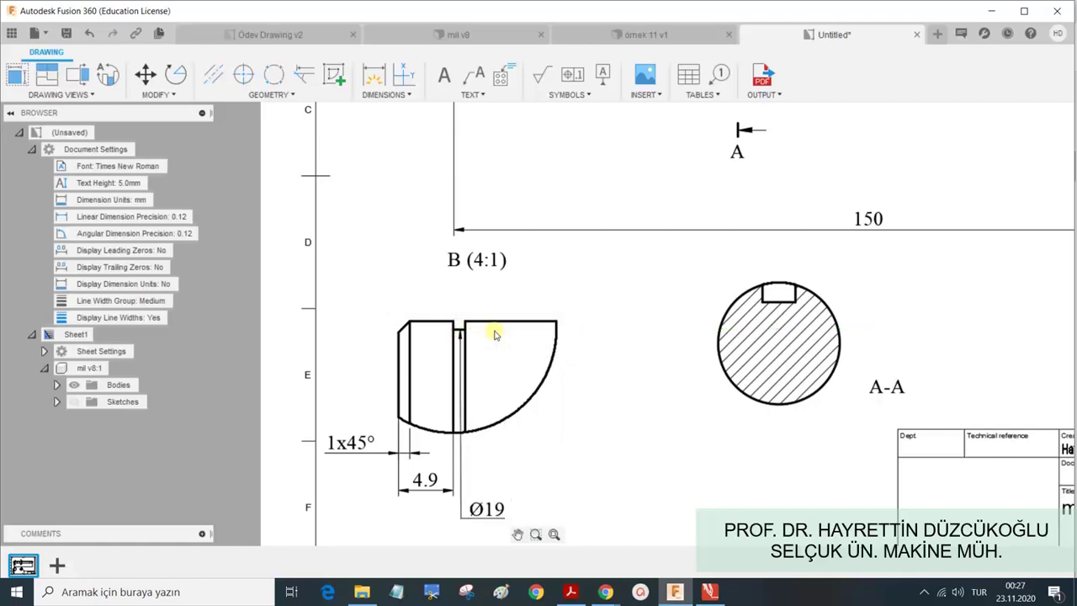
left_click(459, 331)
left_click_drag(459, 331, 493, 335)
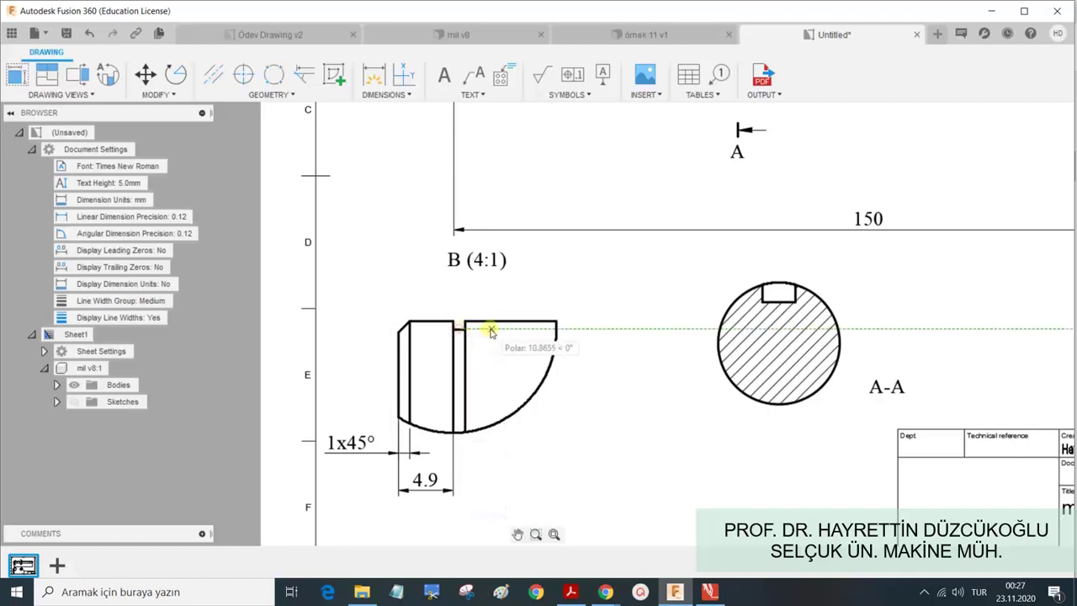
left_click(458, 332)
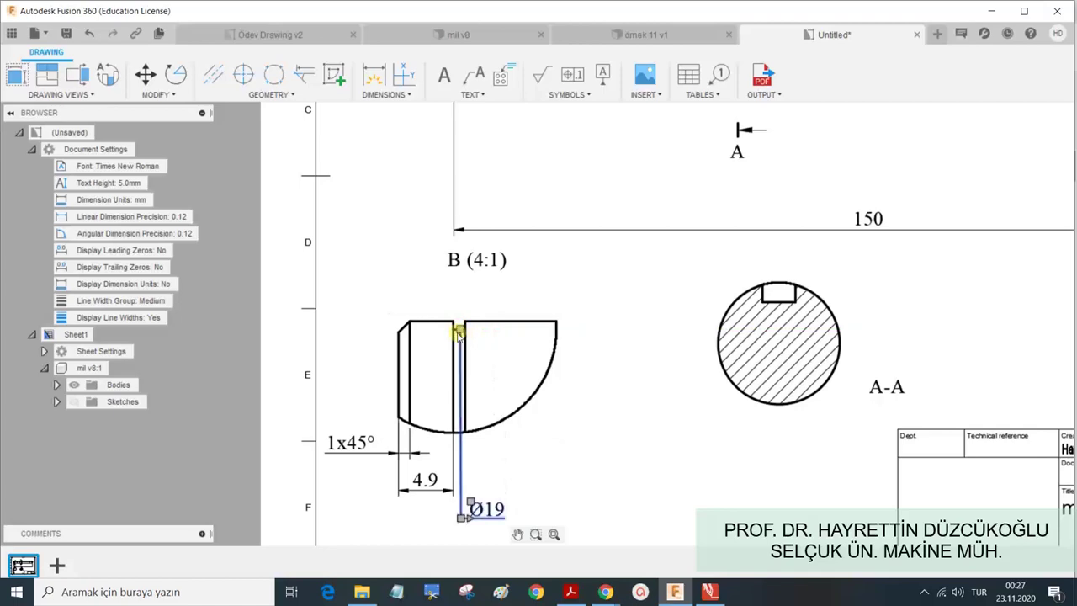
left_click_drag(458, 331, 505, 331)
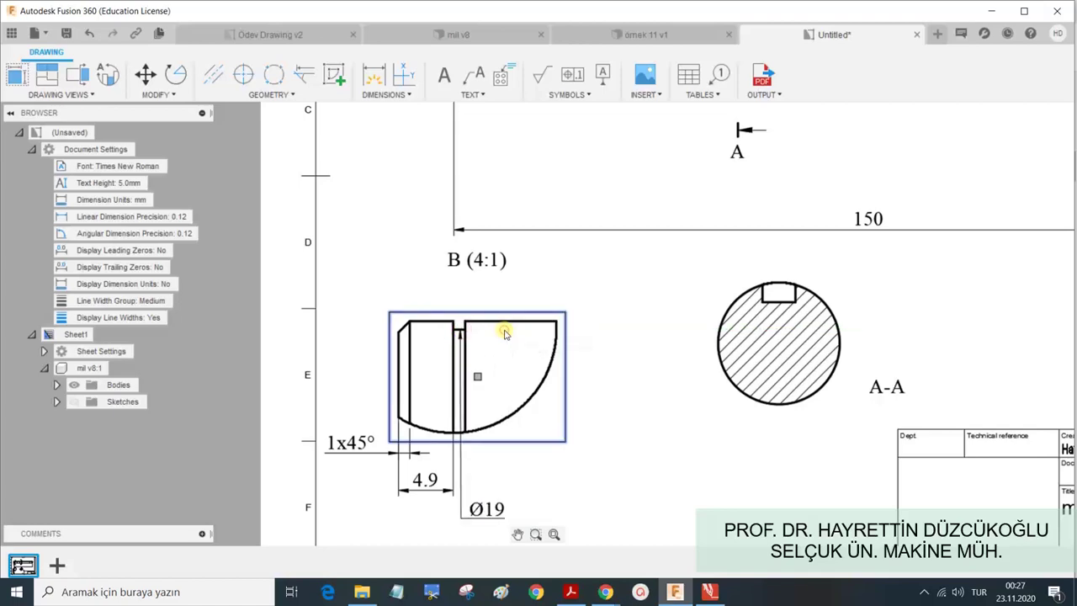
left_click_drag(477, 376, 489, 378)
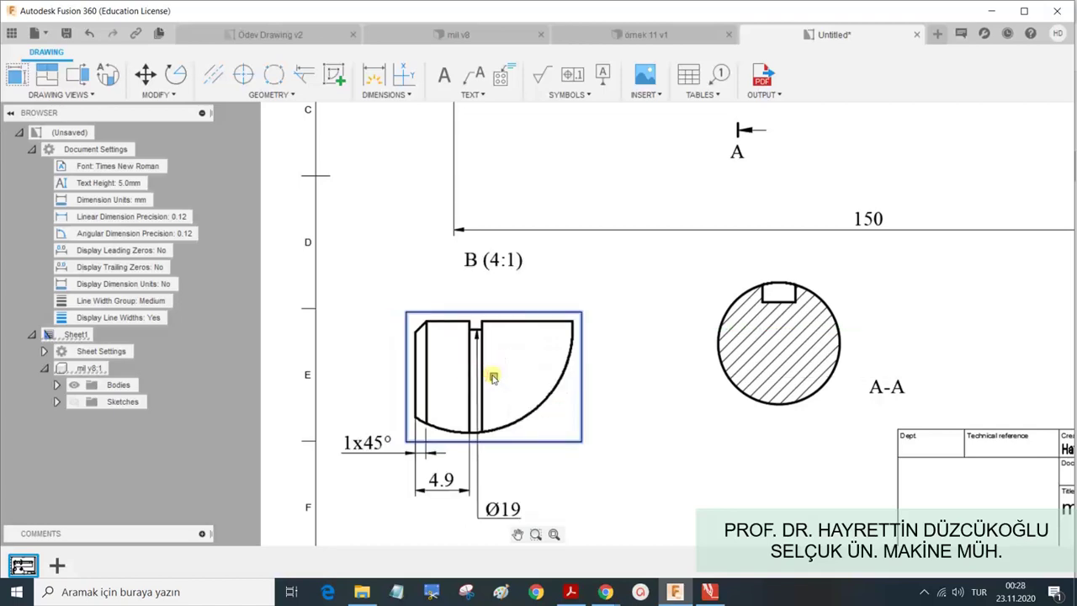
left_click(489, 378)
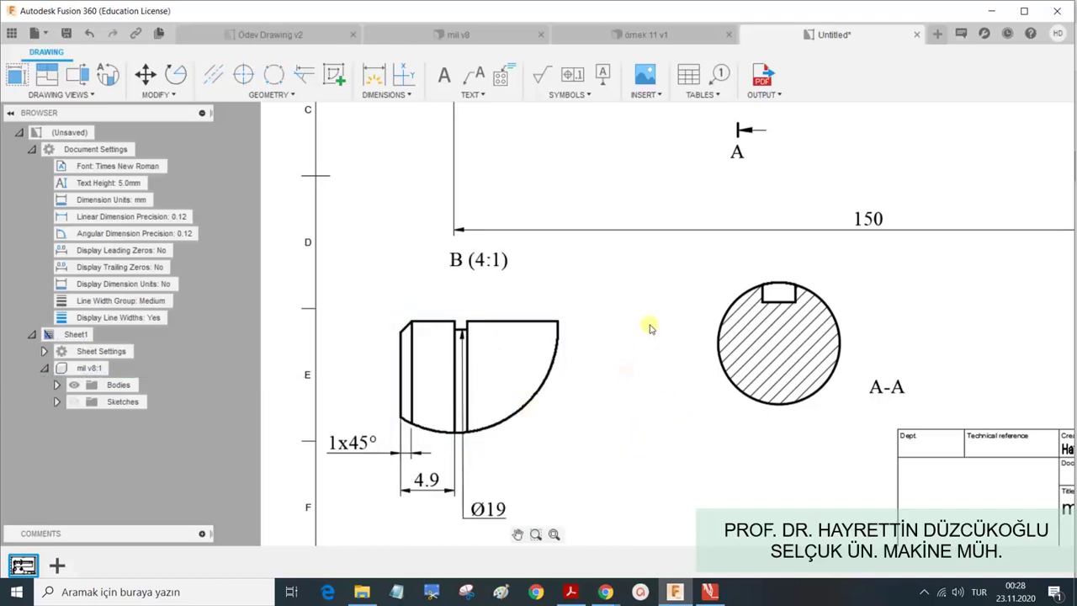
Dimension the groove width above detail B and override its 1.1 value to read 1.3.
left_click(374, 74)
left_click(456, 323)
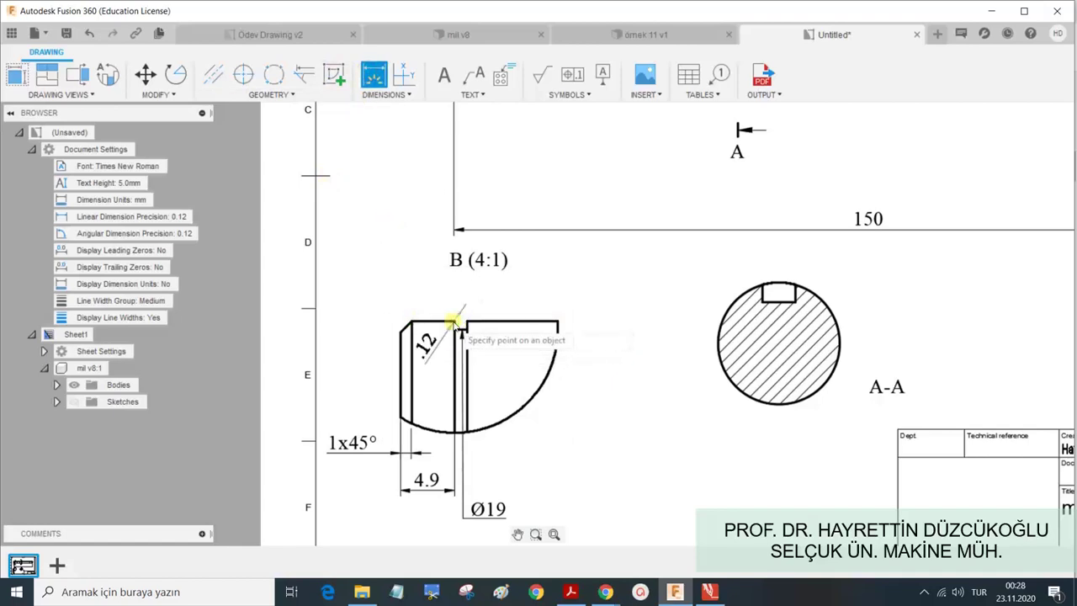
left_click(463, 323)
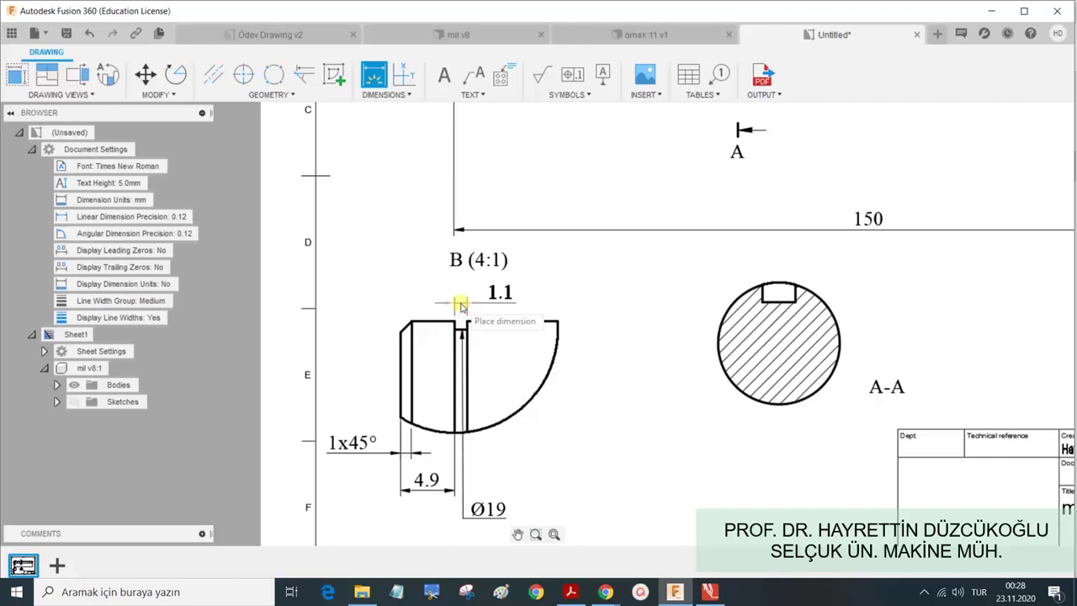
left_click(460, 306)
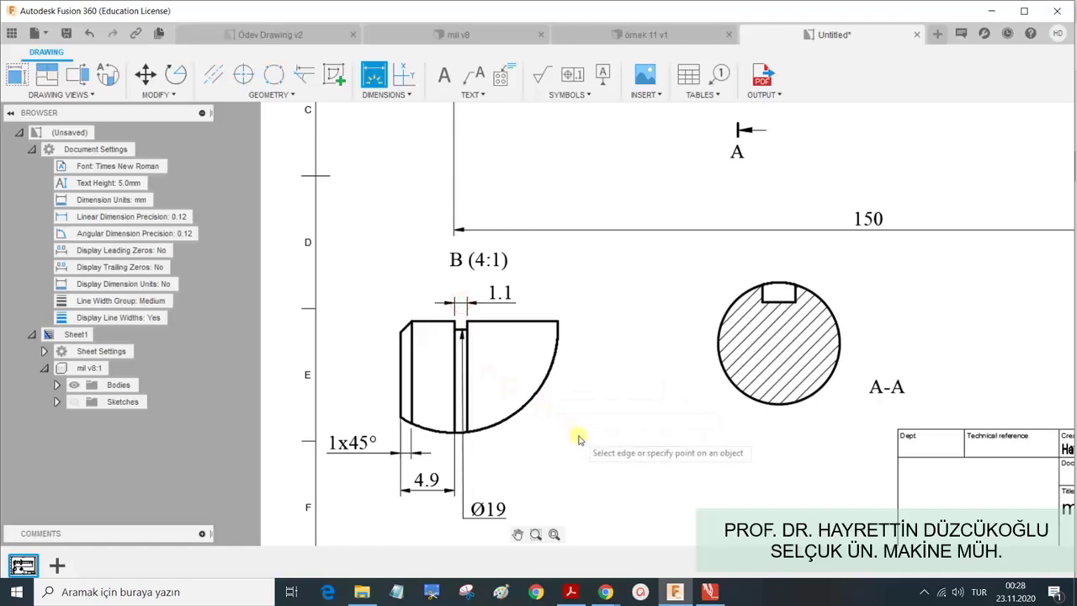
key("Escape")
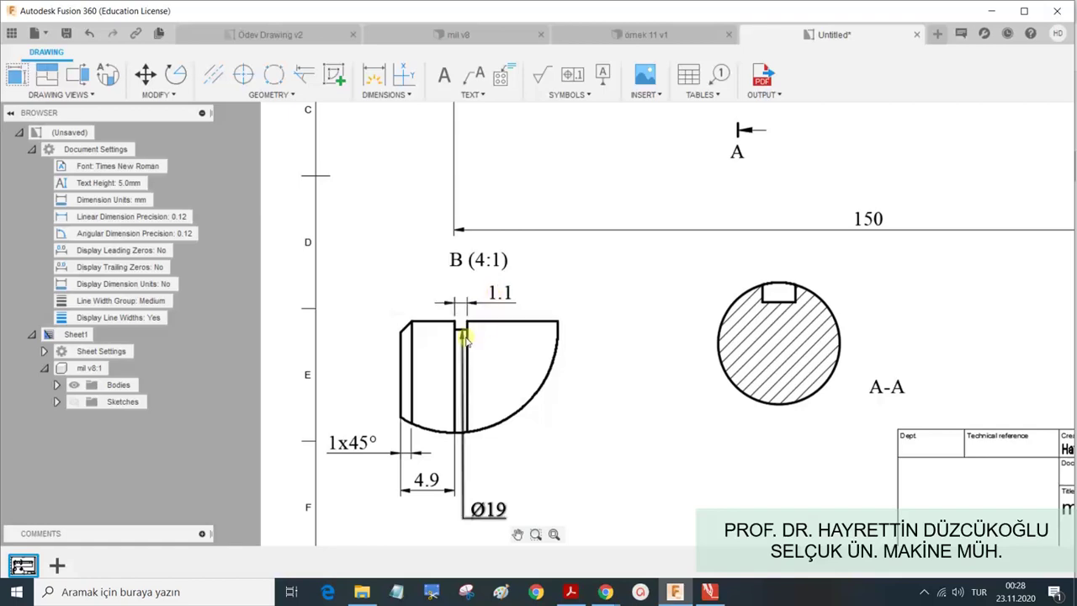
double_click(494, 298)
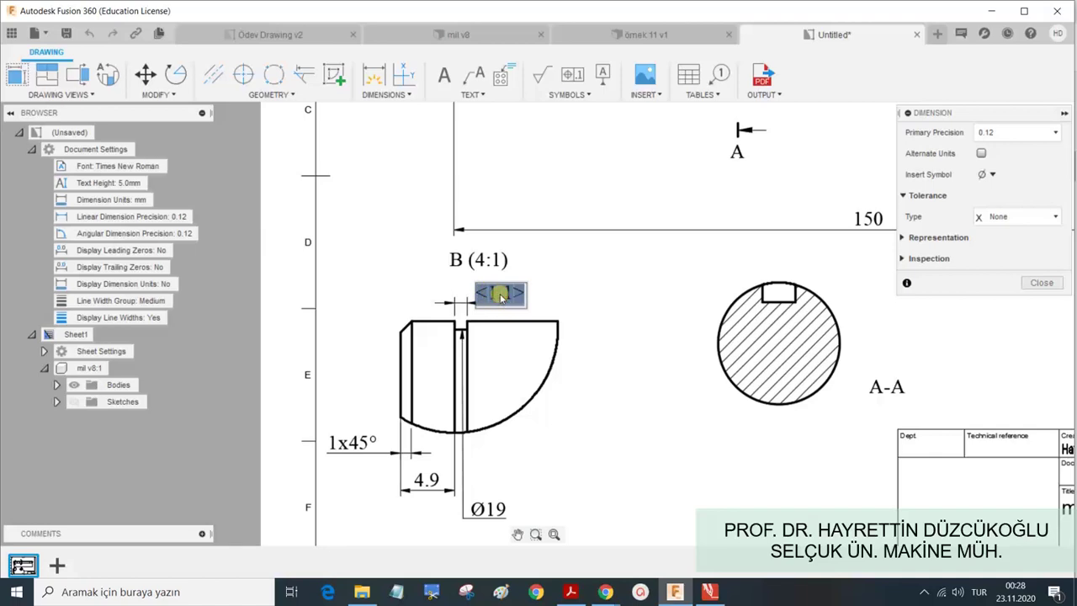
type("1.3")
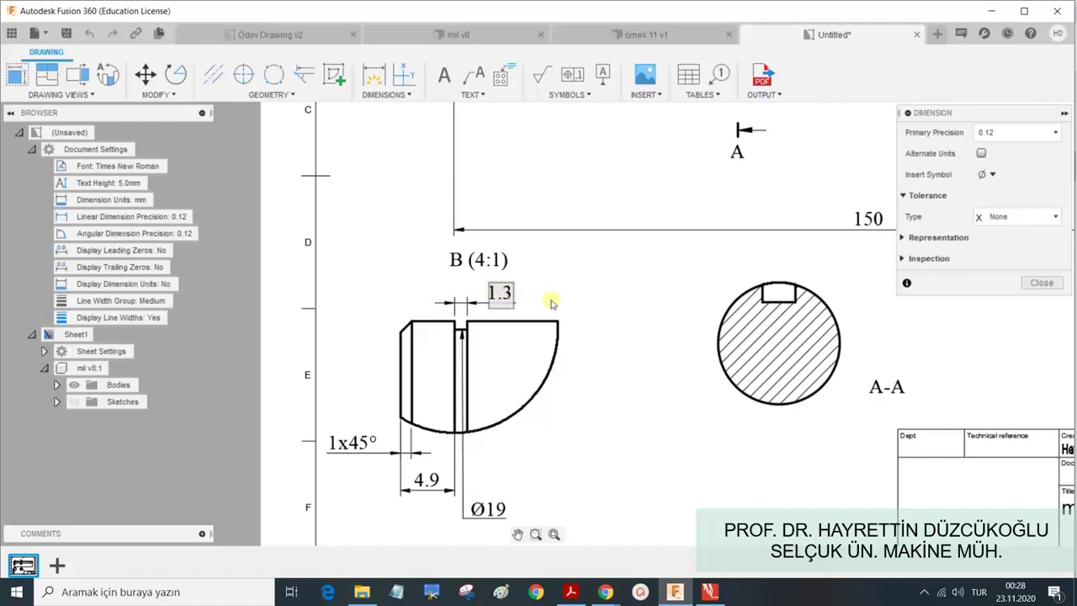
left_click(1042, 284)
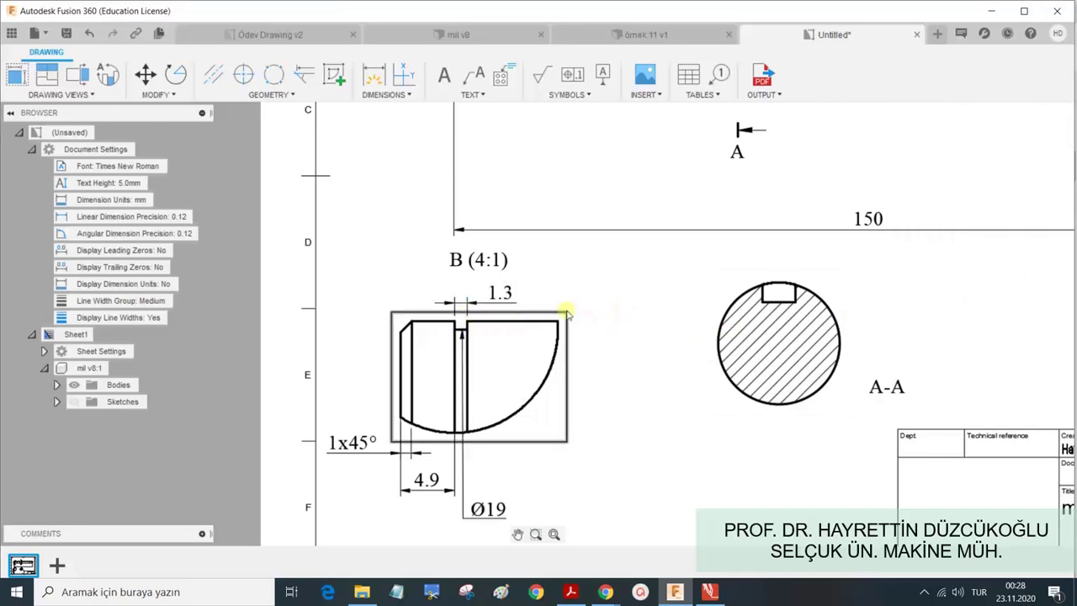
Zoom out and pan to frame the full shaft drawing and title block, then start a dimension.
scroll(580, 312, "down", 2)
scroll(580, 291, "down", 2)
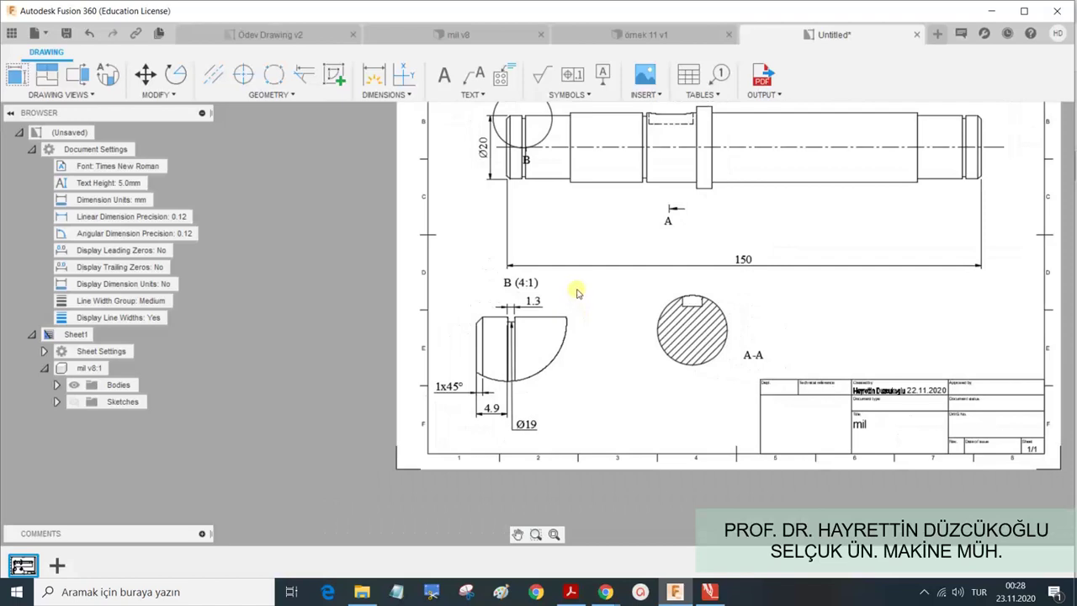
scroll(604, 171, "up", 1)
middle_click_drag(604, 168, 536, 207)
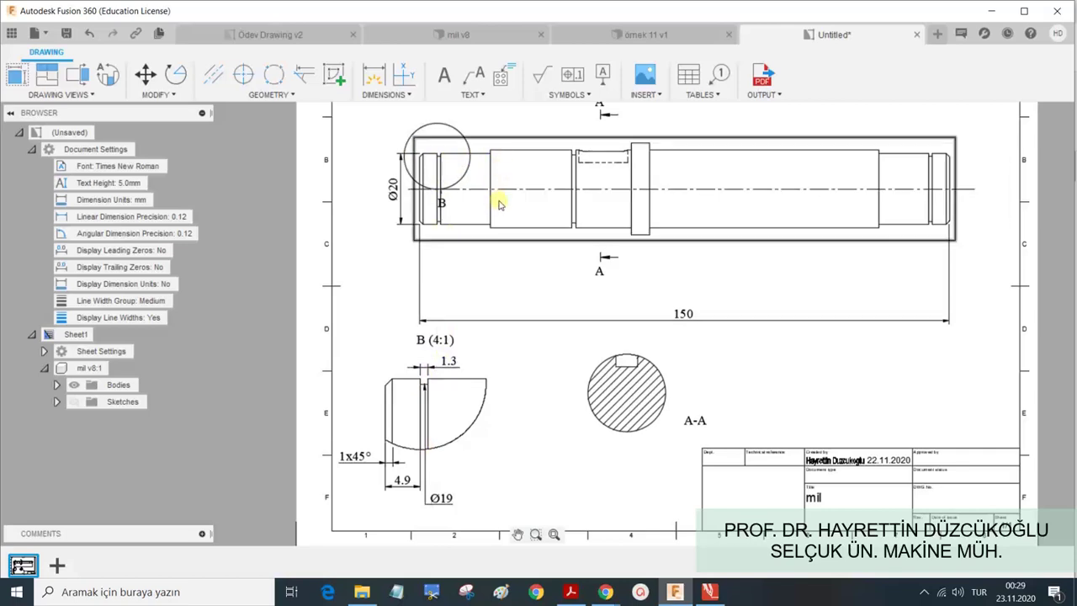
left_click(375, 75)
scroll(421, 240, "up", 1)
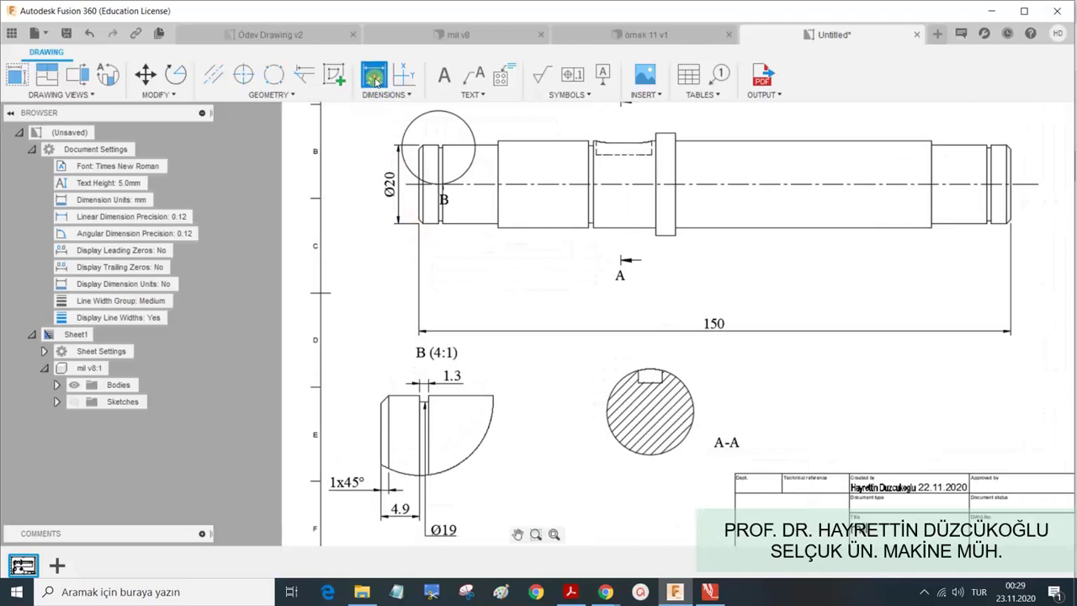
Add a 20 baseline dimension to the shoulder from the 150 dimension.
left_click(406, 96)
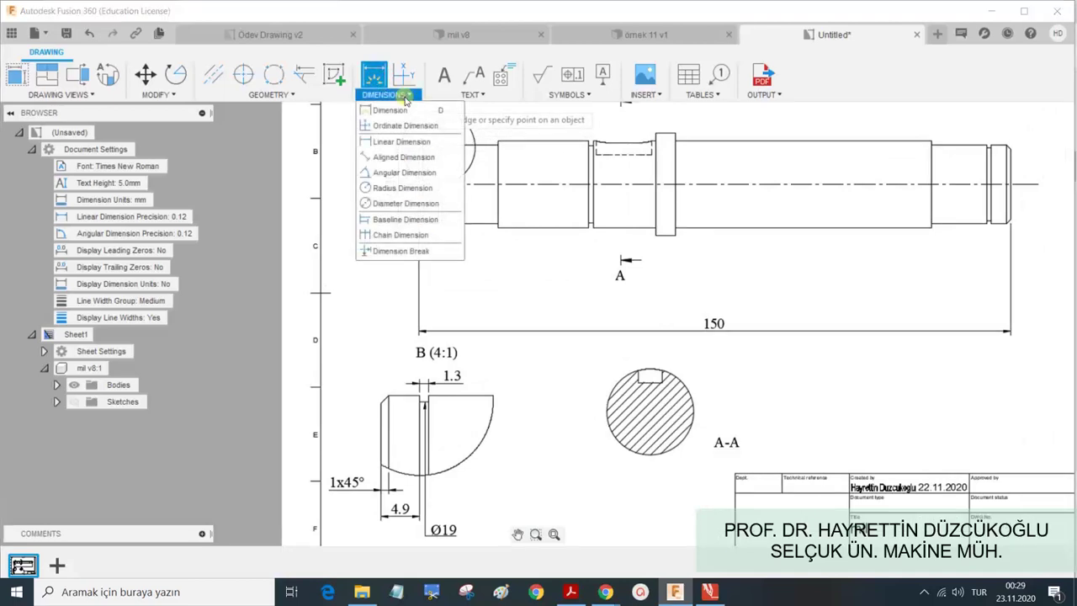
left_click(394, 223)
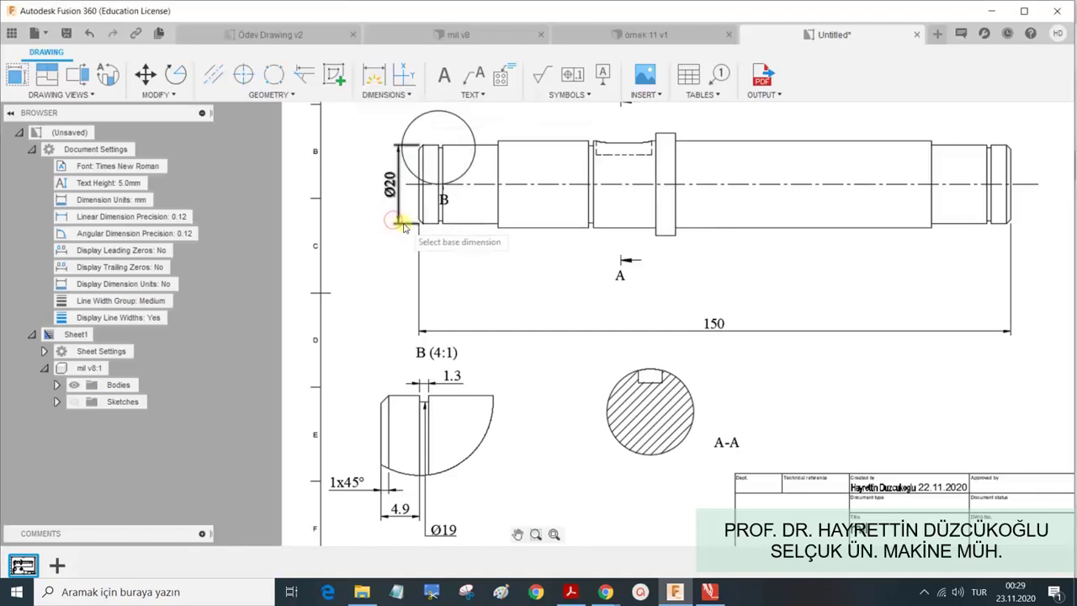
scroll(418, 223, "up", 1)
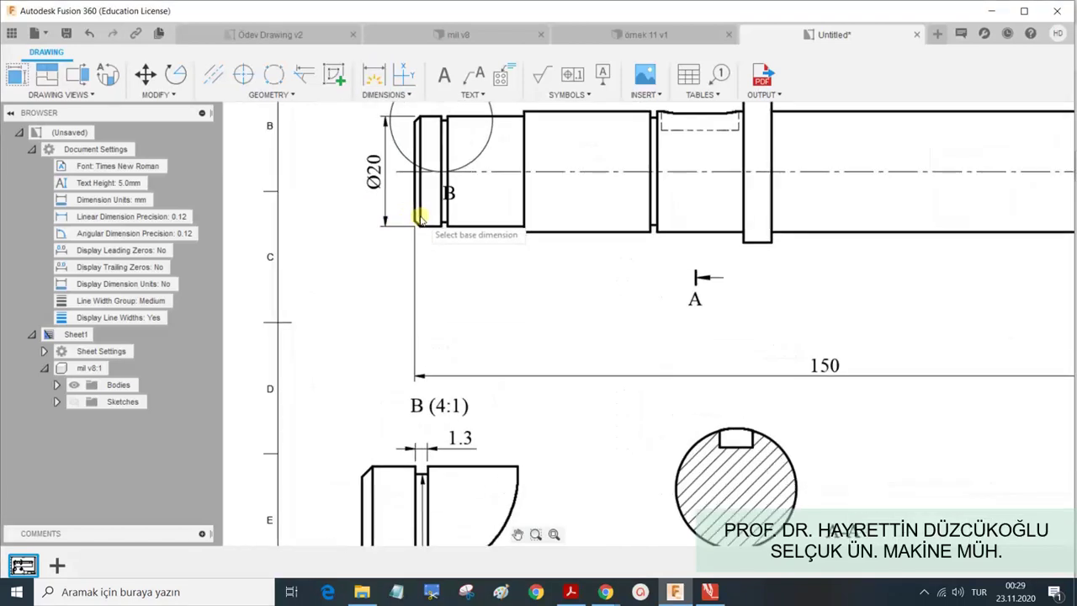
scroll(416, 217, "up", 1)
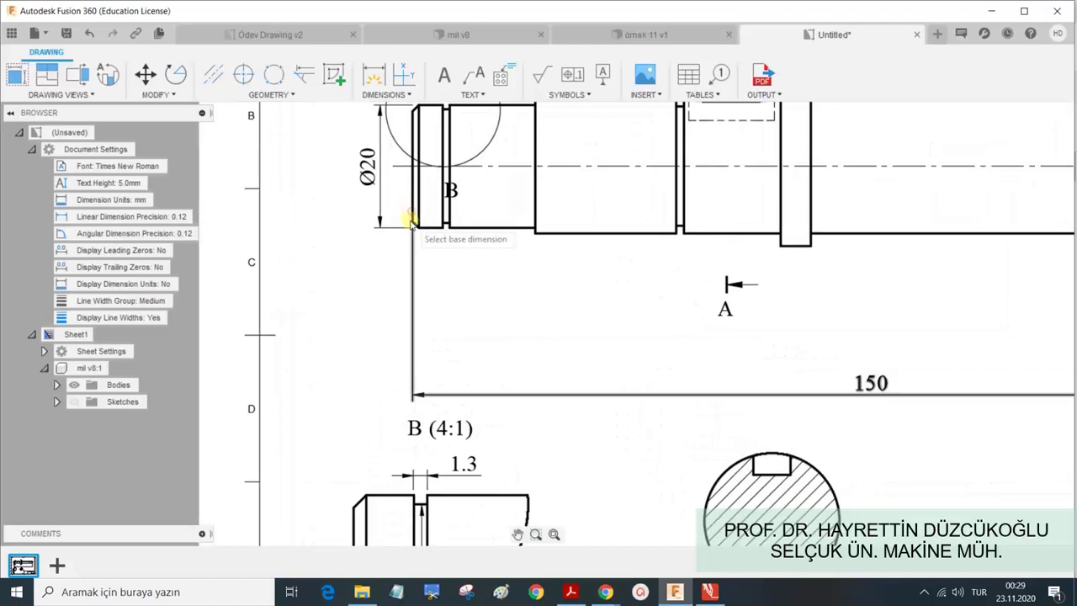
scroll(413, 217, "down", 2)
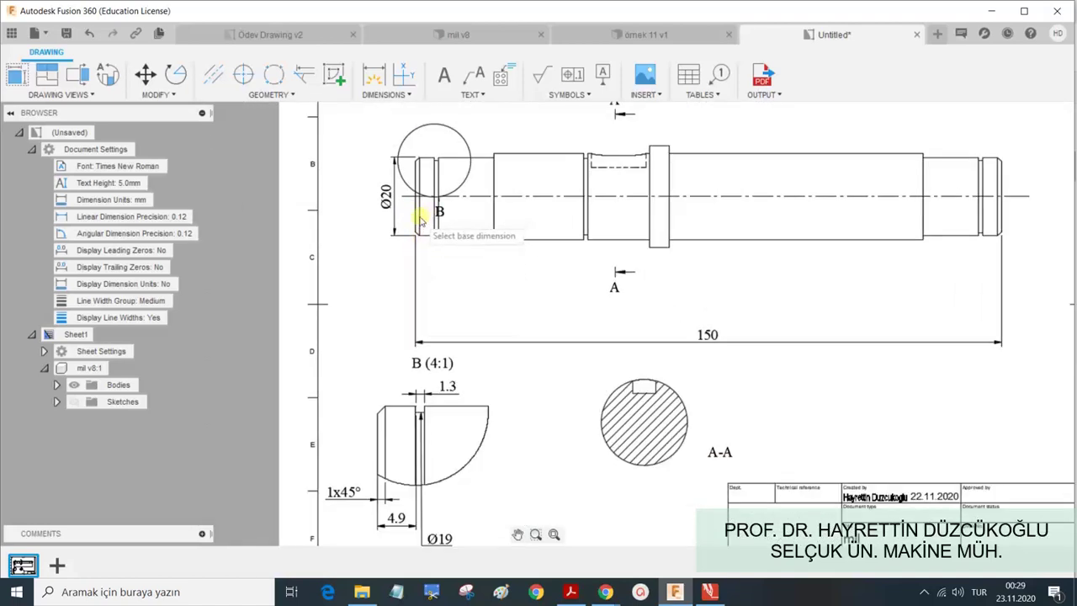
left_click(414, 247)
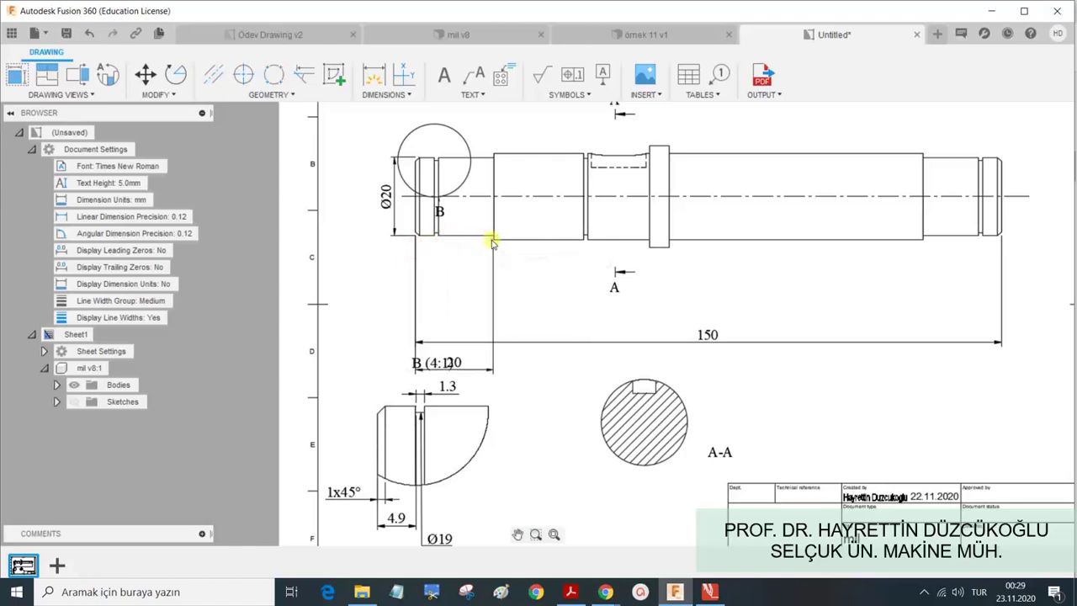
left_click(493, 243)
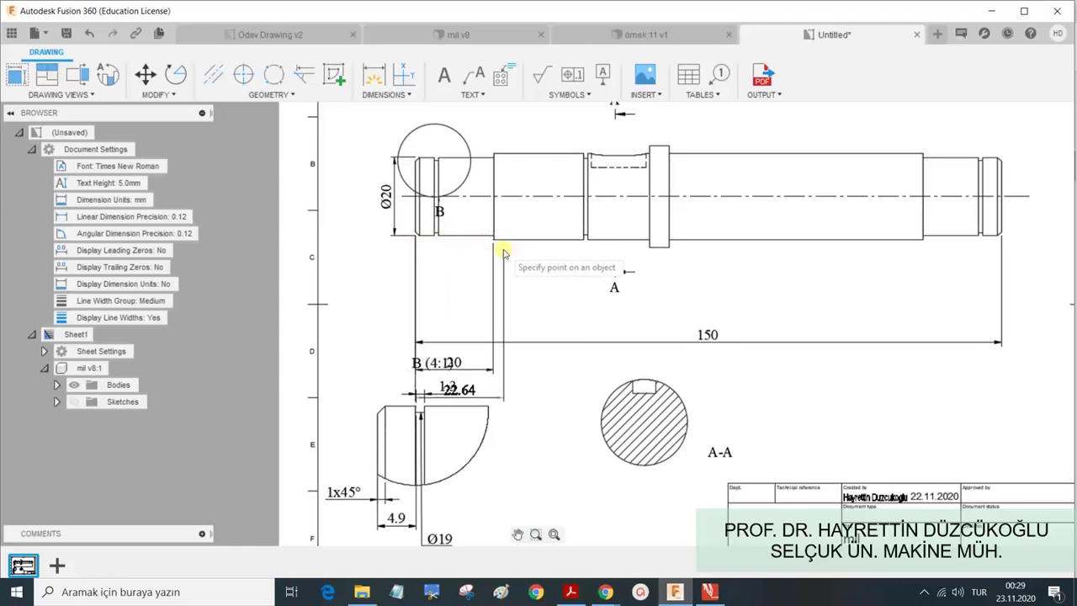
key("Escape")
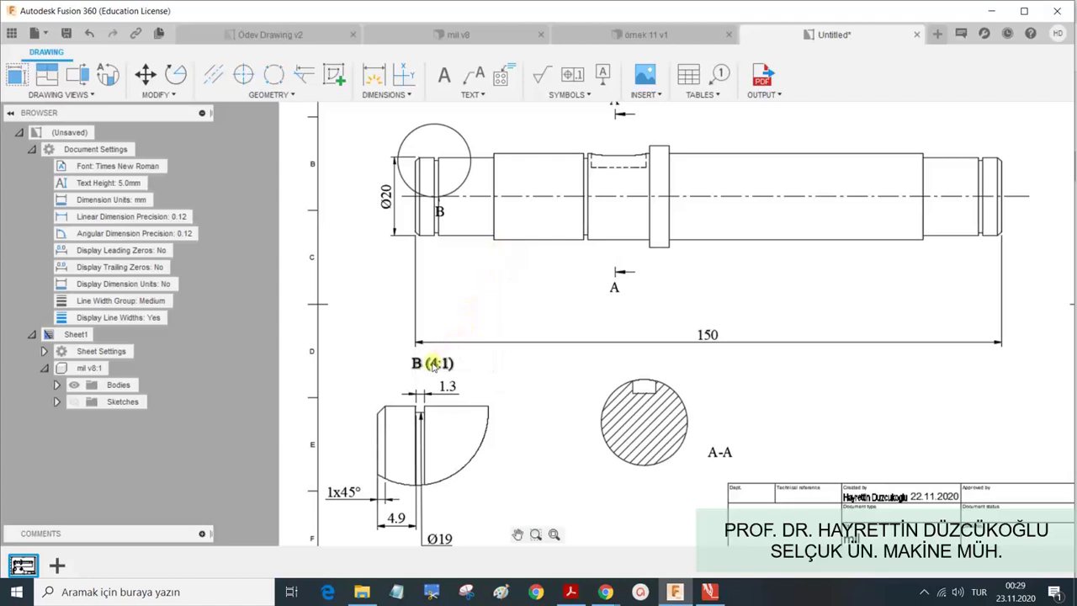
Move the B (4:1) label below detail view B and drag detail circle B onto the shaft's left-end axis.
left_click(431, 371)
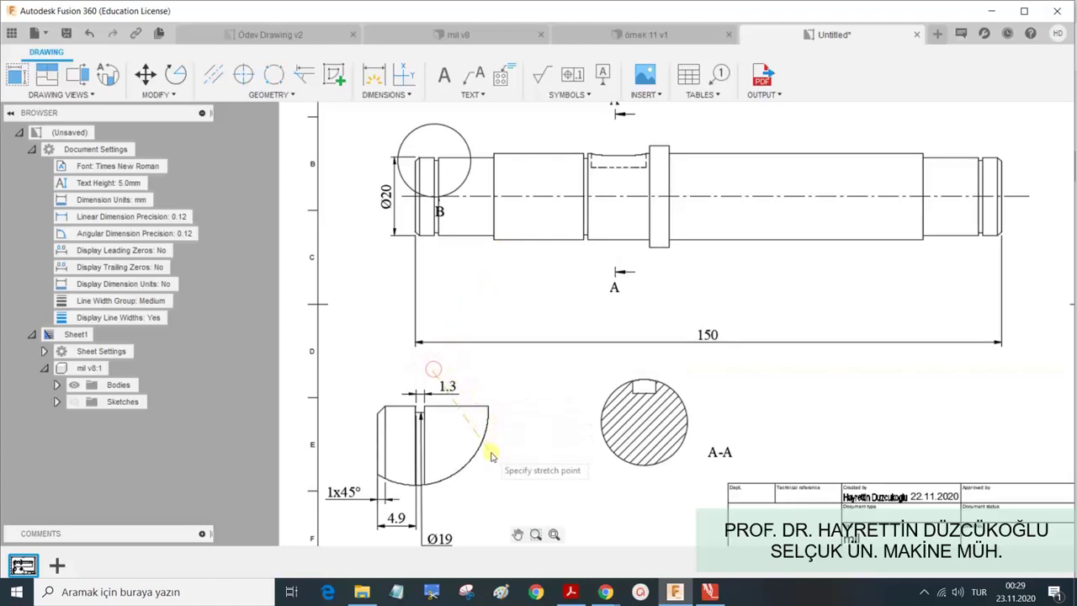
left_click(466, 503)
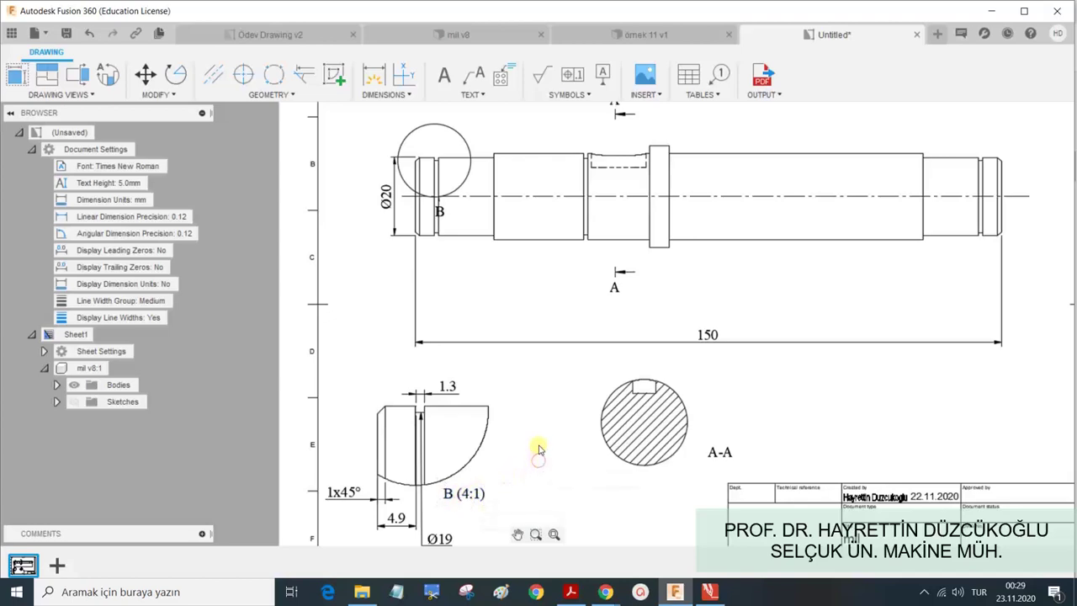
left_click(440, 214)
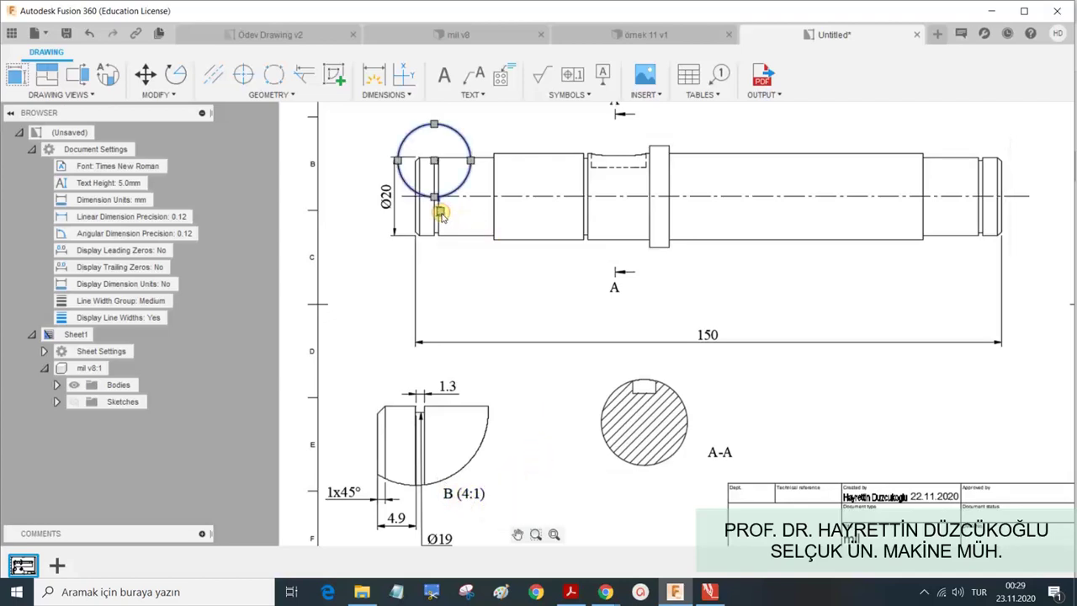
left_click(440, 214)
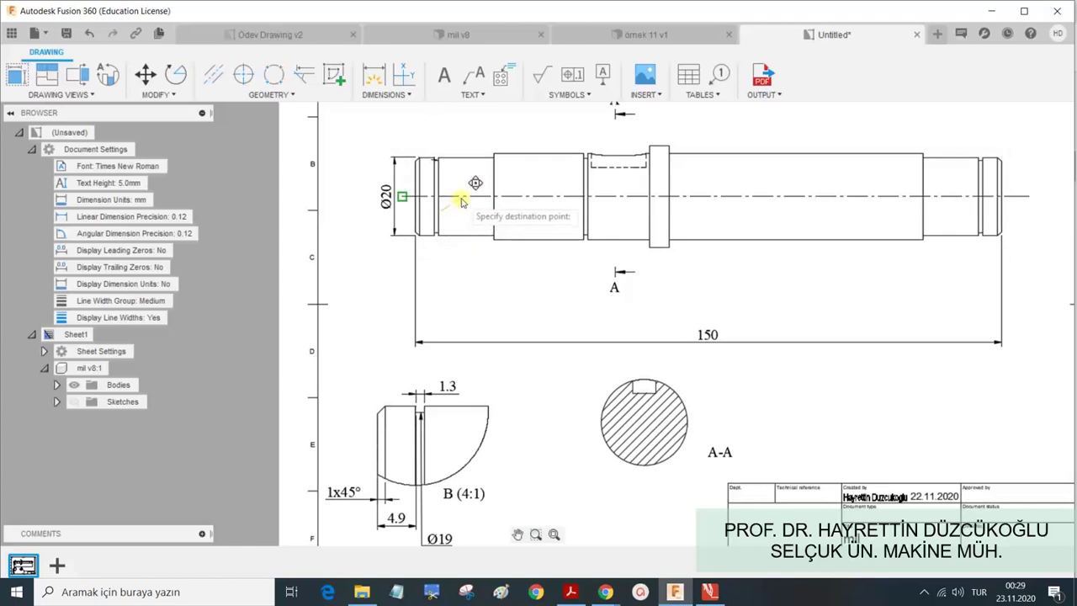
left_click(462, 198)
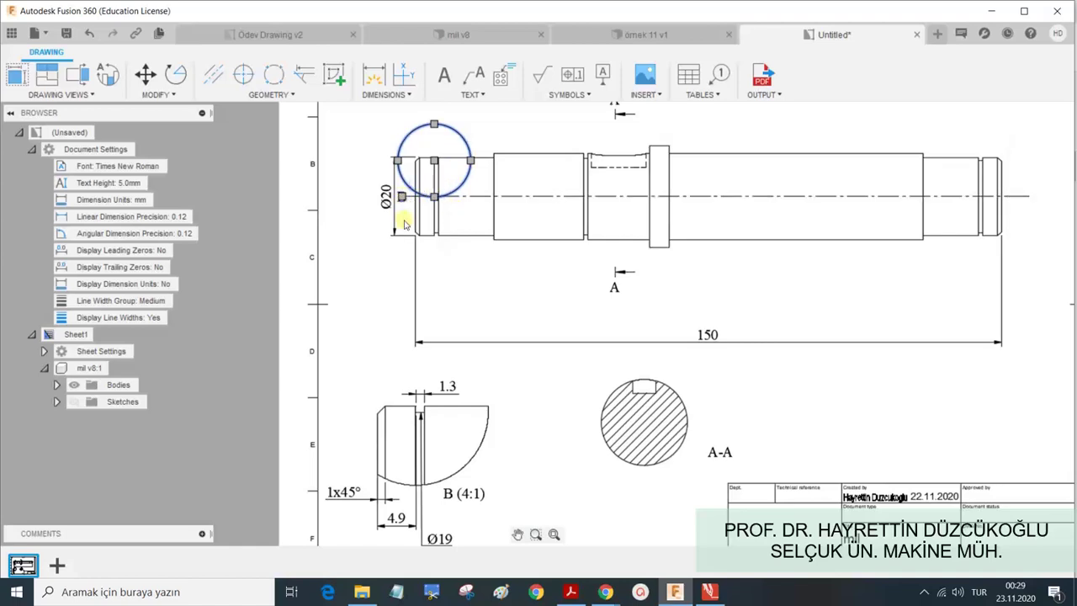
left_click(510, 120)
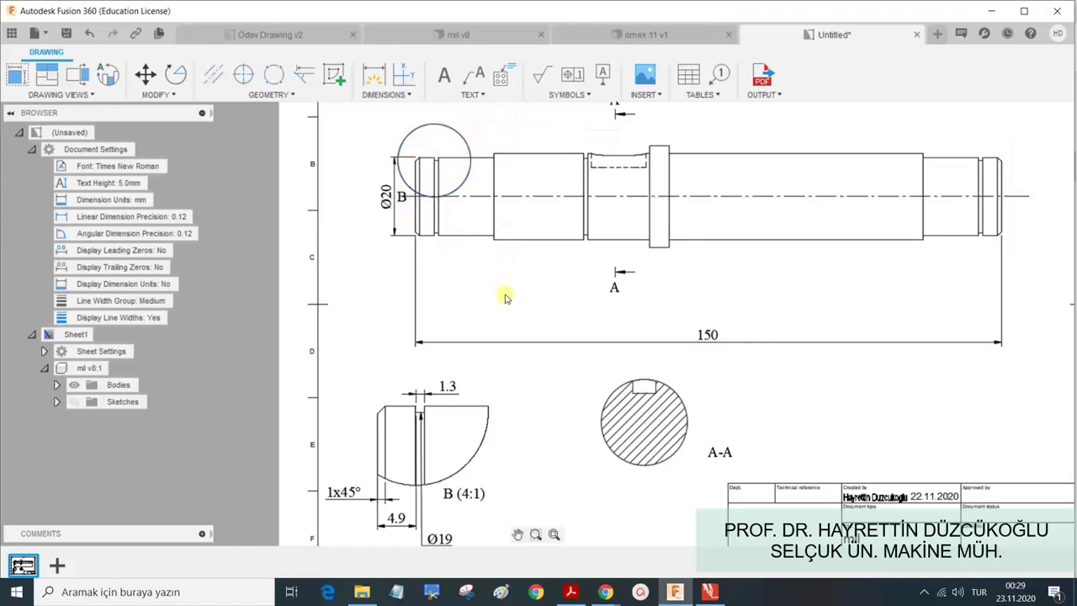
left_click(401, 202)
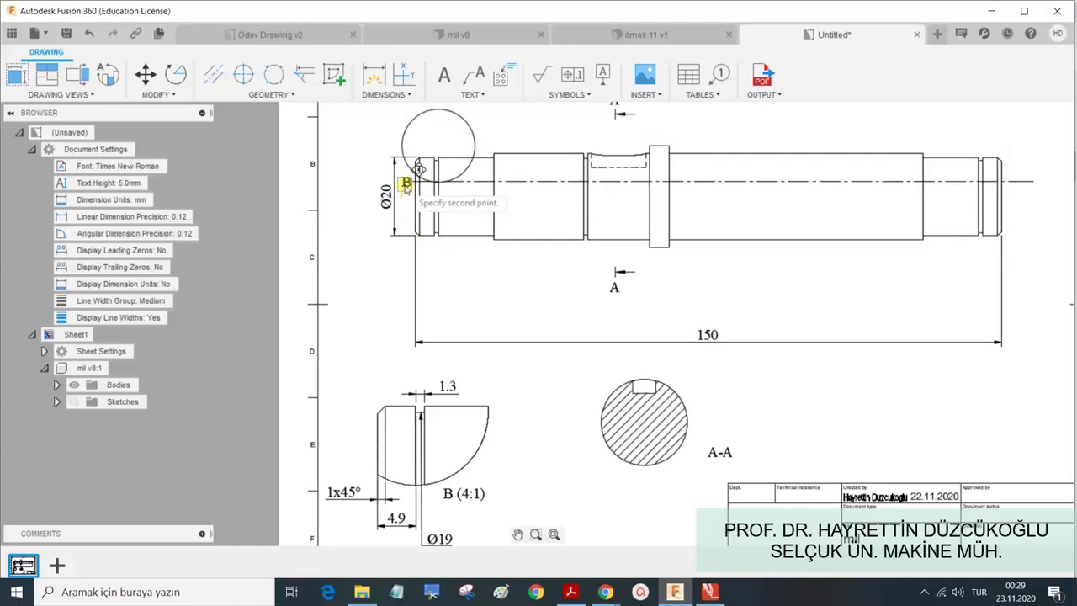
left_click(370, 155)
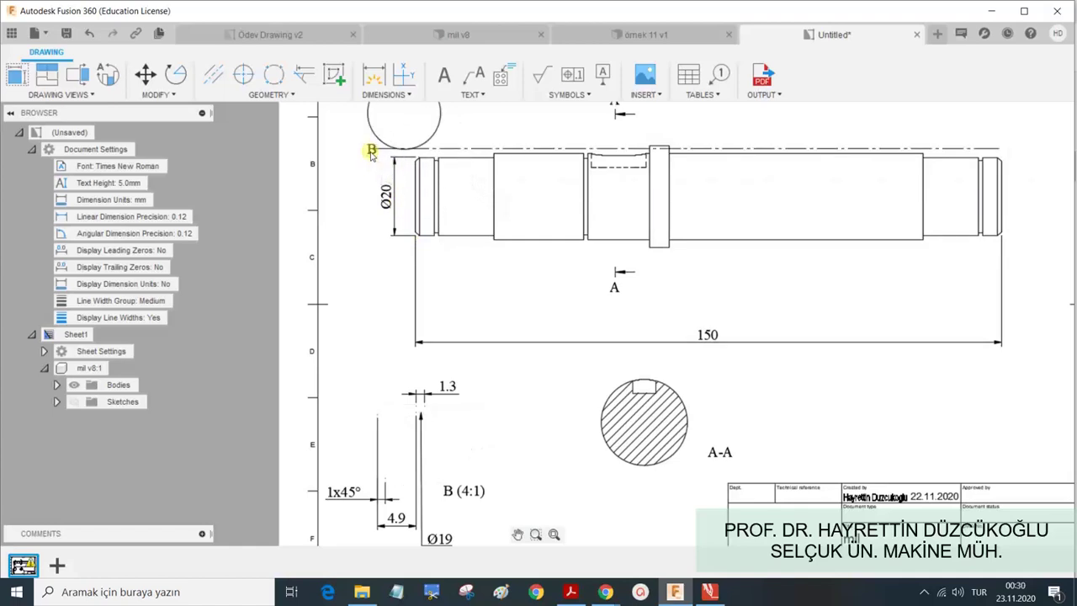
left_click_drag(370, 154, 431, 199)
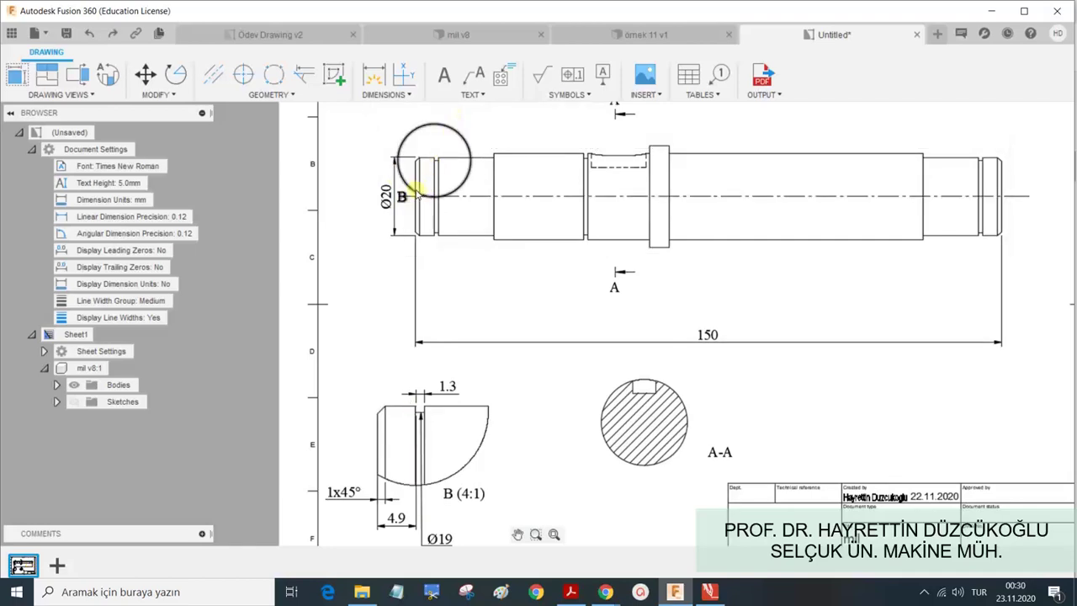
Shift the main shaft view slightly right and undo an accidental centerline move.
left_click(407, 199)
left_click(423, 190)
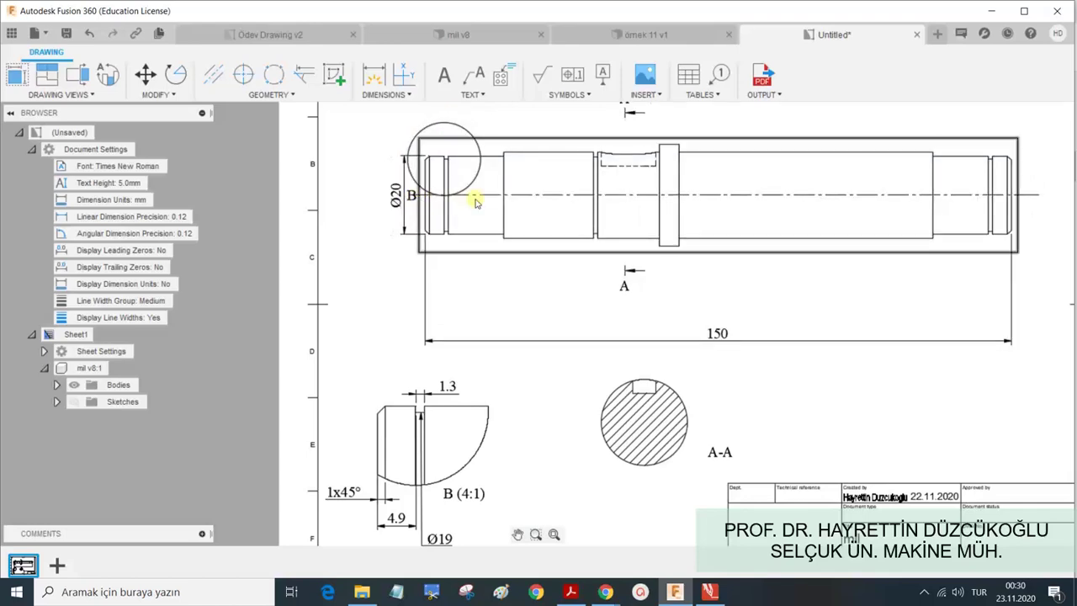
left_click_drag(522, 215, 509, 227)
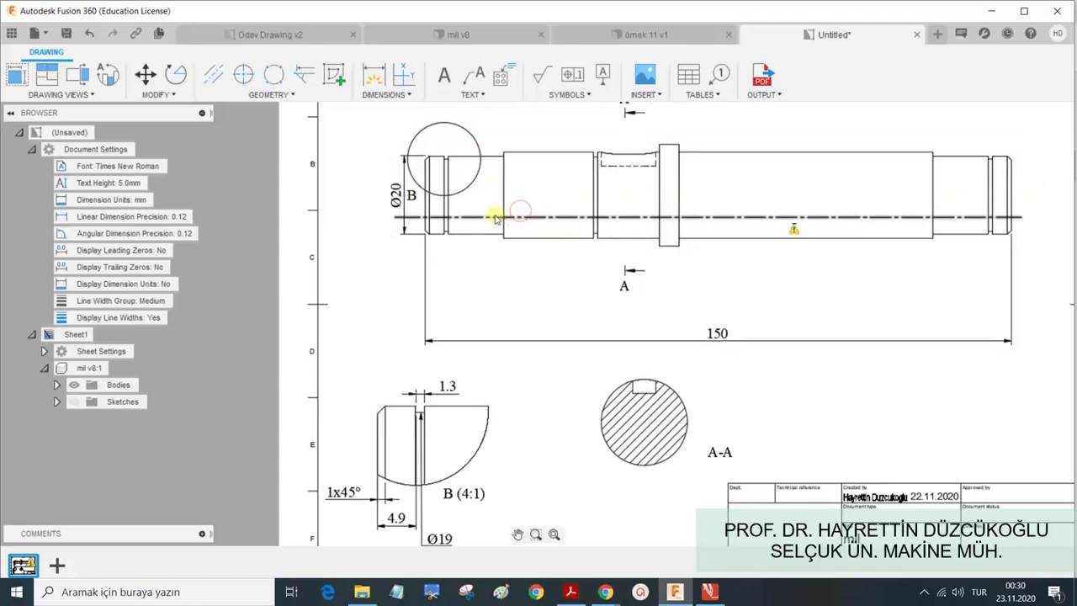
key("ctrl+z")
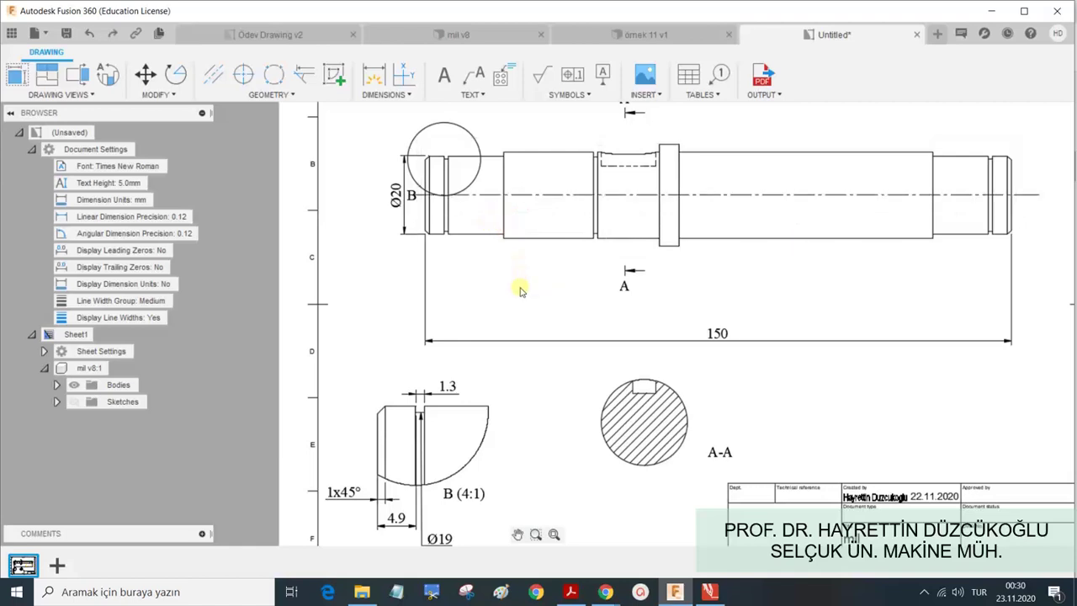
left_click(455, 271)
left_click(374, 75)
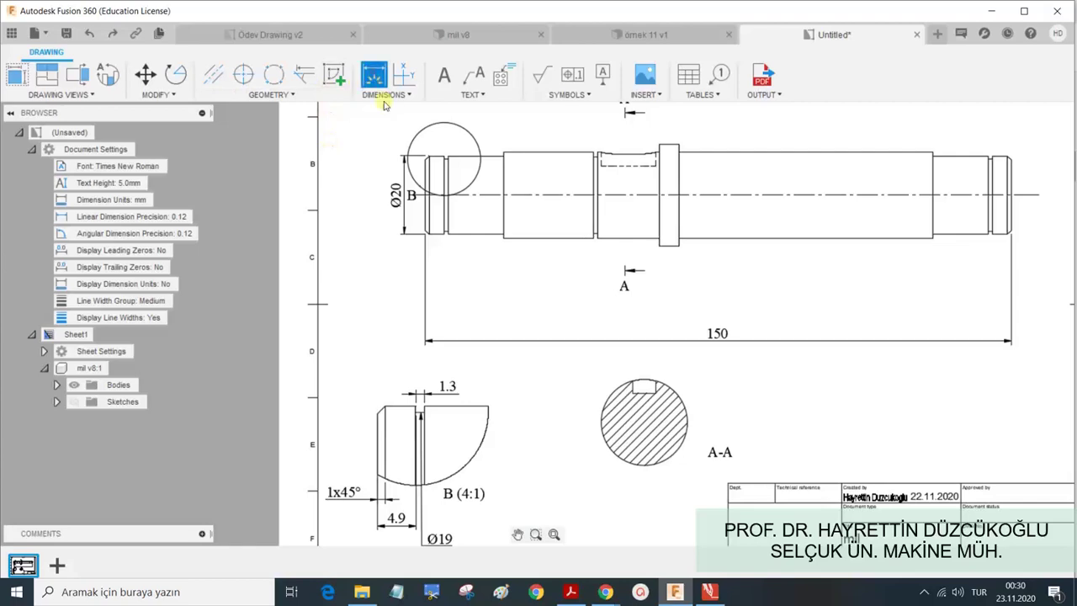
left_click(423, 229)
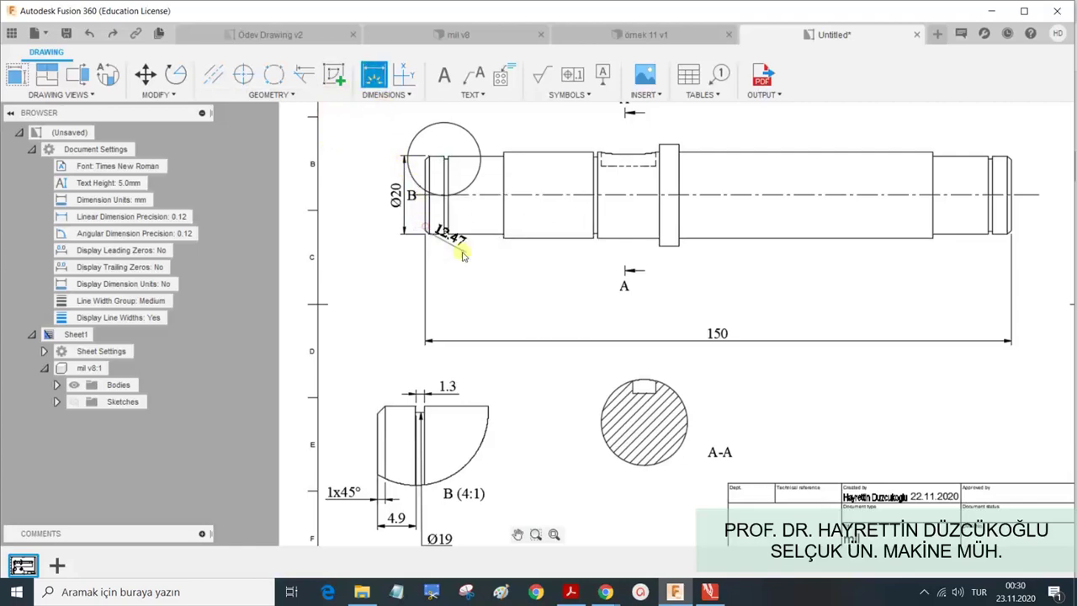
left_click(501, 224)
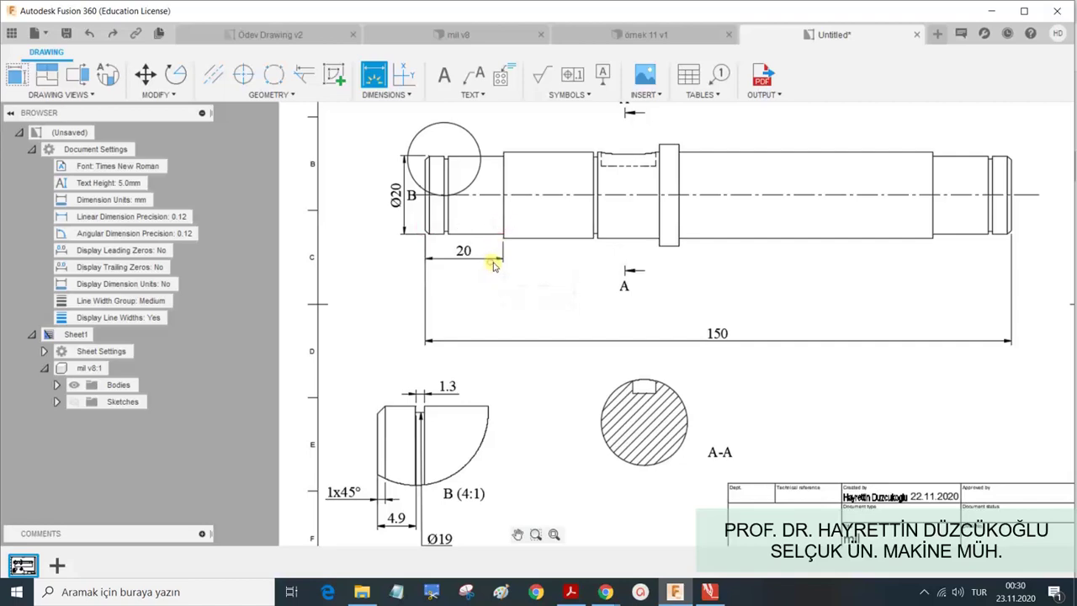
left_click(573, 257)
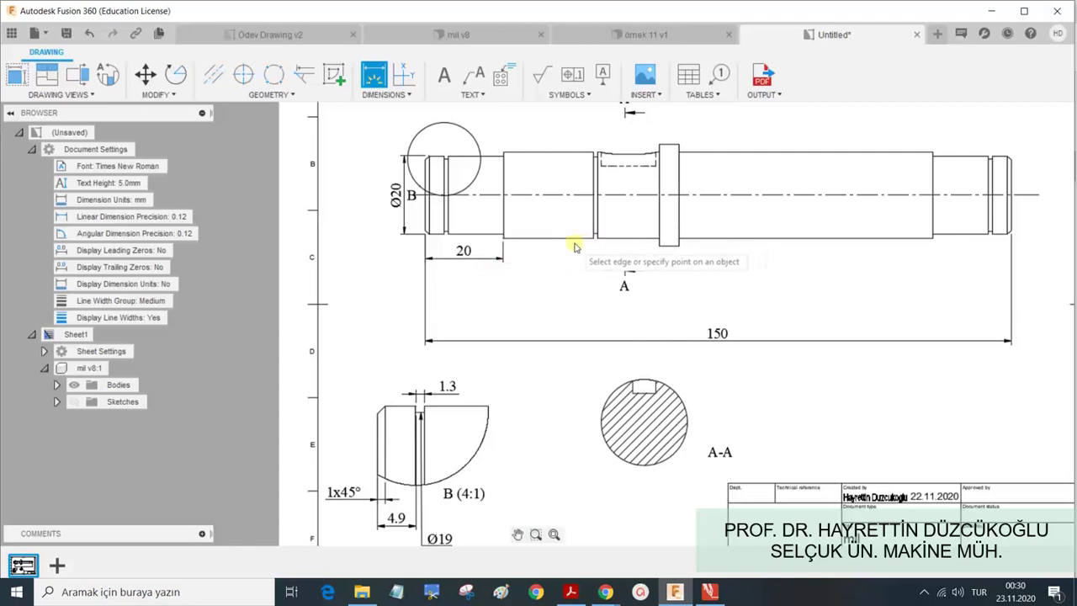
left_click(563, 240)
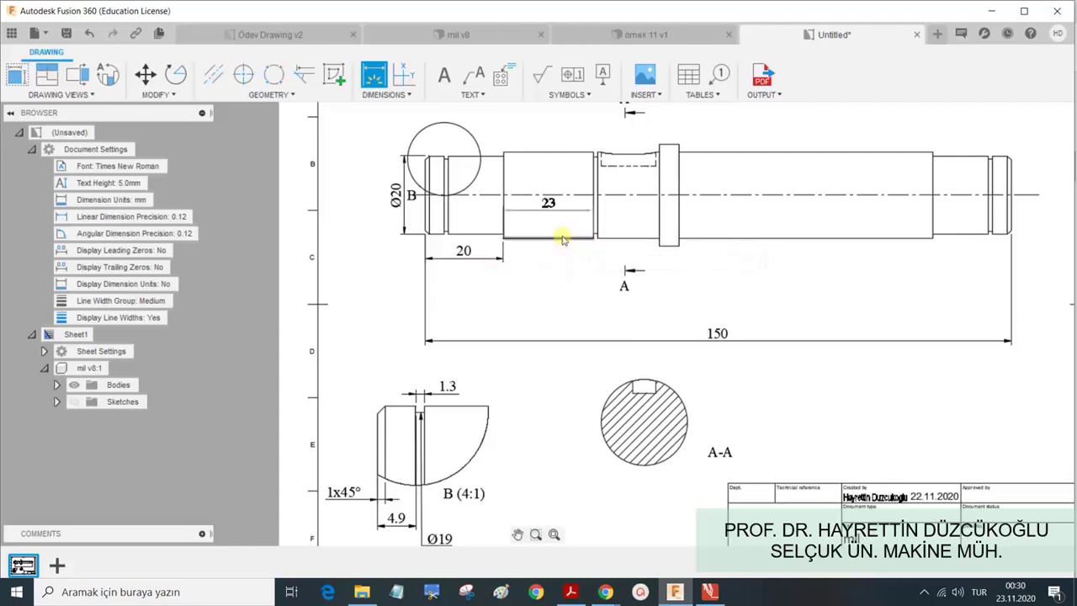
left_click(562, 240)
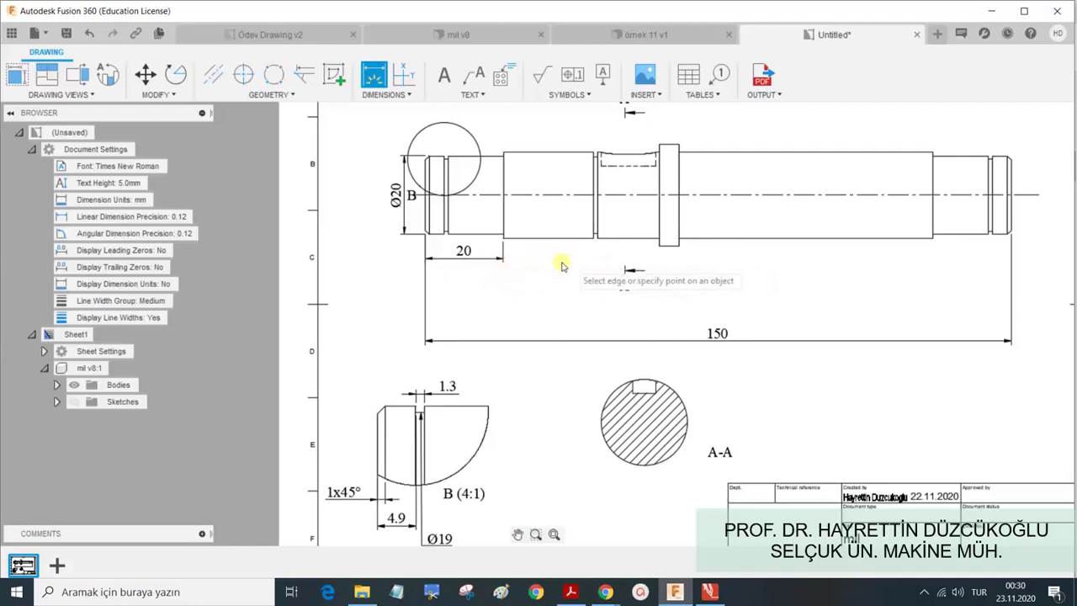
left_click(405, 78)
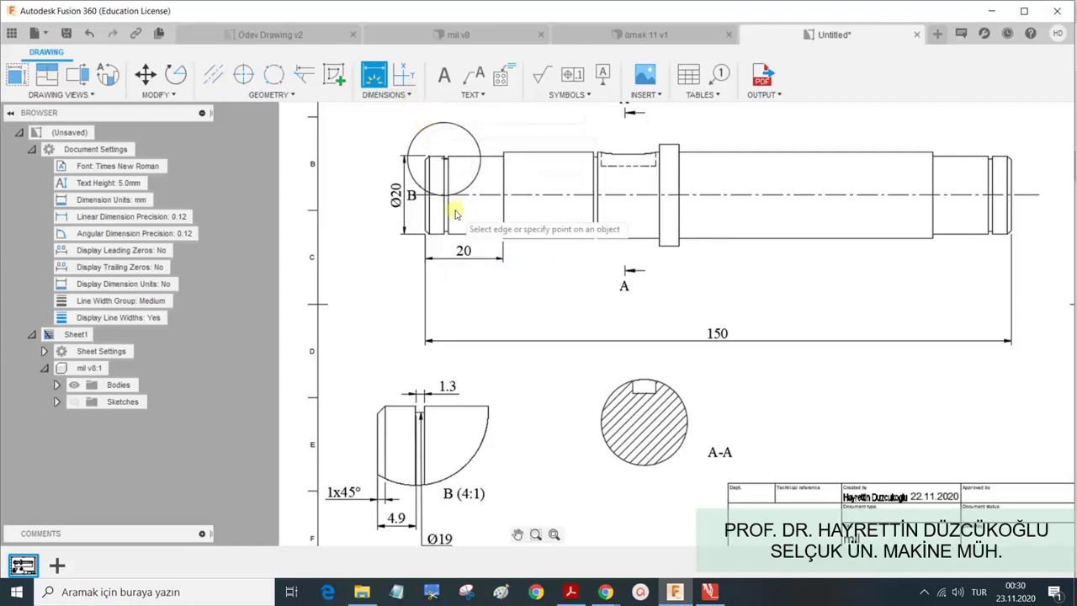
key("Escape")
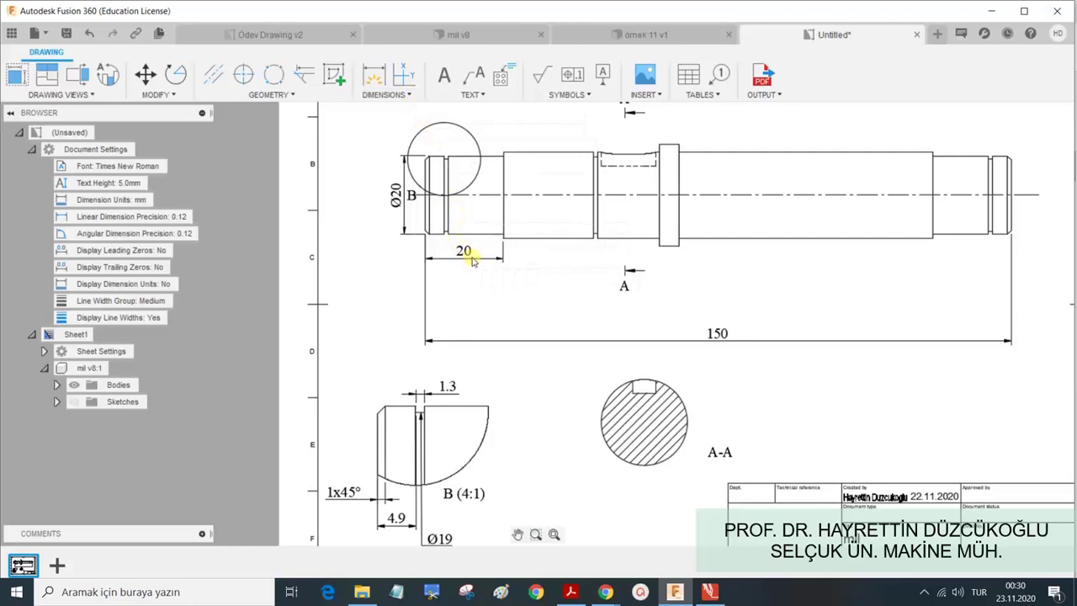
left_click(471, 263)
key("Delete")
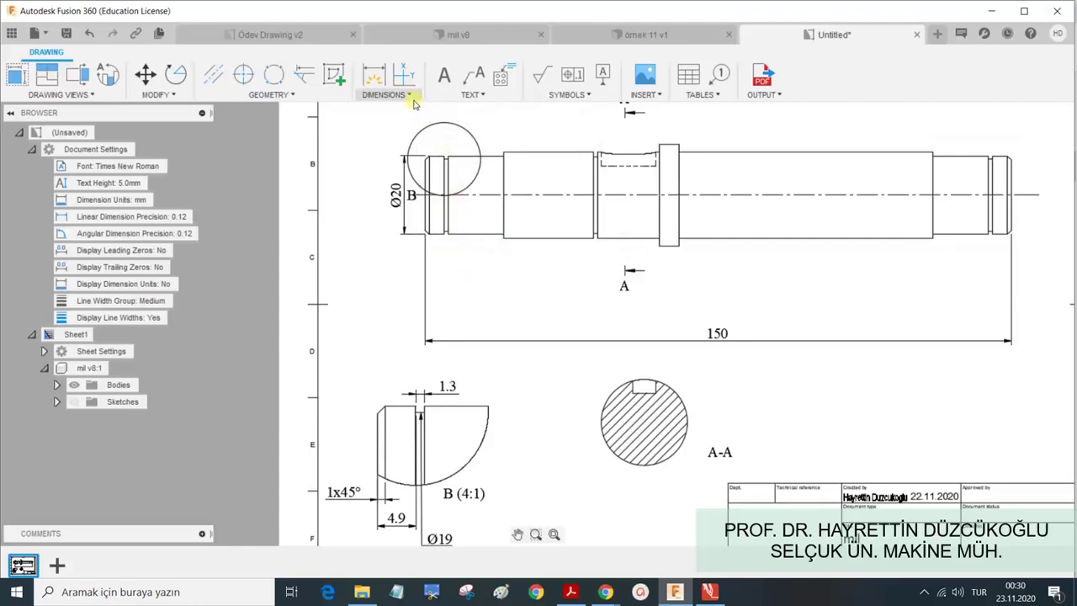
Add a 20 length dimension below the shaft, from the left end to the first shoulder.
left_click(413, 96)
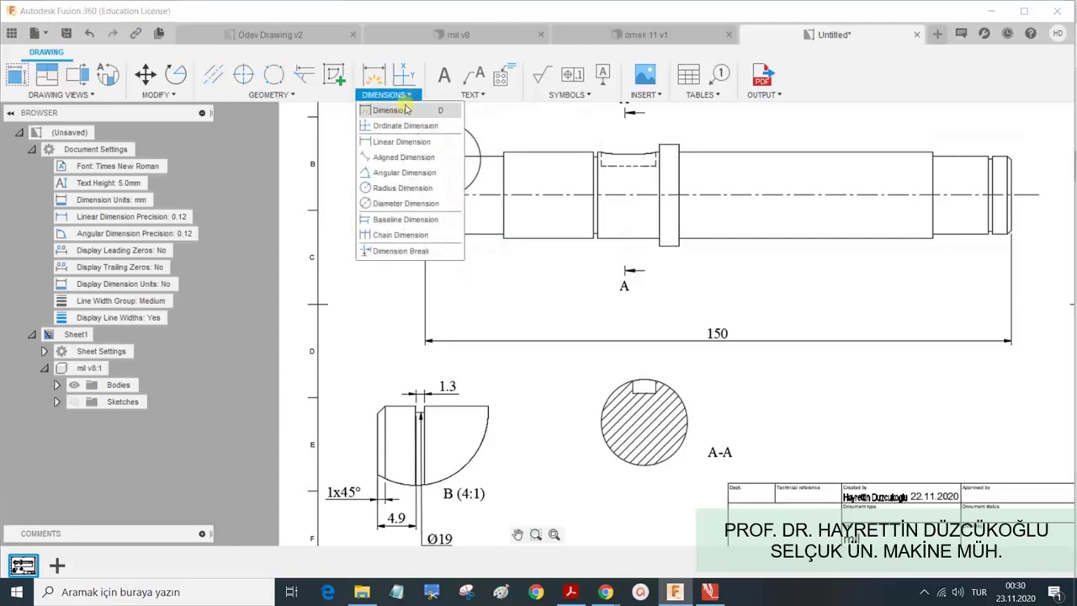
left_click(402, 214)
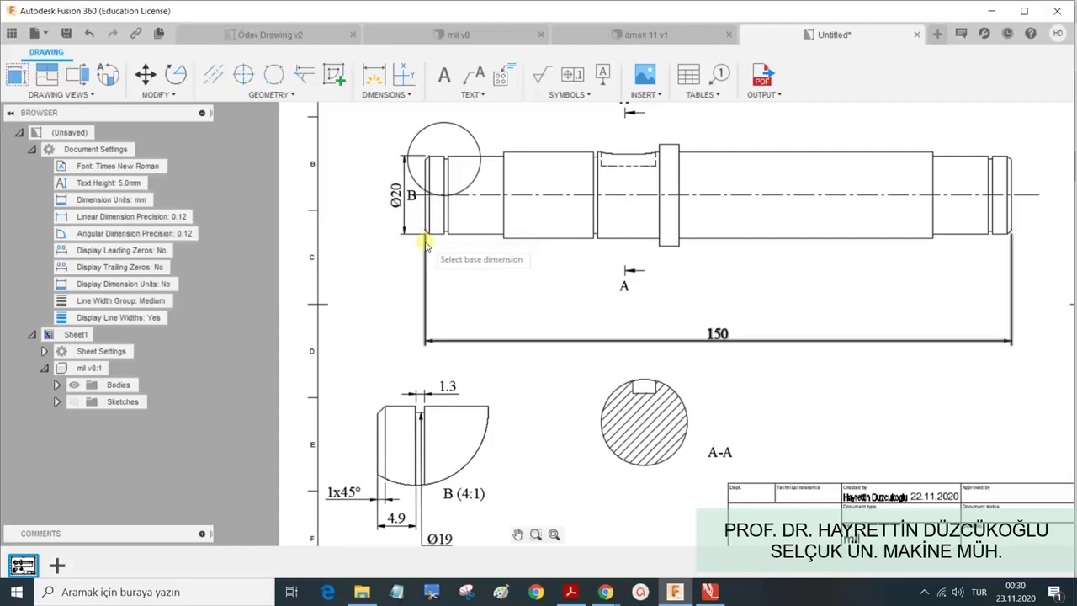
left_click(374, 75)
scroll(425, 226, "up", 1)
scroll(421, 229, "up", 1)
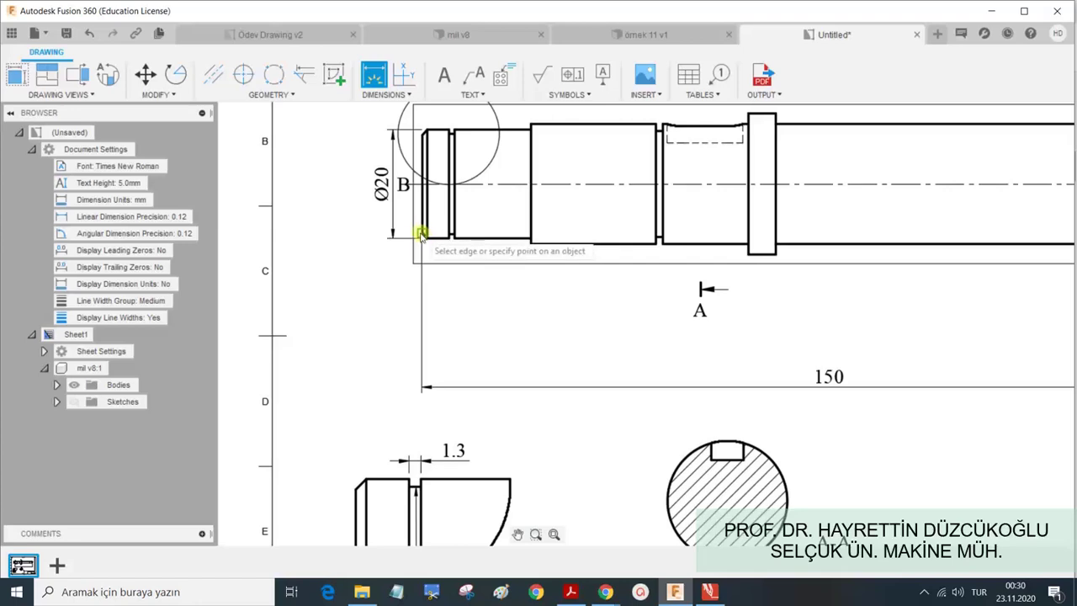
left_click(421, 234)
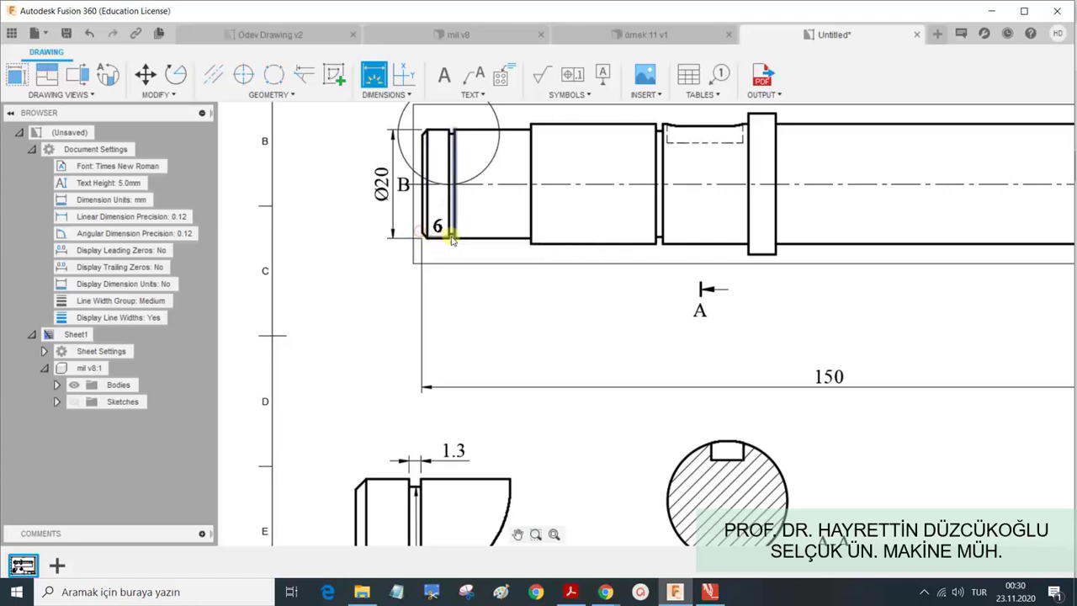
left_click(531, 241)
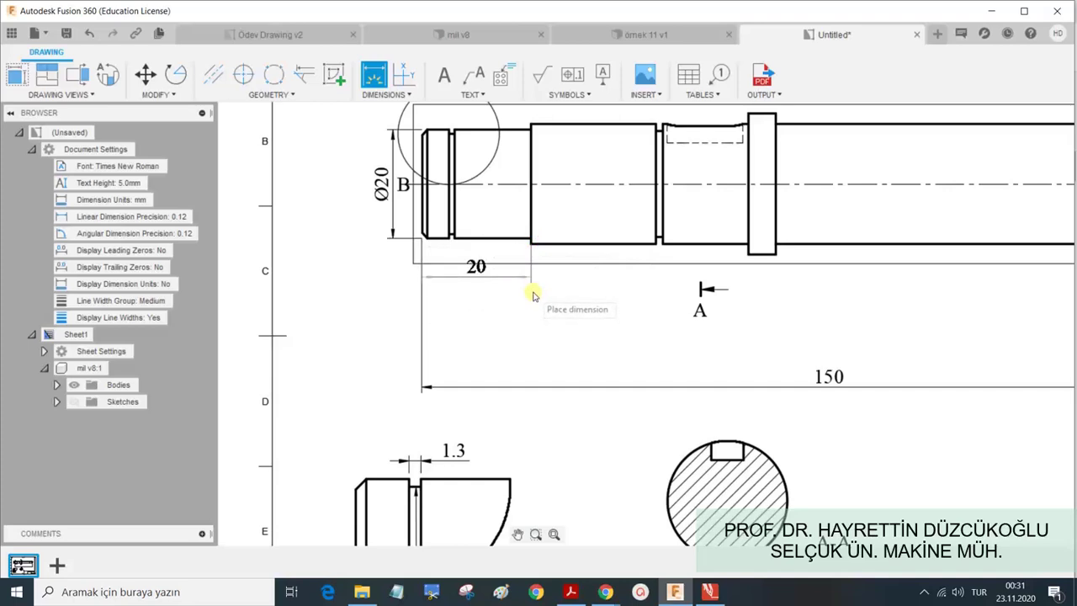
left_click(532, 293)
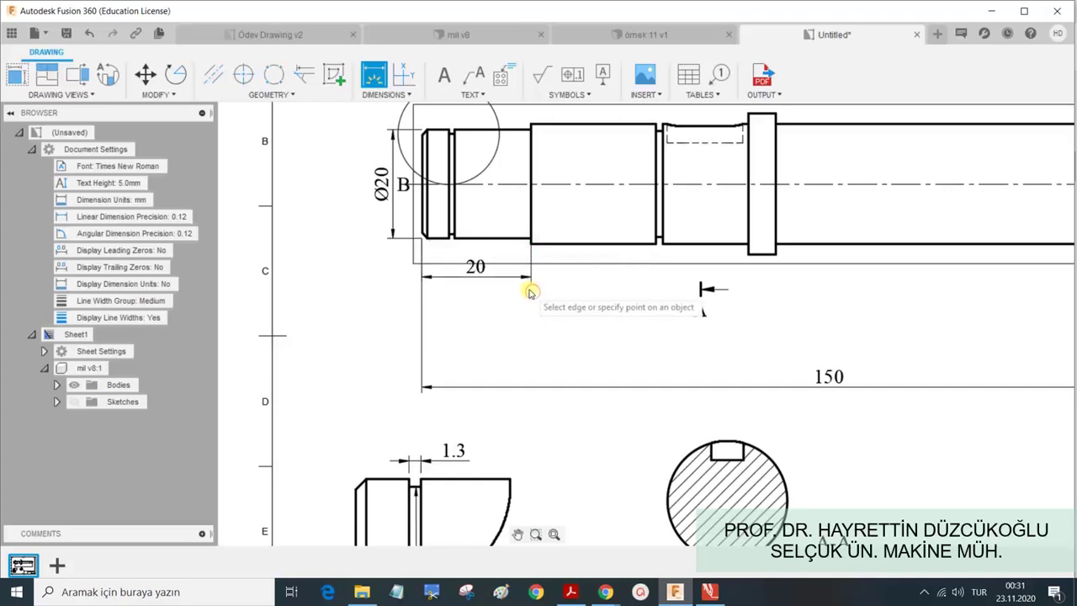
Start baseline dimensions 43, 44.2 and 60 from the 20, then cancel them.
left_click(386, 94)
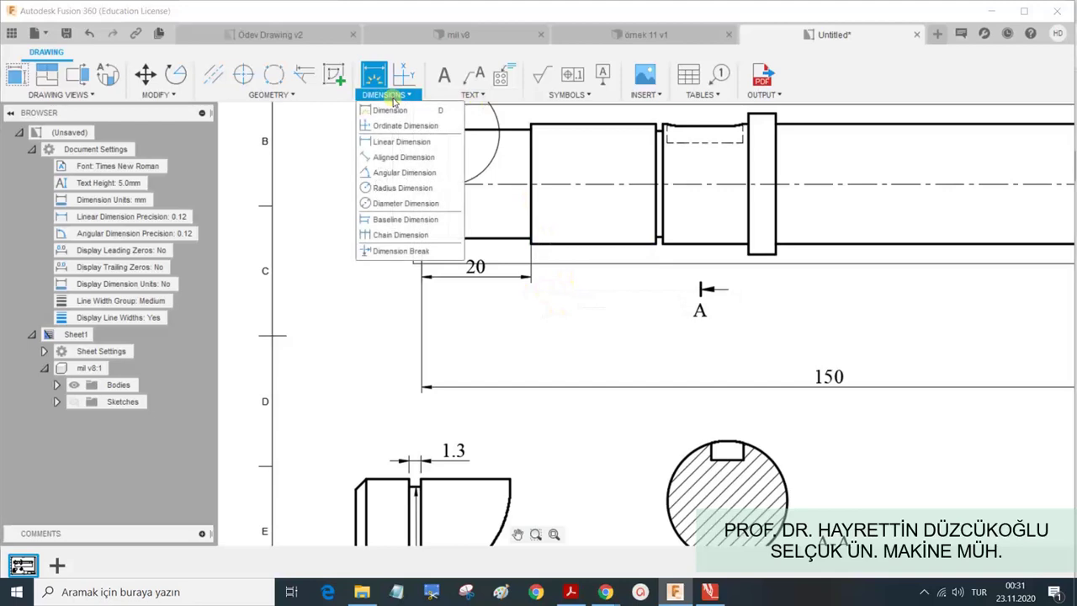
left_click(383, 220)
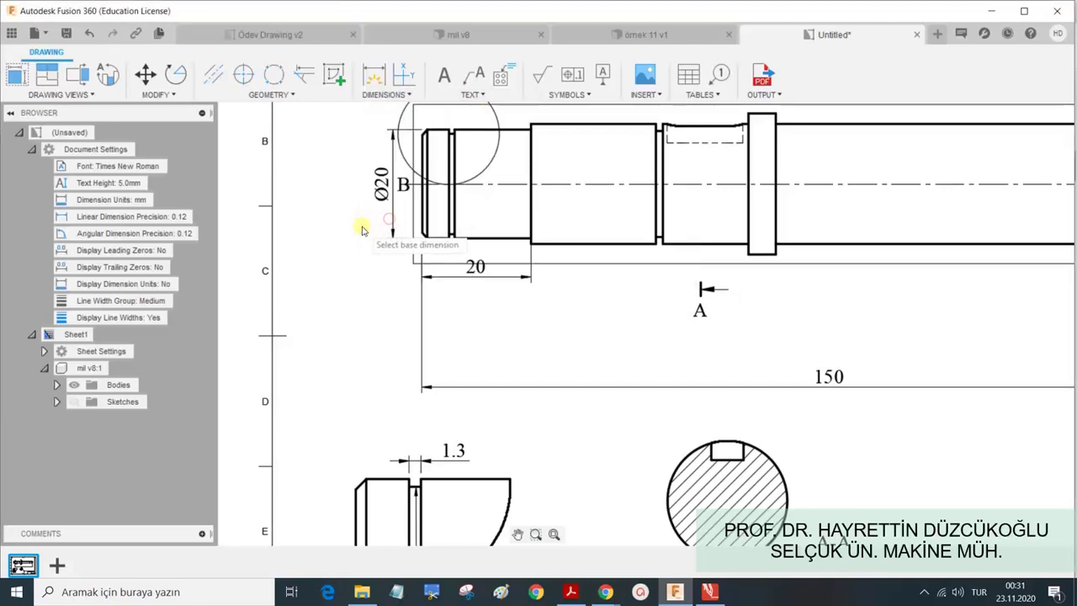
left_click(476, 275)
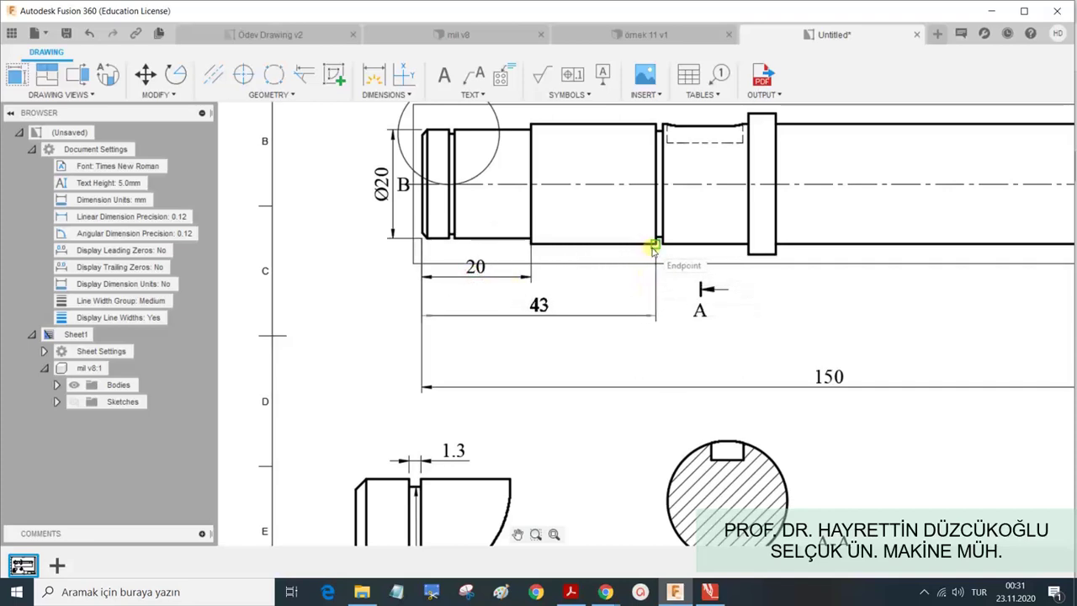
left_click(652, 248)
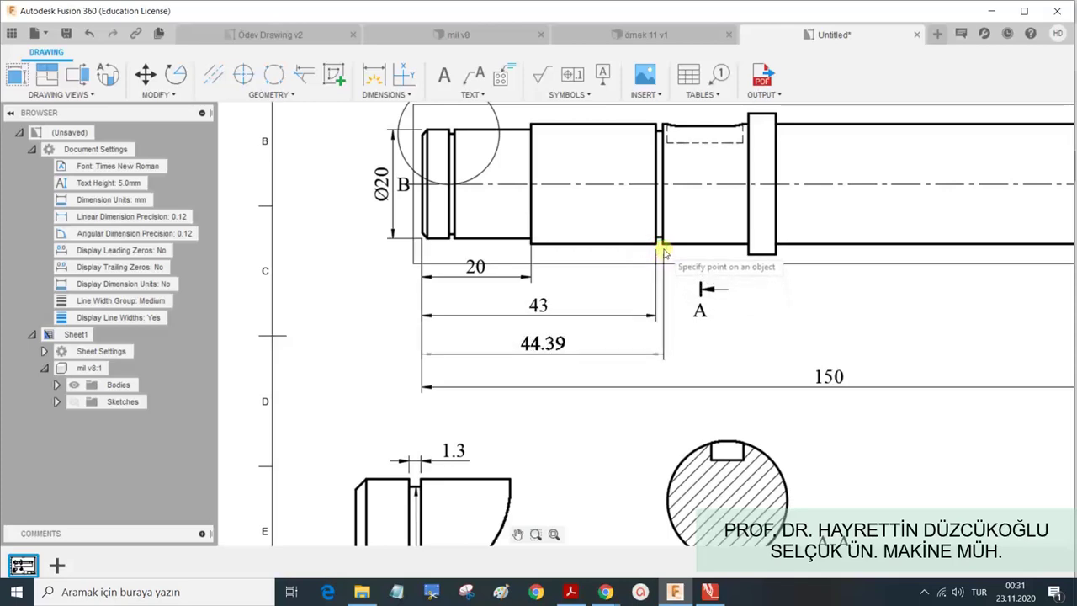
left_click(662, 246)
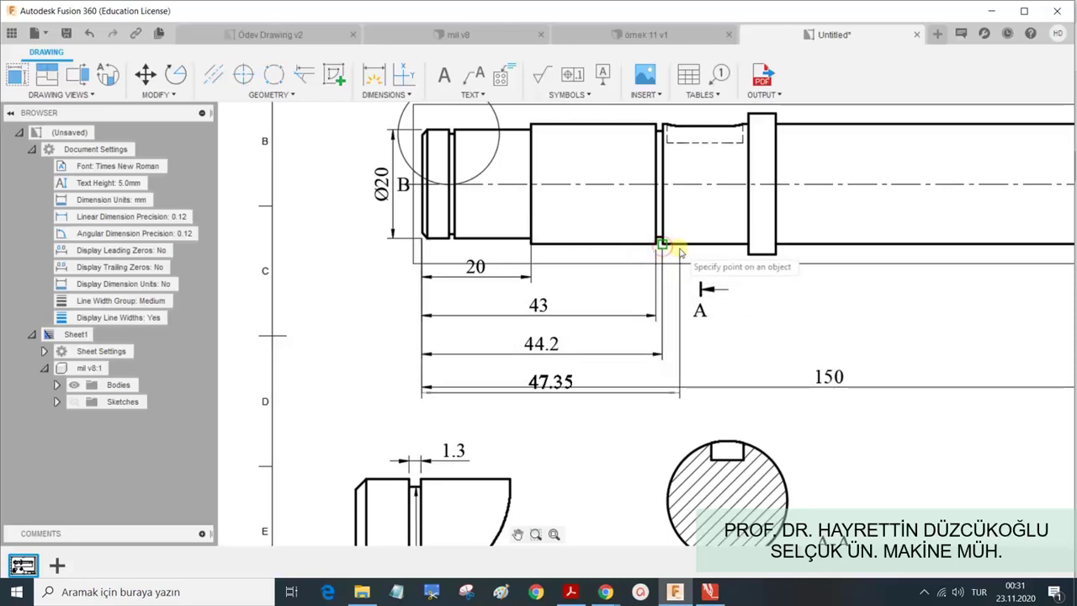
left_click(747, 250)
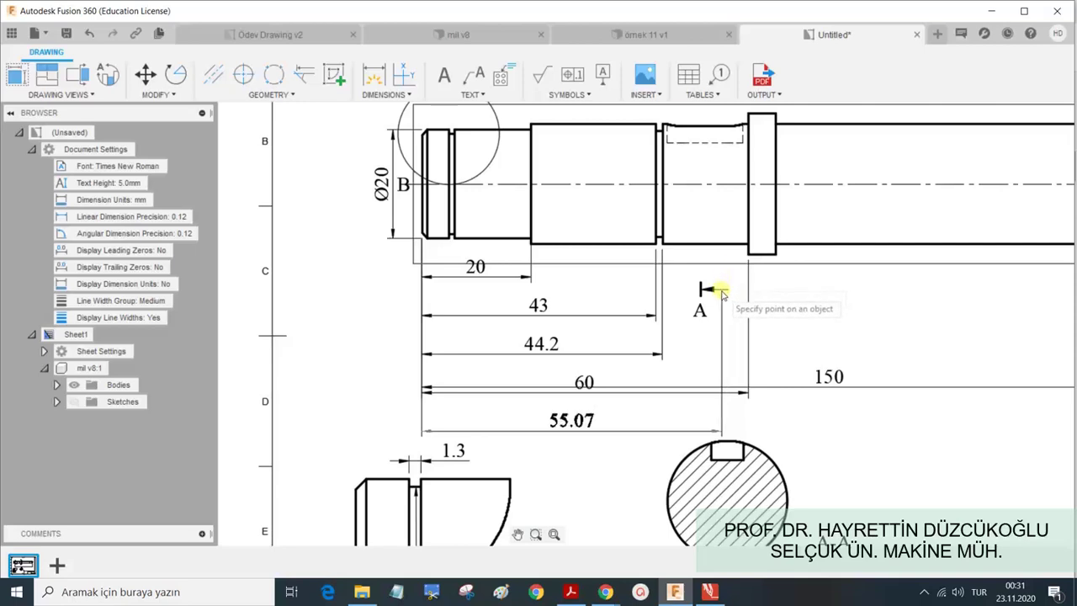
key("Escape")
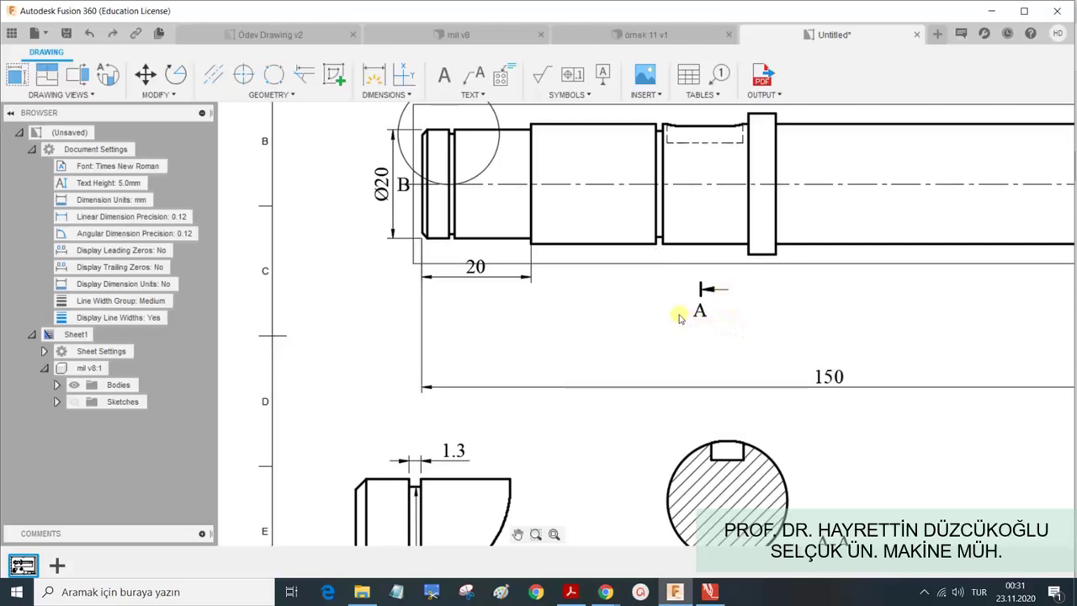
Stack baseline dimensions 43, 44.2 and 60 off the 20, at the step, groove edge and flange corner.
left_click(401, 96)
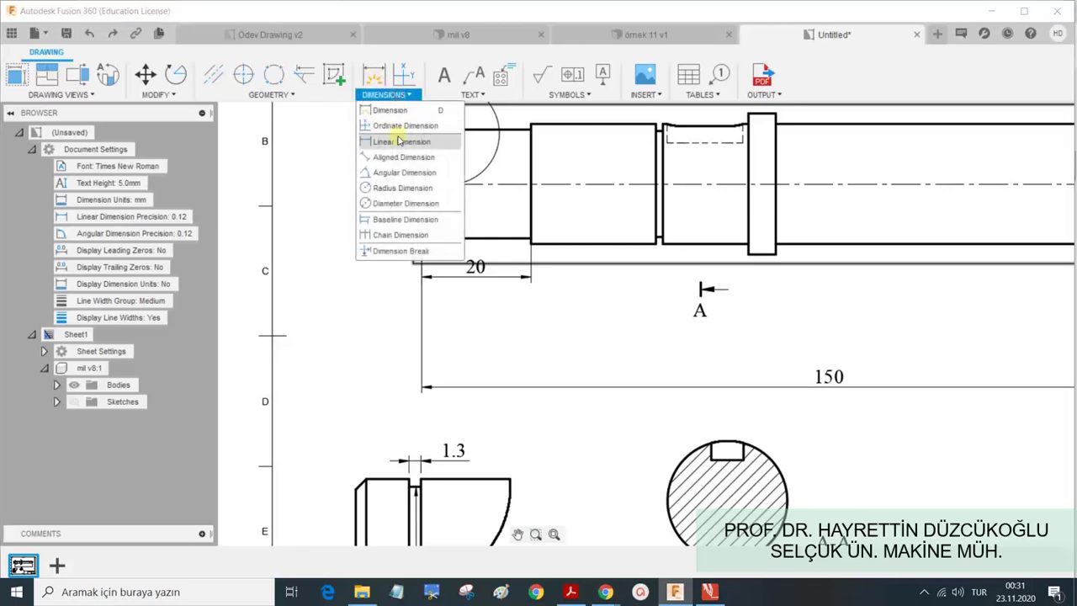
left_click(397, 220)
left_click(468, 277)
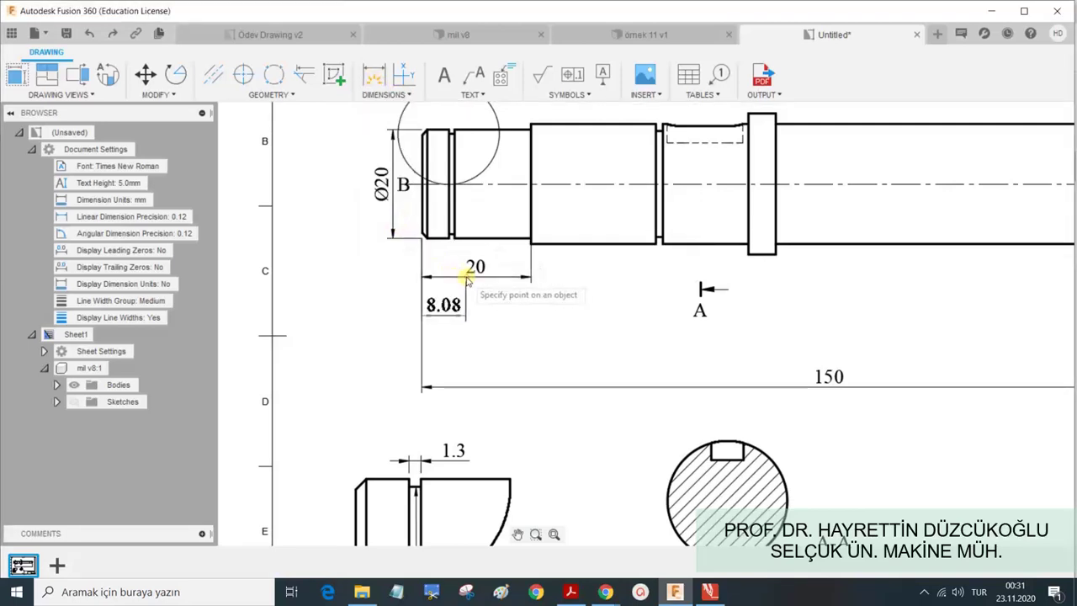
left_click(654, 246)
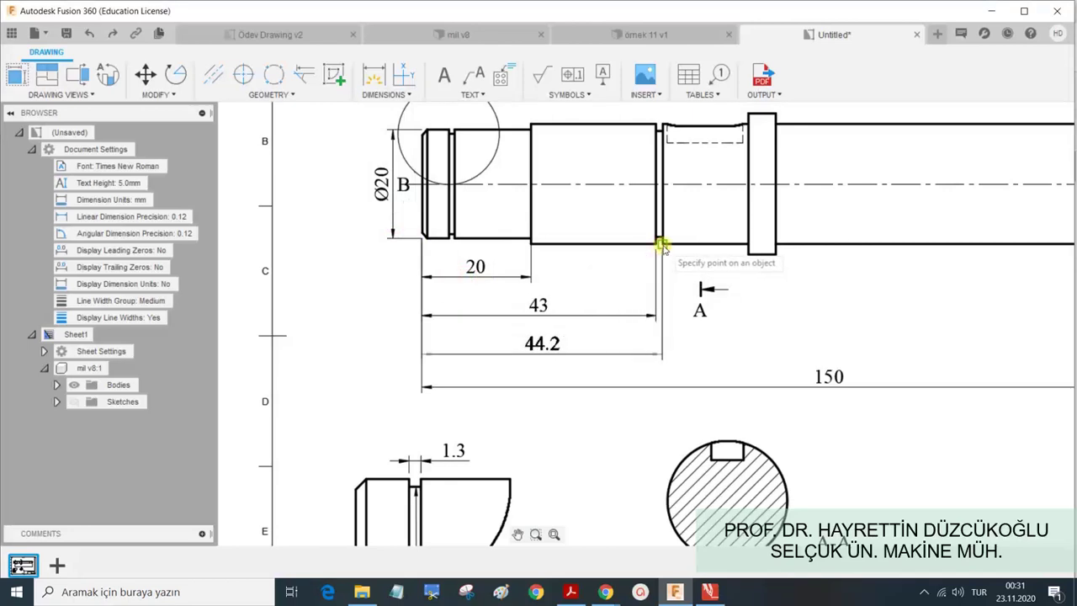
left_click(662, 245)
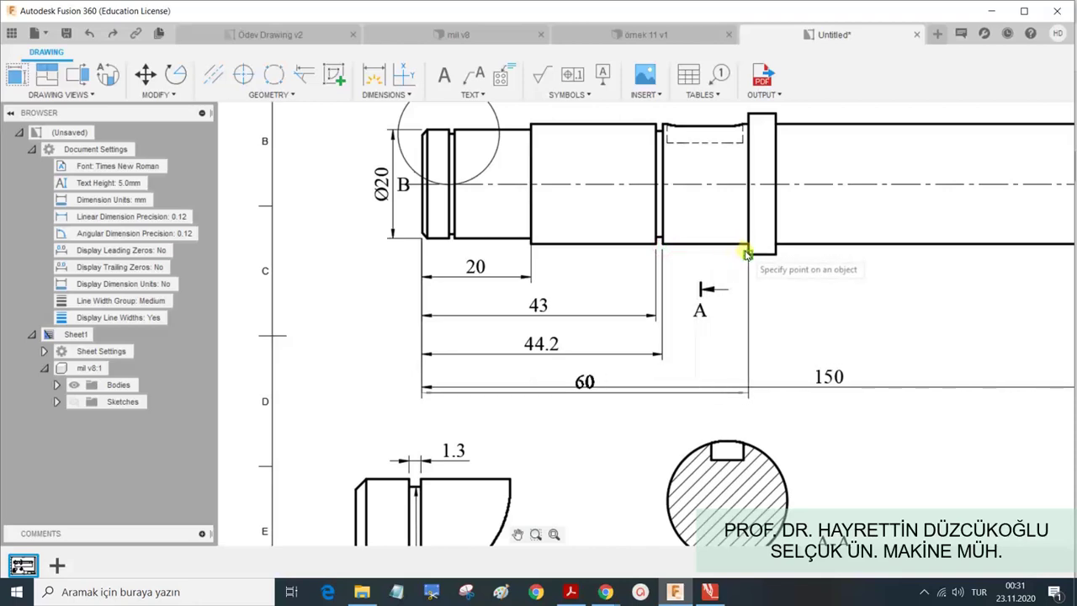
left_click(748, 253)
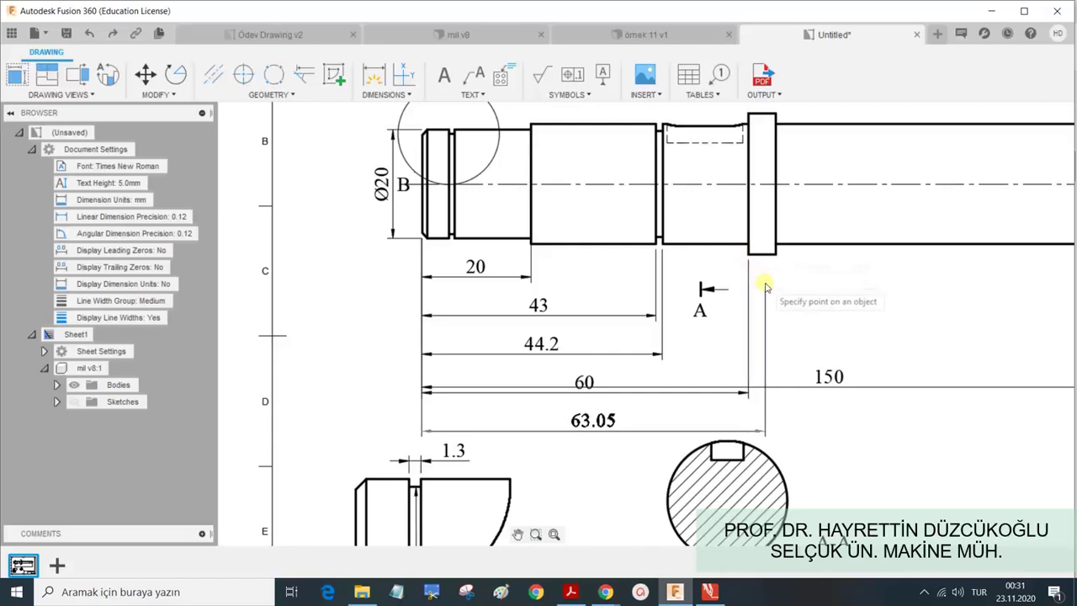
key("Escape")
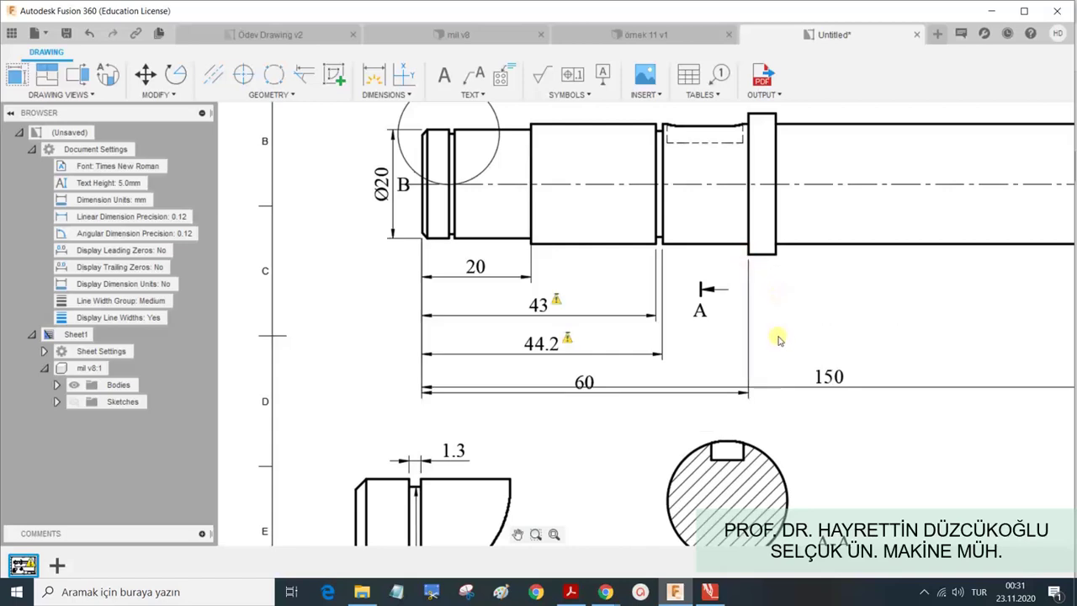
scroll(776, 335, "down", 1)
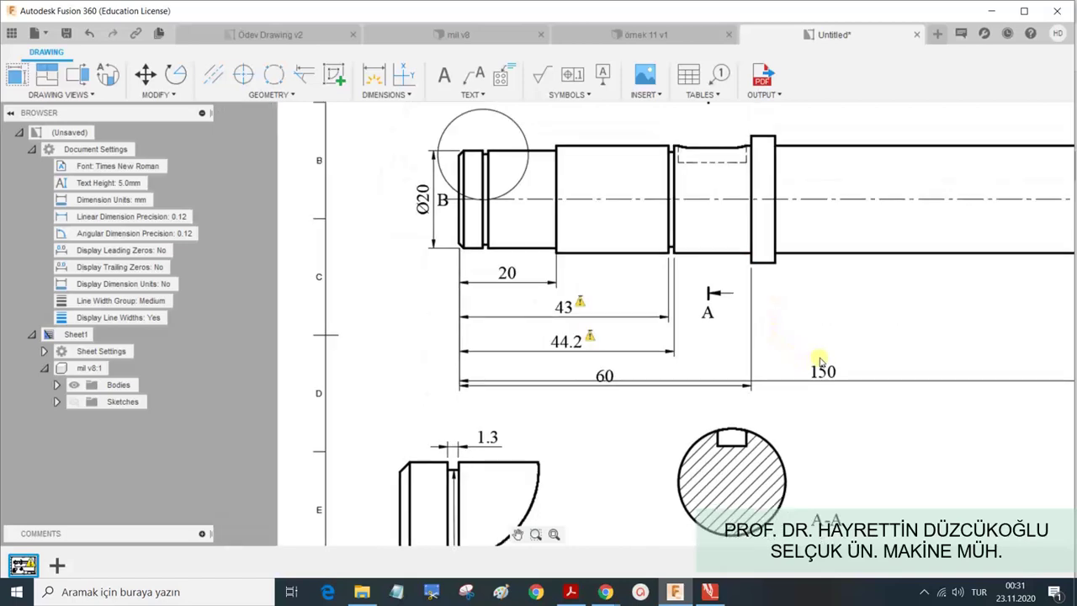
Move the 150 length dimension lower on the sheet.
scroll(820, 361, "down", 1)
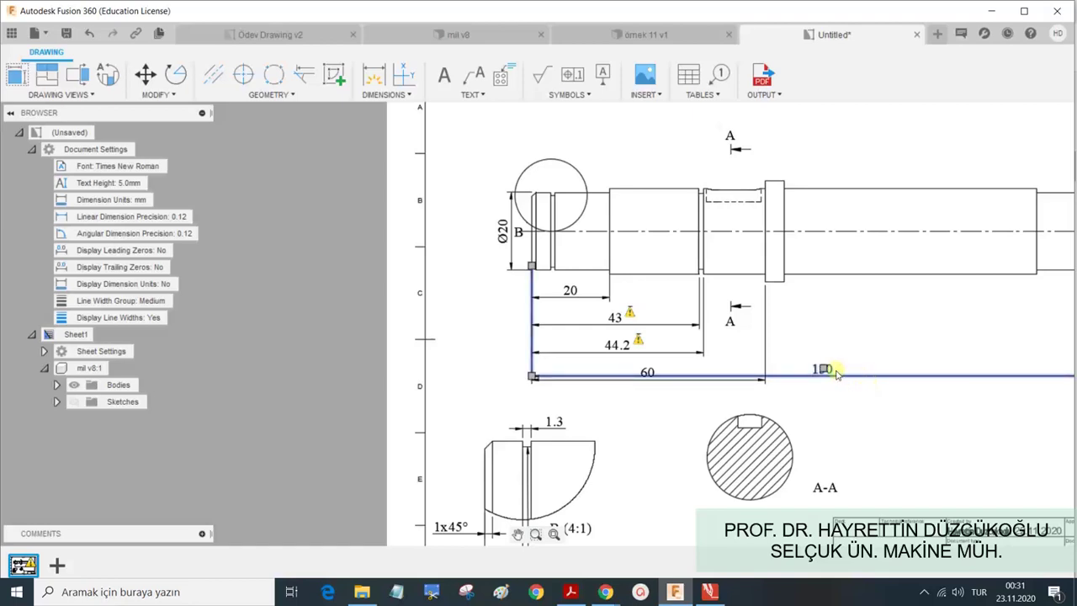
left_click_drag(822, 371, 822, 400)
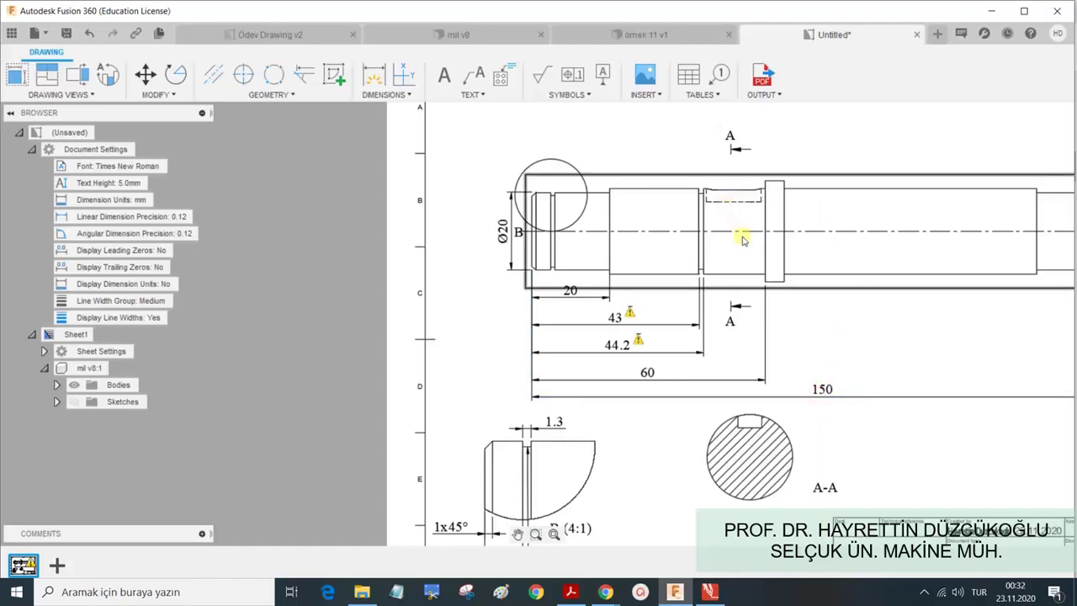
scroll(724, 204, "up", 1)
scroll(721, 169, "up", 1)
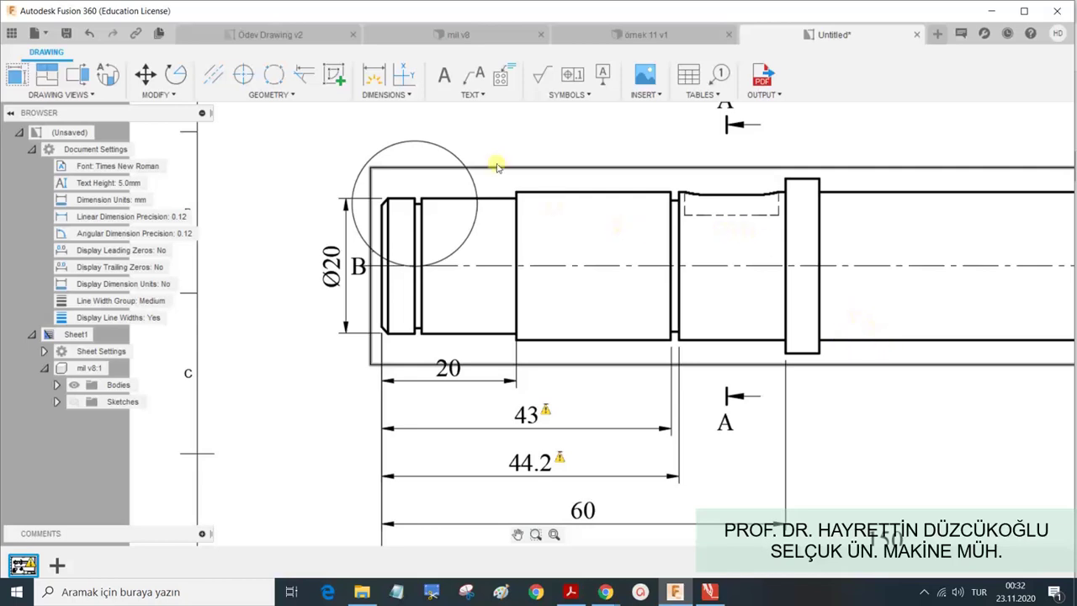
Add a 45 length dimension above the shaft, from its left top corner to the keyway start.
left_click(373, 74)
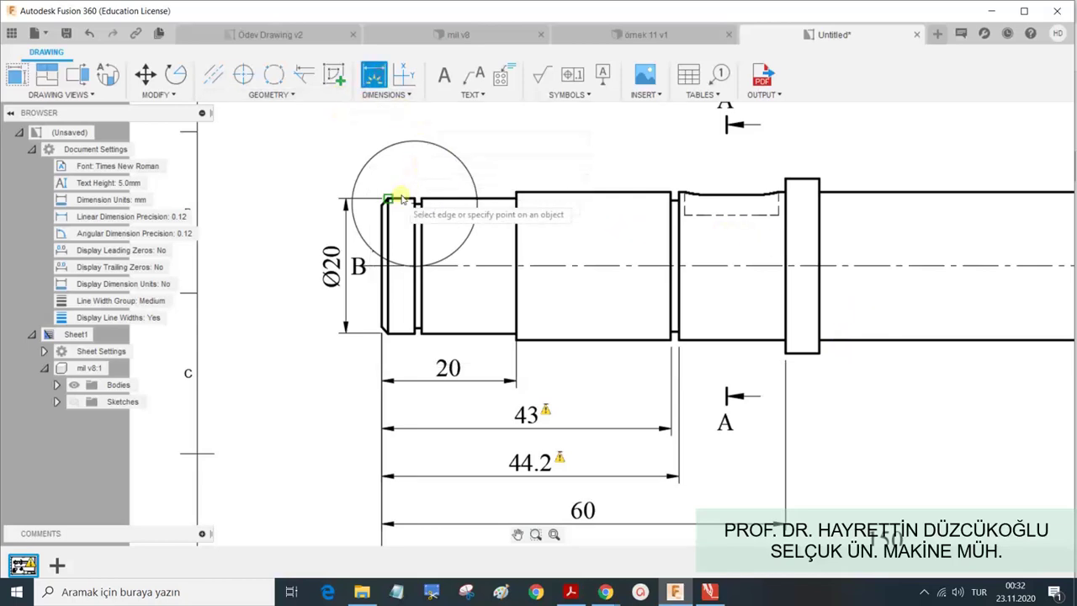
left_click(385, 202)
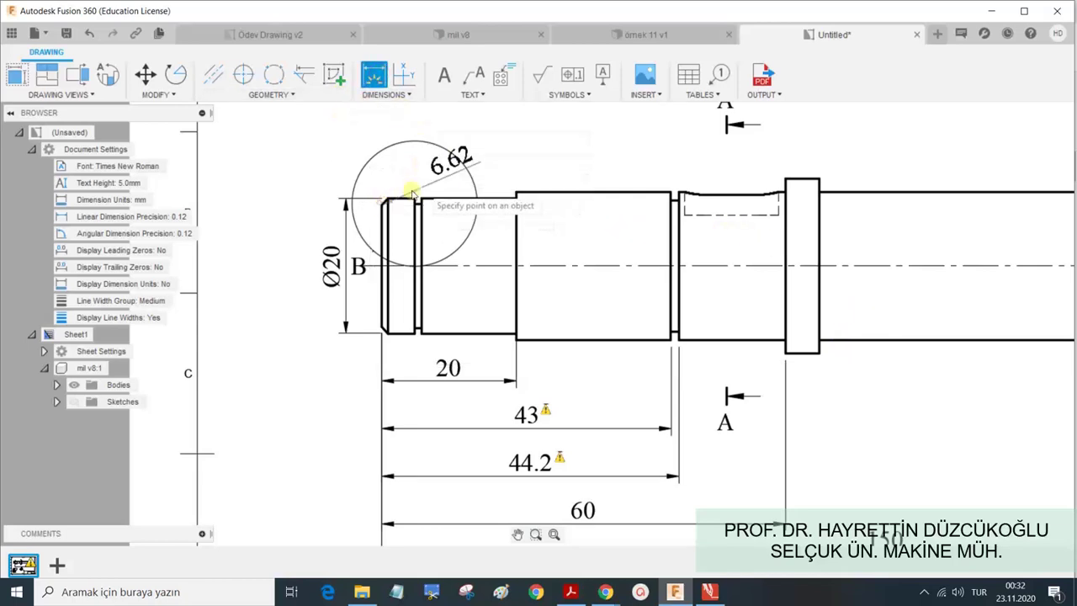
left_click(683, 195)
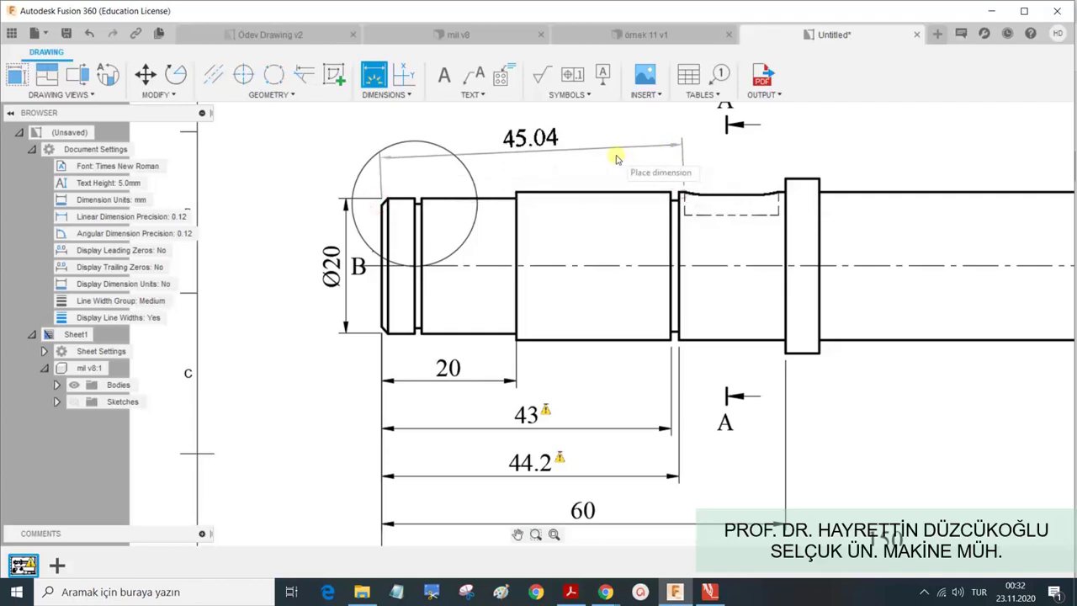
left_click(717, 135)
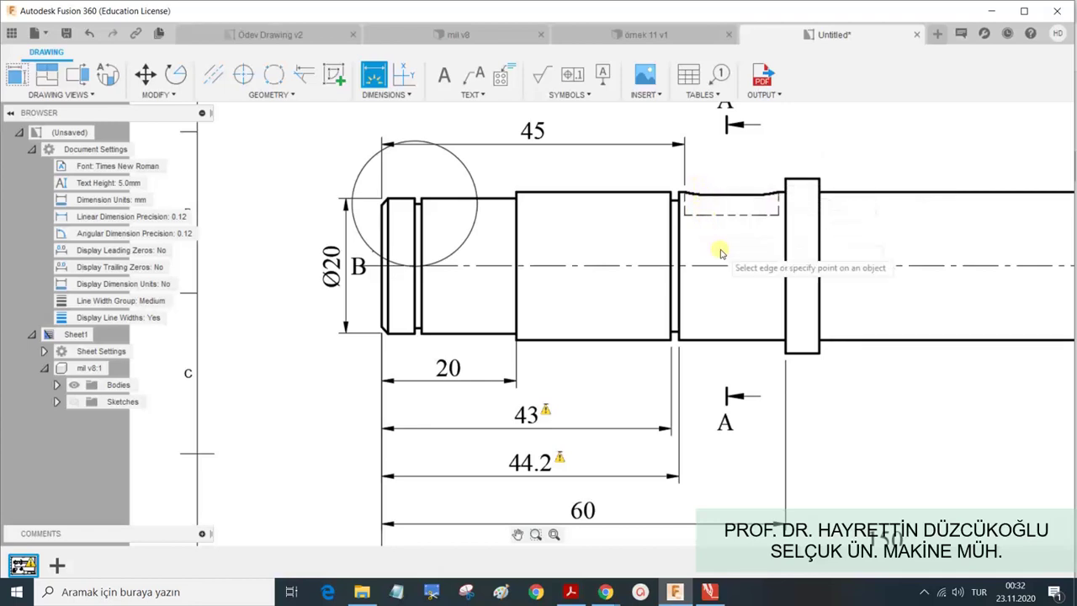
scroll(716, 250, "down", 2)
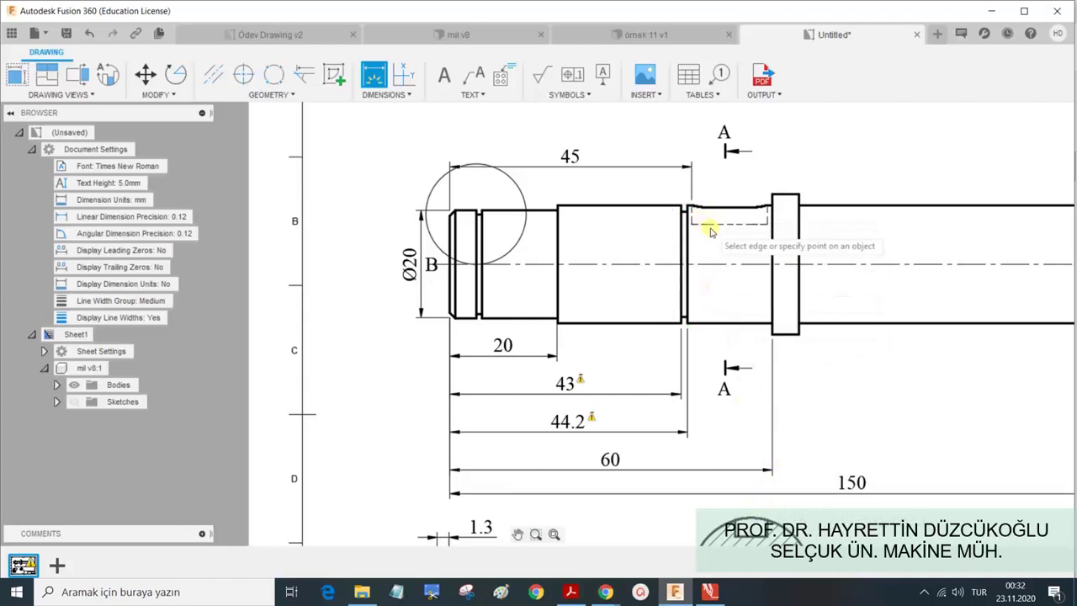
key("Escape")
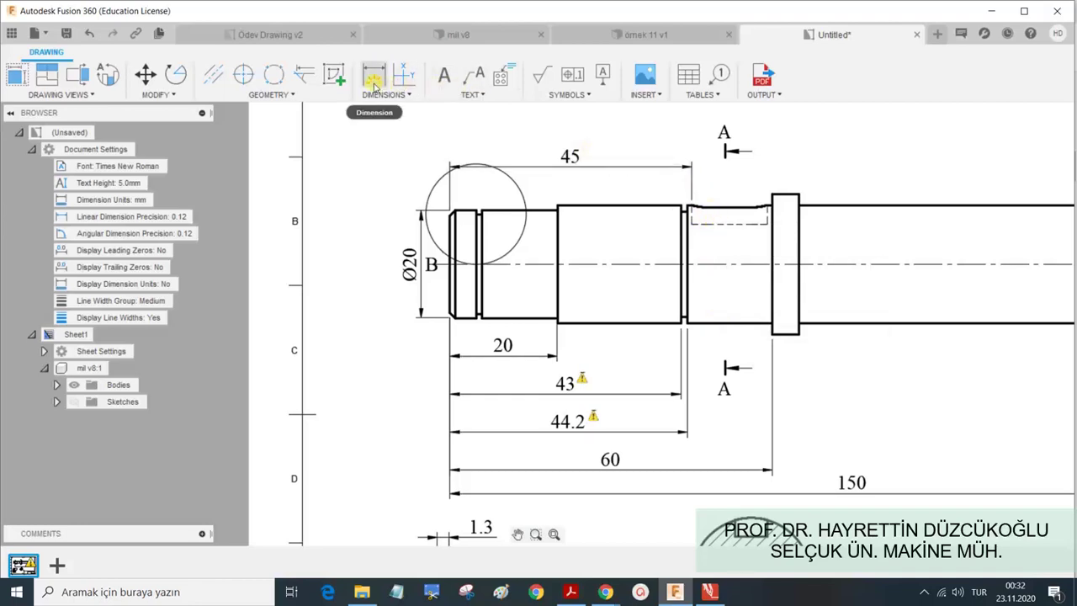
Start a drawing sketch and draw a short vertical line across the keyway's left end.
left_click(334, 76)
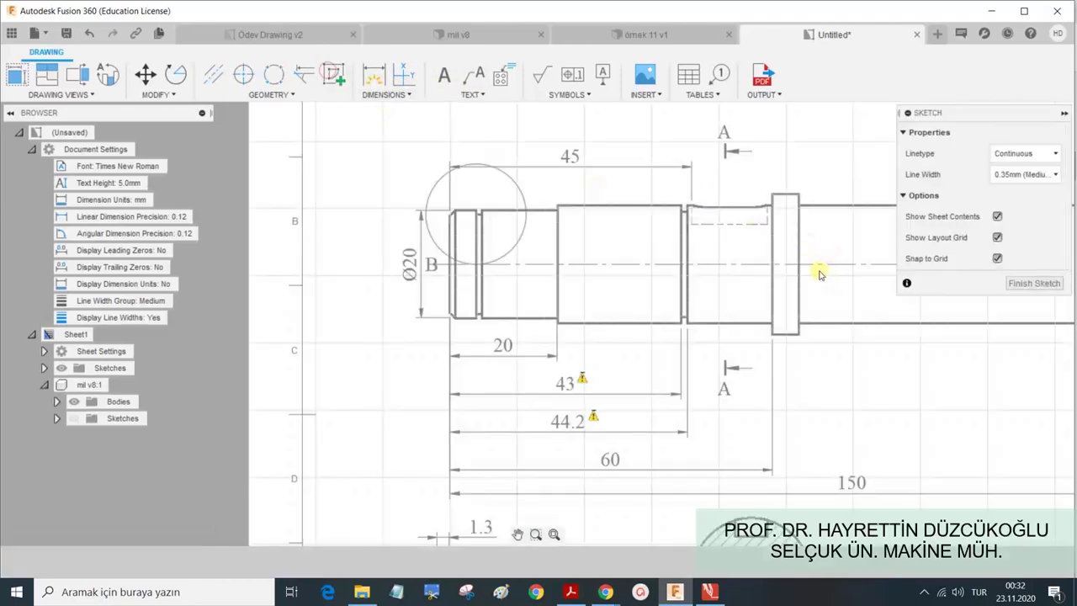
scroll(760, 233, "up", 2)
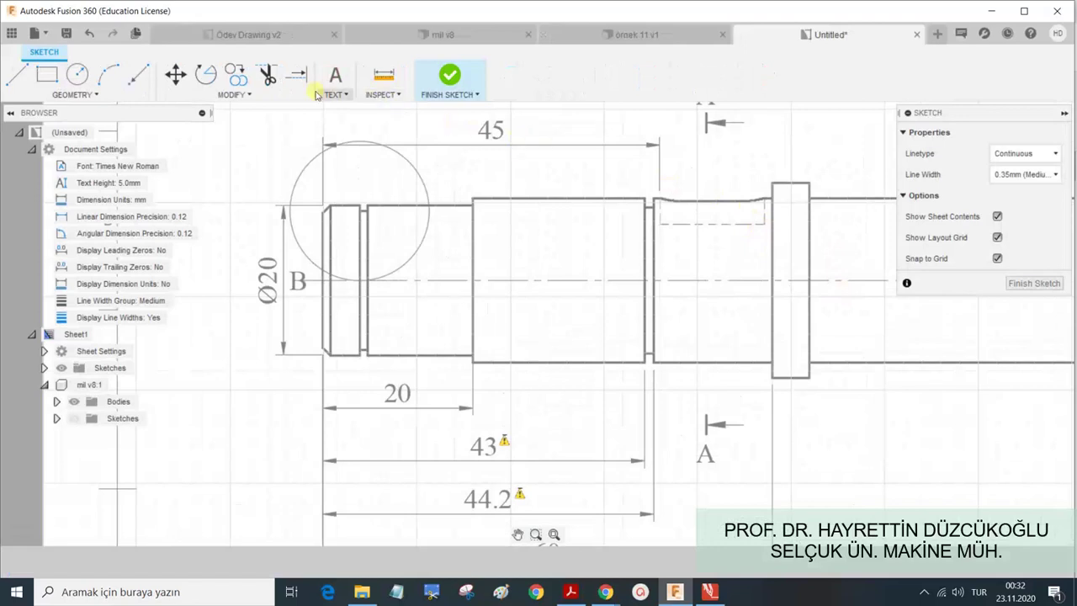
left_click(24, 76)
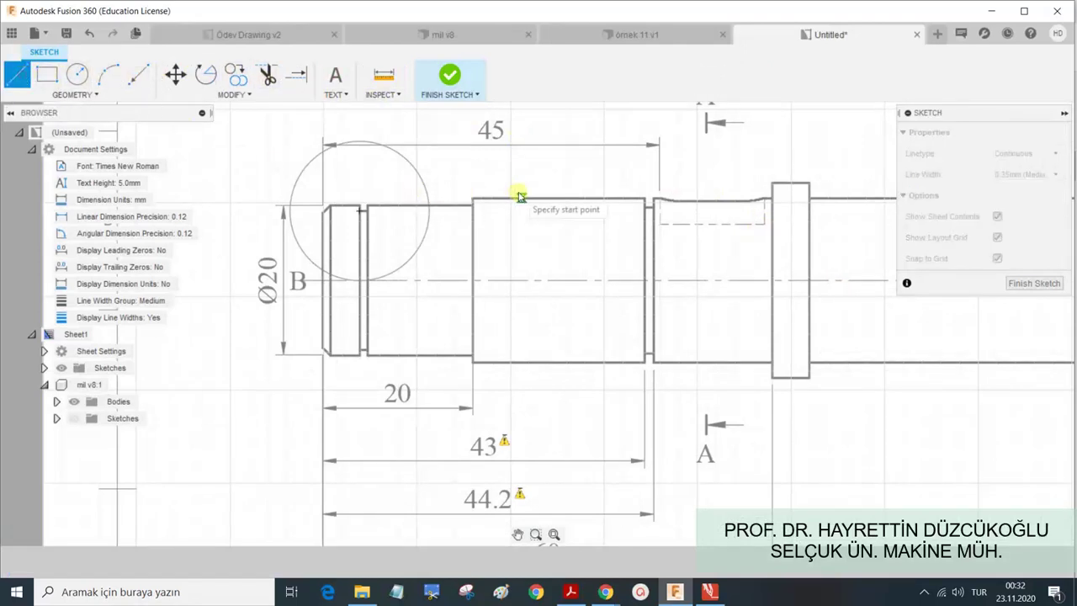
left_click(681, 185)
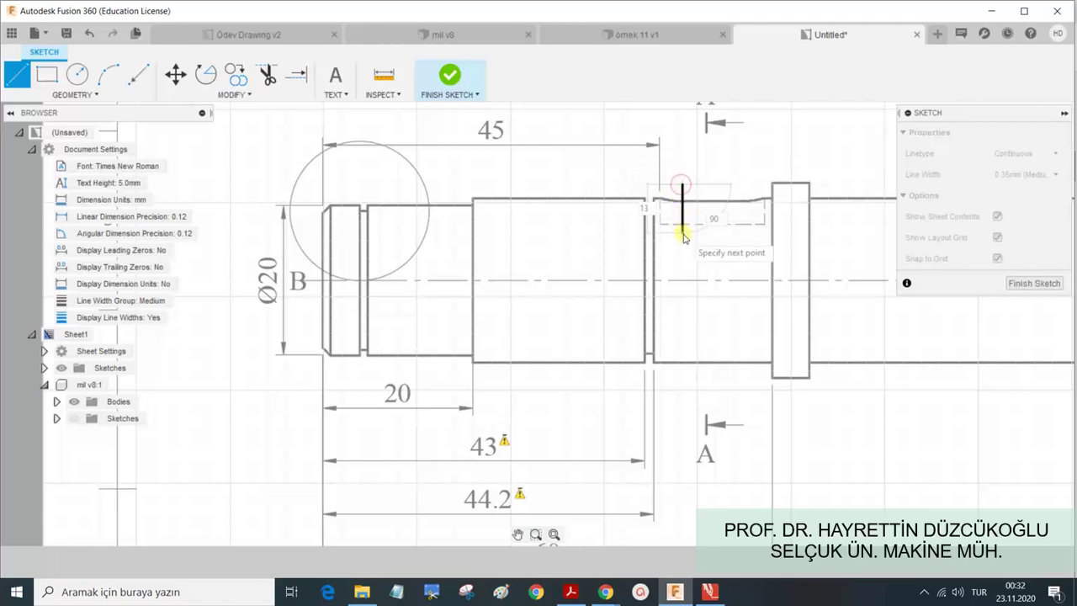
left_click(683, 241)
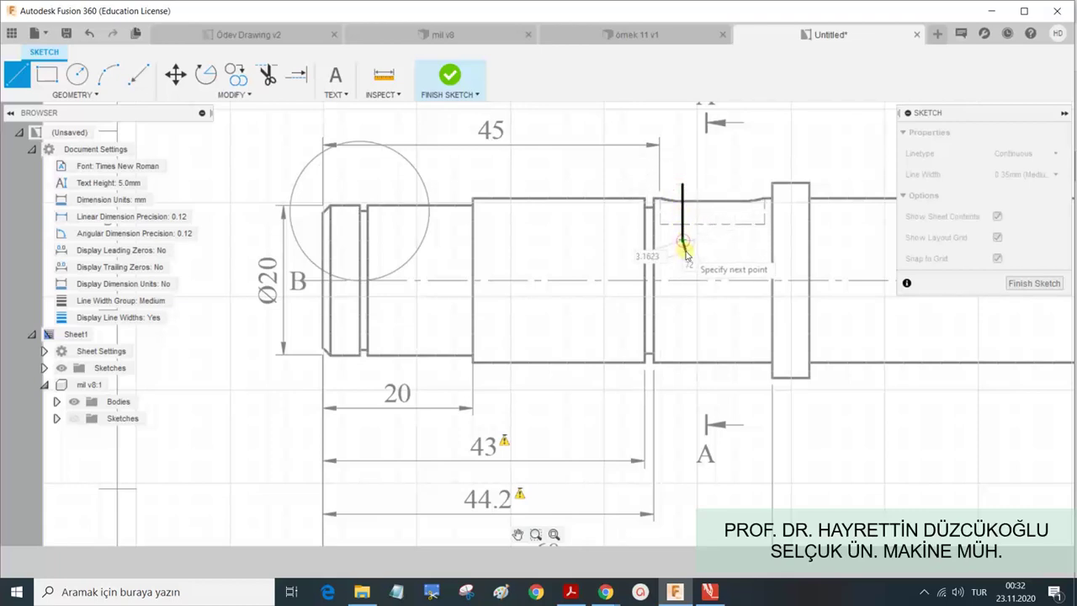
key("Escape")
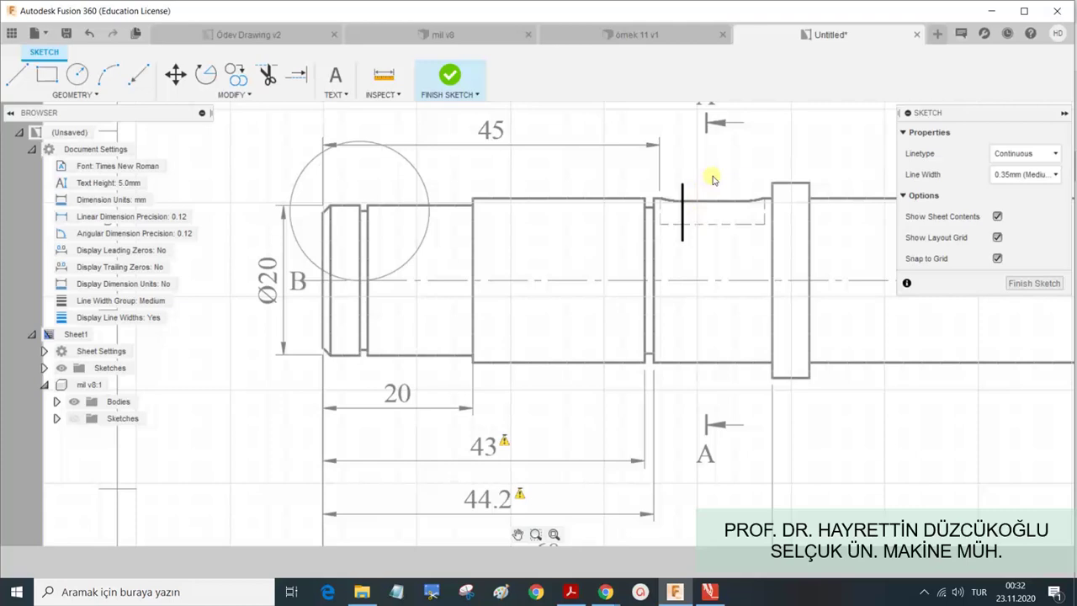
key("l")
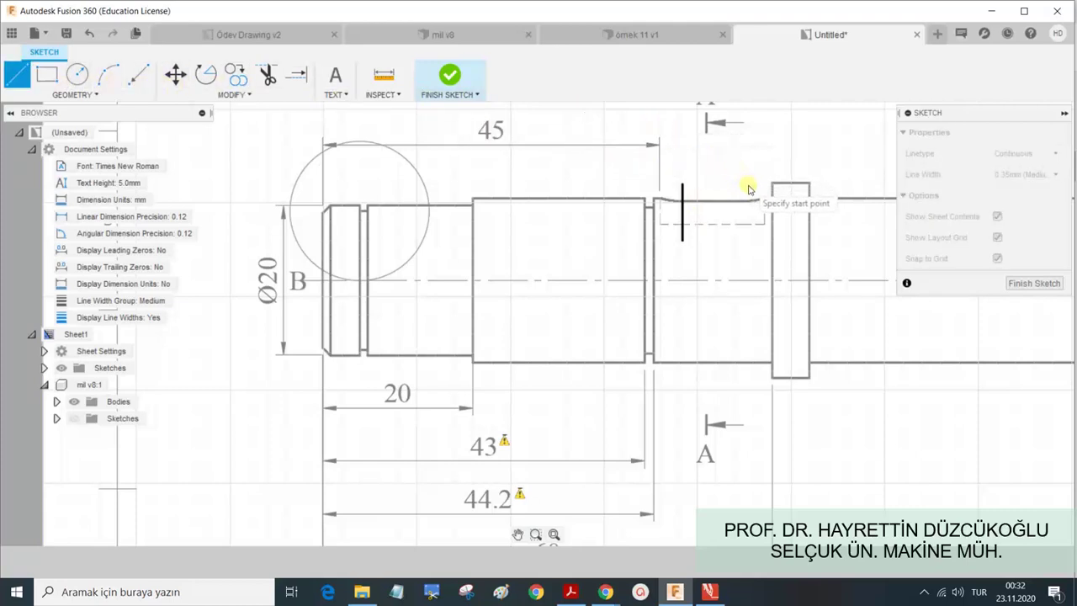
Draw a second vertical line across the keyway's right end and make it Center2.
left_click(746, 181)
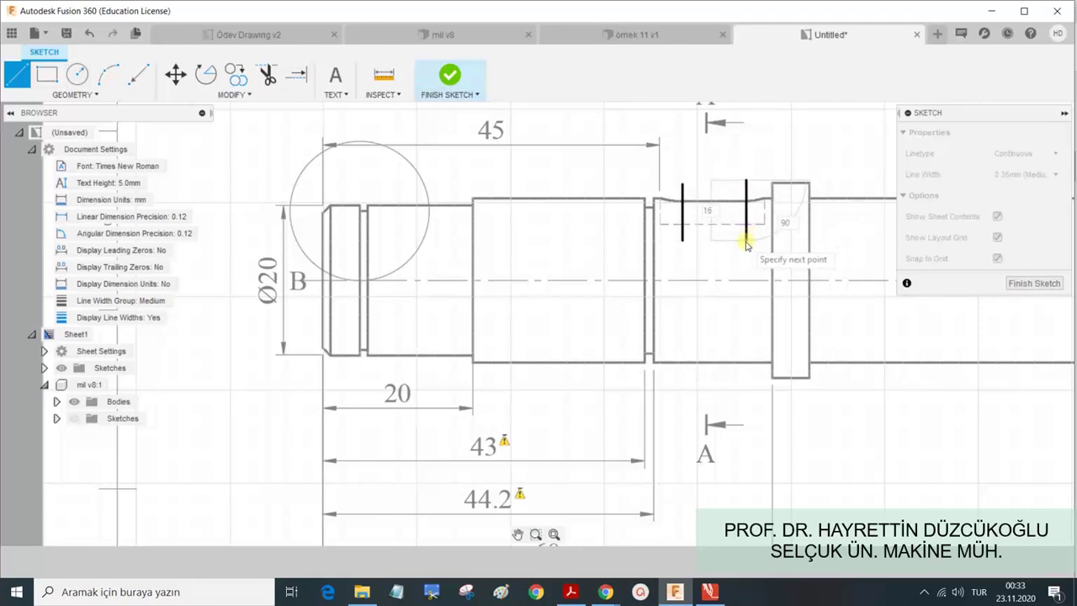
left_click(746, 241)
key("Escape")
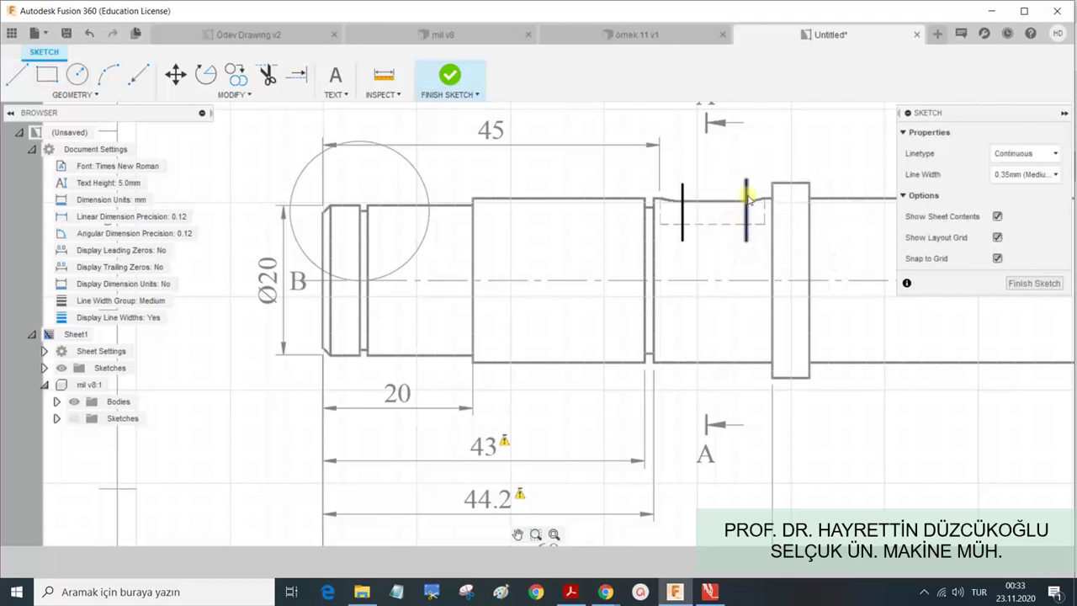
left_click(1020, 153)
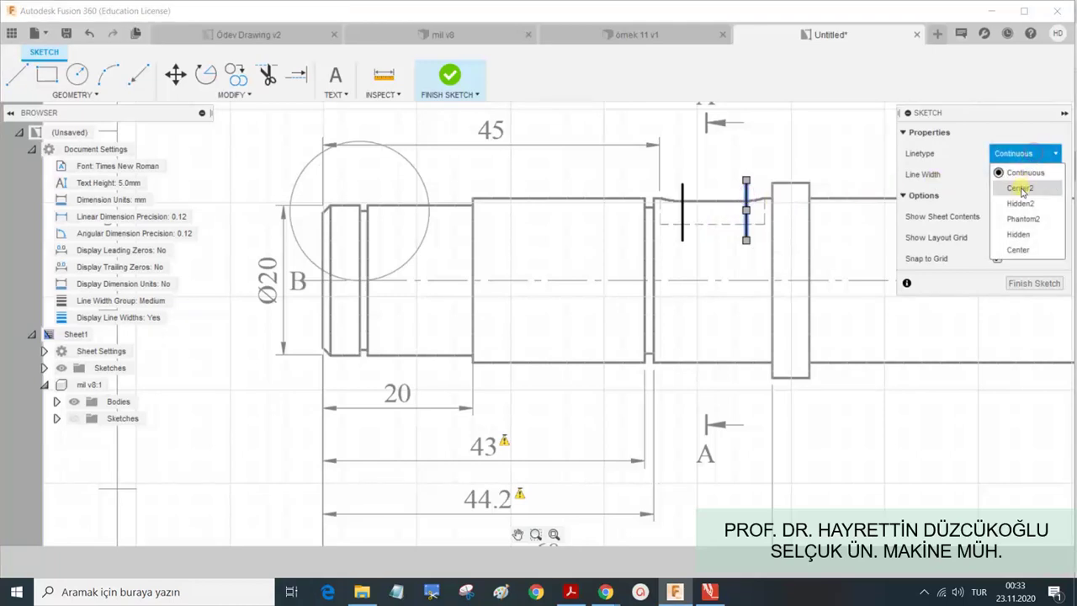
left_click(1019, 188)
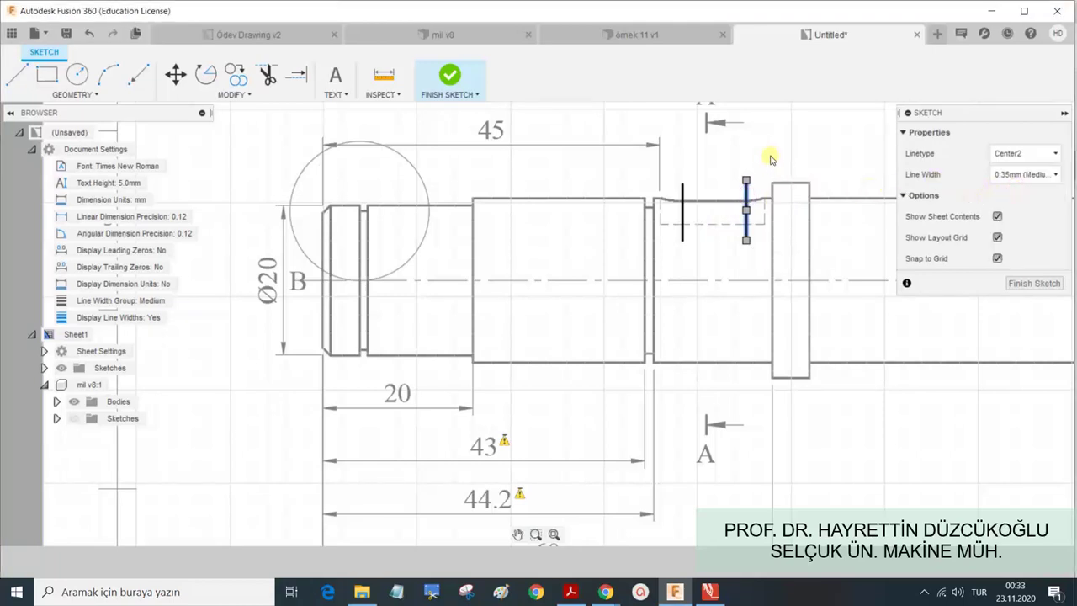
Give the right keyway line a thin 0.25mm width and extend it below the keyway.
left_click(771, 156)
left_click(748, 188)
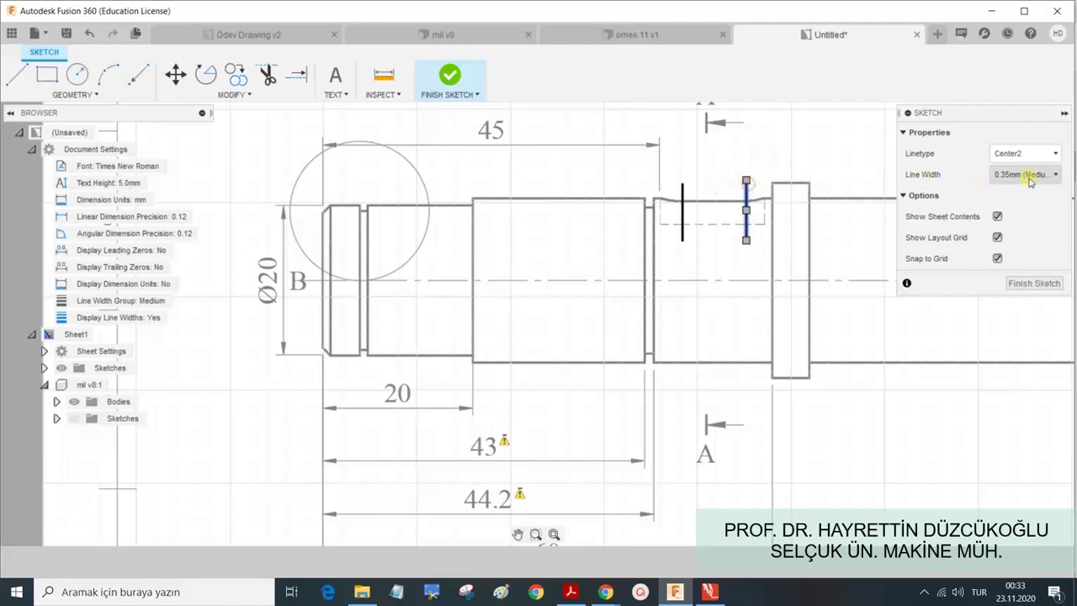
left_click(1027, 174)
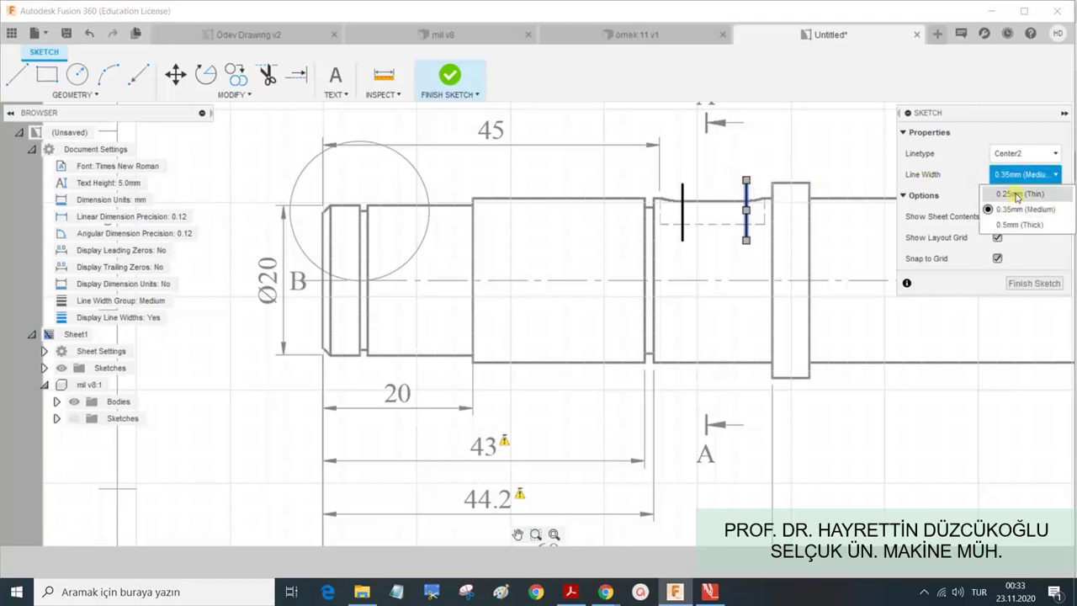
left_click(1019, 210)
left_click(823, 131)
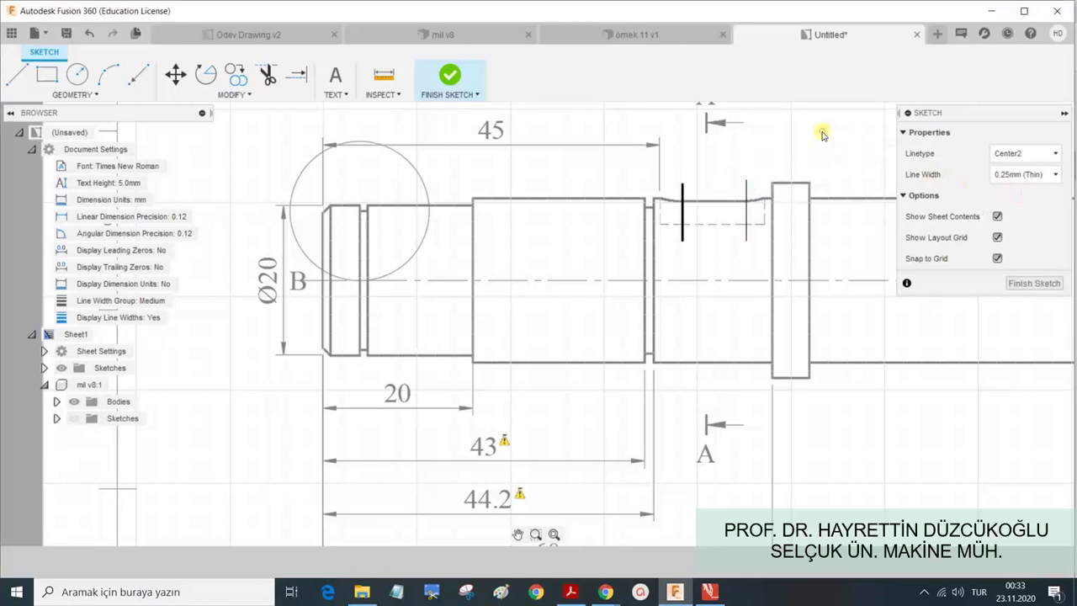
left_click(748, 191)
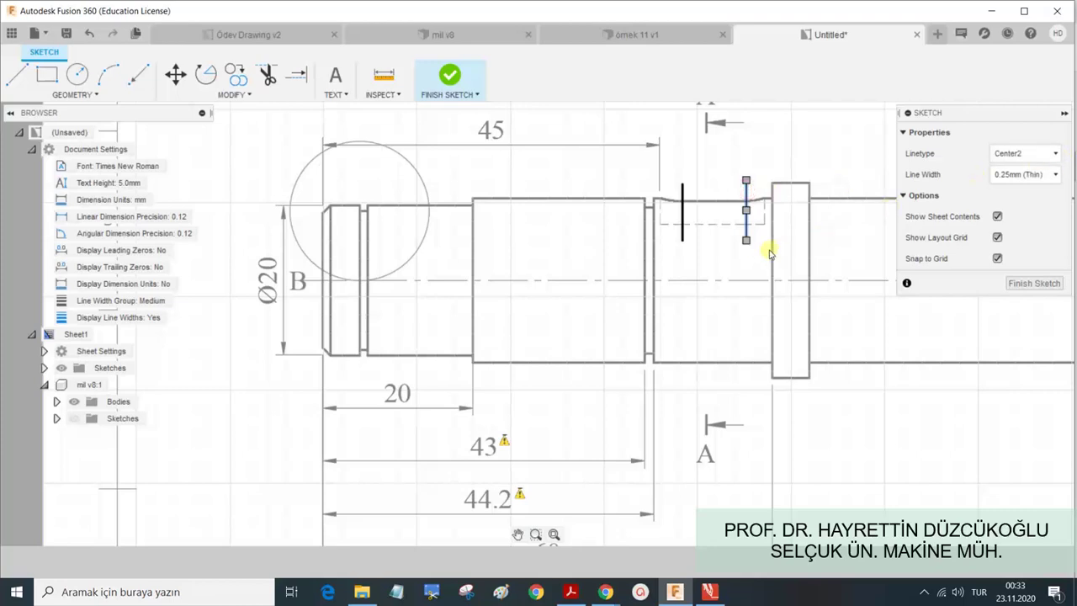
left_click_drag(747, 242, 747, 258)
Turn off Snap to Grid and set the selected line to the Center line type.
left_click(998, 260)
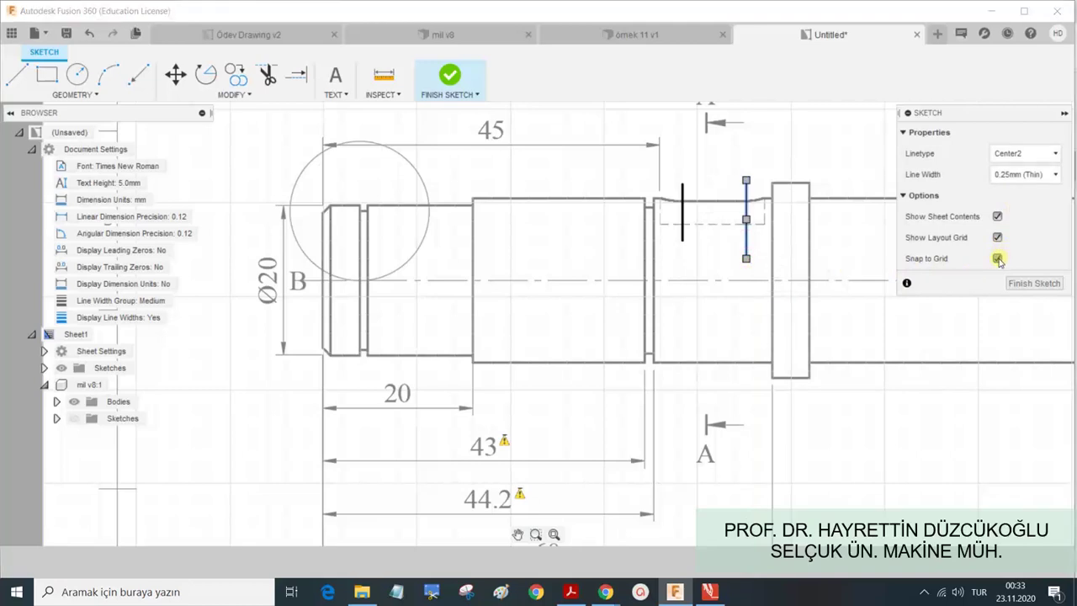
left_click(1047, 158)
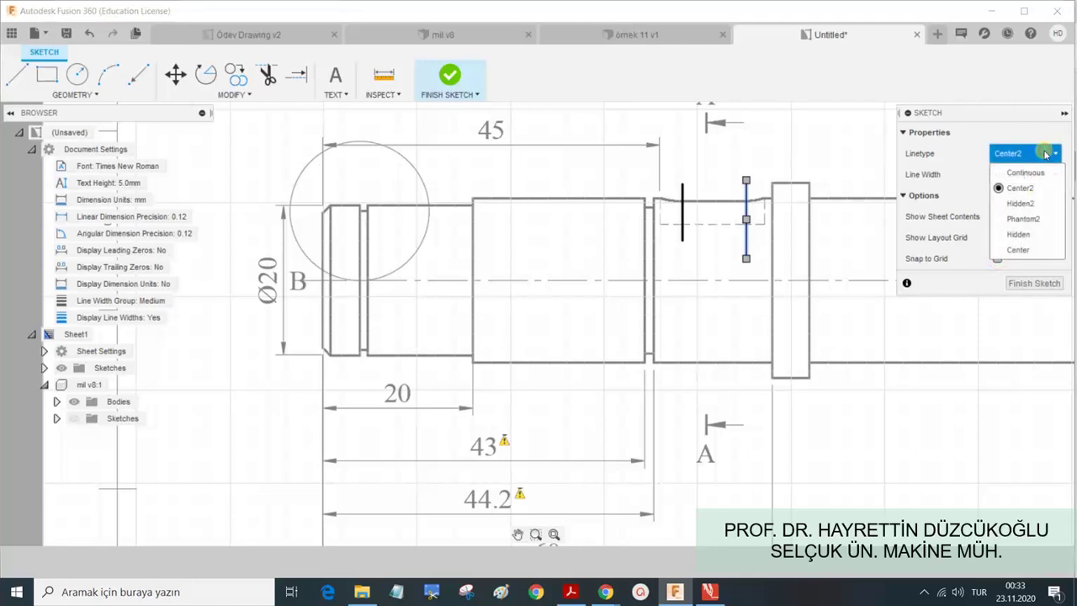
left_click(1018, 250)
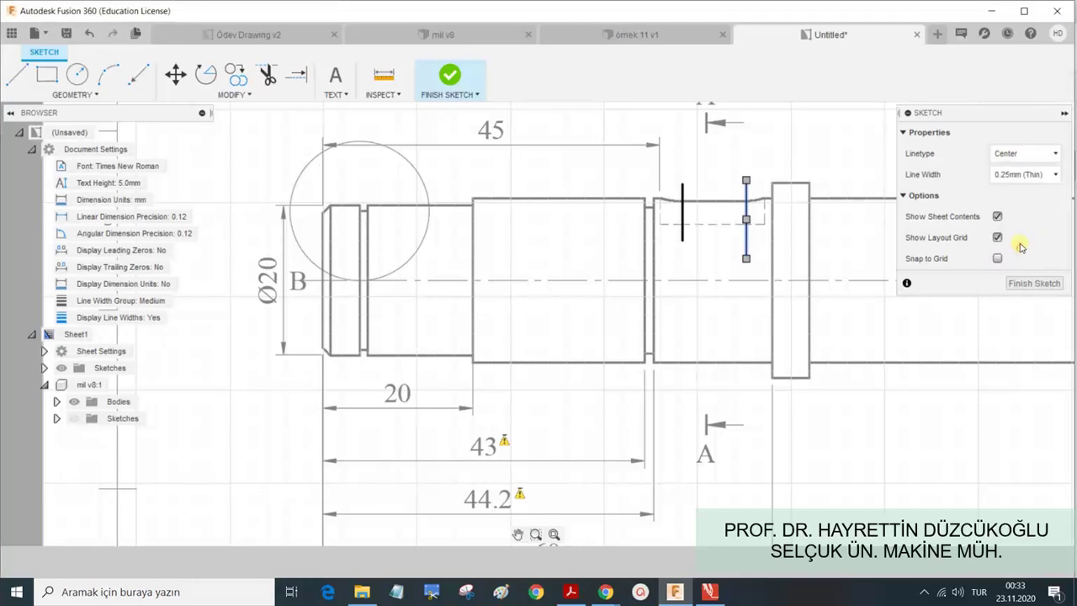
left_click(817, 137)
left_click(747, 181)
Draw a new vertical line across the keyway's right end and stretch its top higher.
key("l")
left_click(746, 177)
left_click(746, 257)
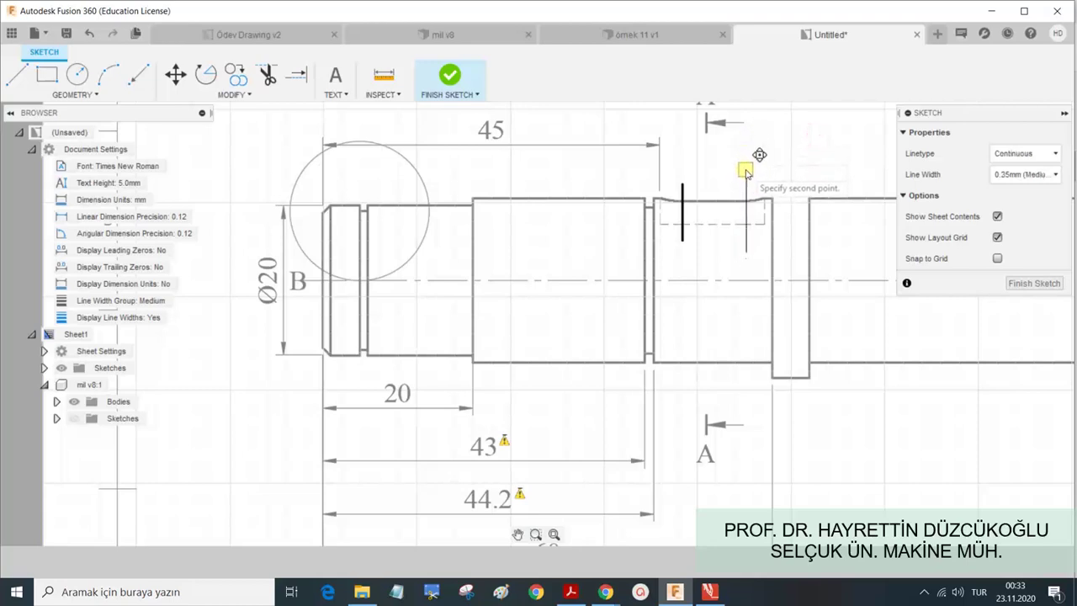
key("Escape")
left_click_drag(746, 179, 745, 150)
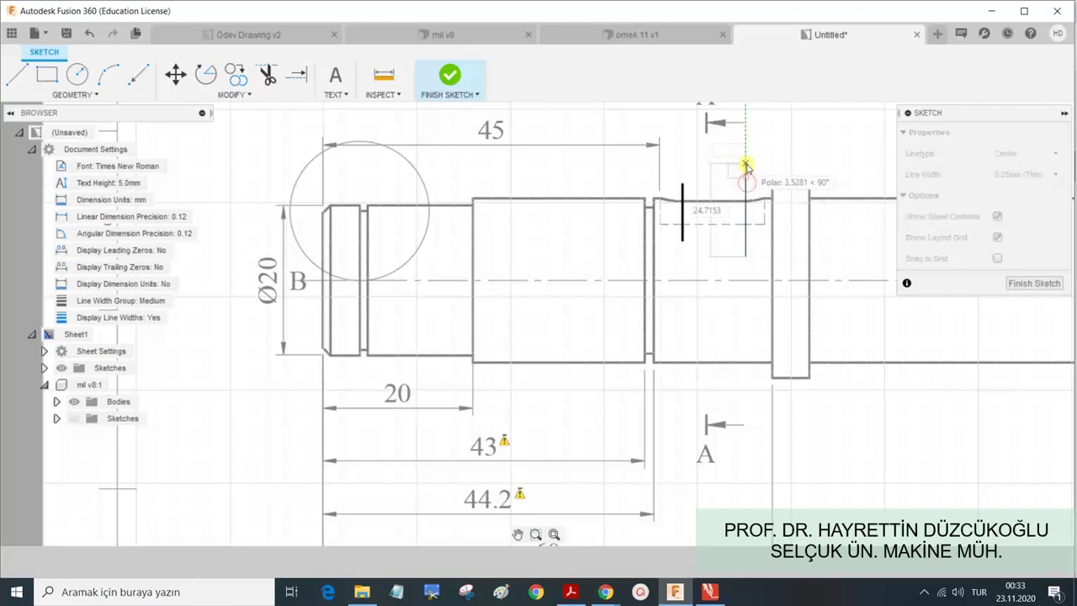
left_click(789, 149)
left_click(789, 148)
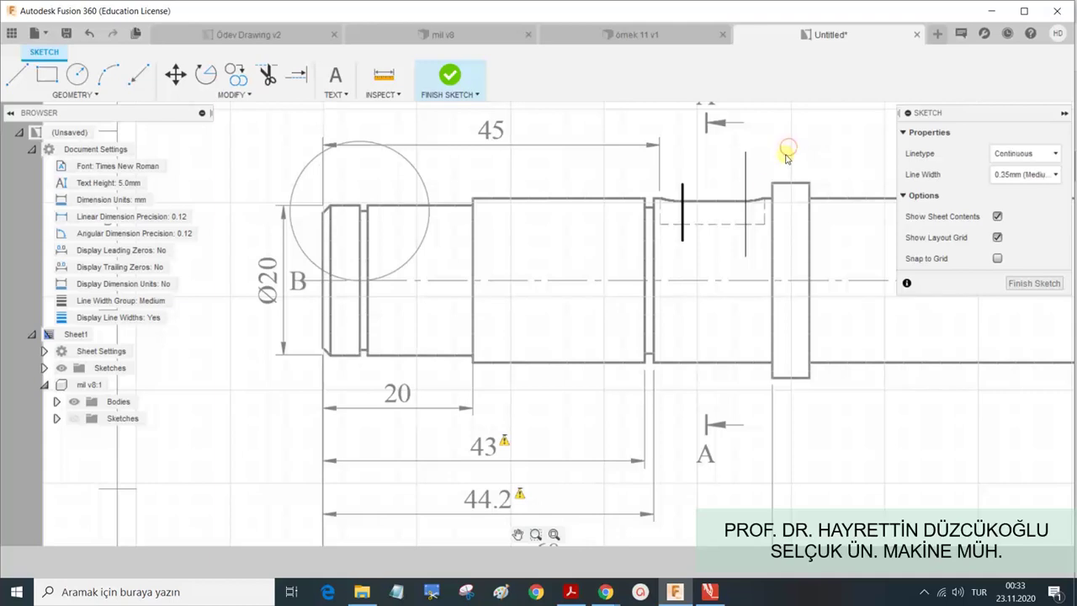
Make the new right line Center2 and adjust its ends to span just past the keyway.
left_click(750, 192)
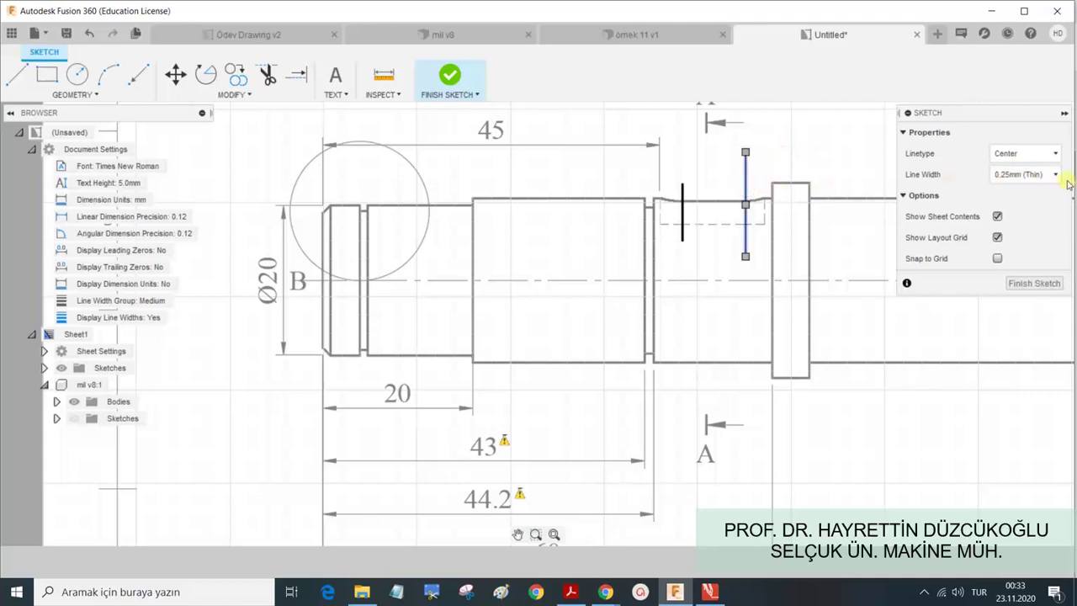
left_click(1052, 153)
left_click(1020, 188)
left_click(851, 153)
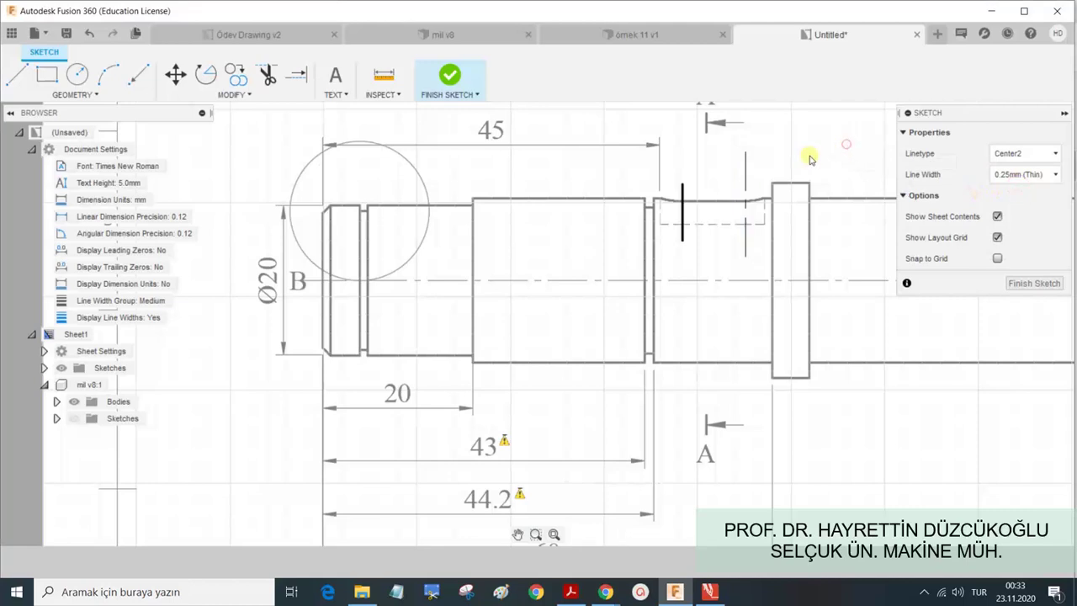
left_click(744, 173)
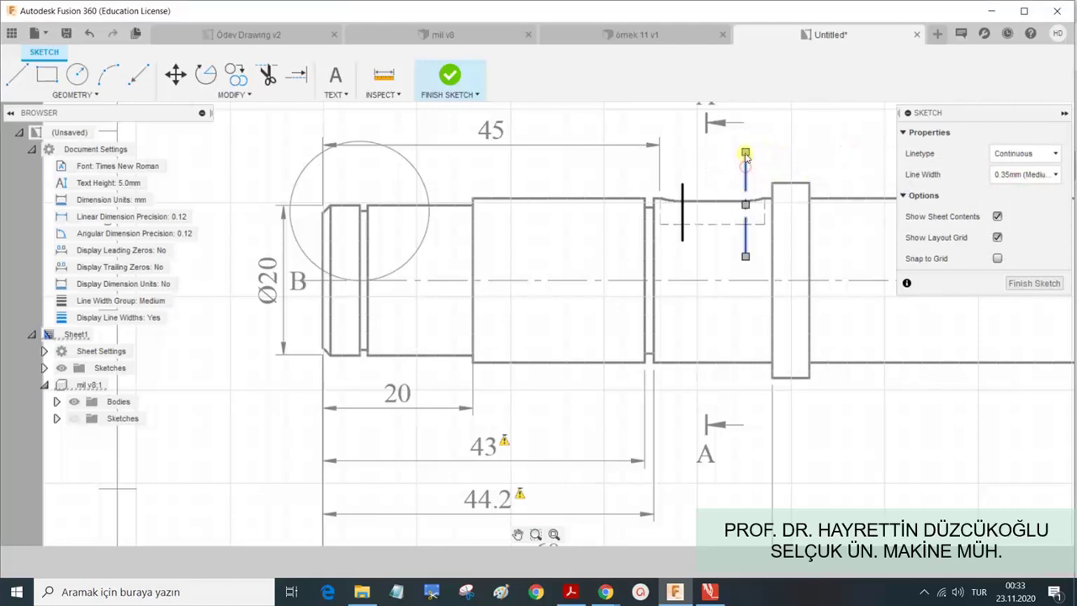
left_click_drag(746, 153, 745, 172)
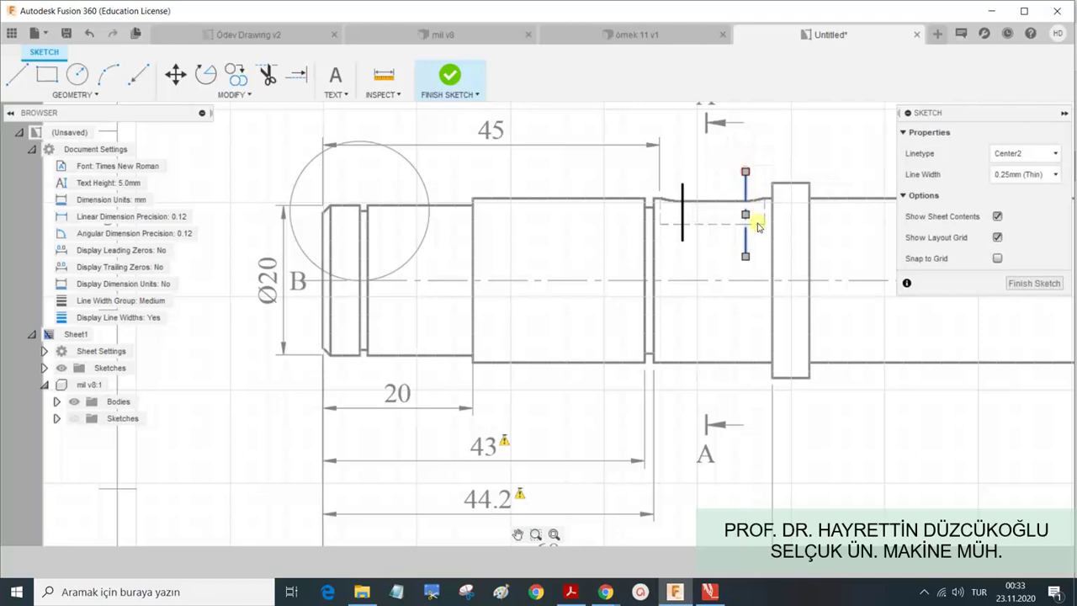
left_click_drag(744, 257, 746, 249)
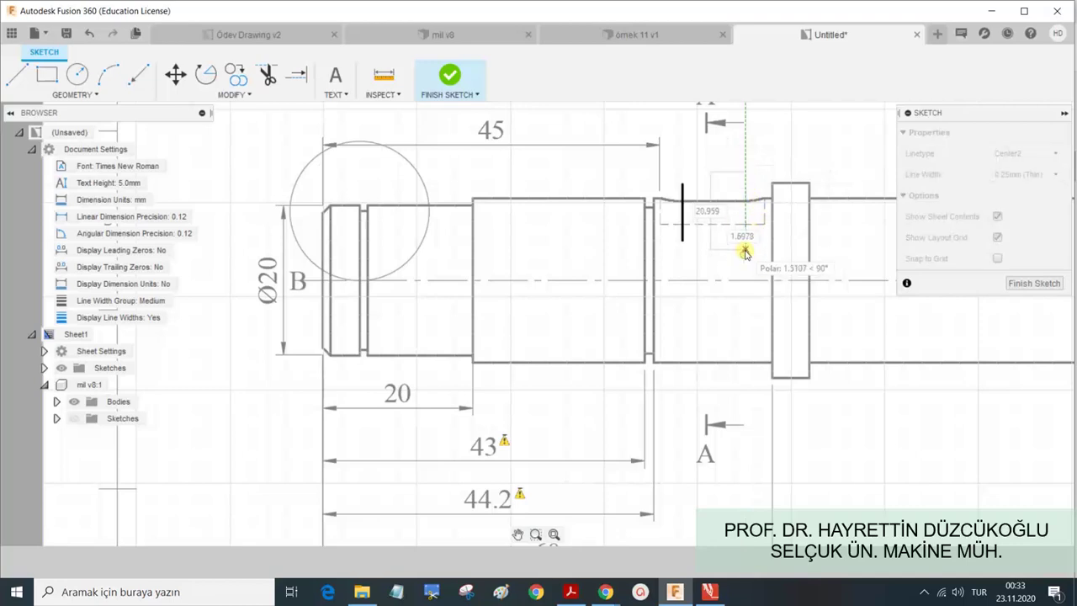
left_click(787, 164)
left_click_drag(750, 241, 746, 258)
left_click(808, 150)
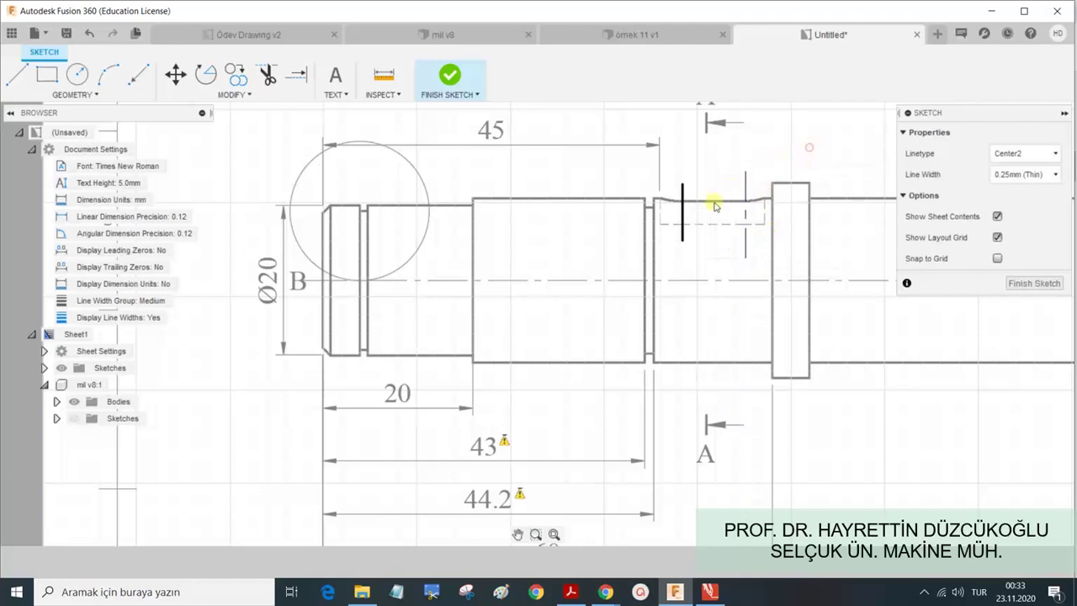
Set the left keyway line to Center2 with a thin 0.25mm width.
left_click(1024, 153)
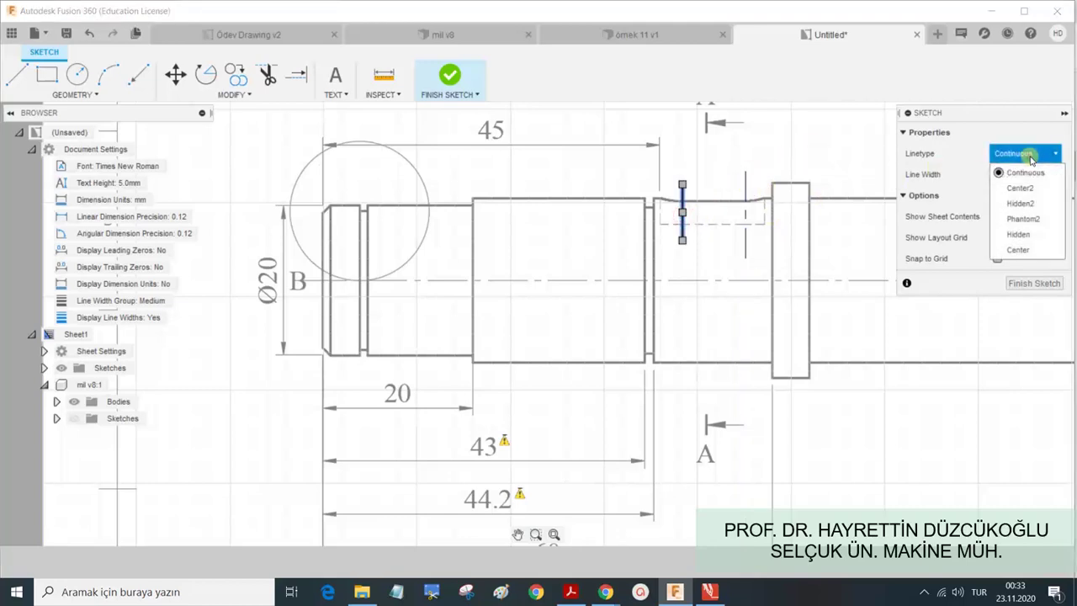
left_click(1024, 192)
left_click(1040, 174)
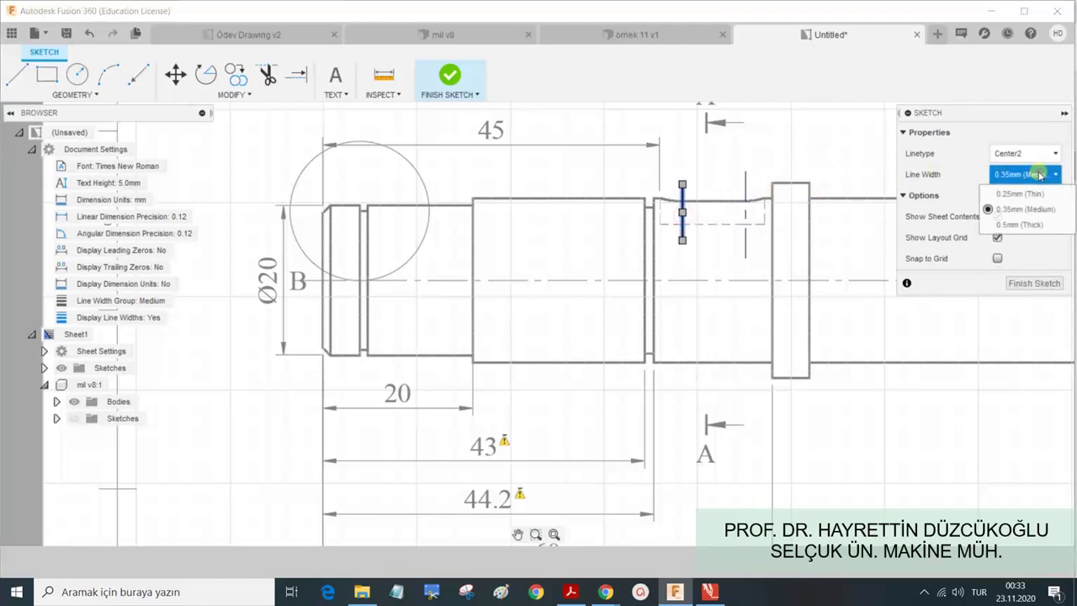
left_click(1014, 192)
left_click(727, 154)
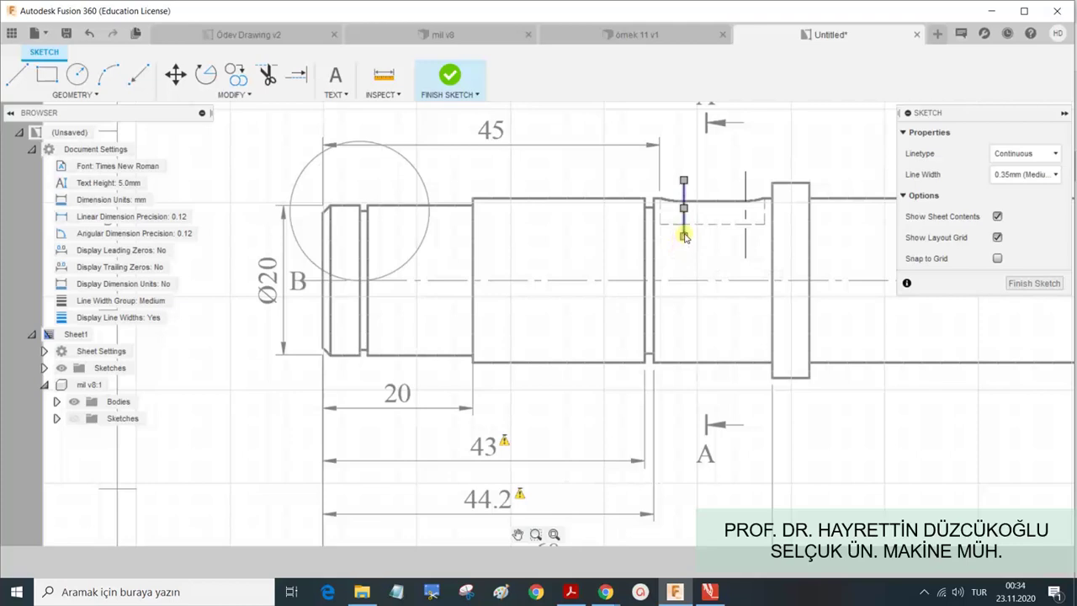
Stretch the left keyway centre line's ends to span the keyway, then finish Sketch1.
left_click(685, 237)
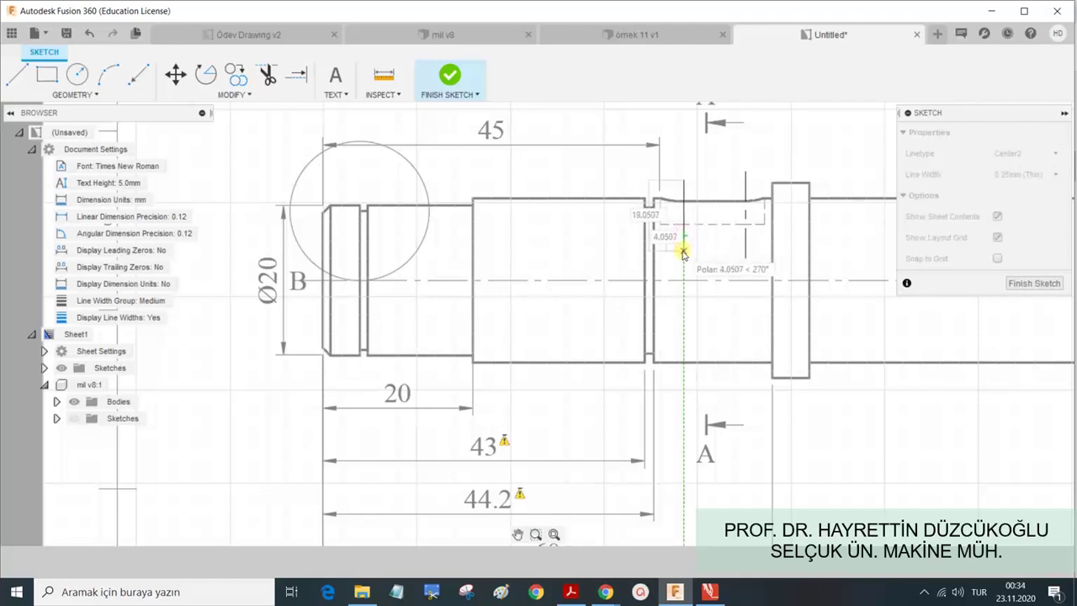
double_click(684, 250)
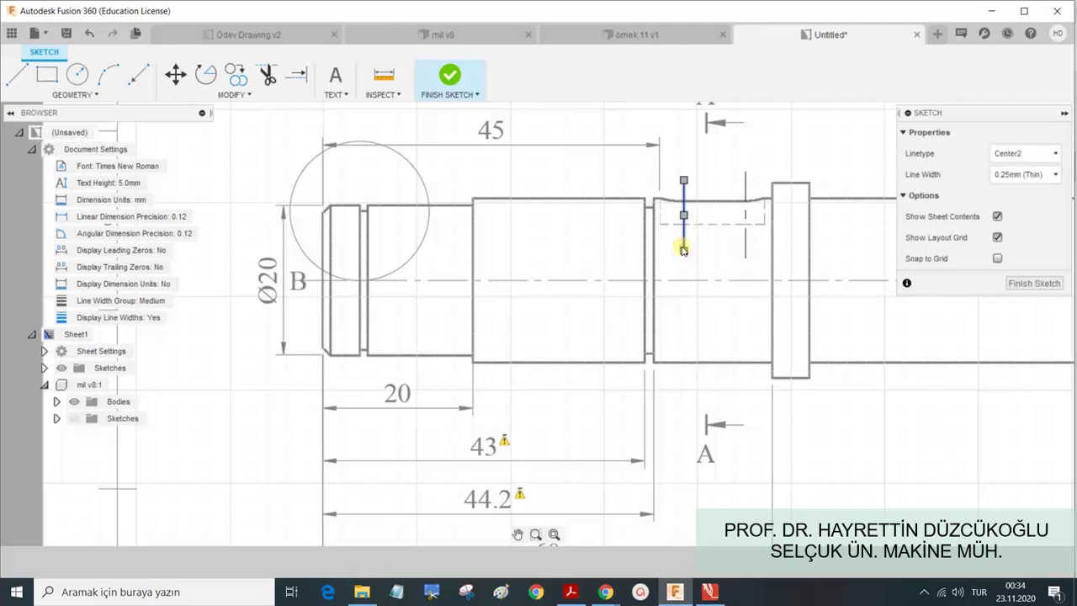
left_click_drag(684, 250, 684, 256)
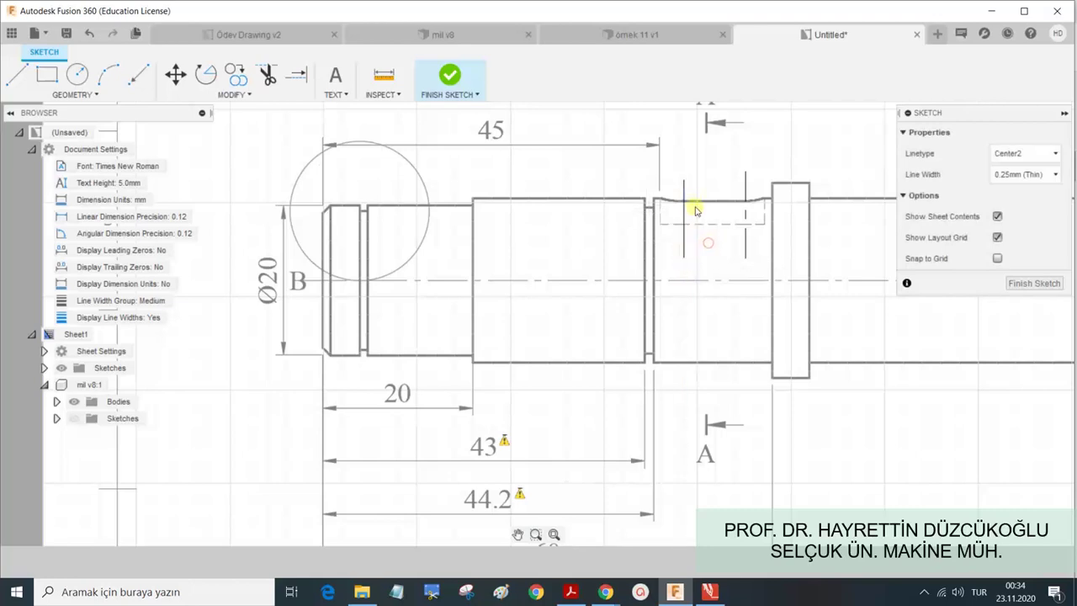
key("Escape")
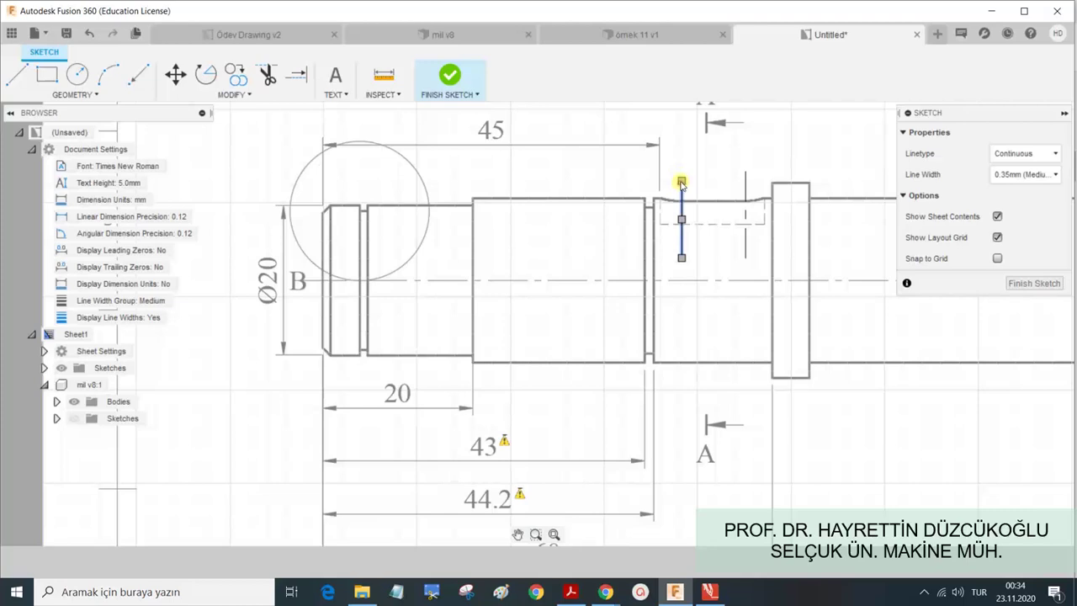
left_click(682, 182)
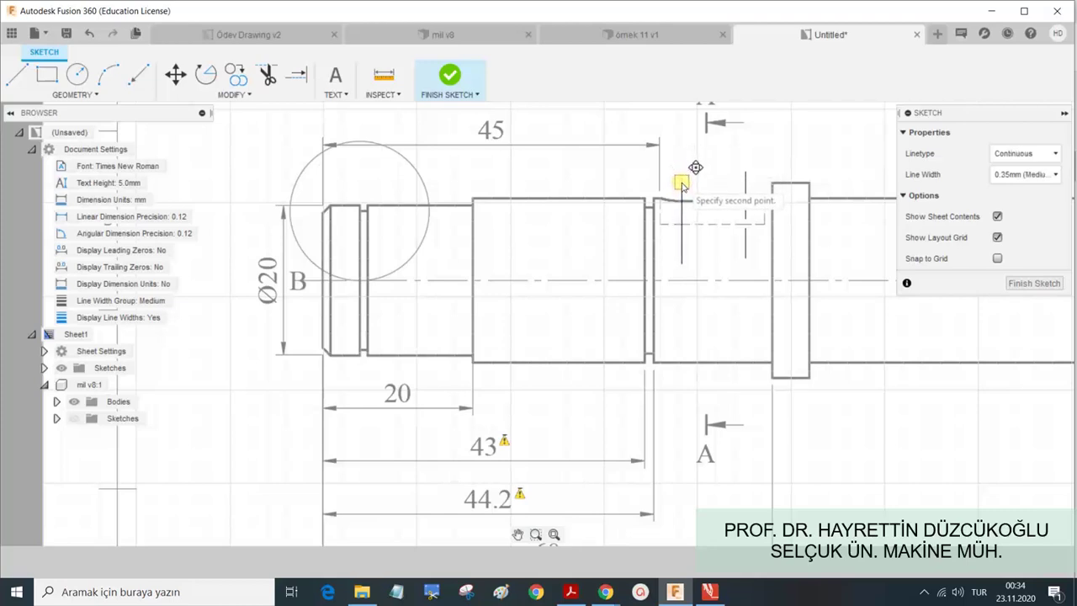
left_click(682, 185)
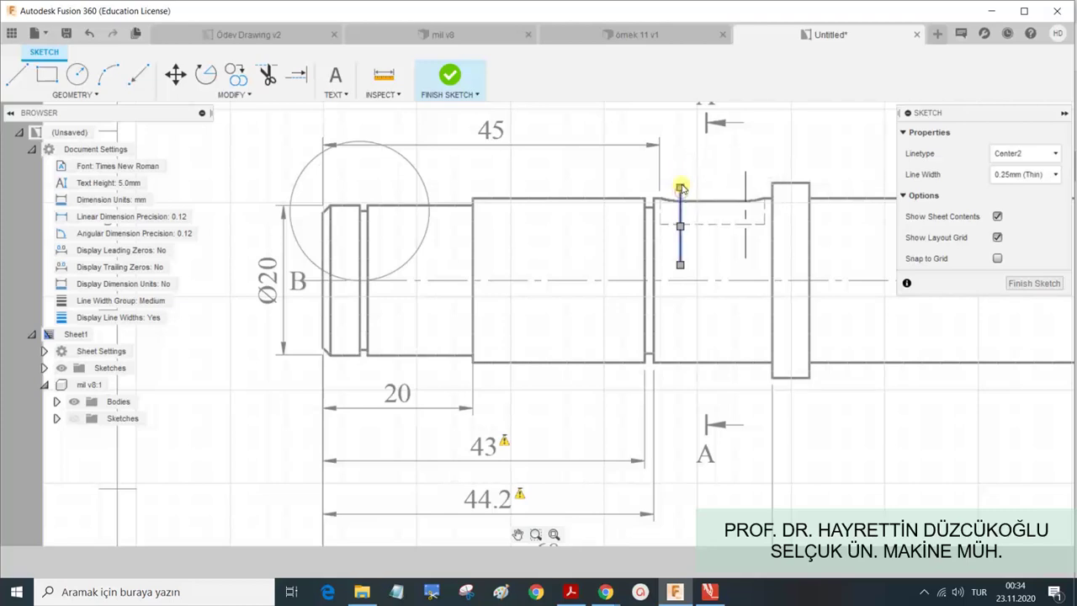
left_click(680, 187)
left_click(681, 197)
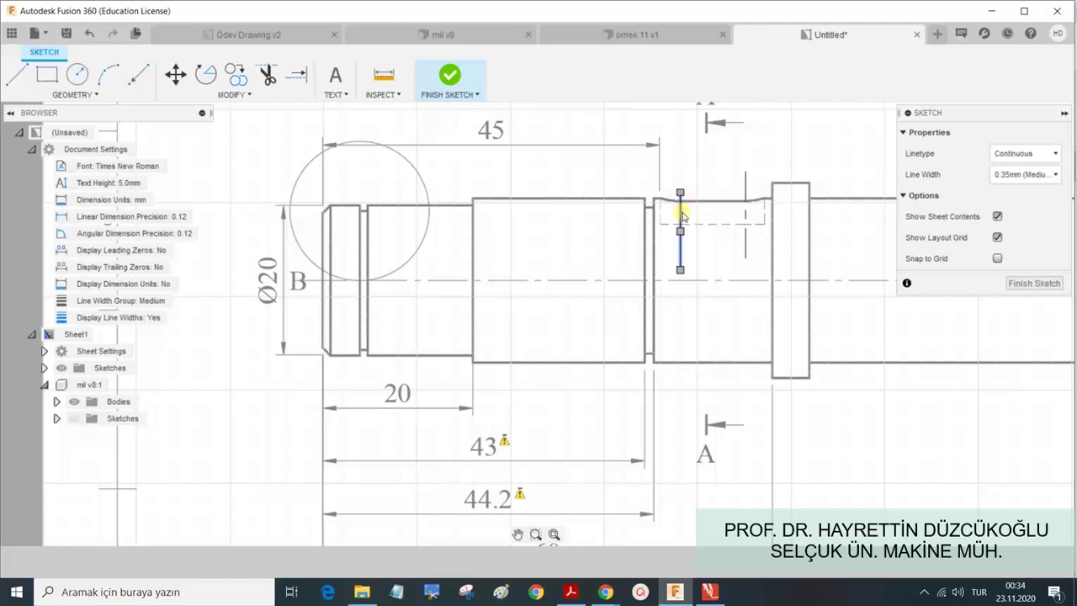
left_click(680, 193)
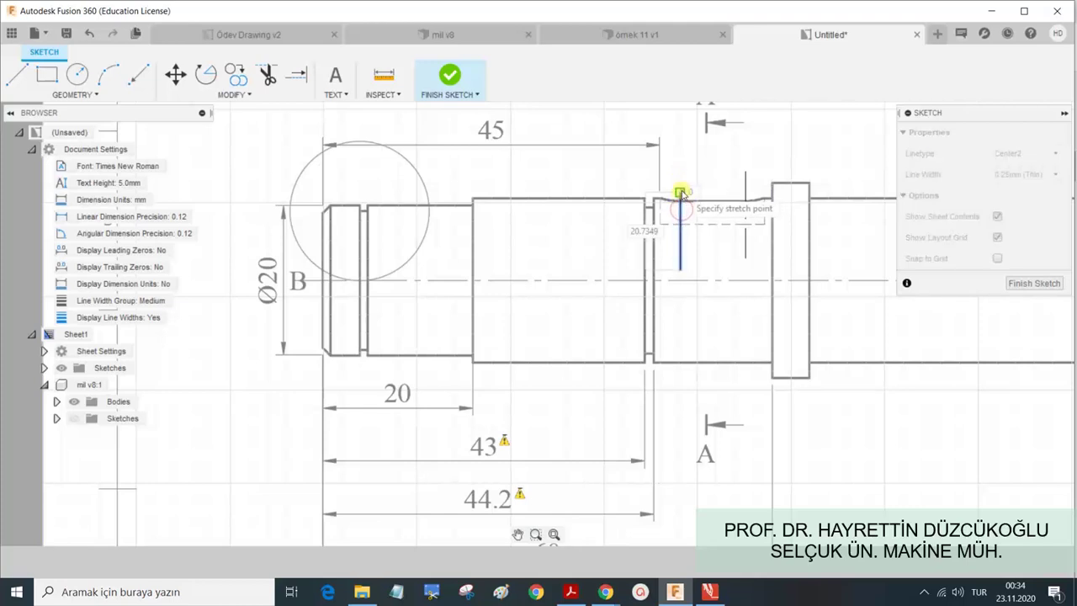
left_click(681, 183)
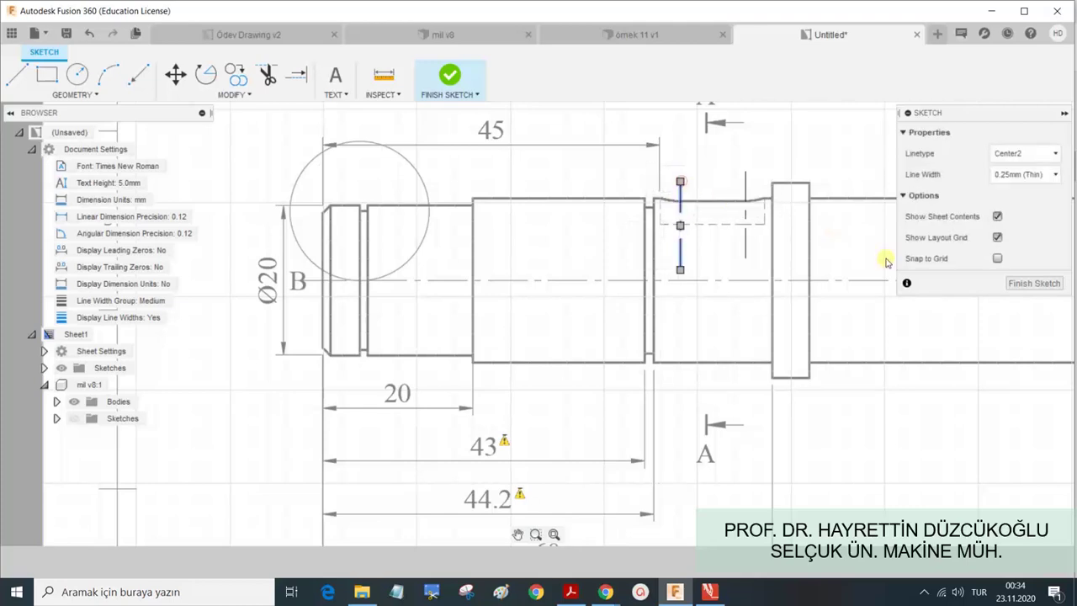
left_click(1024, 284)
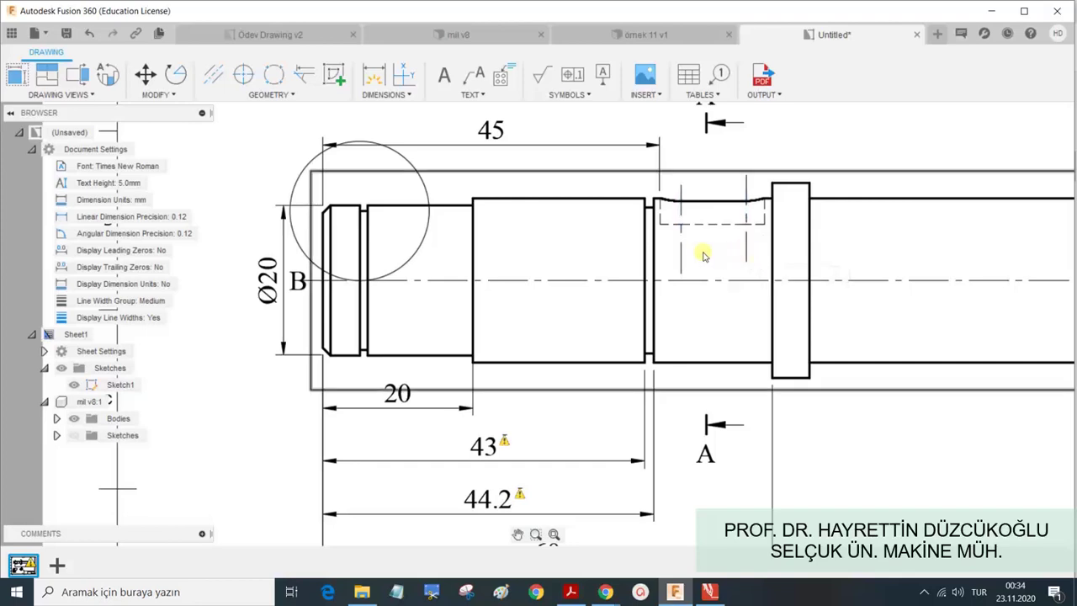
Reopen the sketch, set the left keyway line's end point, and finish it again.
right_click(746, 244)
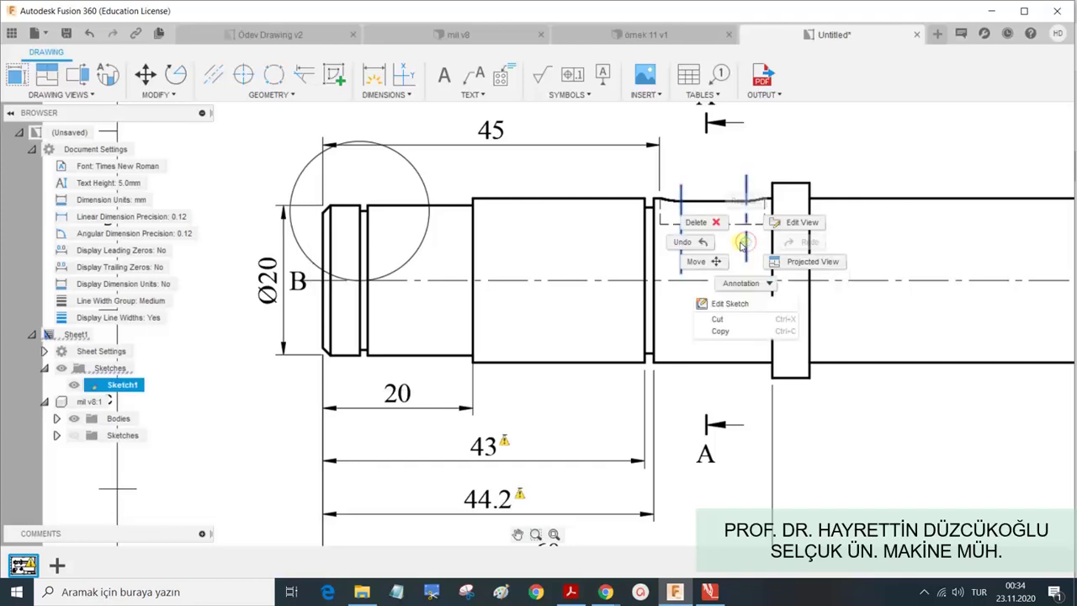
left_click(729, 300)
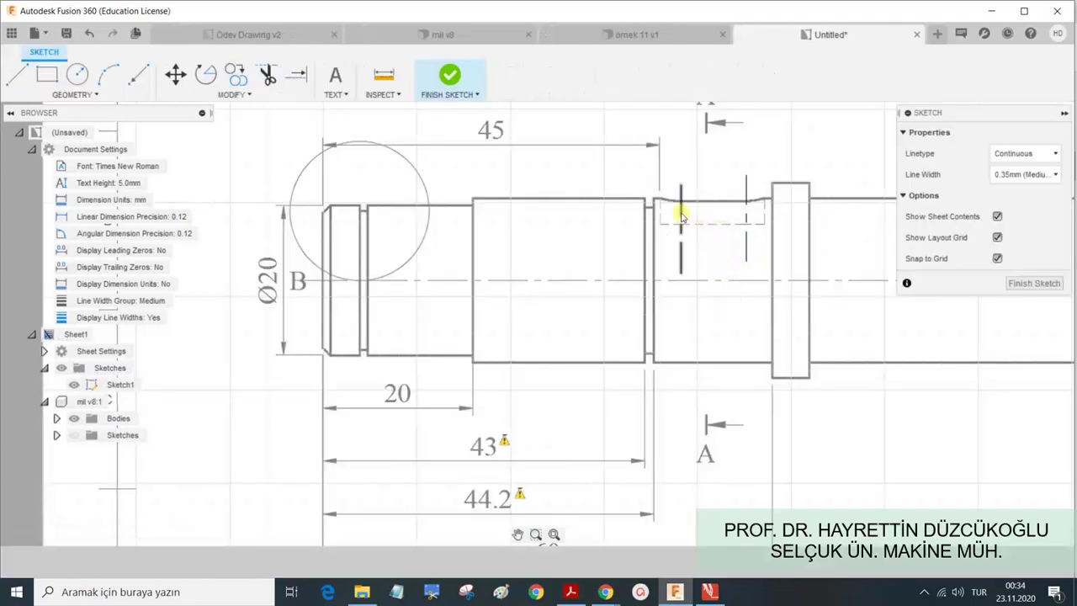
left_click(682, 210)
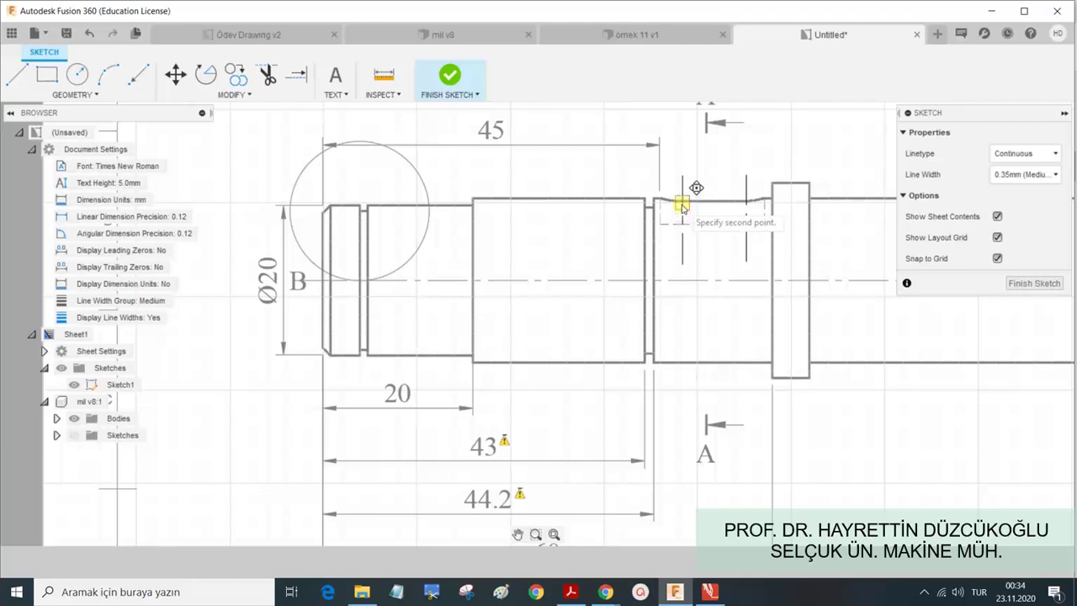
left_click(1034, 282)
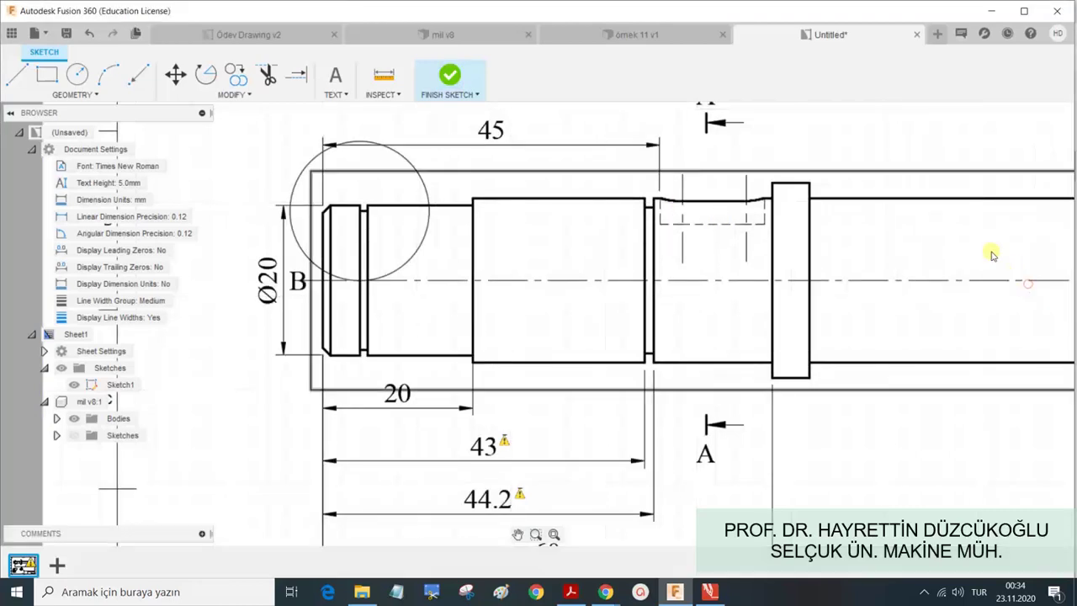
Pan the drawing to the shaft's left end and switch to the örnek 11 document.
scroll(892, 164, "down", 2)
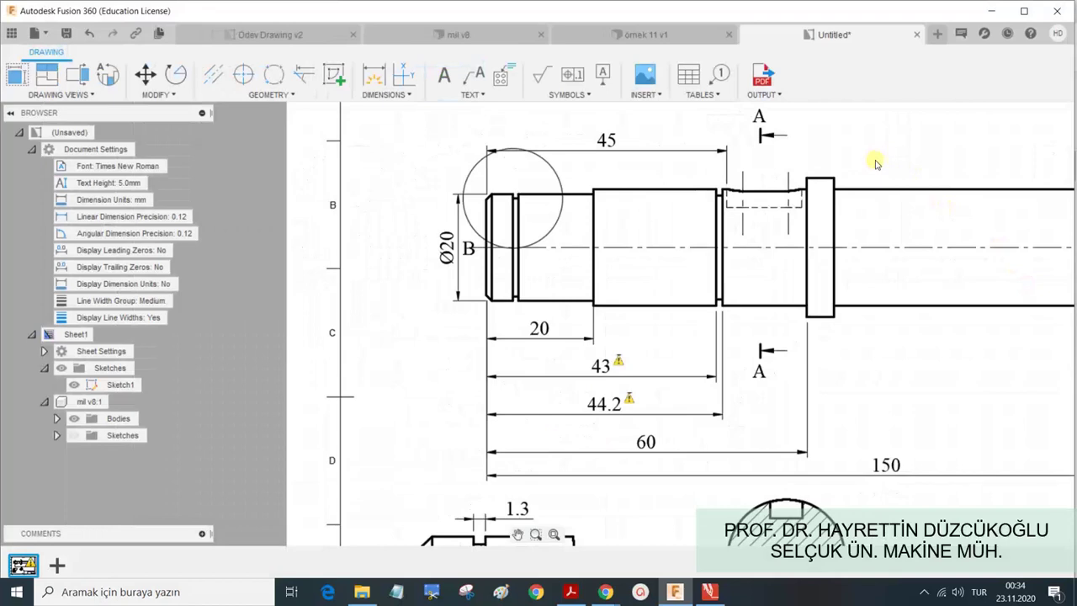
scroll(888, 156, "down", 1)
middle_click_drag(883, 156, 842, 165)
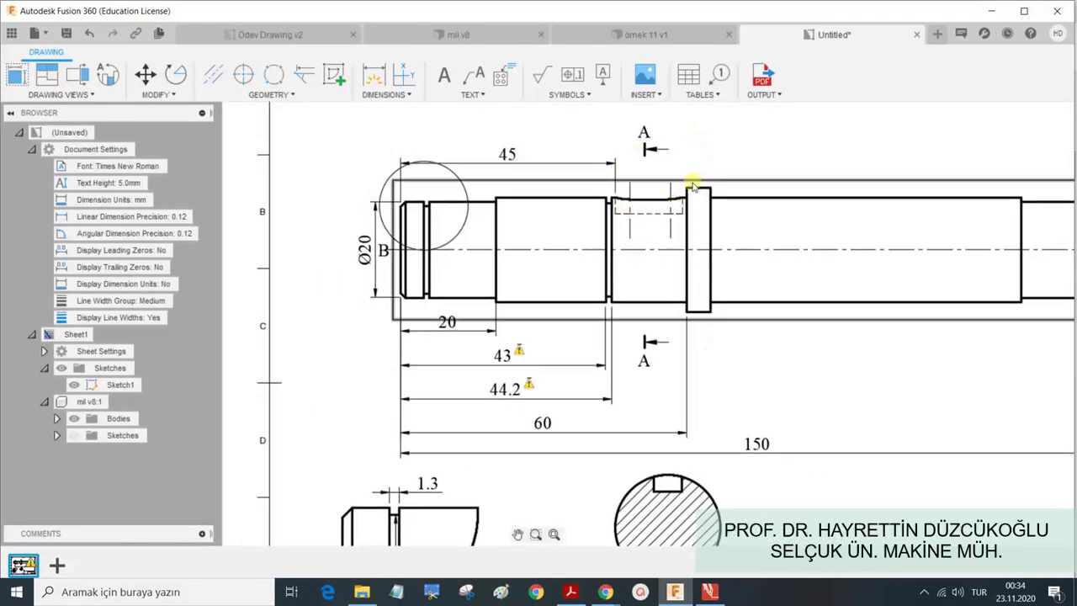
left_click(656, 35)
Orbit and zoom the mil v8 shaft to inspect its keyway slot, then return to the Untitled drawing.
left_click(503, 32)
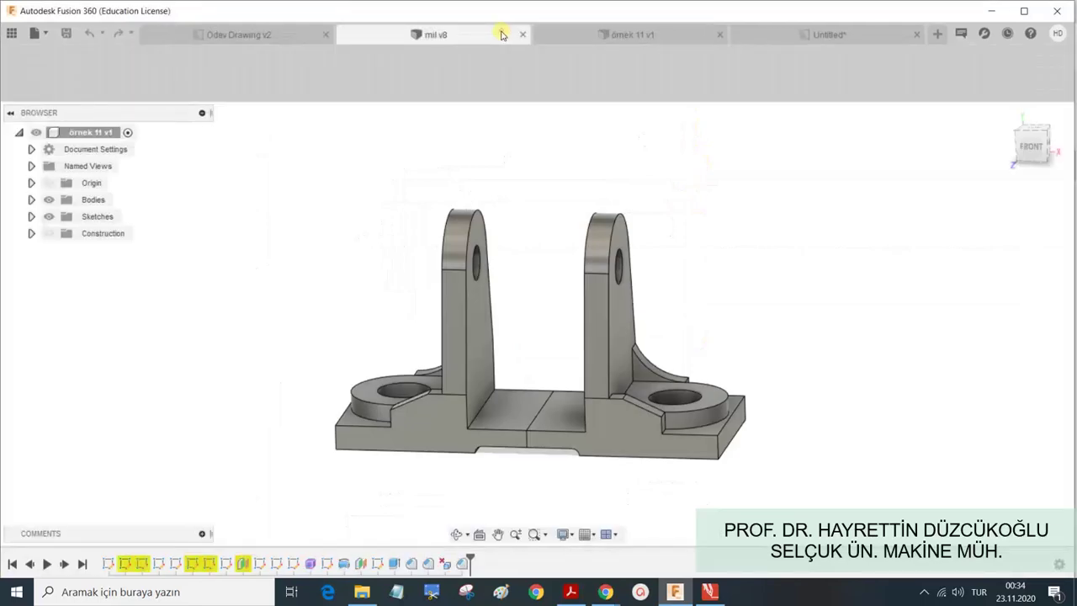
middle_click_drag(733, 257, 576, 291, "shift")
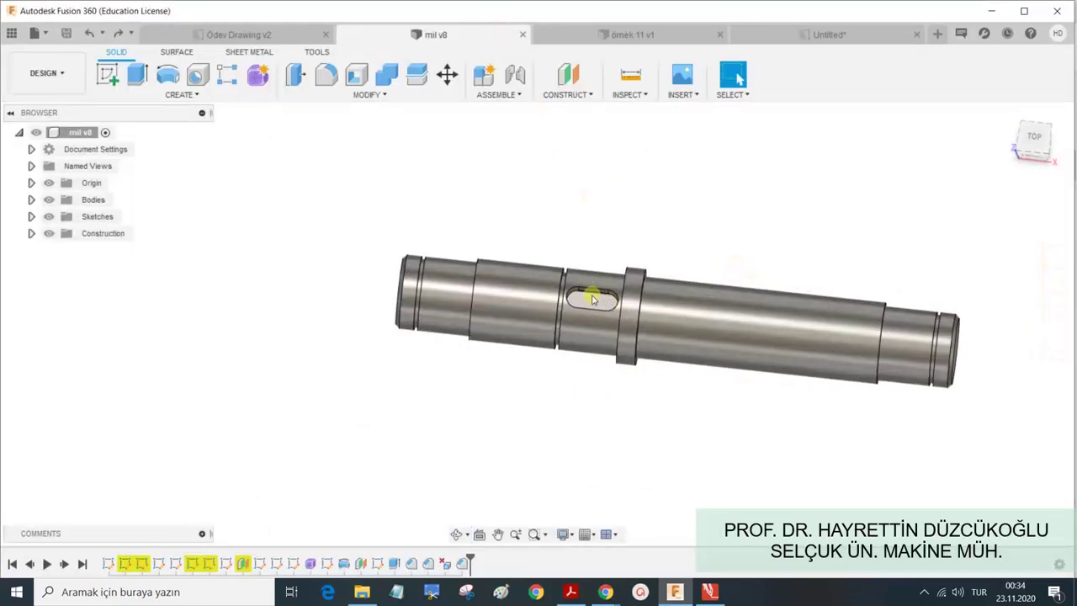
scroll(576, 290, "up", 2)
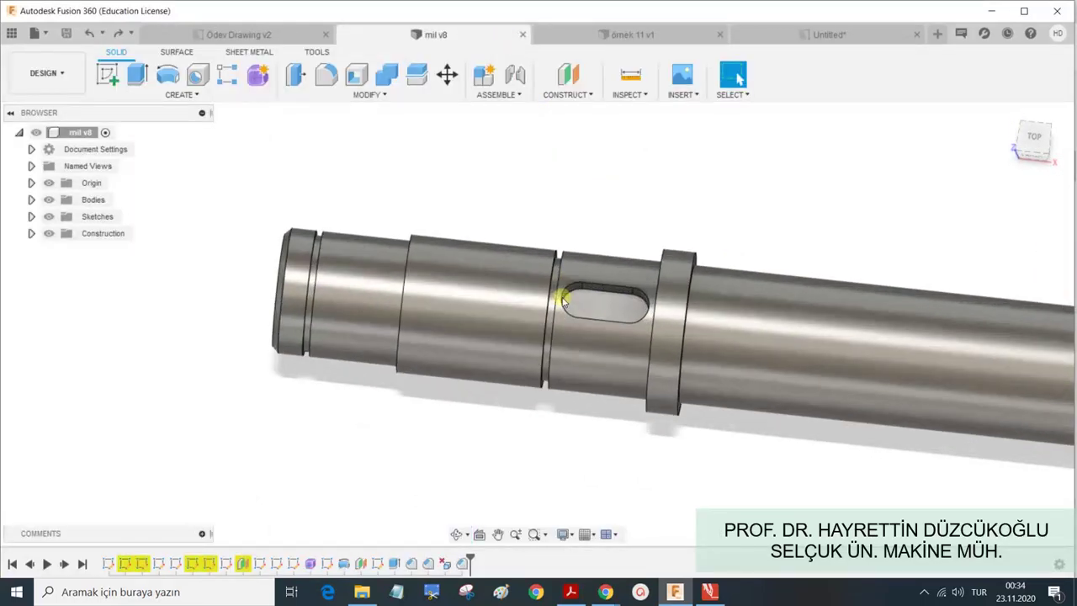
scroll(577, 290, "up", 2)
scroll(576, 291, "up", 1)
scroll(576, 291, "up", 1)
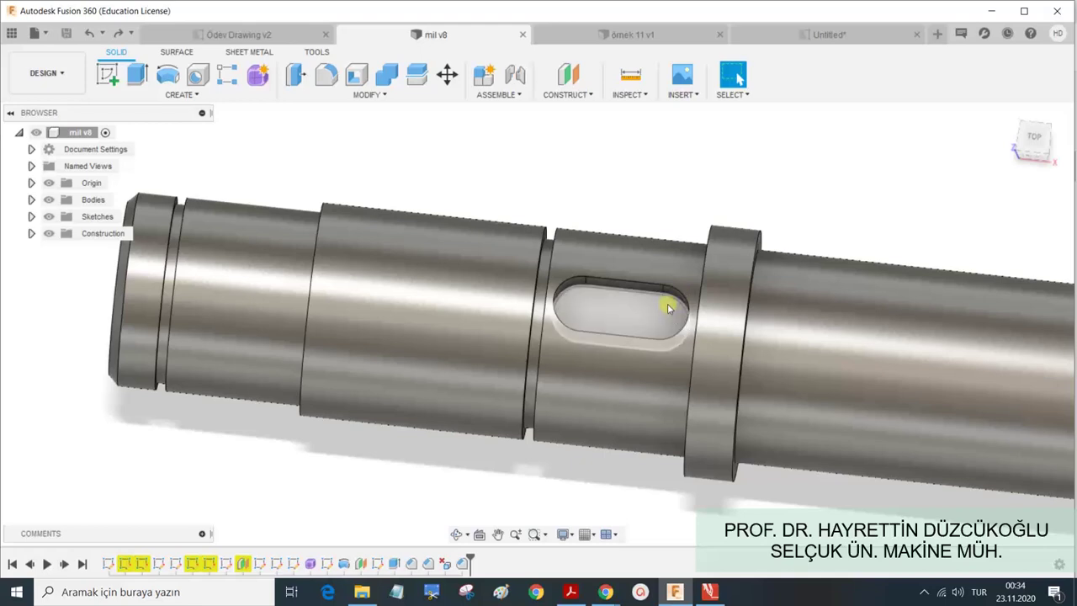
scroll(663, 313, "down", 2)
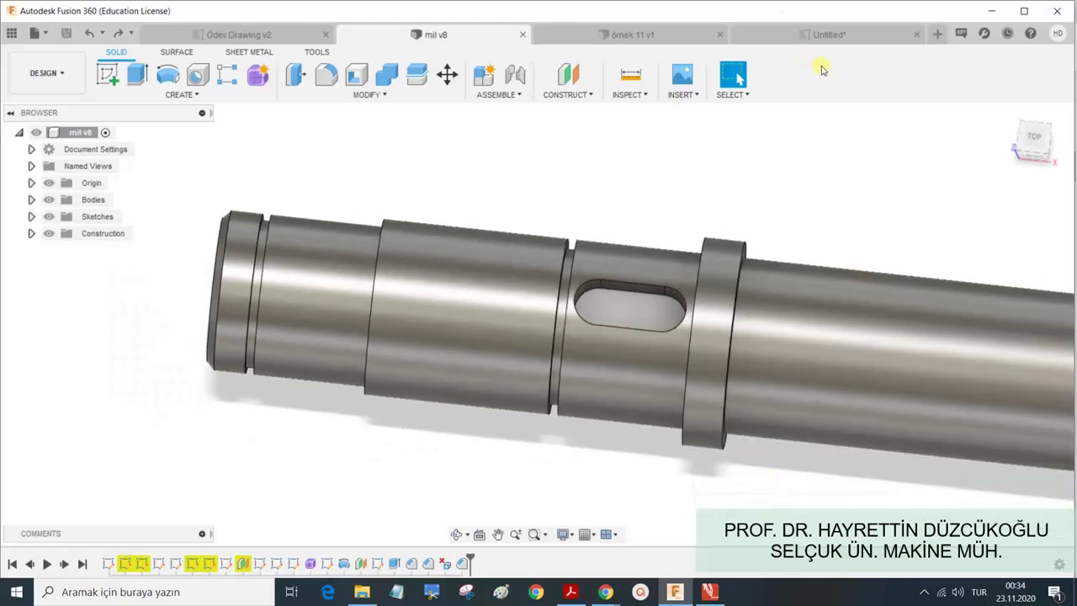
left_click(827, 34)
Delete the 45 length dimension above the shaft.
scroll(614, 201, "up", 2)
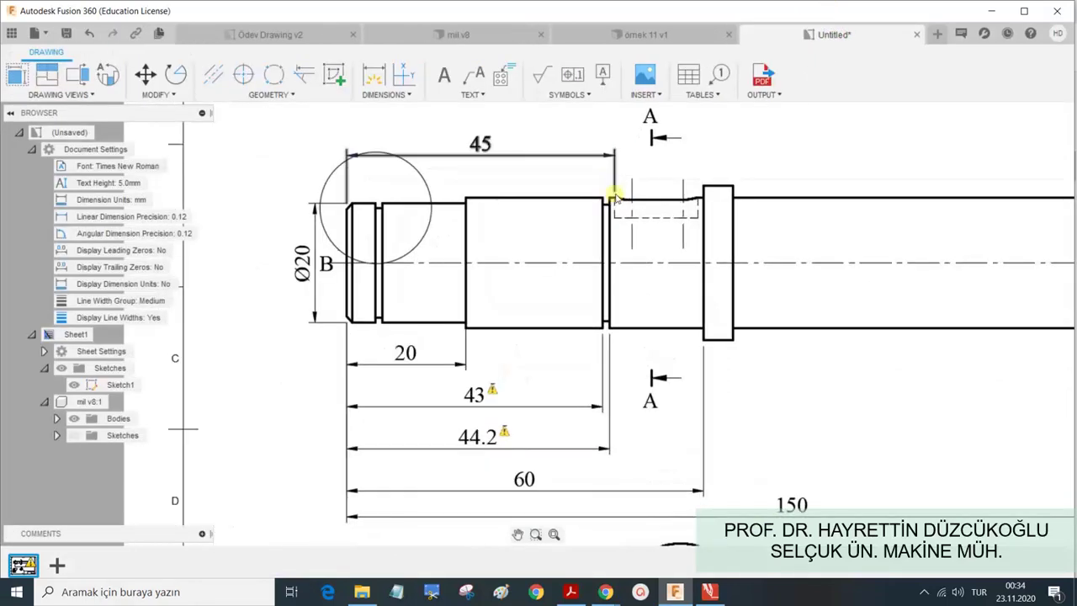
scroll(627, 187, "up", 1)
scroll(629, 190, "up", 1)
scroll(630, 192, "down", 2)
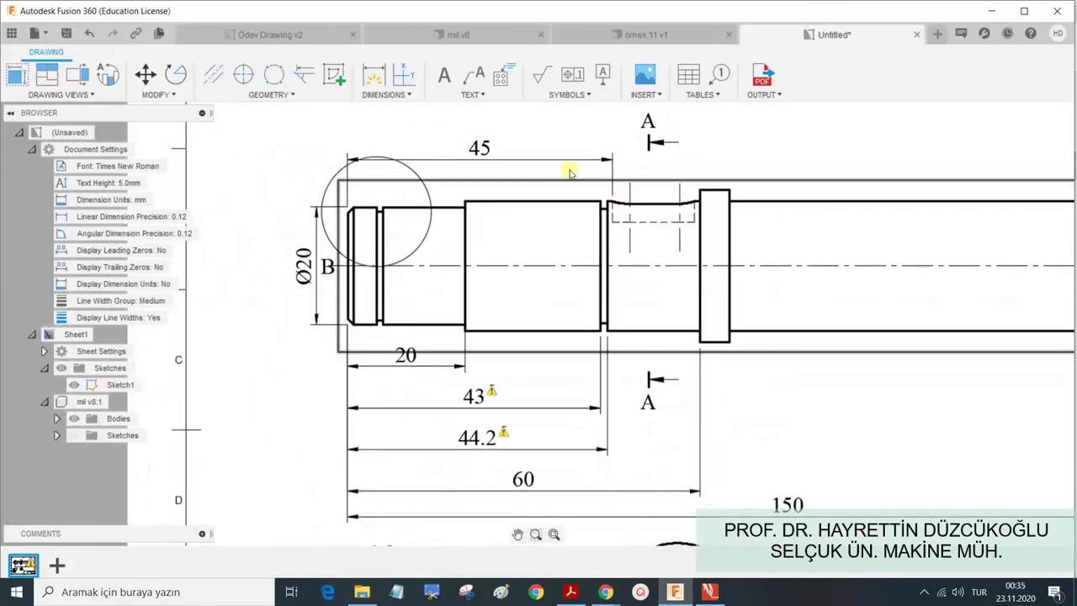
left_click(544, 163)
key("Delete")
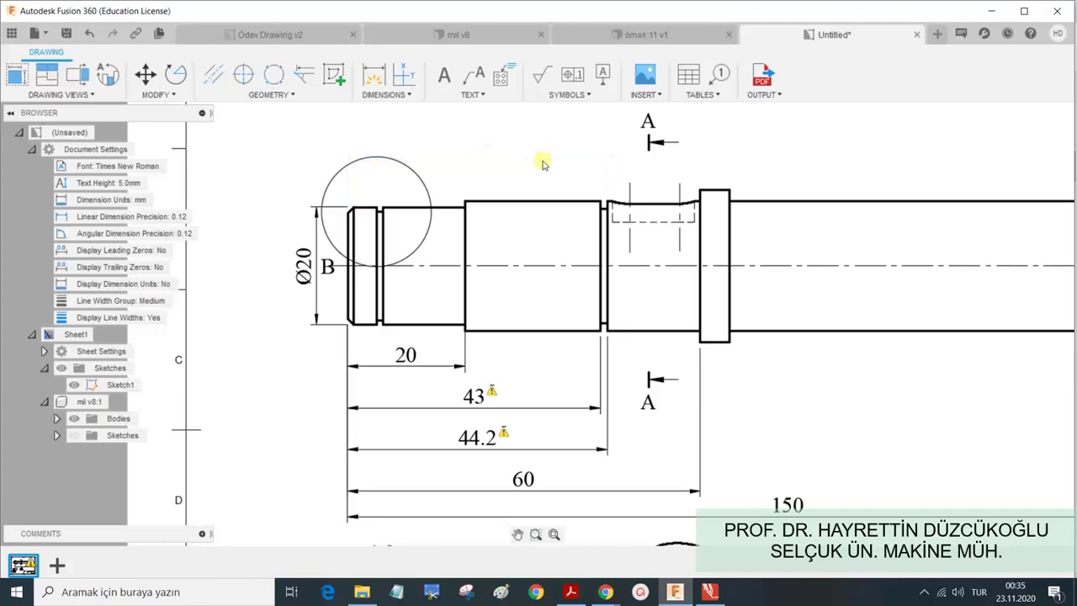
Add a new length dimension from the shaft's left end to the keyway start, above the shaft.
left_click(373, 74)
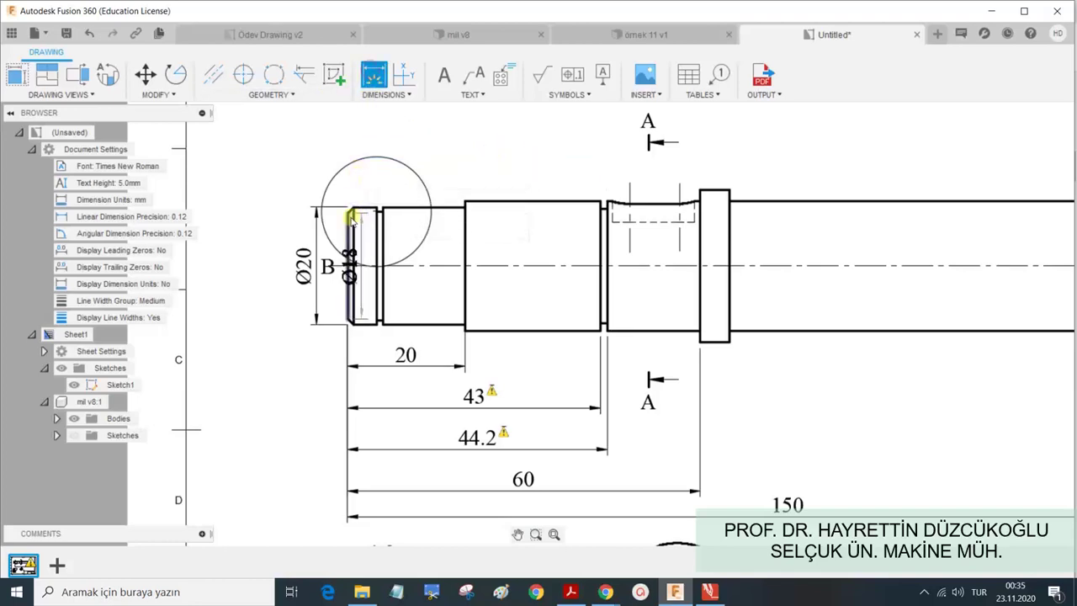
left_click(347, 214)
left_click(631, 201)
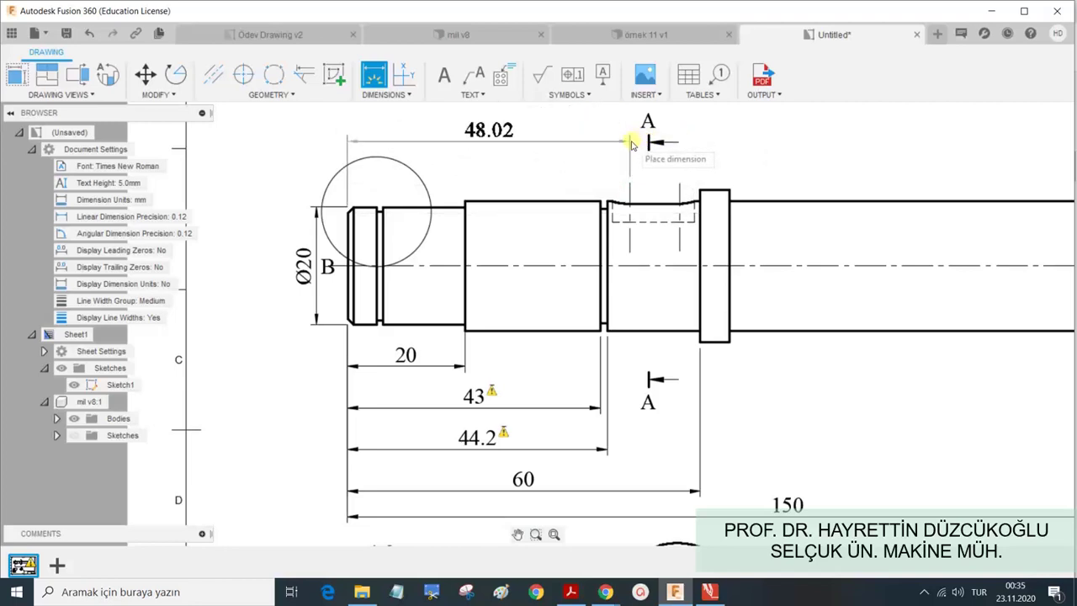
left_click(629, 143)
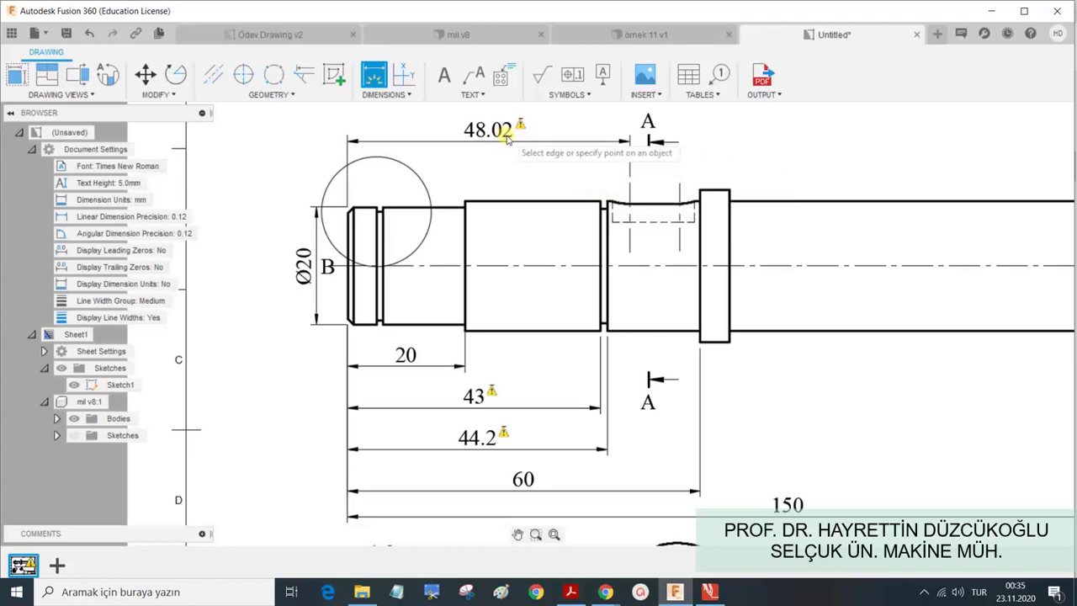
key("Escape")
Override the measured 48.02 text to read 47 and move the dimension closer to the shaft.
double_click(501, 133)
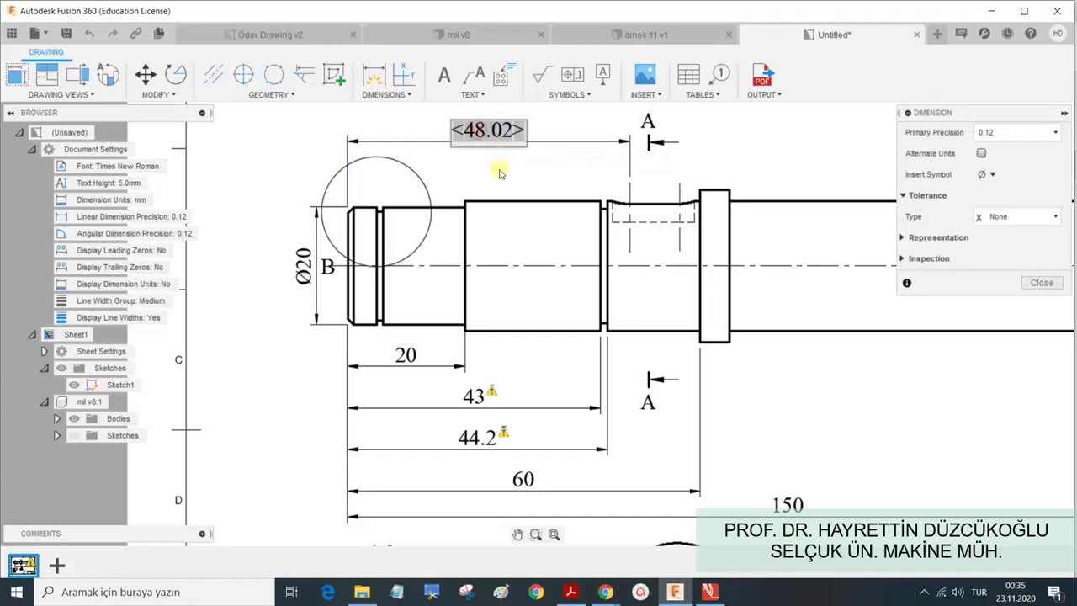
double_click(466, 132)
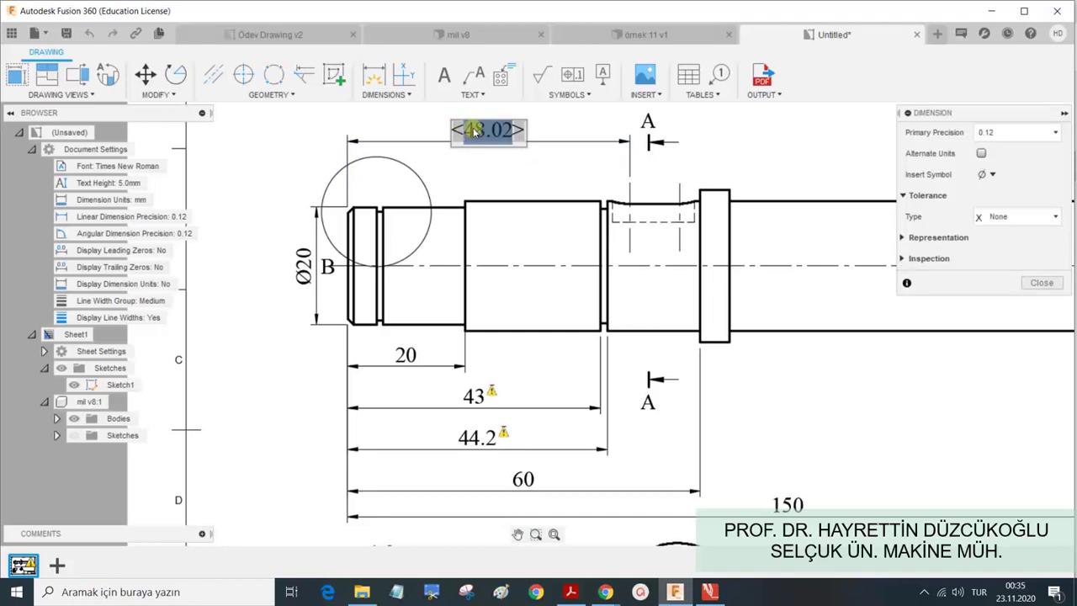
triple_click(465, 133)
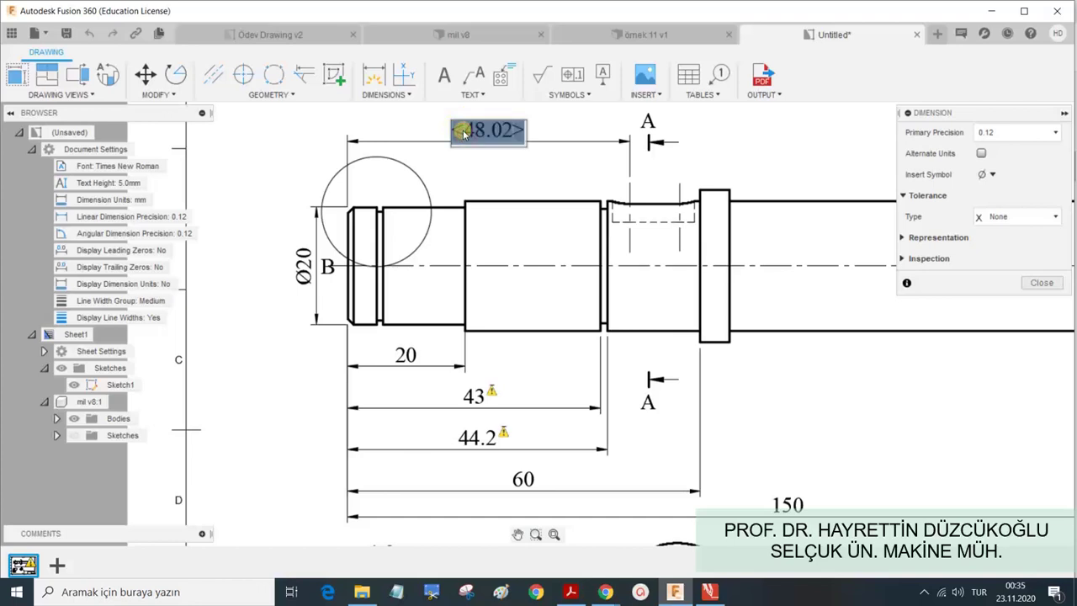
type("48.02")
type("4.72")
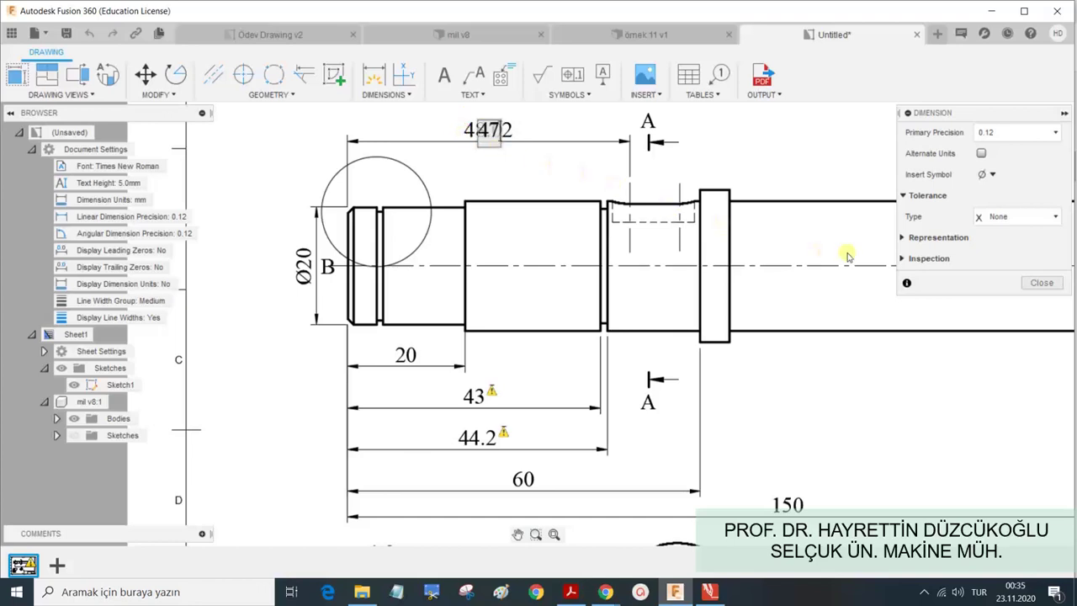
left_click(1040, 283)
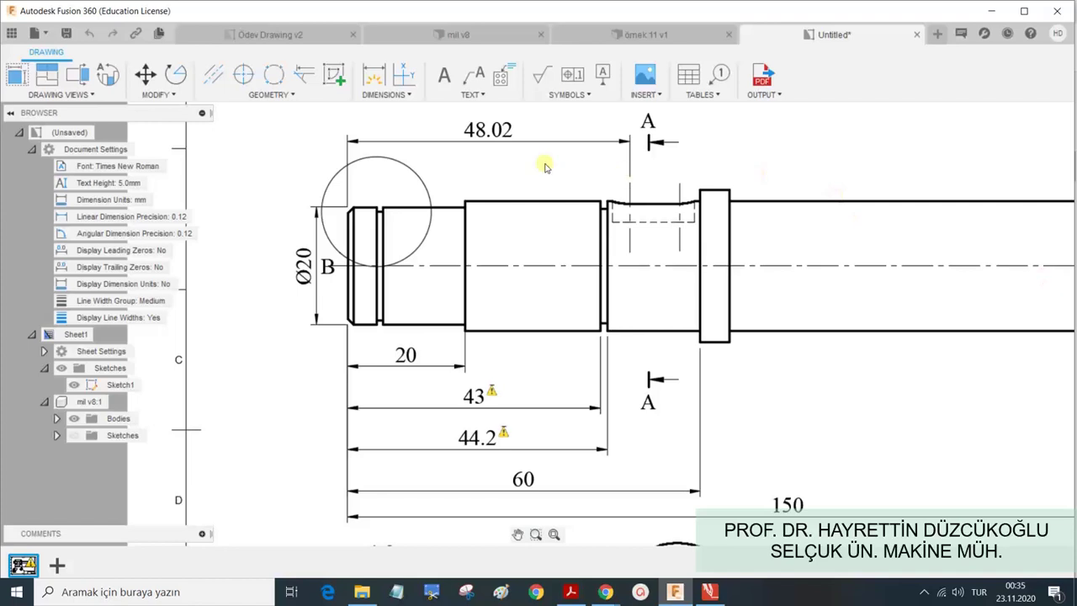
left_click(478, 132)
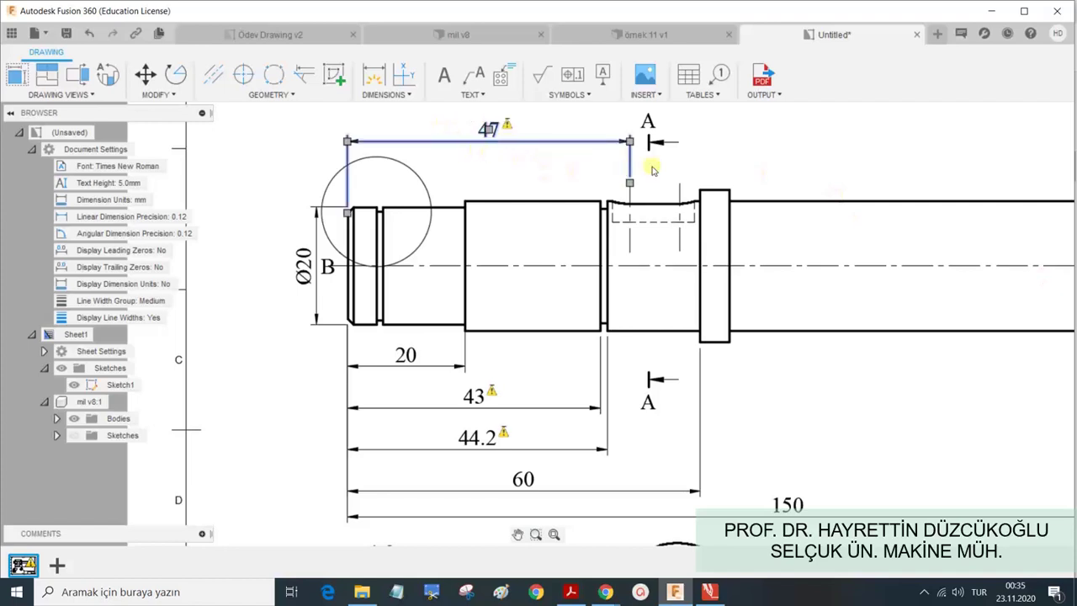
left_click(758, 153)
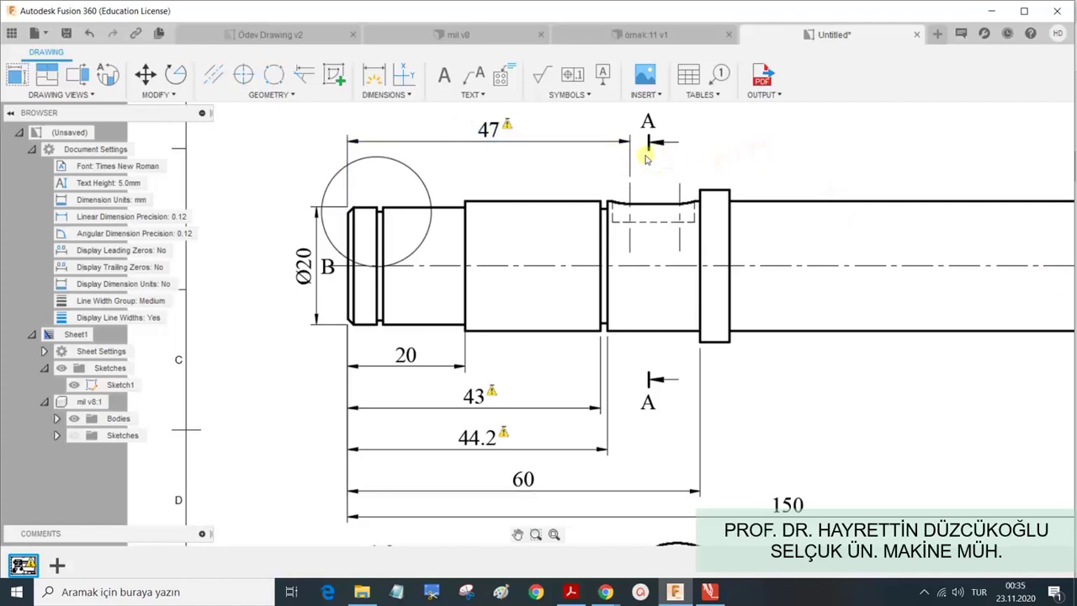
left_click(600, 141)
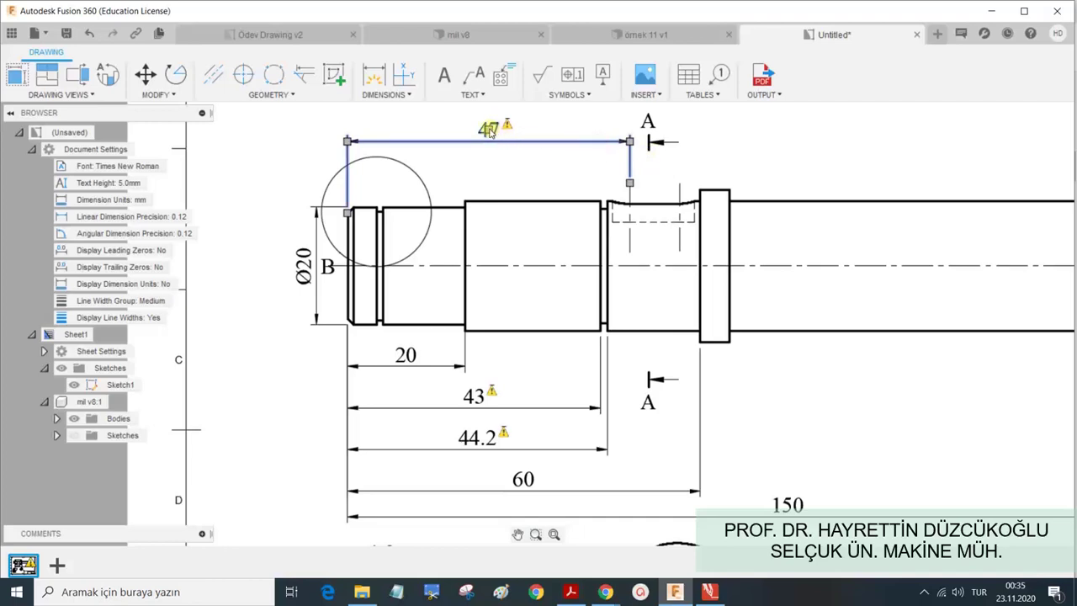
left_click_drag(489, 132, 489, 172)
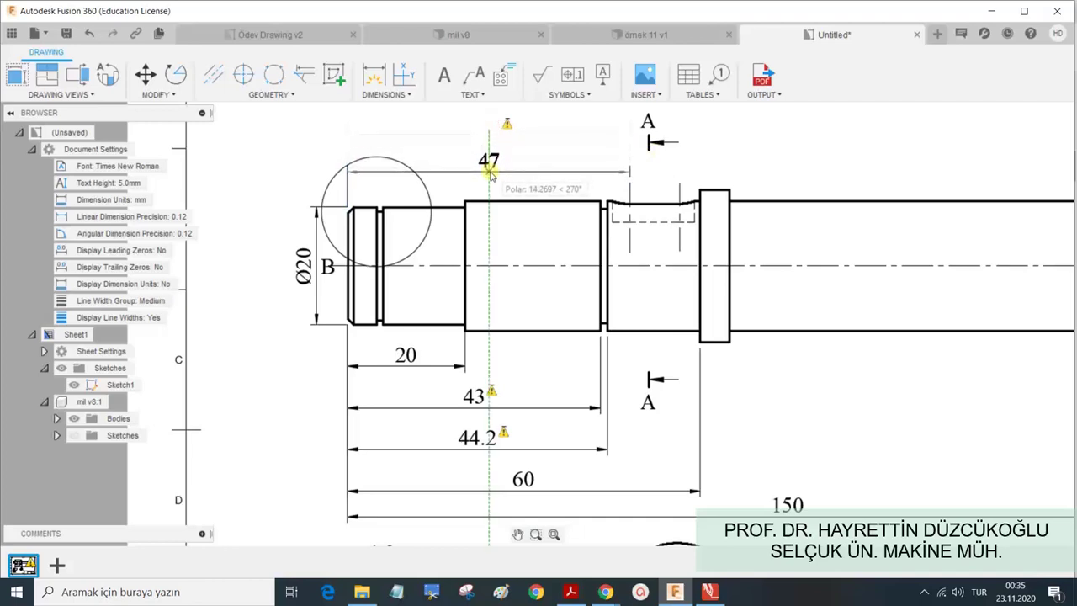
left_click(381, 72)
left_click(629, 171)
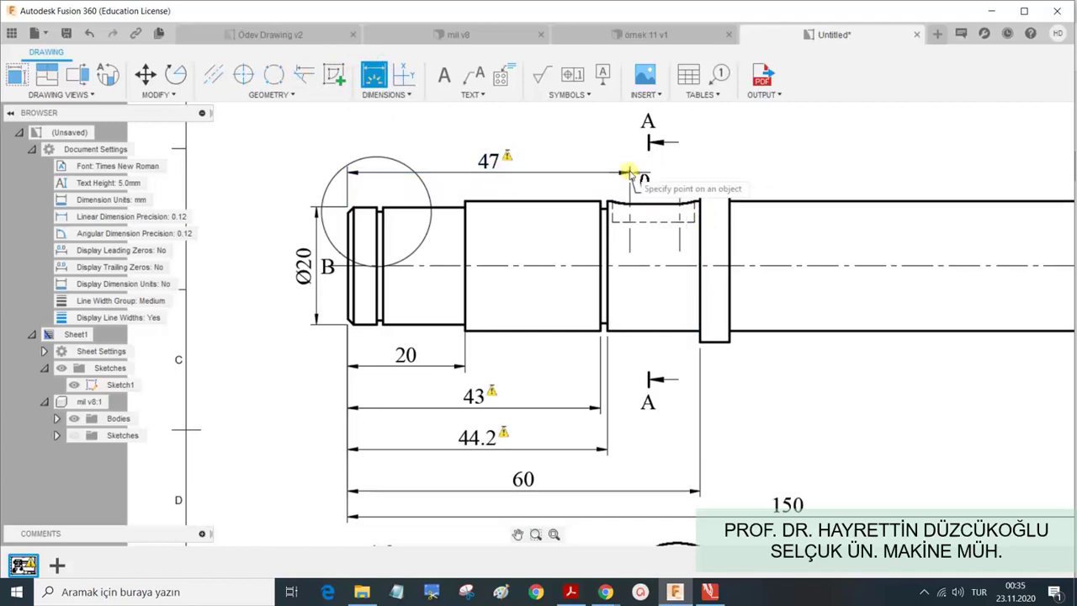
left_click(679, 185)
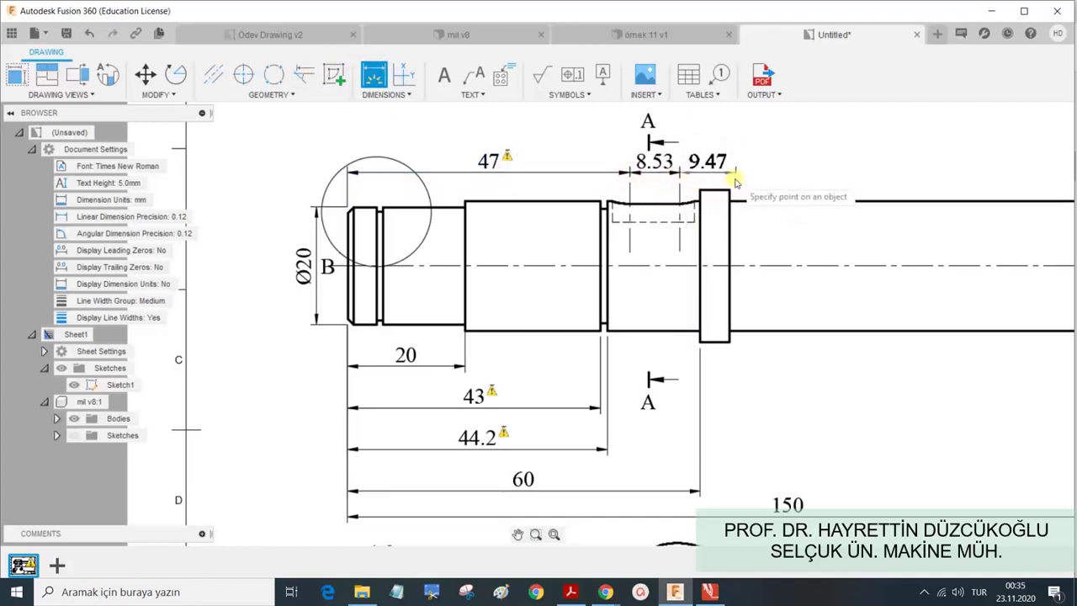
key("Escape")
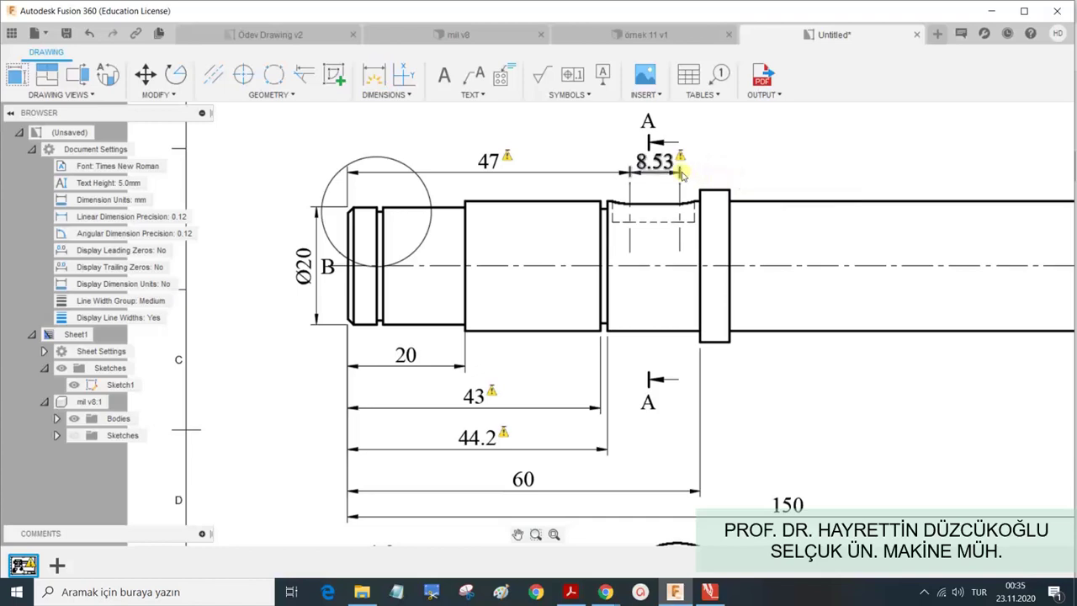
double_click(657, 161)
key("shift+End")
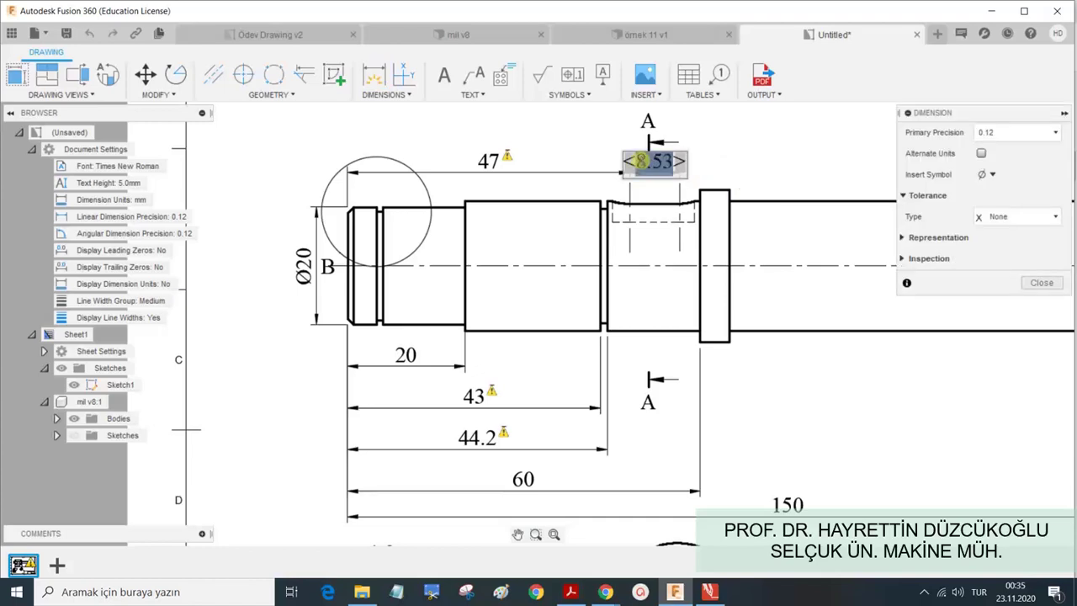
double_click(641, 161)
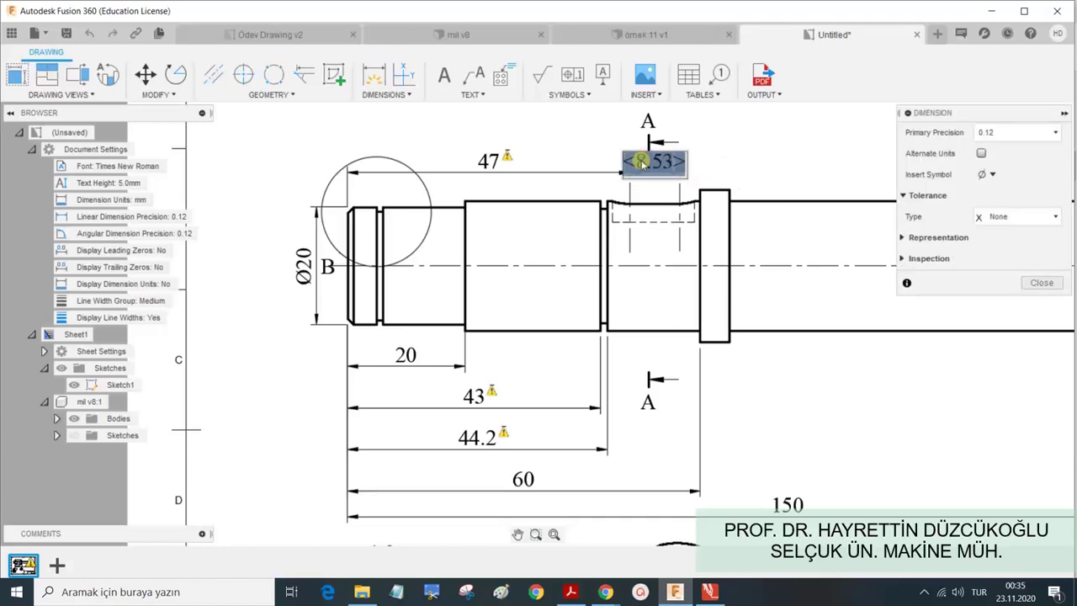
type("8103")
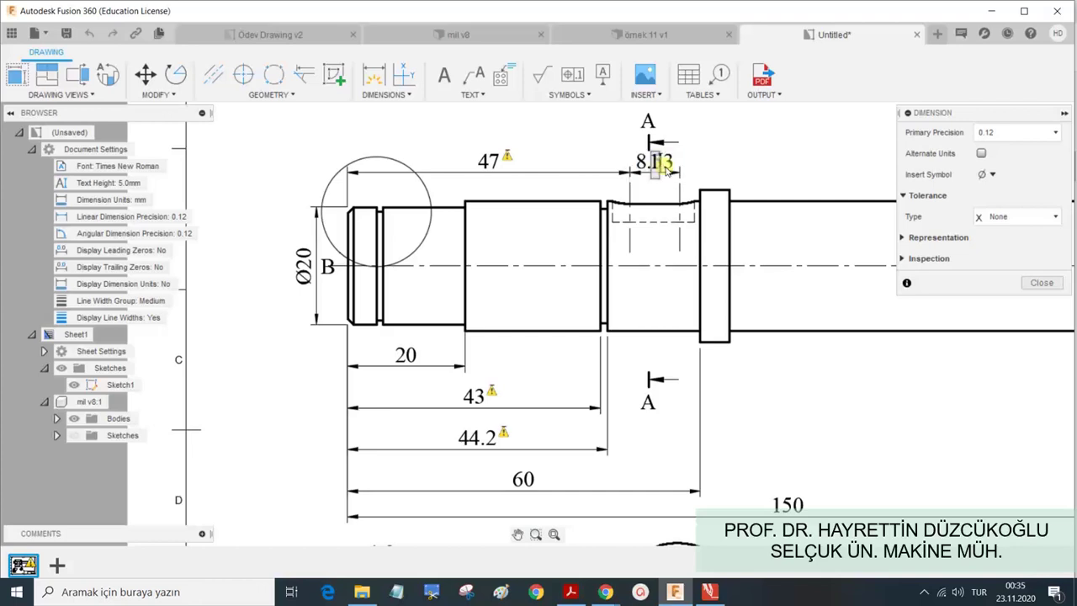
type("10")
left_click(1041, 284)
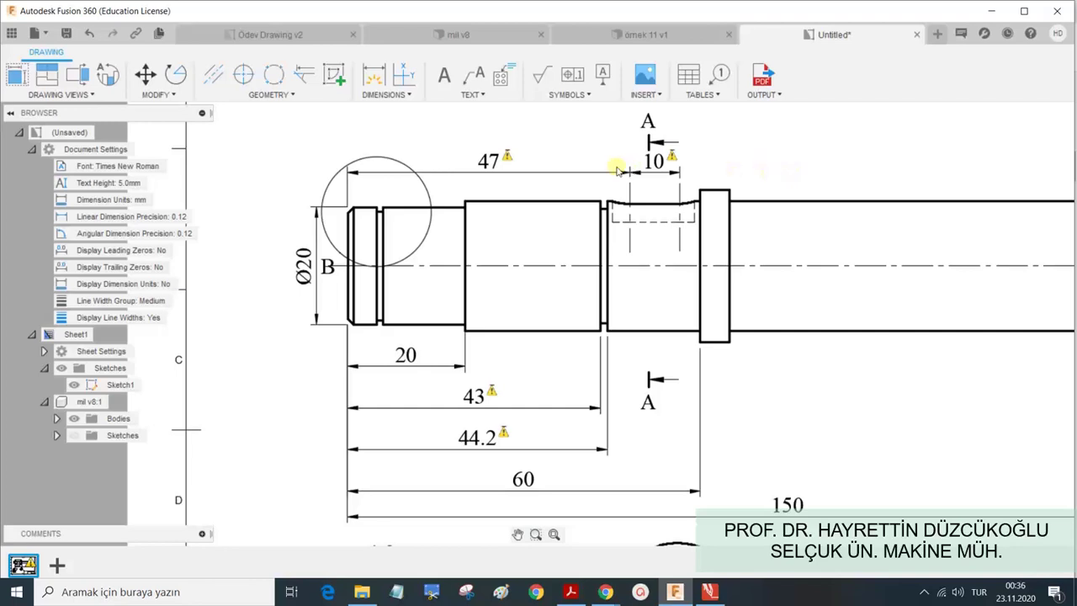
left_click(507, 159)
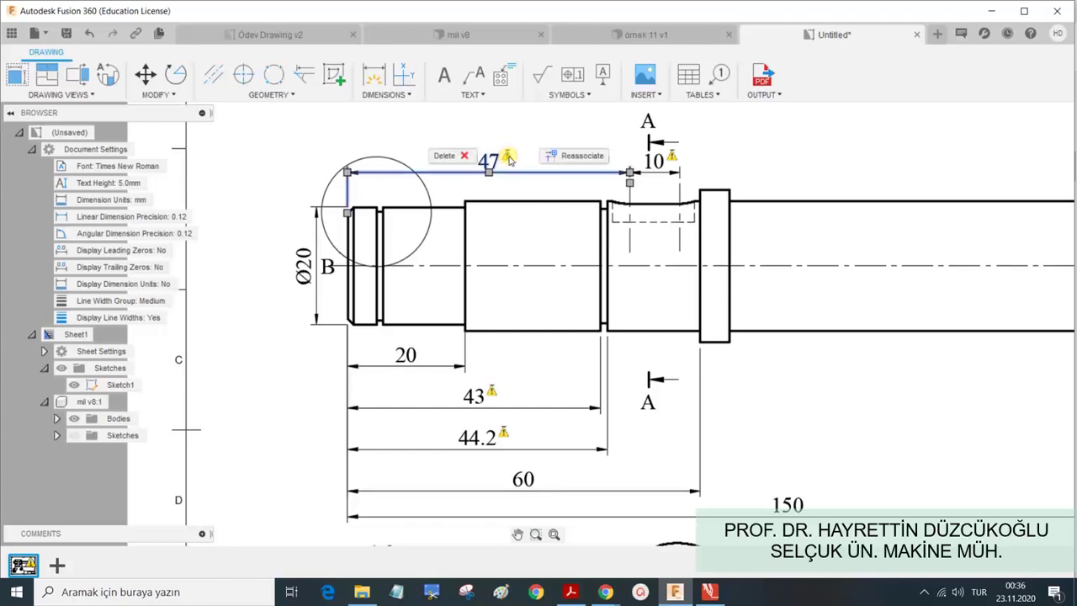
left_click(742, 149)
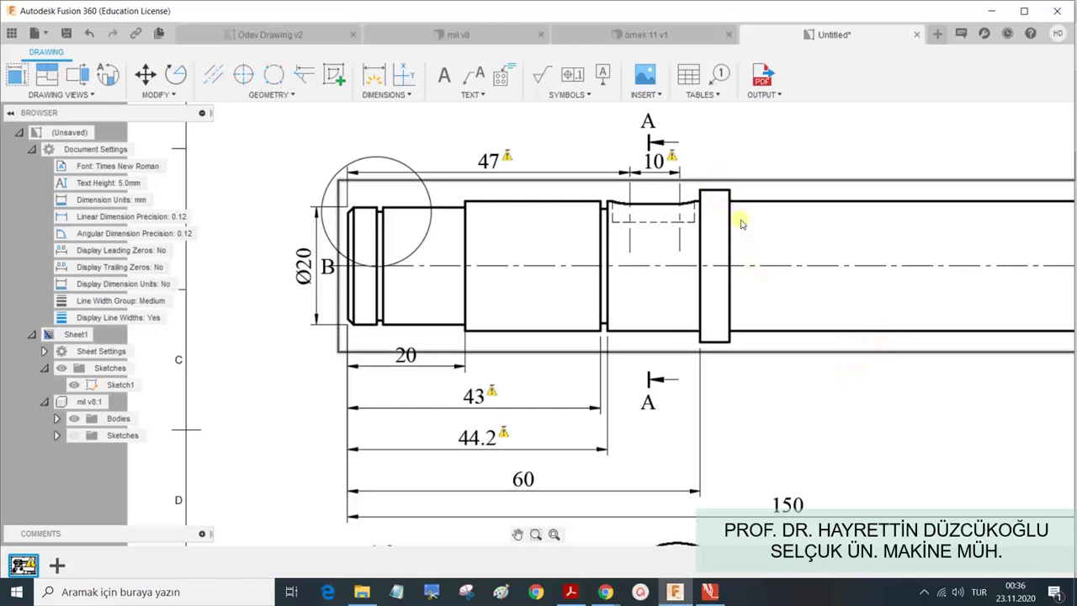
Zoom out and pan until the whole shaft sheet and its title block are visible.
scroll(809, 236, "down", 2)
scroll(853, 229, "down", 1)
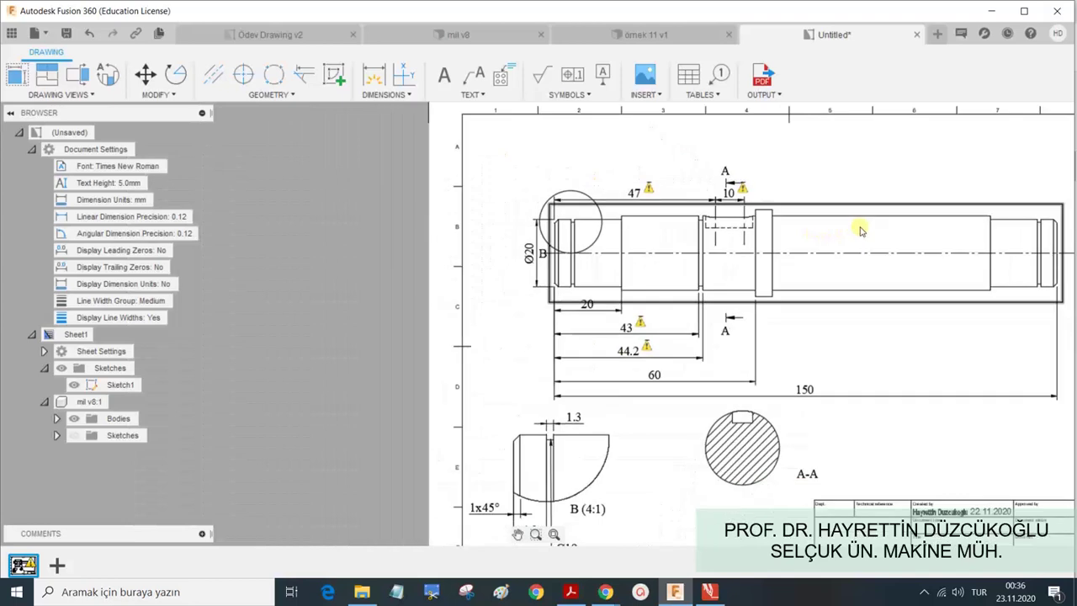
middle_click_drag(839, 235, 728, 235)
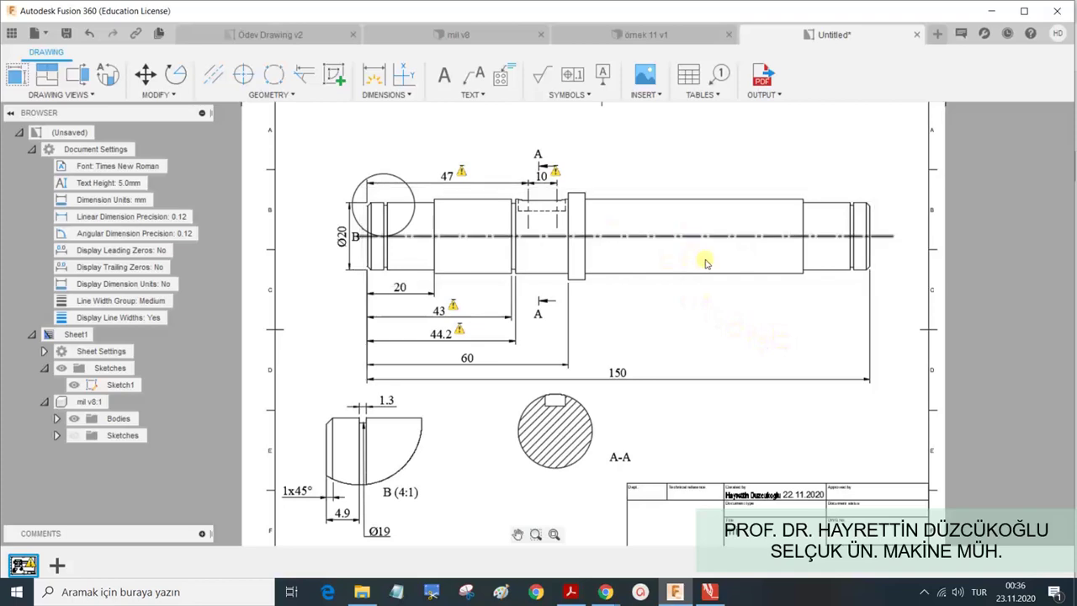
Dimension the middle shaft step with a Ø22 diameter.
left_click(376, 78)
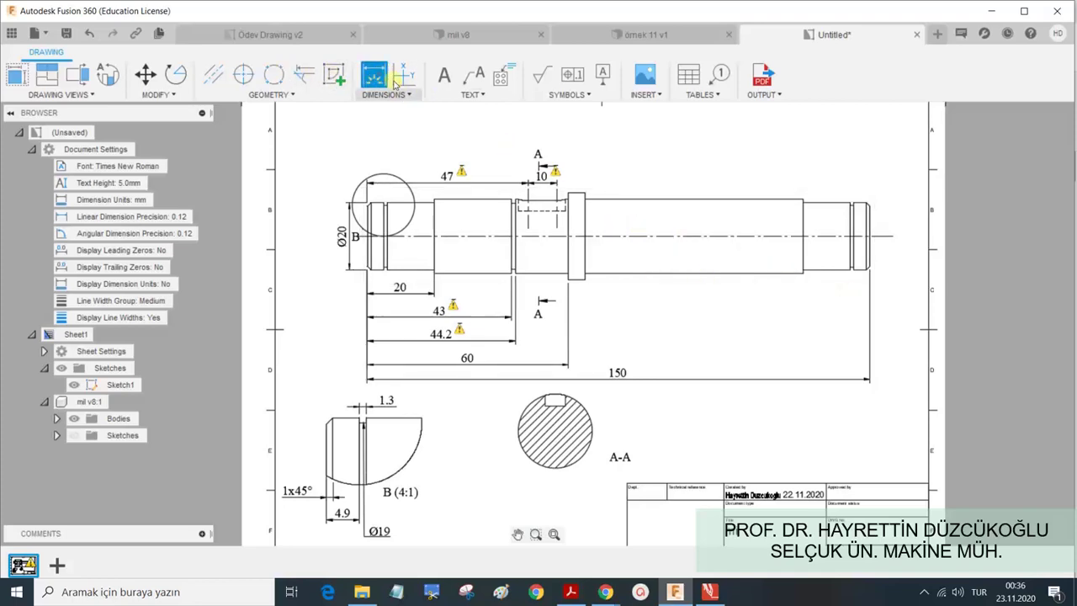
scroll(879, 269, "up", 2)
scroll(893, 255, "up", 3)
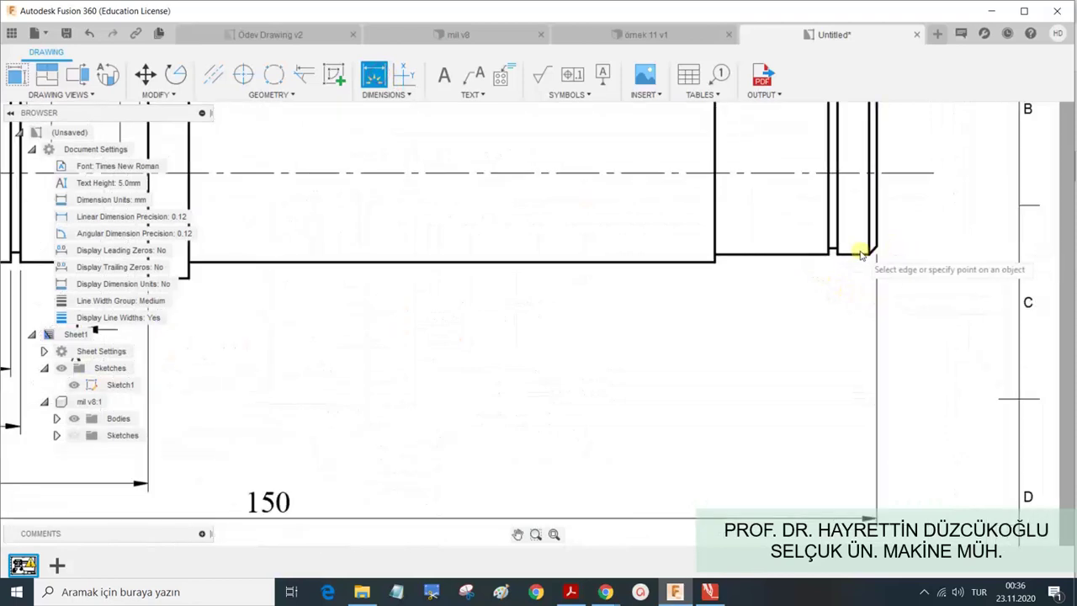
scroll(858, 249, "down", 2)
scroll(841, 267, "down", 1)
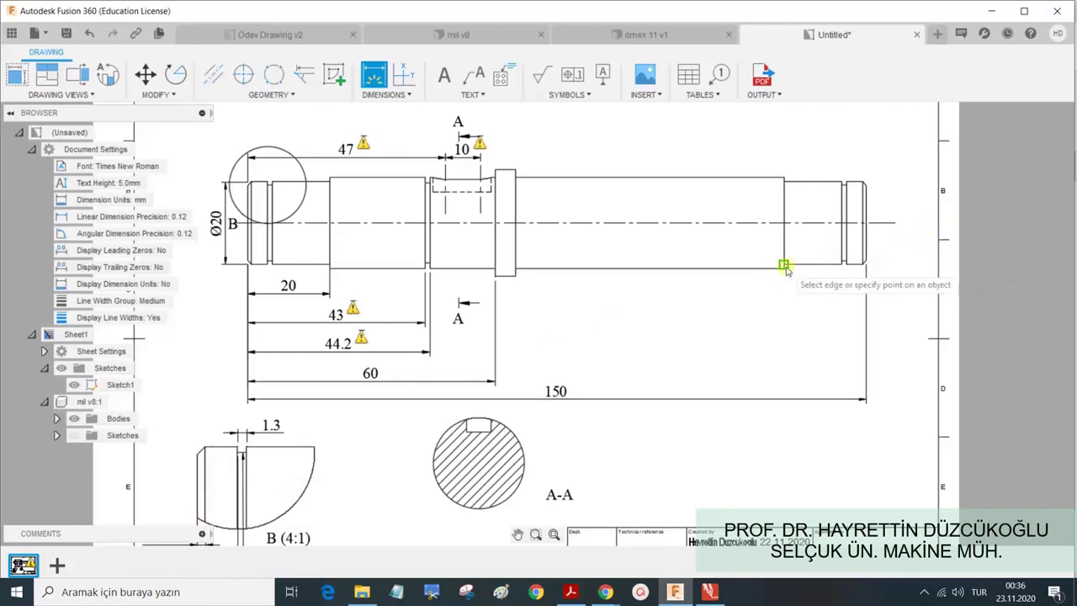
scroll(252, 429, "down", 2)
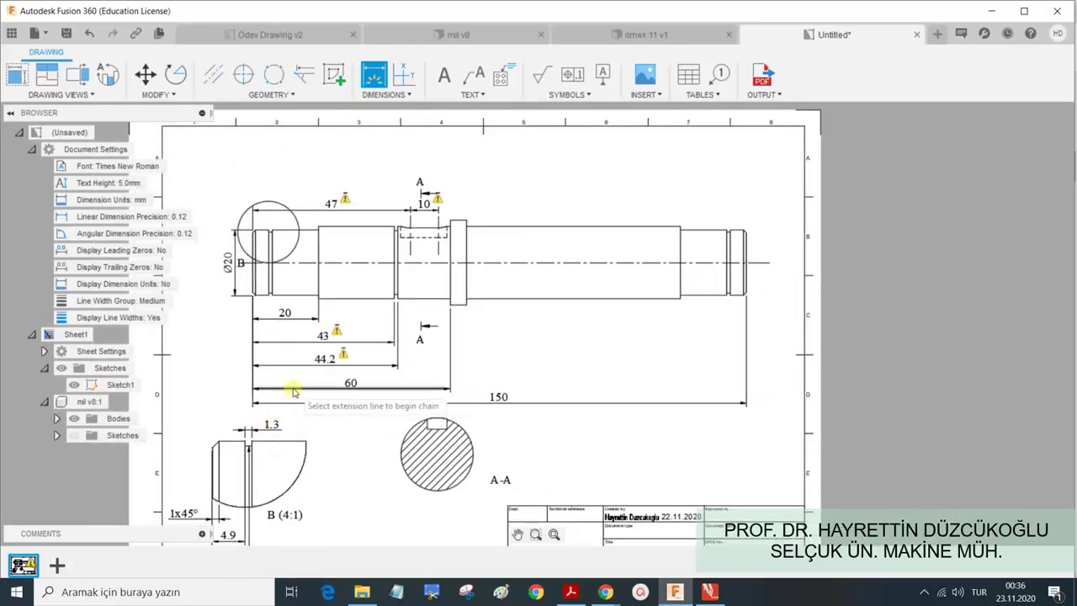
scroll(300, 356, "down", 1)
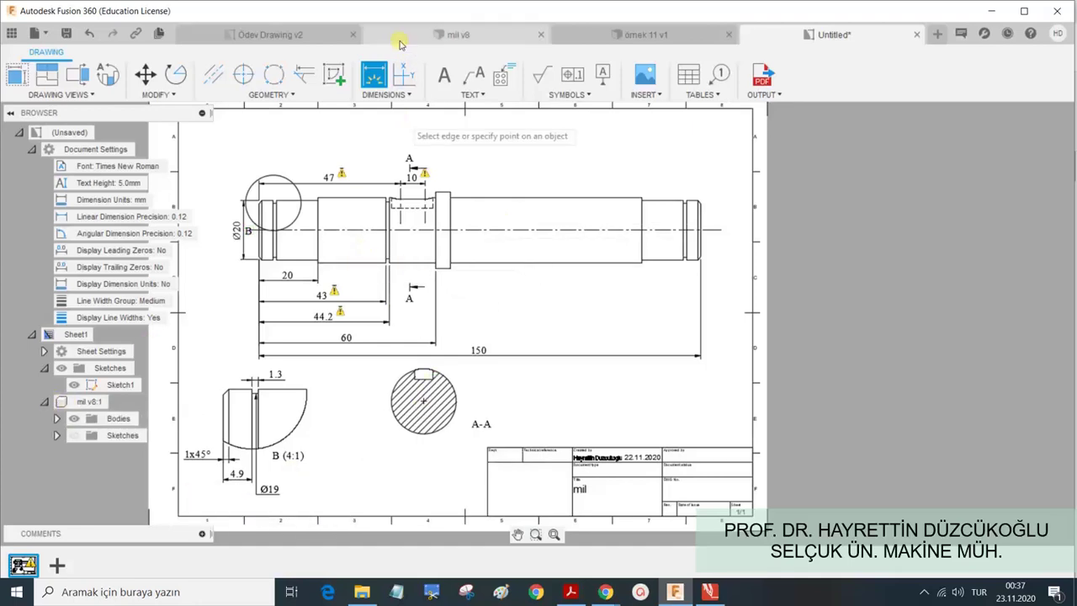
scroll(337, 211, "up", 1)
scroll(353, 211, "up", 1)
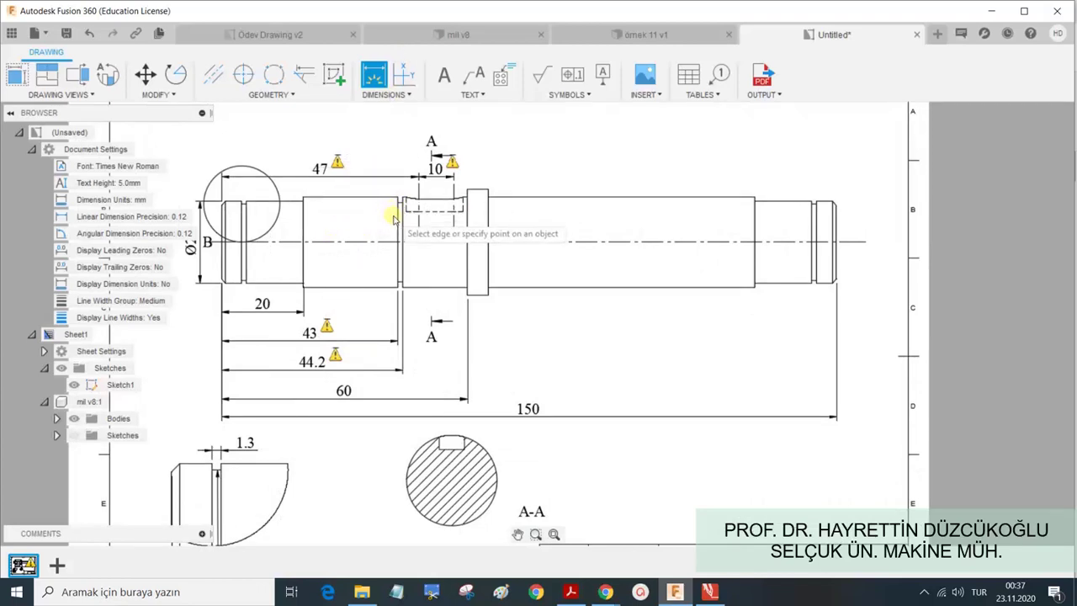
left_click(393, 218)
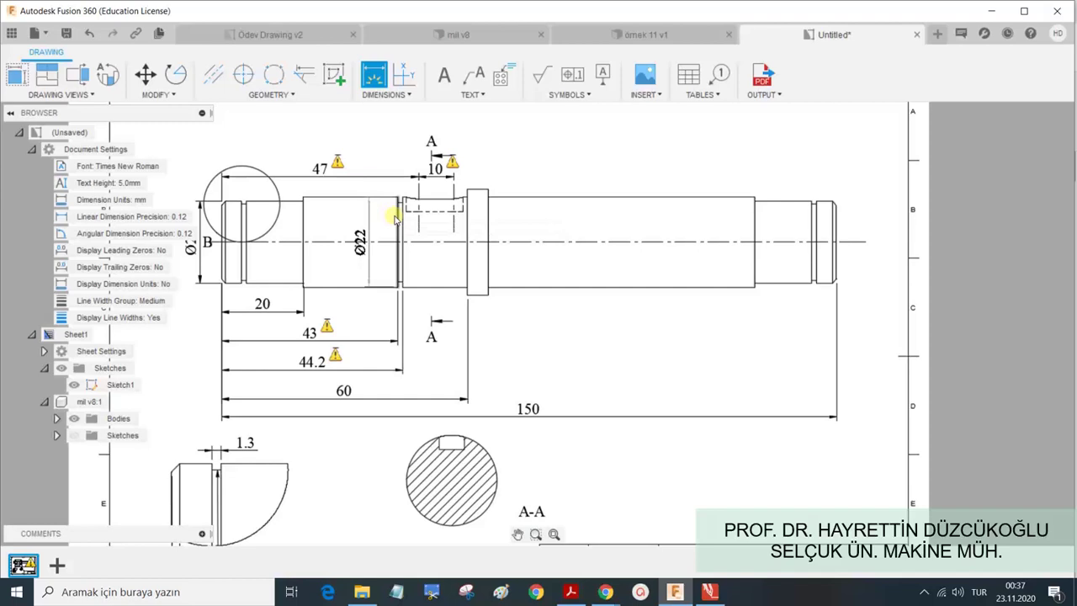
left_click(344, 224)
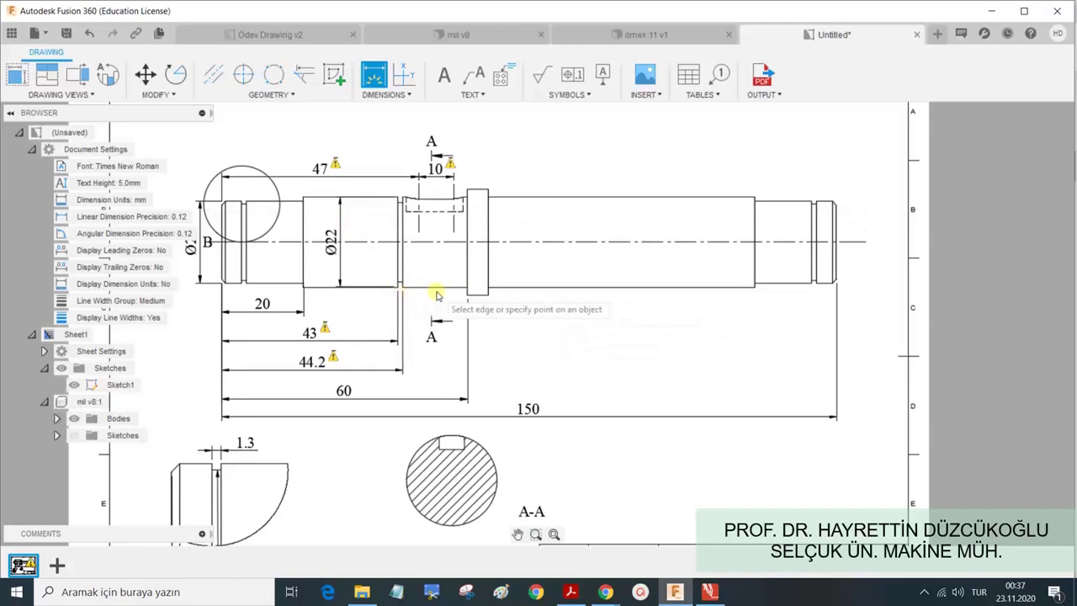
Add an 85 length dimension from the collar corner to the shaft's right end.
scroll(425, 295, "up", 2)
scroll(388, 296, "up", 2)
scroll(341, 290, "up", 2)
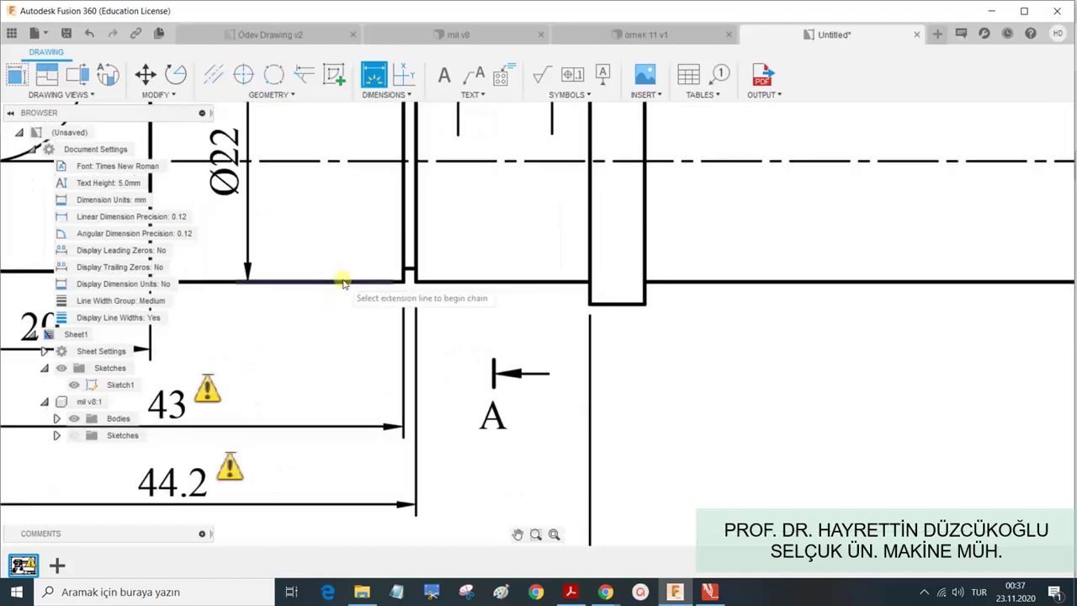
scroll(341, 282, "down", 1)
scroll(339, 282, "down", 1)
scroll(339, 283, "down", 2)
scroll(349, 288, "down", 2)
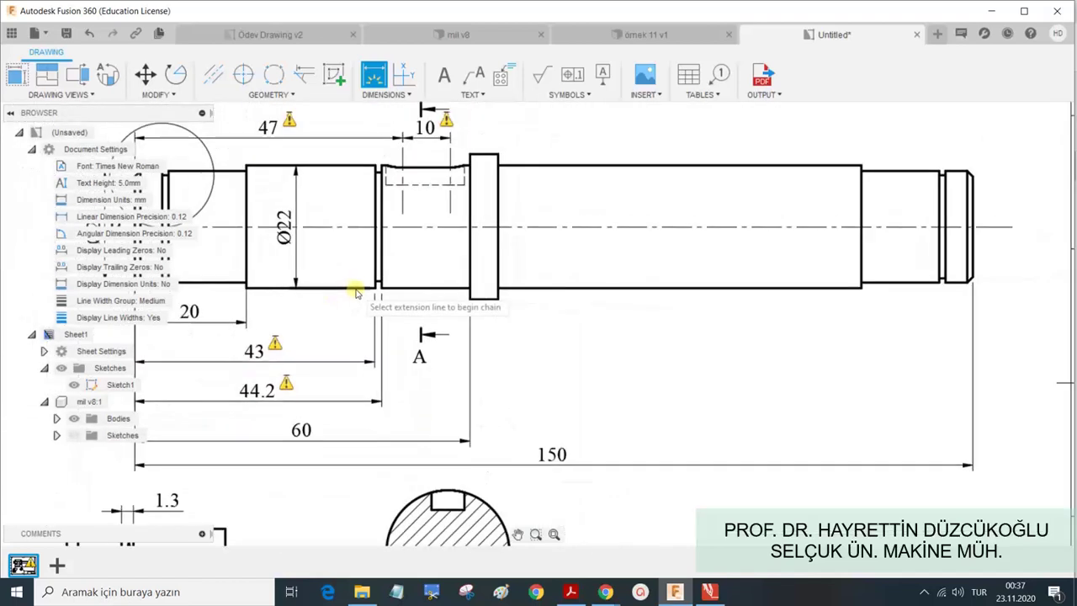
scroll(356, 292, "down", 1)
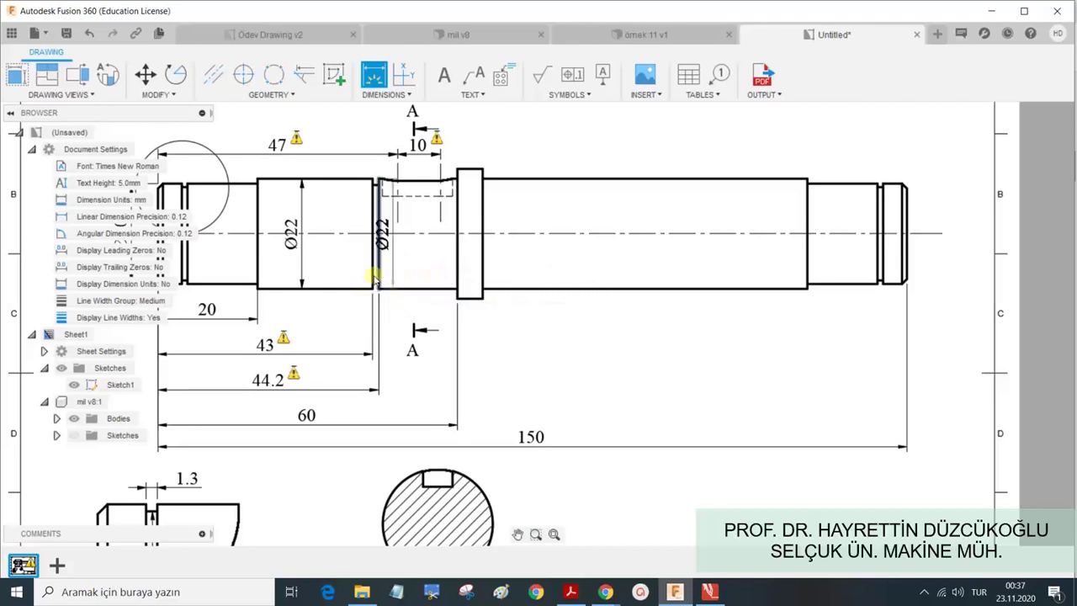
left_click(531, 289)
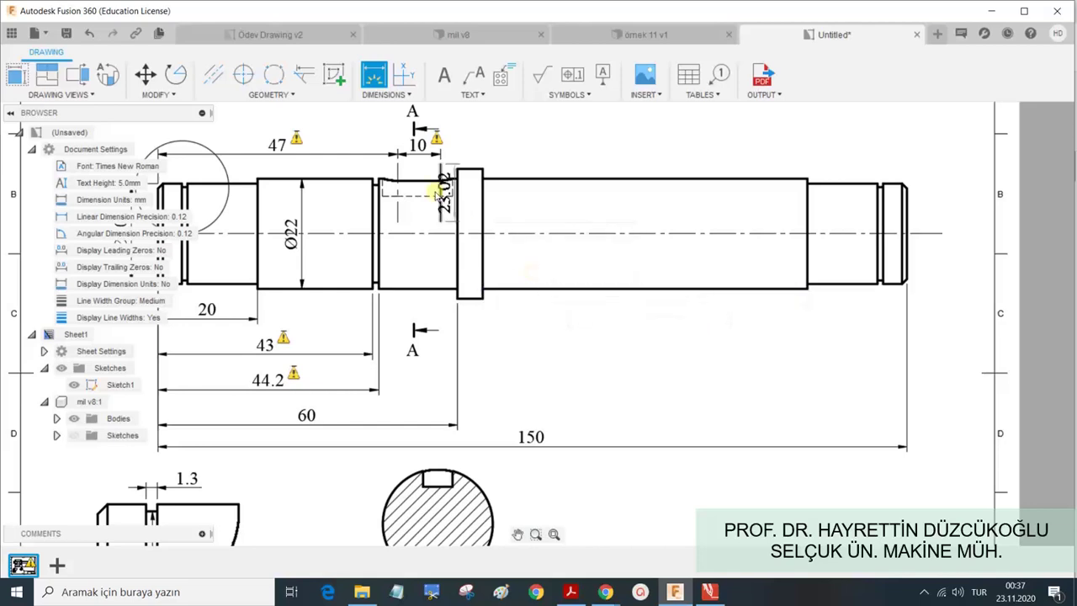
left_click(905, 274)
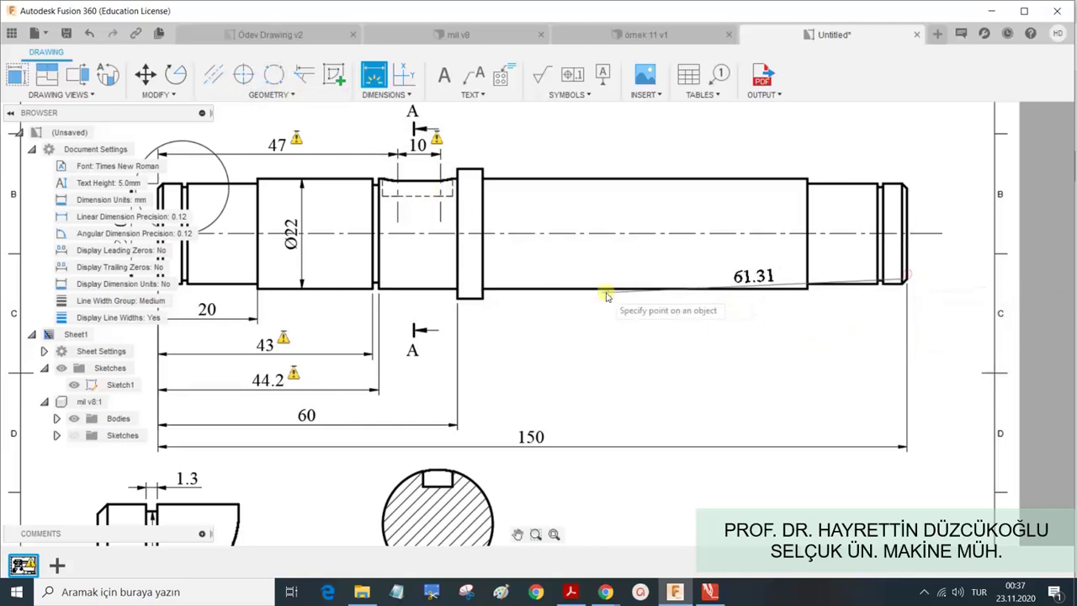
left_click(483, 299)
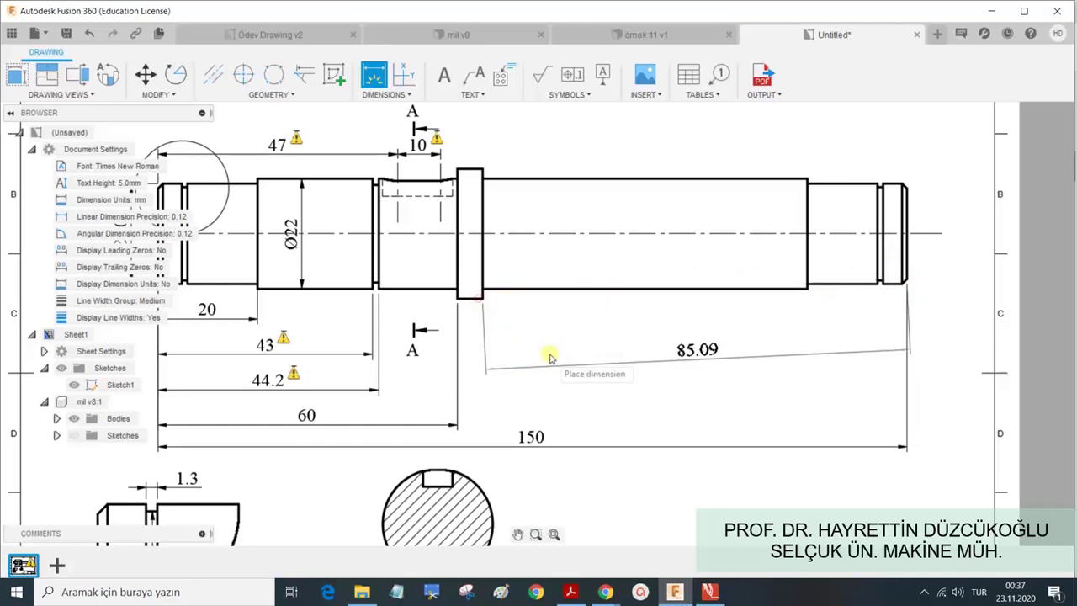
left_click(451, 376)
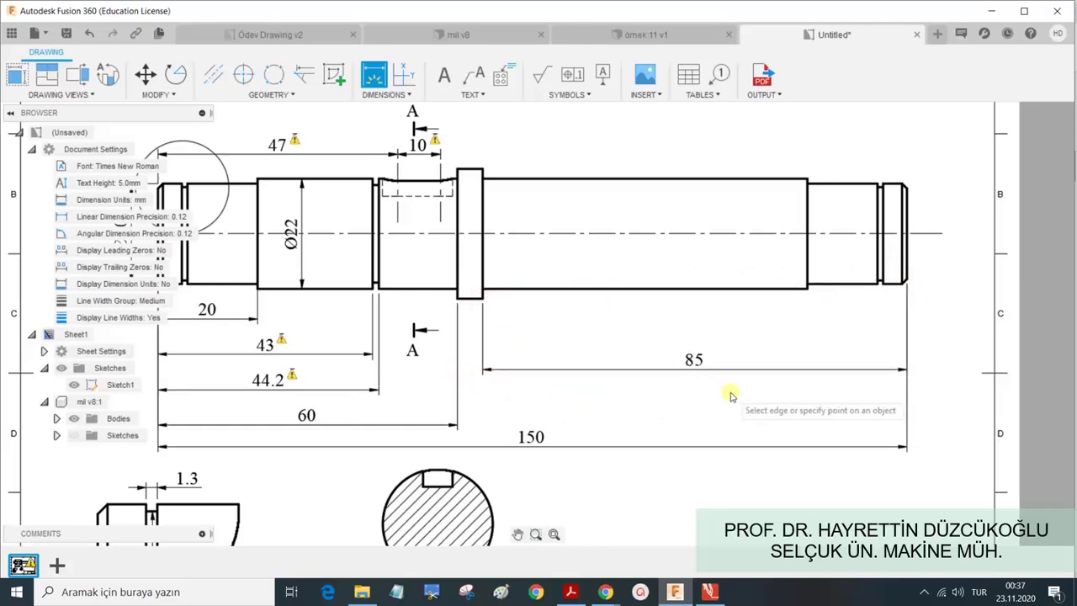
Move the 85 dimension up closer to the shaft.
key("Escape")
left_click(694, 362)
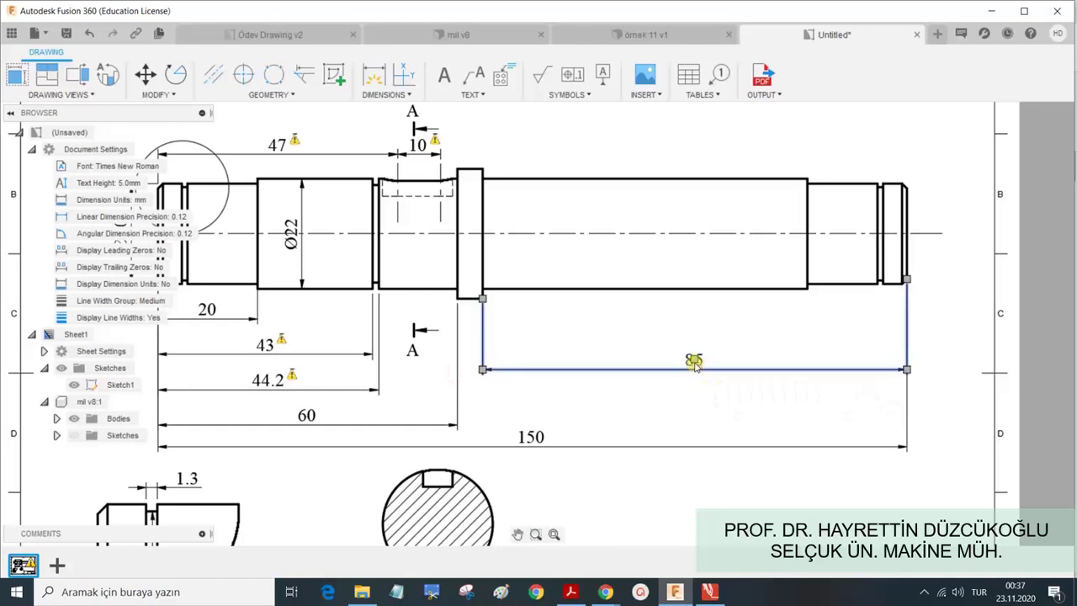
left_click(694, 362)
left_click(694, 327)
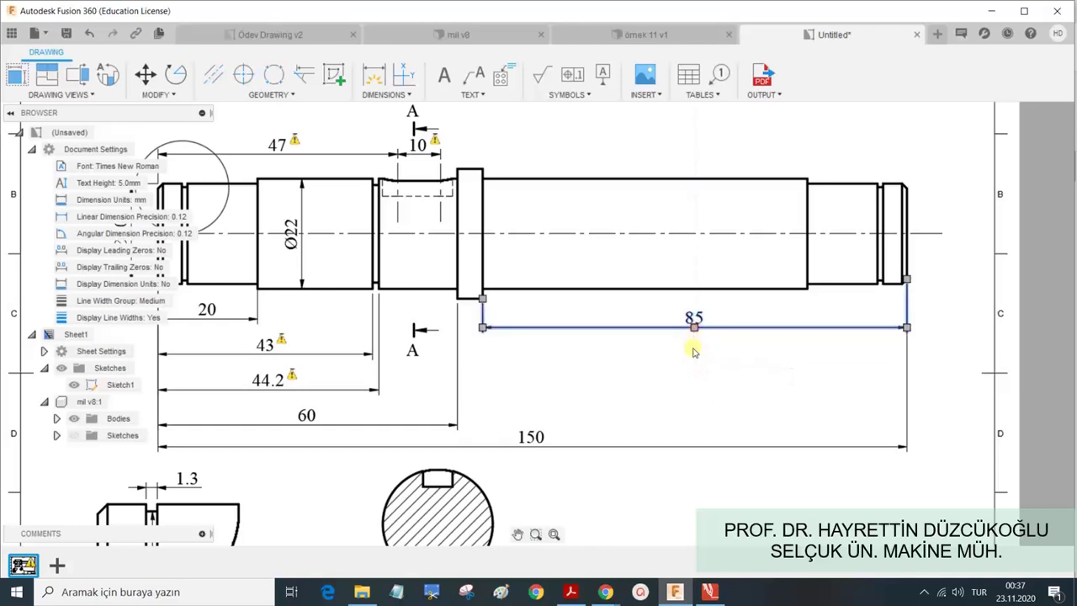
left_click(693, 359)
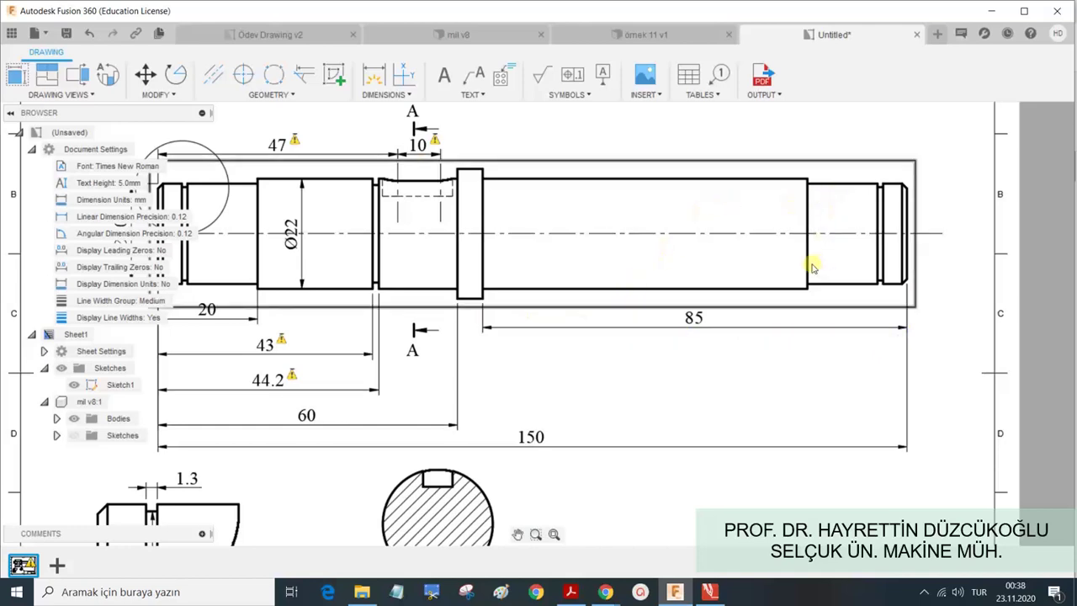
scroll(812, 268, "down", 2)
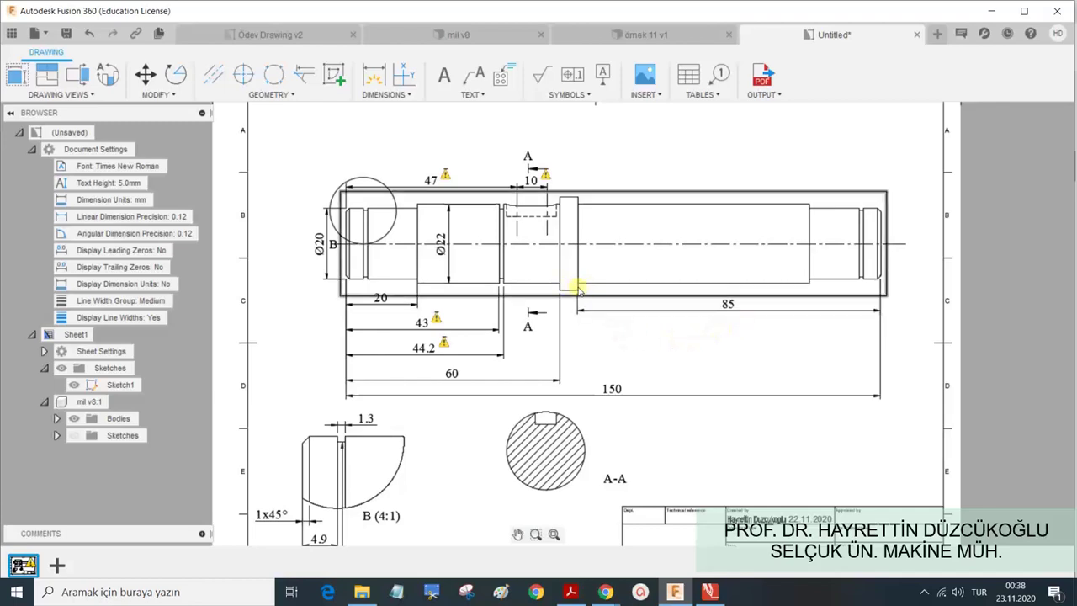
scroll(579, 278, "up", 2)
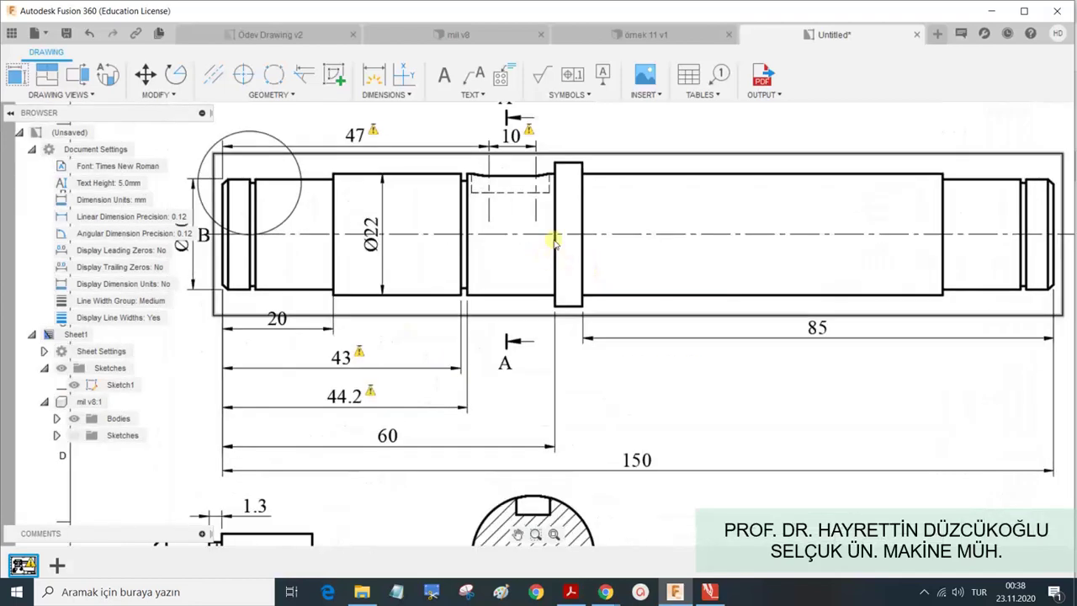
Dimension the collar with a Ø26 diameter.
key("d")
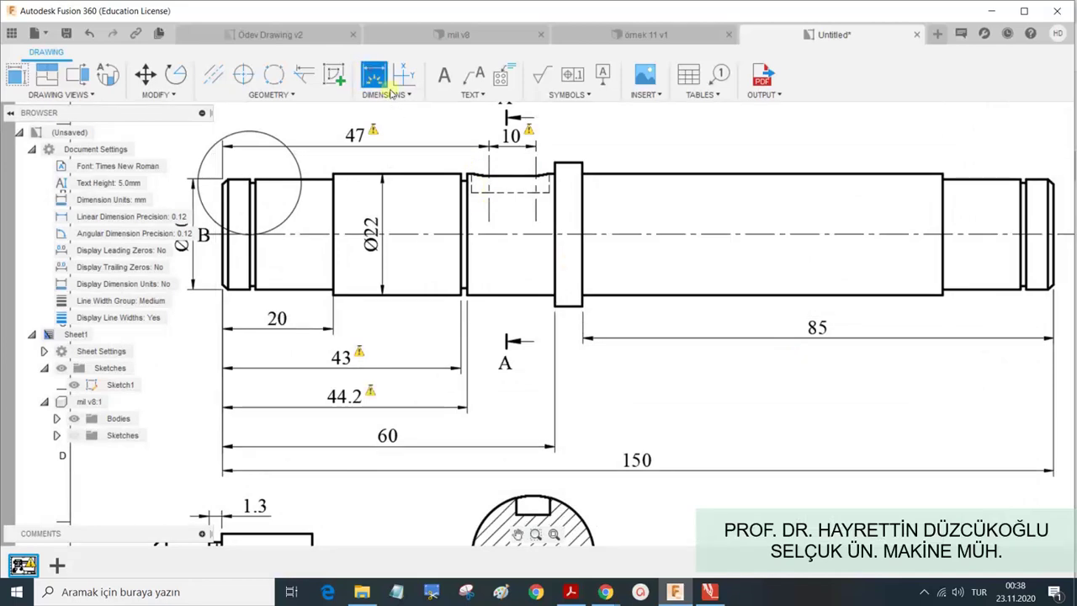
left_click(581, 207)
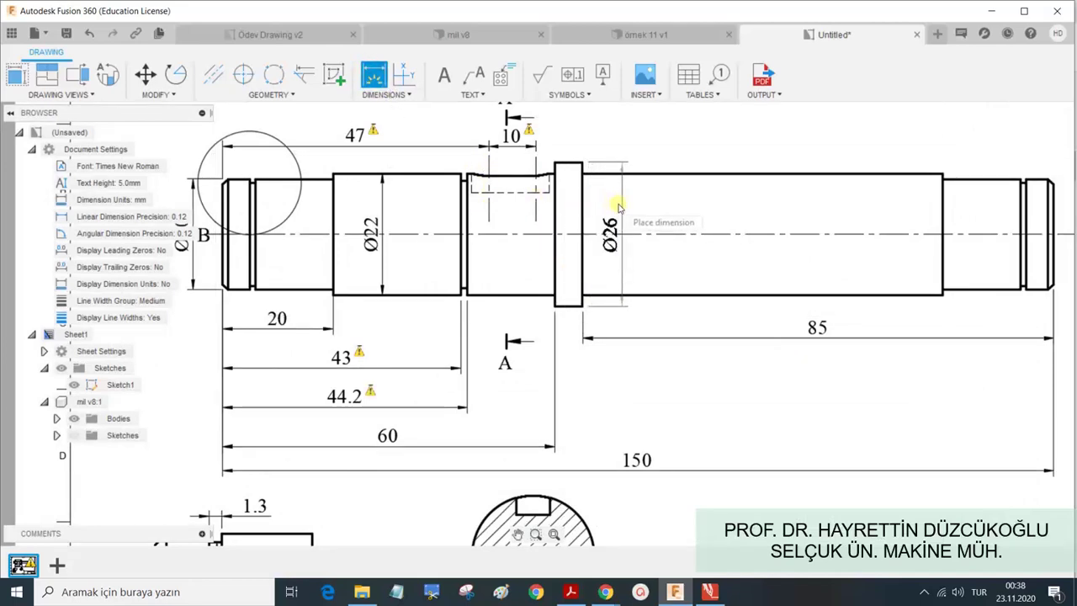
left_click(618, 207)
scroll(704, 390, "down", 3)
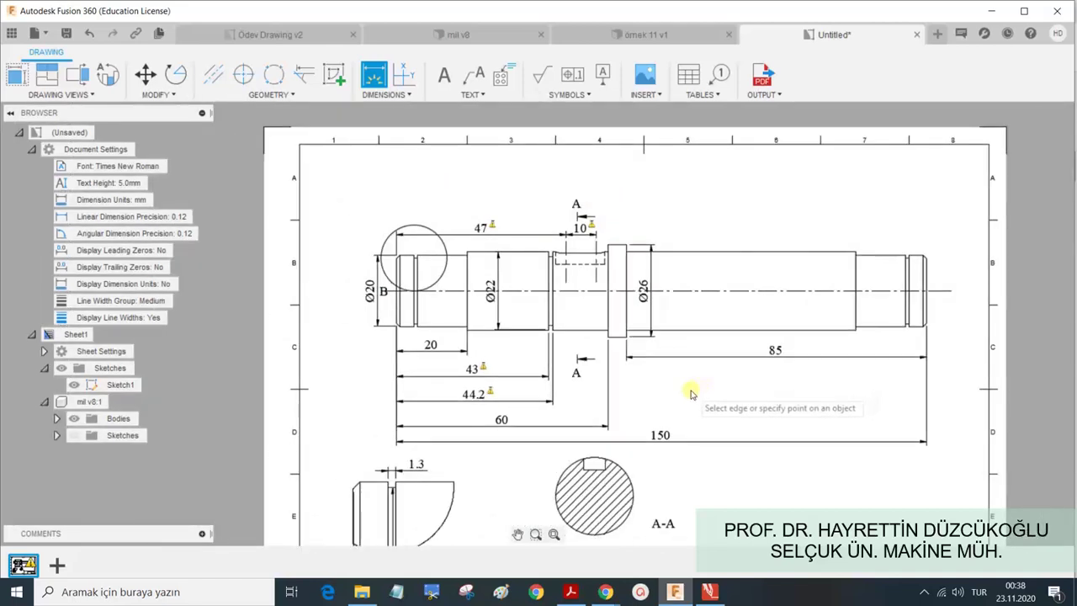
key("Escape")
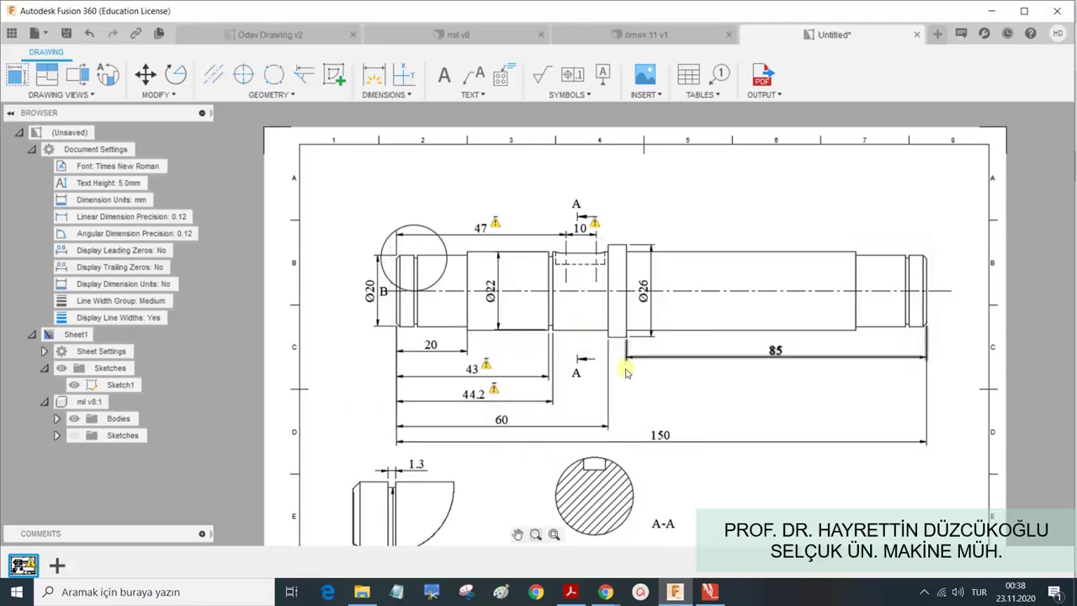
Add a 5 collar width dimension beside the 85 length.
left_click(386, 84)
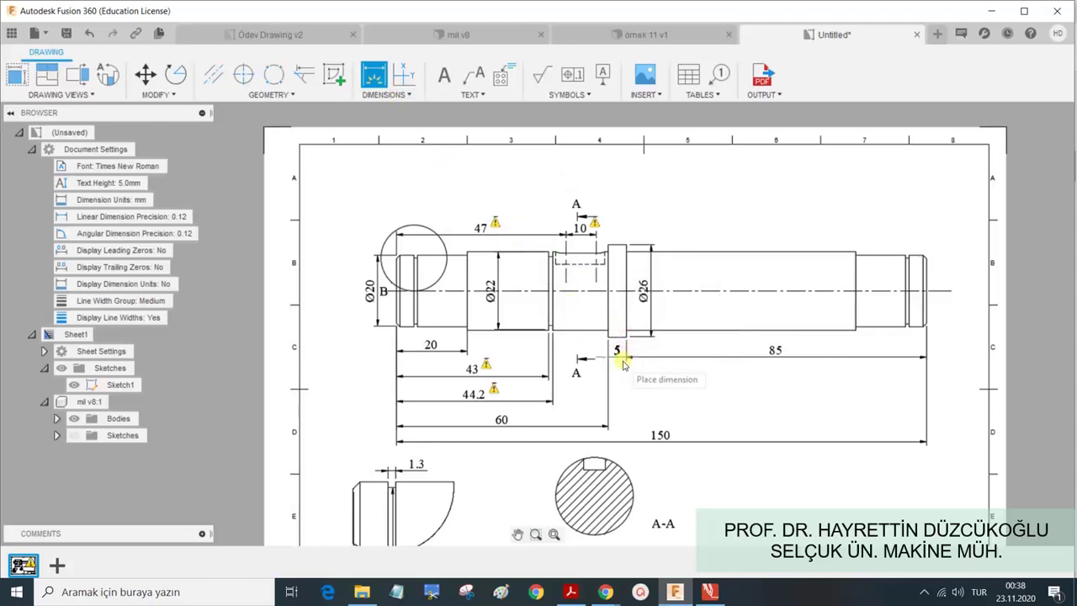
left_click(623, 360)
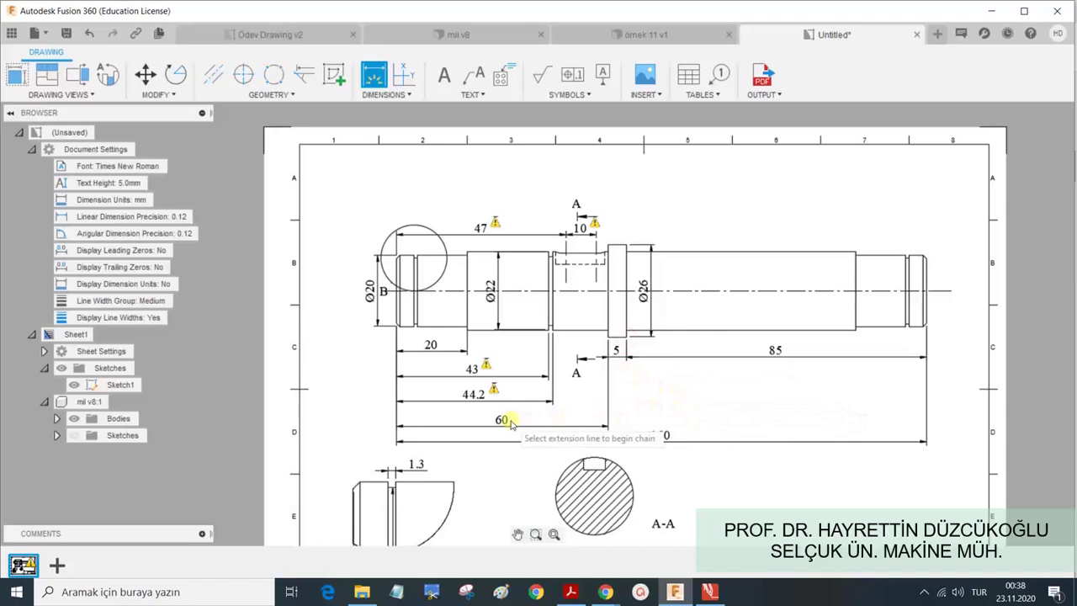
left_click(781, 353)
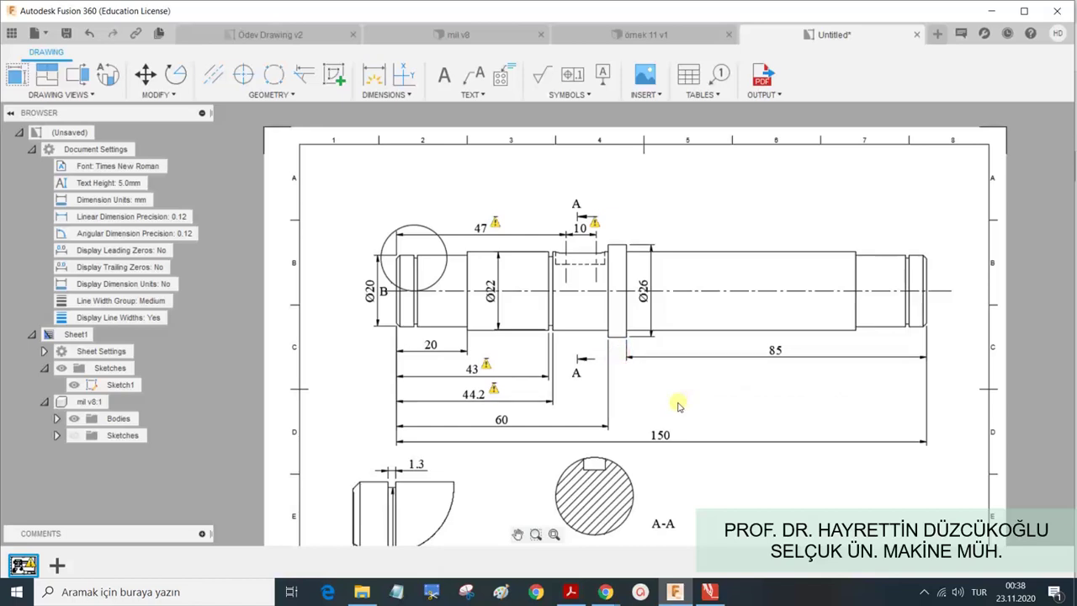
Dimension the keyway width in section A-A as 6.
scroll(625, 505, "up", 1)
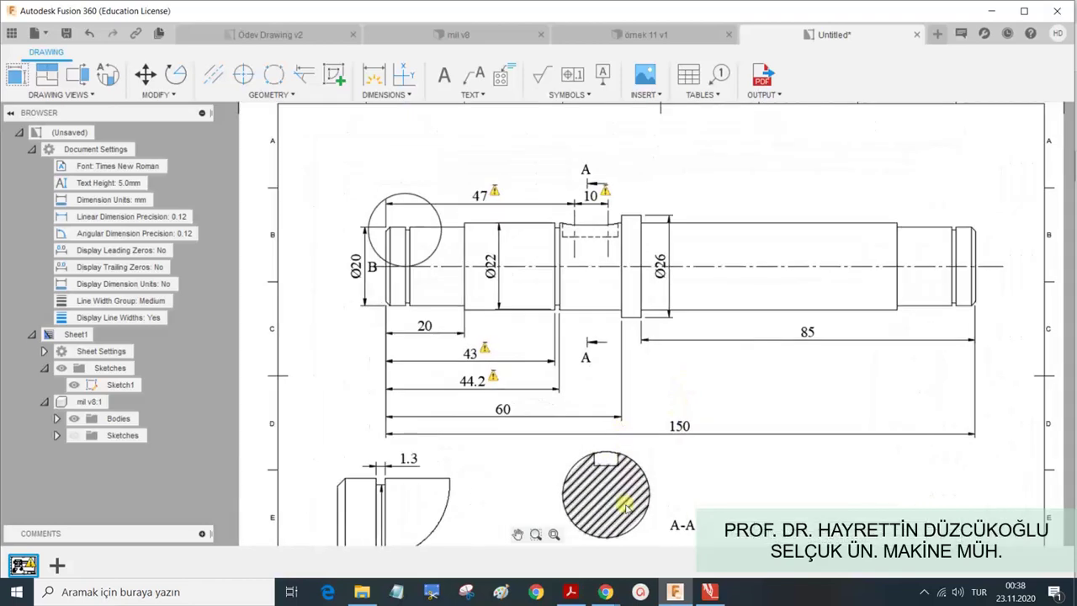
scroll(623, 471, "up", 1)
scroll(640, 468, "down", 3)
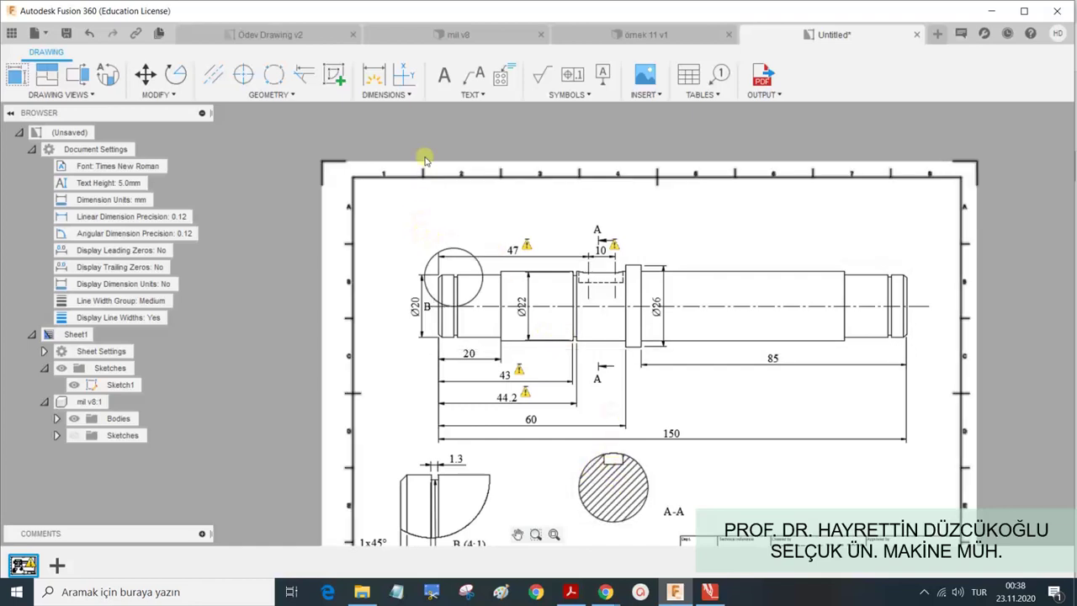
scroll(610, 458, "up", 3)
scroll(600, 462, "up", 2)
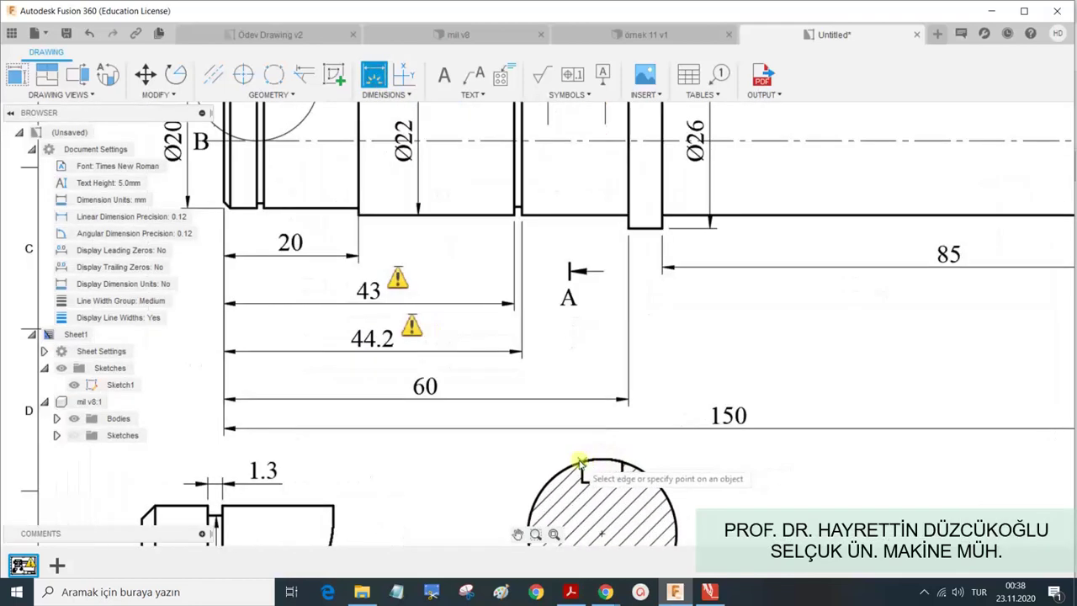
left_click(627, 462)
left_click(623, 439)
scroll(631, 441, "down", 2)
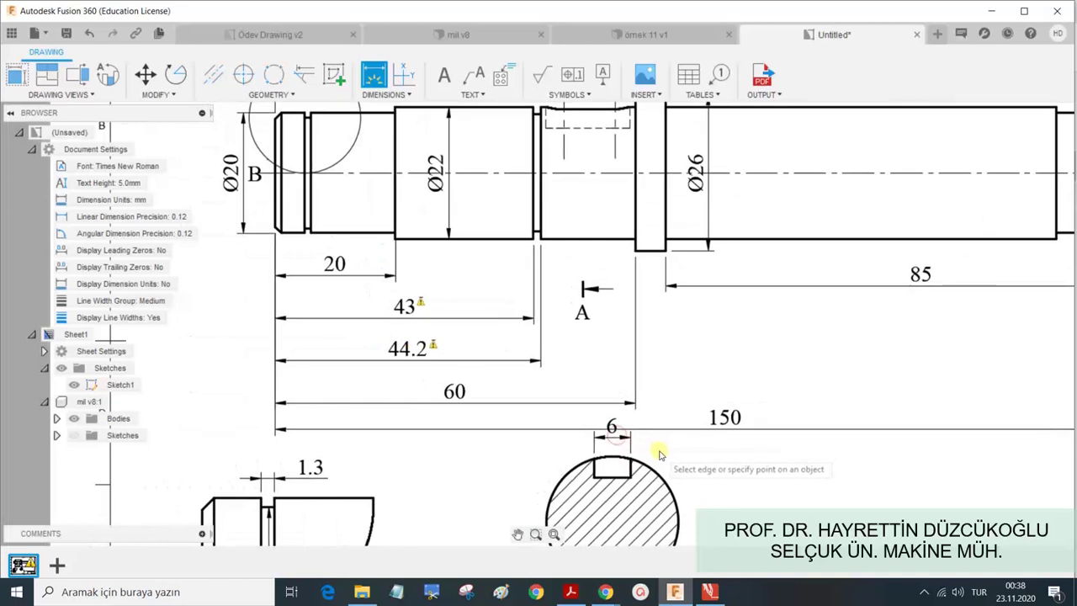
scroll(682, 463, "up", 1)
key("Escape")
Move section A-A slightly lower on the sheet.
scroll(699, 475, "down", 2)
scroll(719, 477, "down", 1)
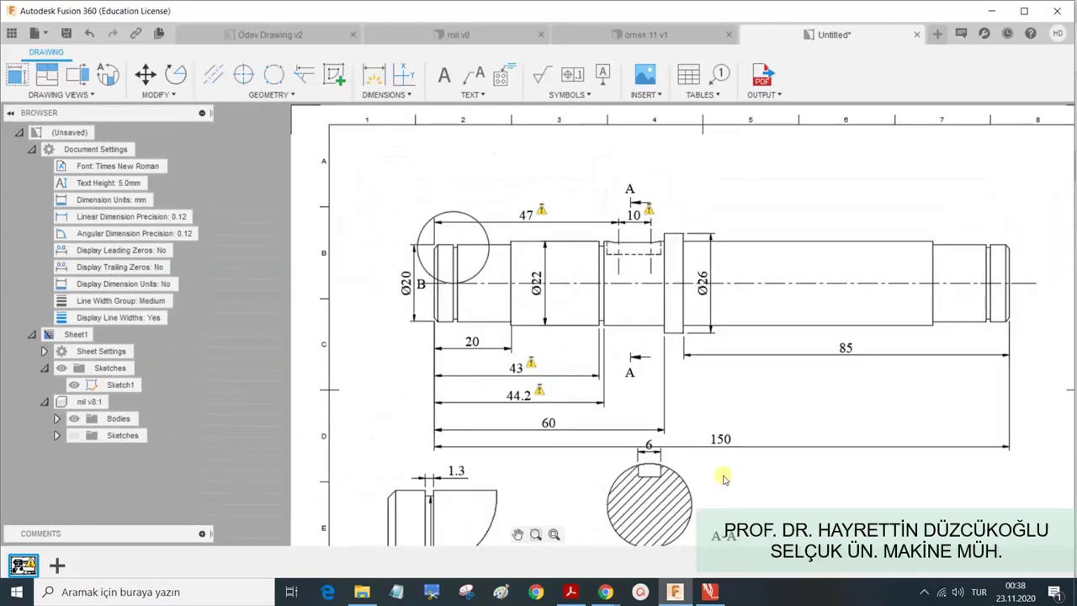
middle_click_drag(721, 471, 697, 440)
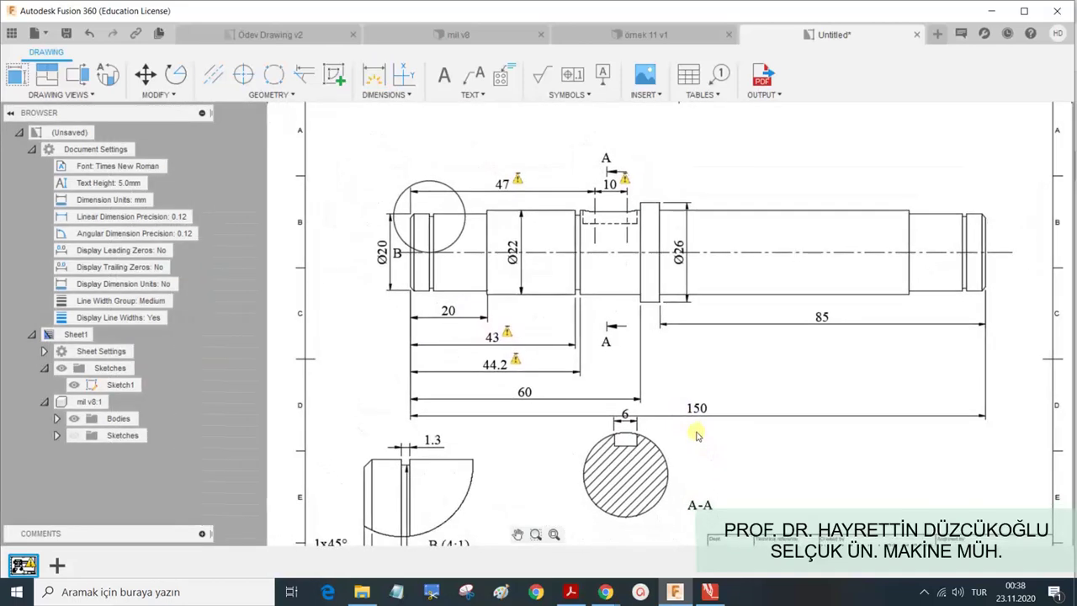
left_click(655, 458)
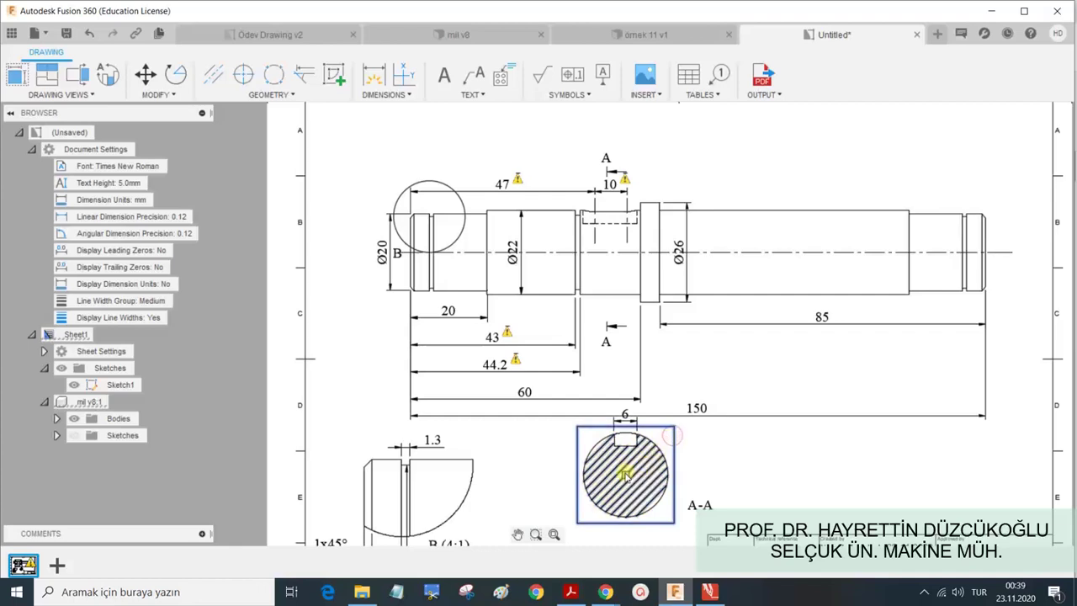
left_click_drag(624, 475, 625, 499)
left_click(732, 478)
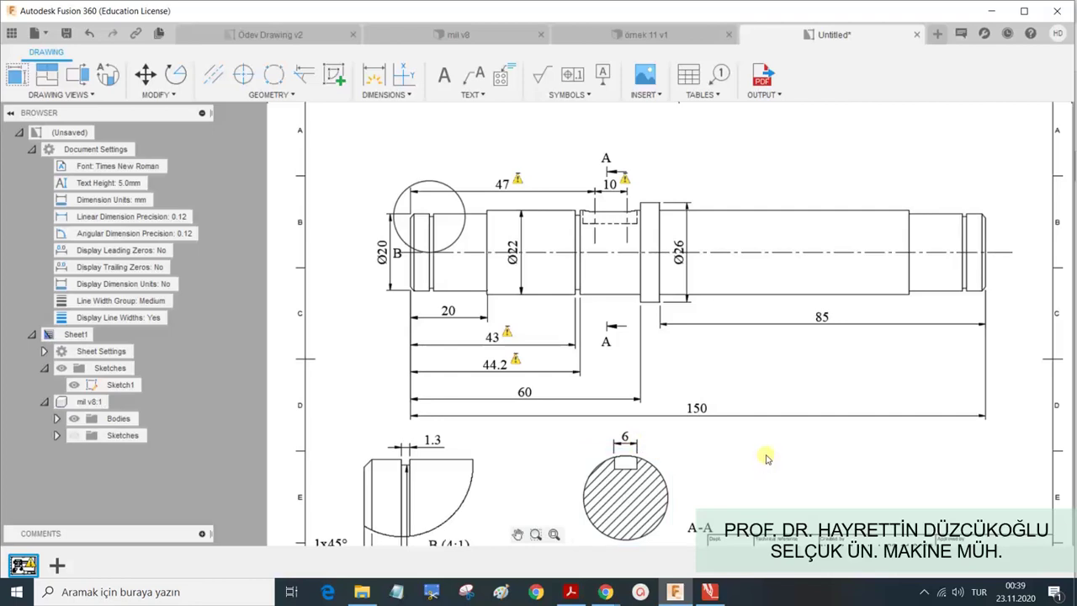
middle_click_drag(763, 452, 720, 423)
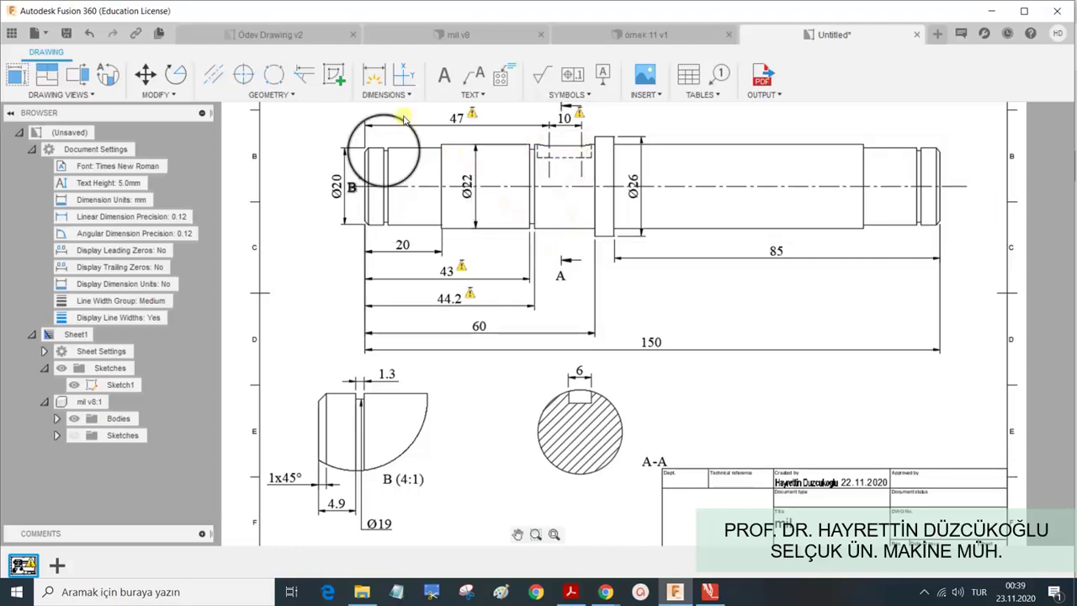
Add a 3.5 keyway depth dimension to the right of the keyway in section A-A.
left_click(373, 78)
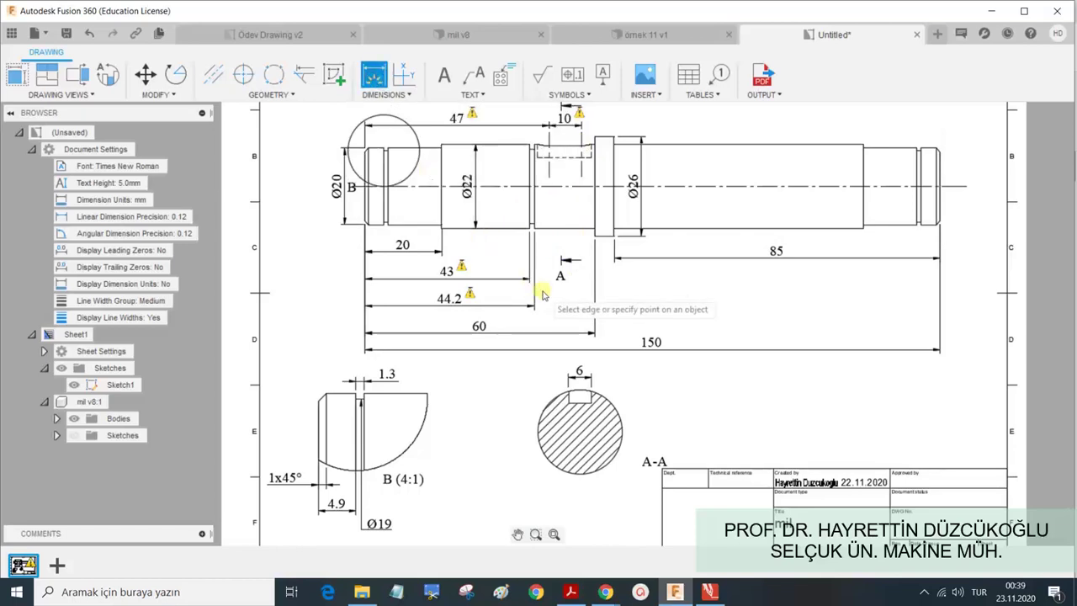
scroll(553, 308, "up", 3)
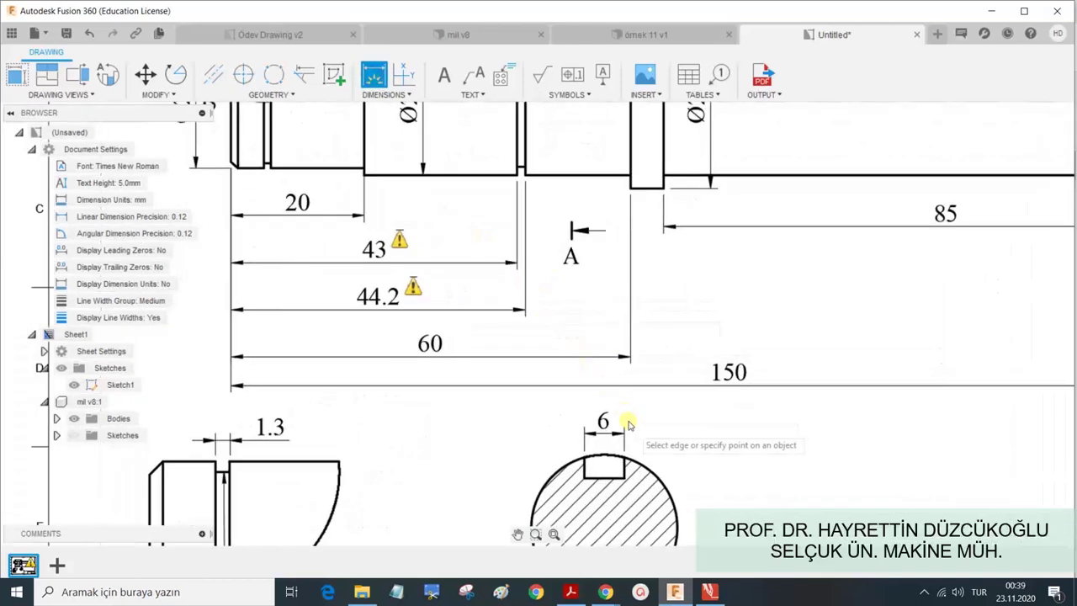
left_click(623, 476)
left_click(625, 457)
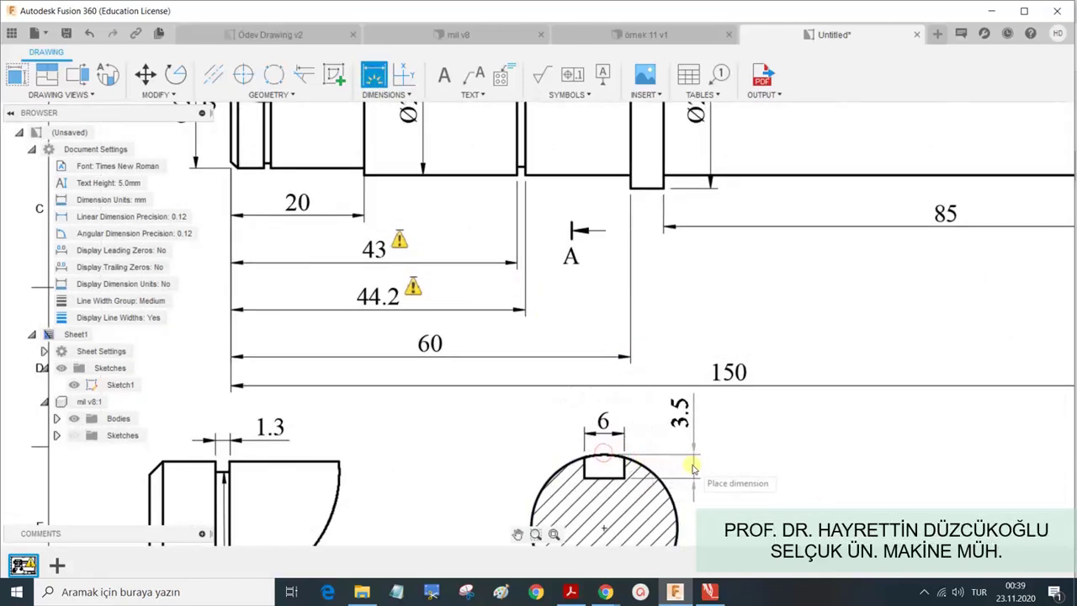
left_click(734, 469)
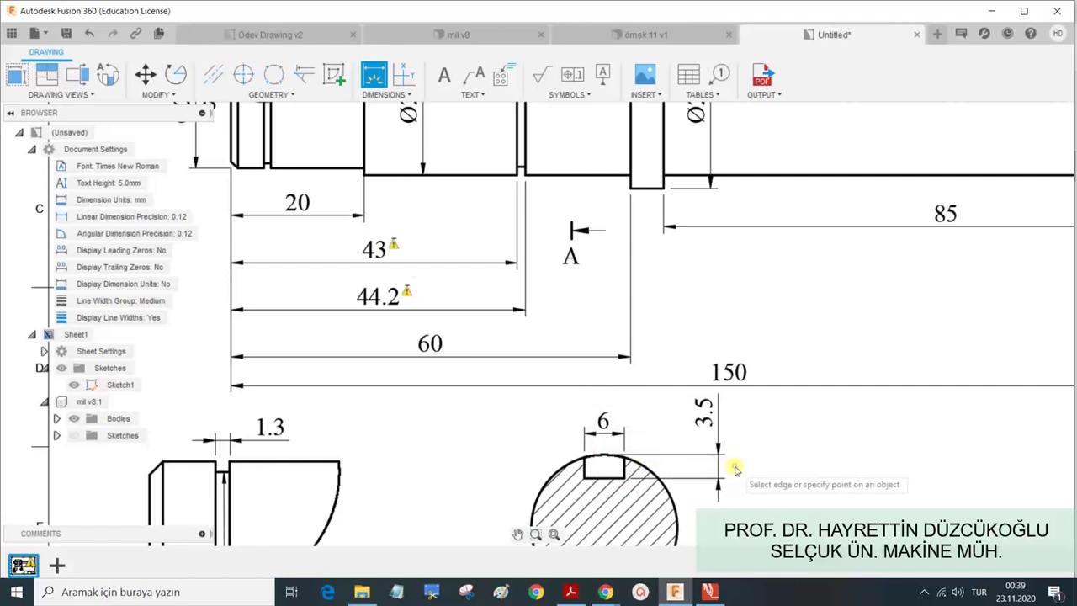
scroll(804, 481, "down", 4)
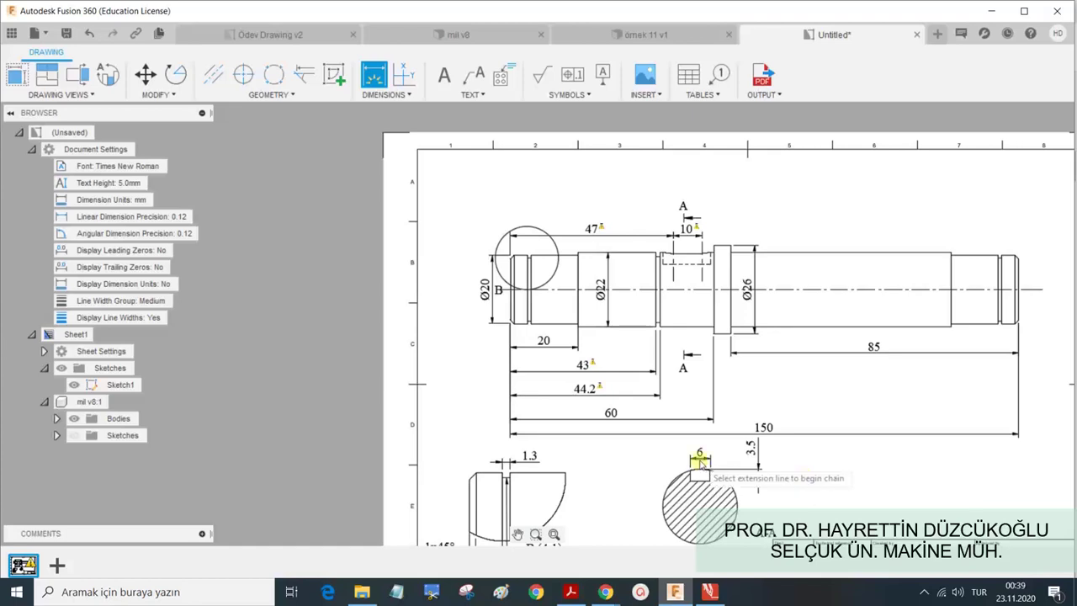
scroll(724, 421, "down", 3)
scroll(699, 341, "down", 1)
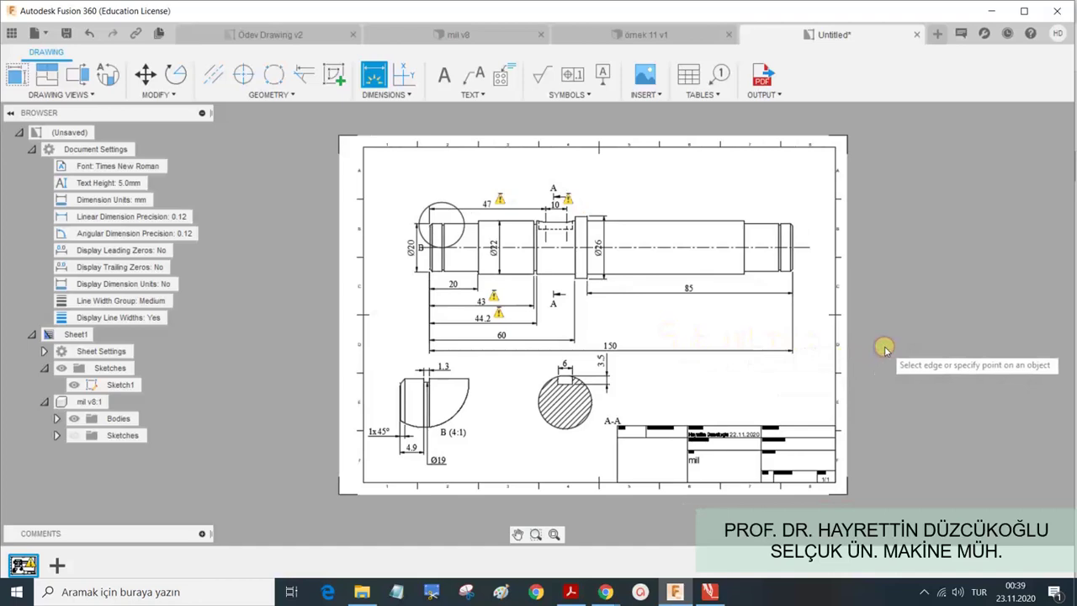
scroll(491, 274, "up", 2)
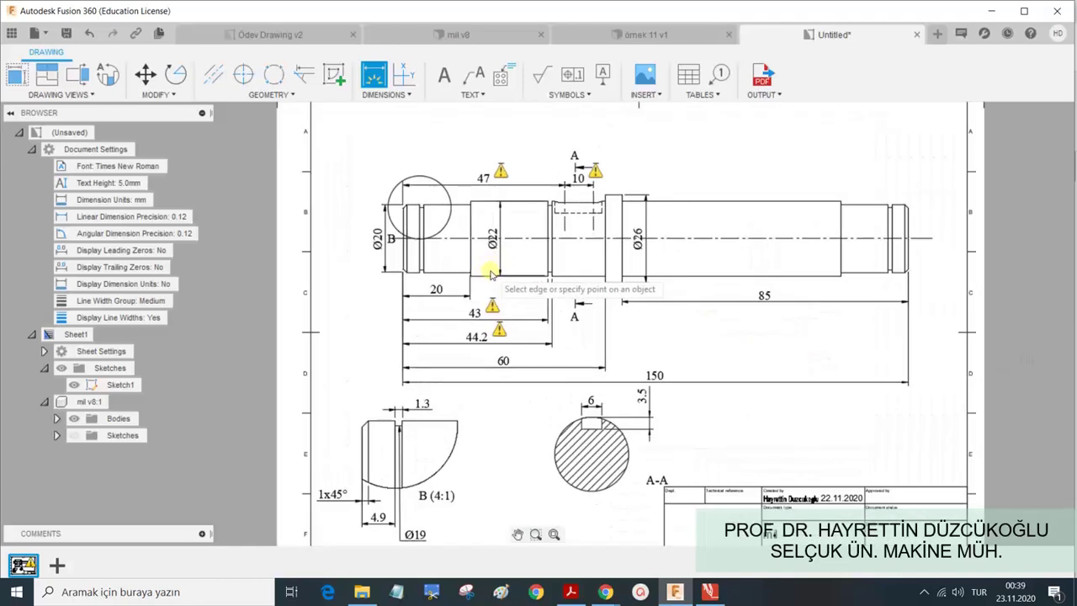
left_click(402, 268)
left_click(469, 273)
left_click(436, 289)
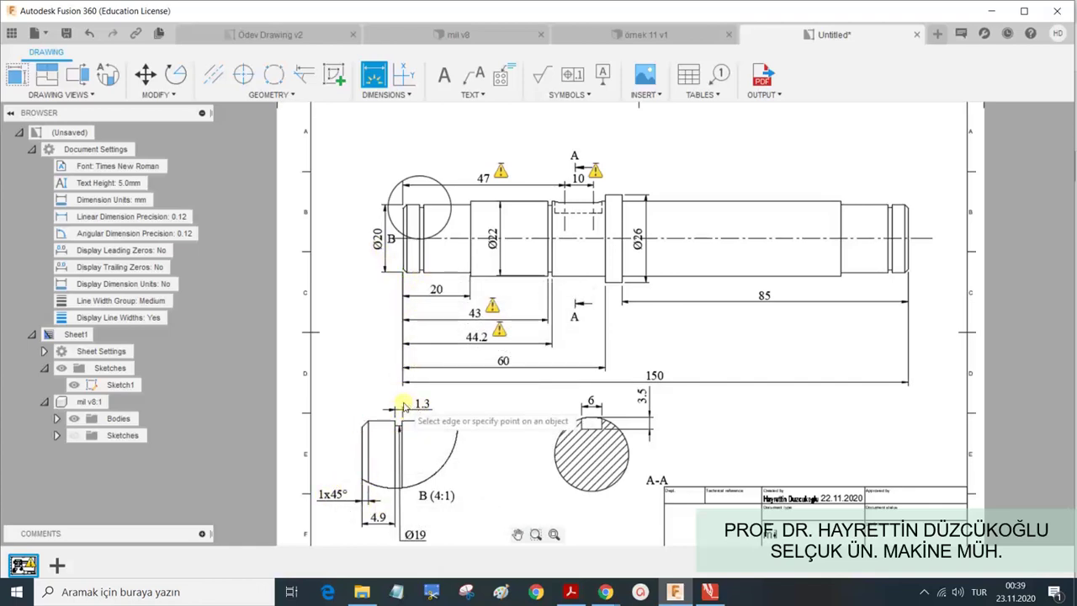
left_click(438, 288)
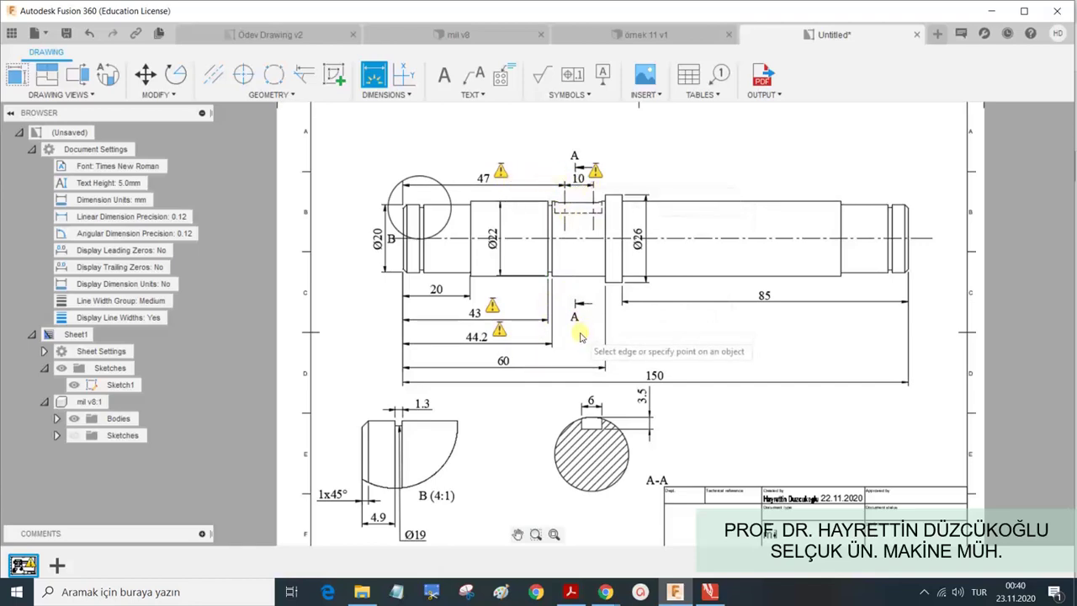
left_click(592, 408)
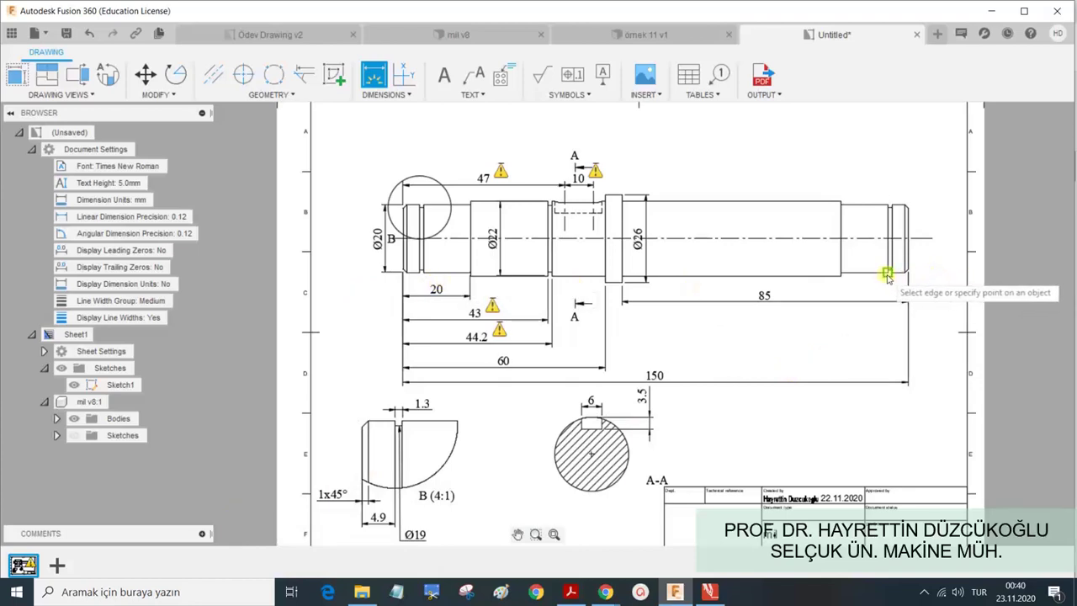
left_click(891, 239)
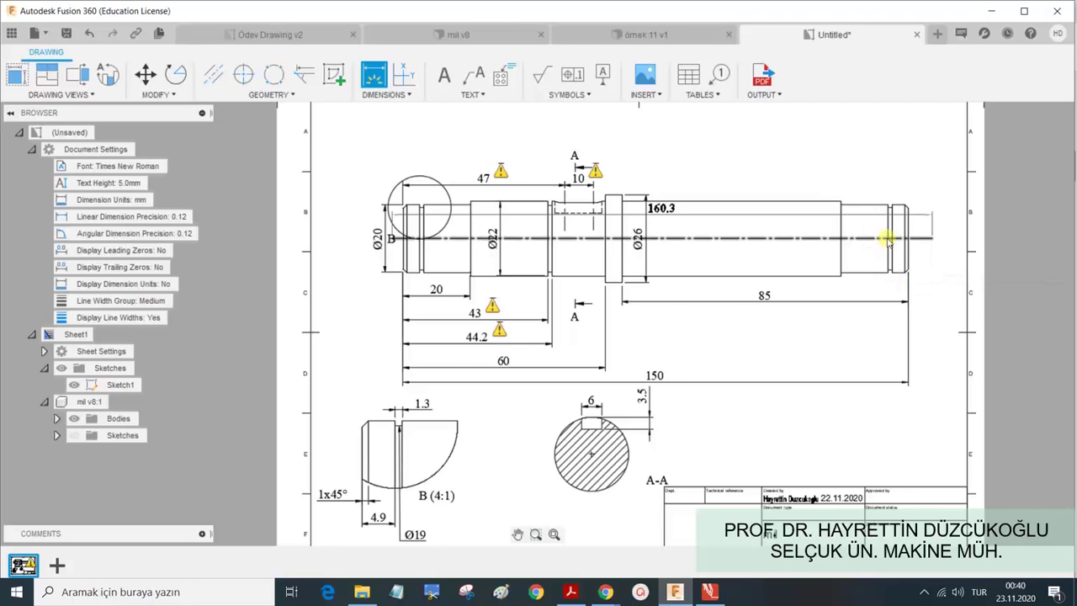
left_click(888, 240)
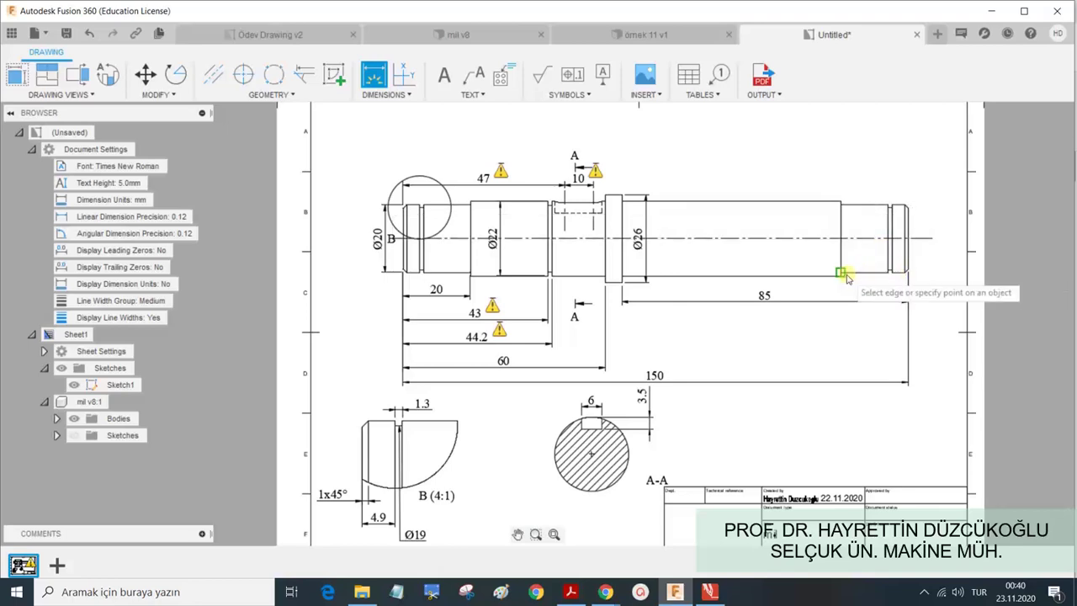
left_click(453, 296)
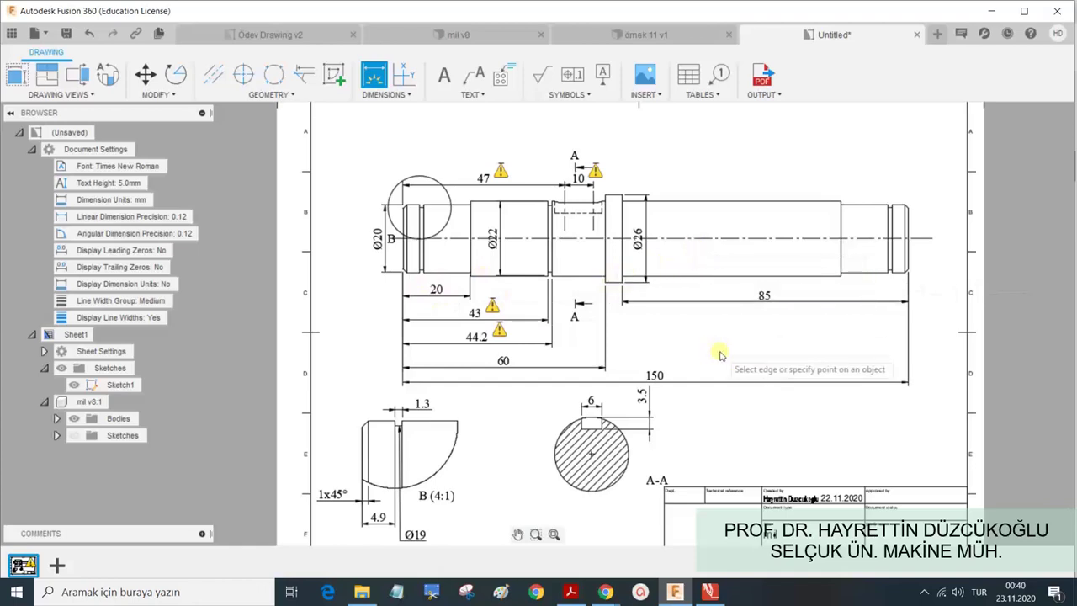
scroll(594, 446, "down", 1)
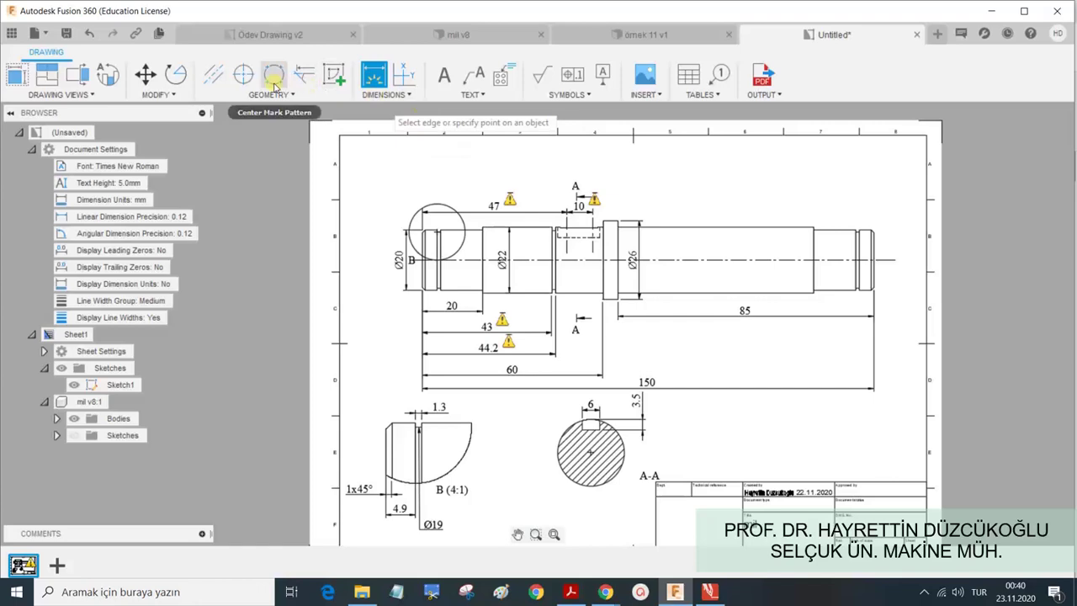
Put a center mark on the A-A section circle and save the drawing as 'mil Drawing'.
left_click(243, 75)
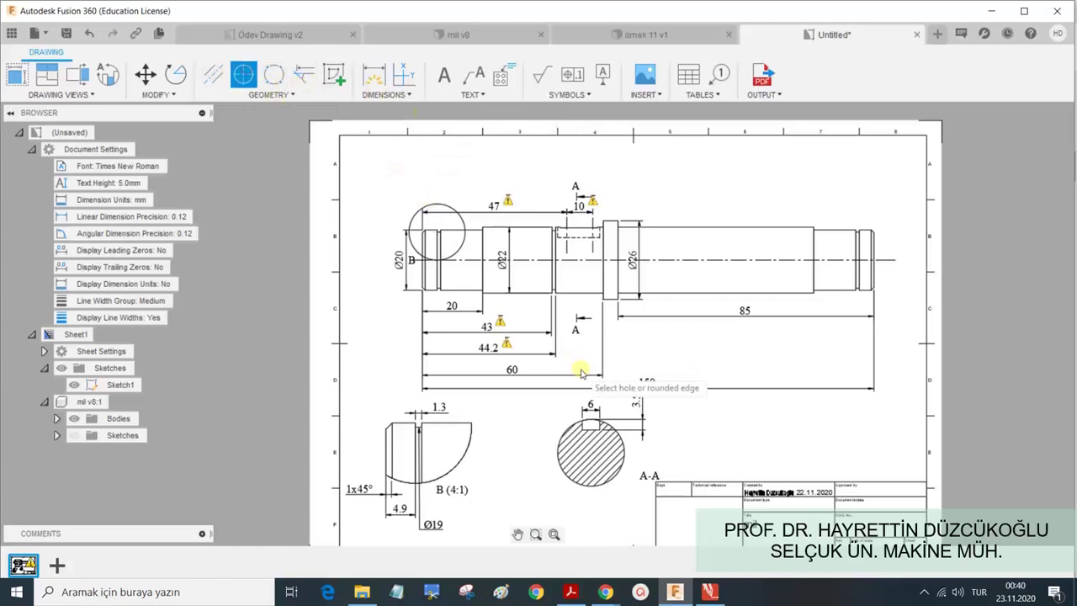
left_click(568, 476)
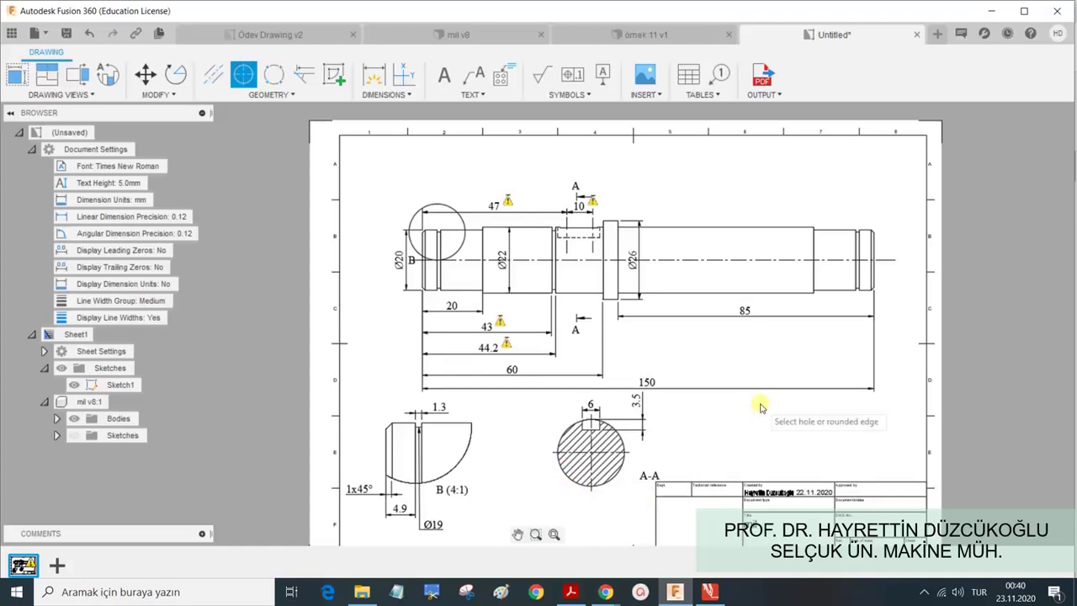
key("ctrl+s")
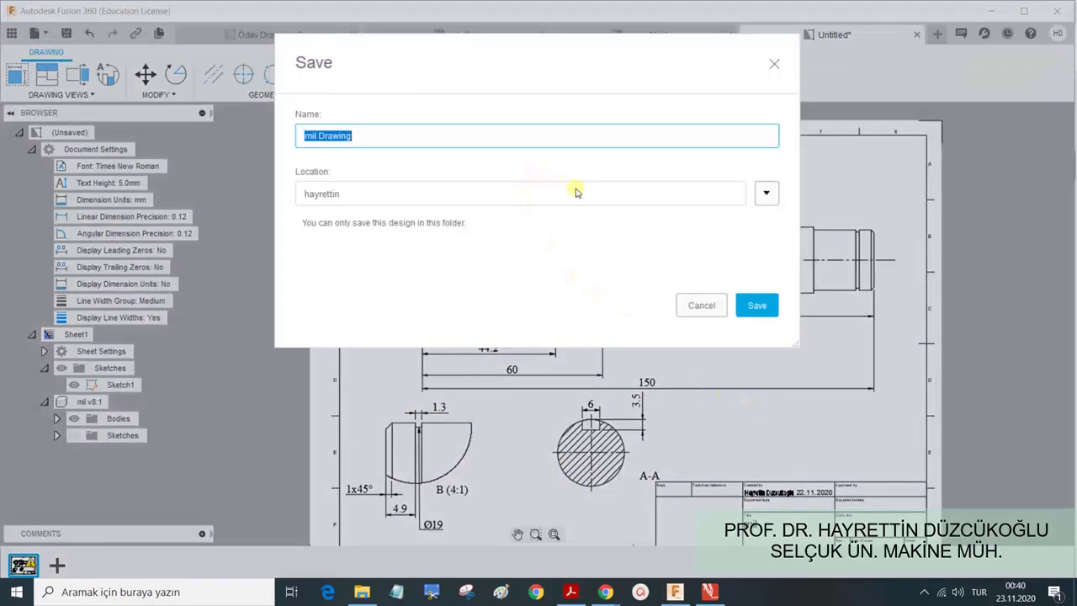
left_click(757, 305)
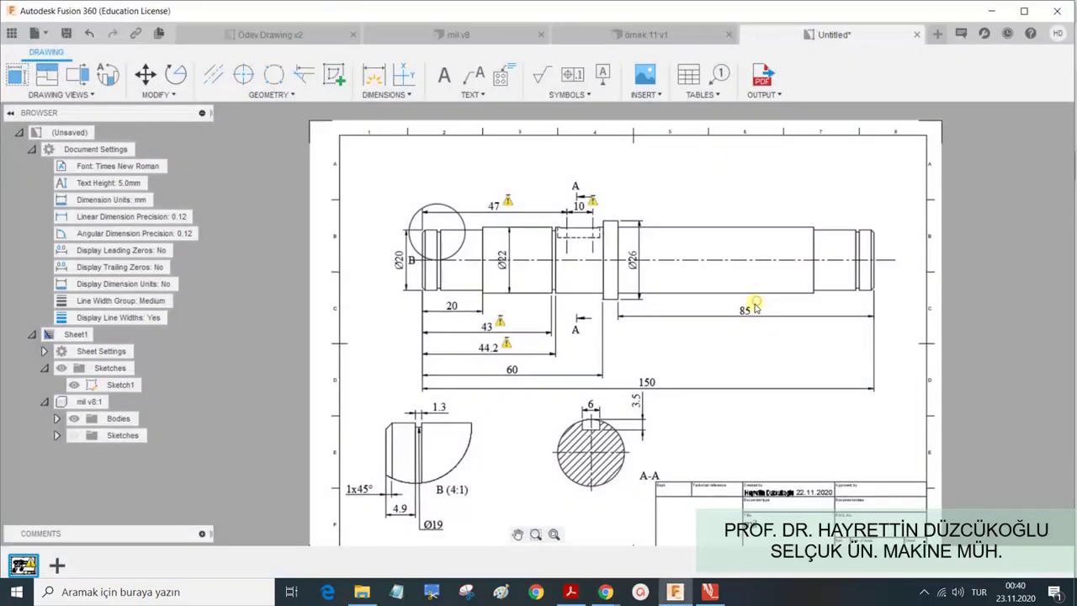